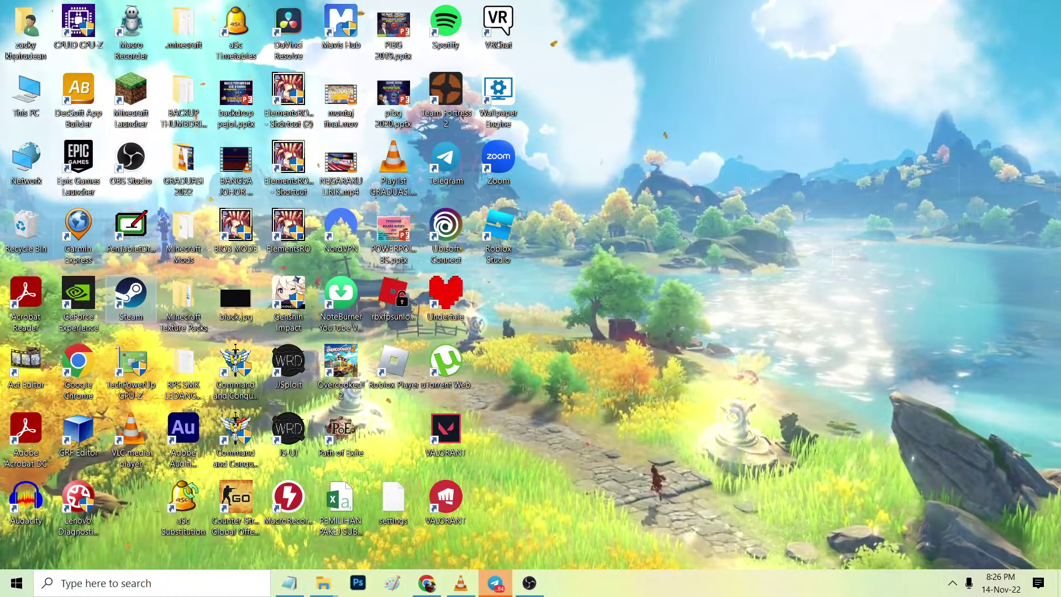
# Open Steam and launch Wallpaper Engine from the library with the standard Launch Wallpaper Engine option
pyautogui.doubleClick(131, 299)
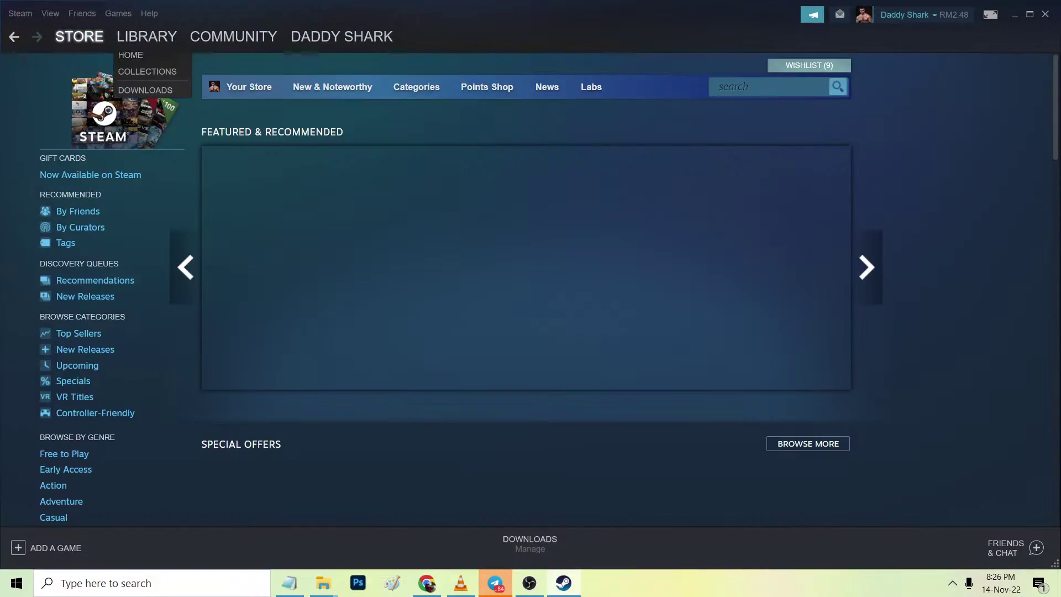
pyautogui.click(147, 37)
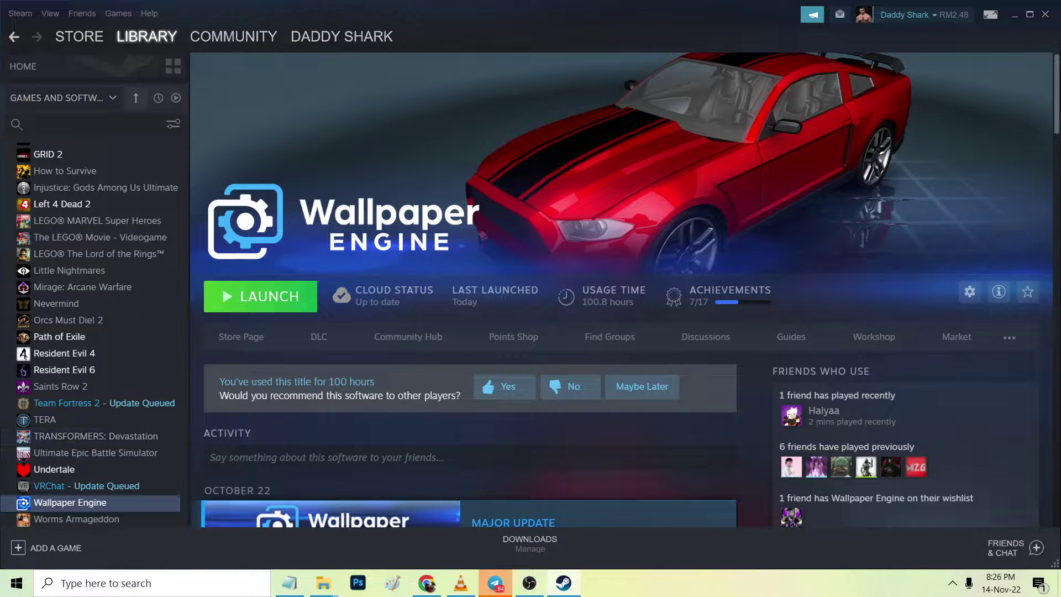
pyautogui.click(260, 296)
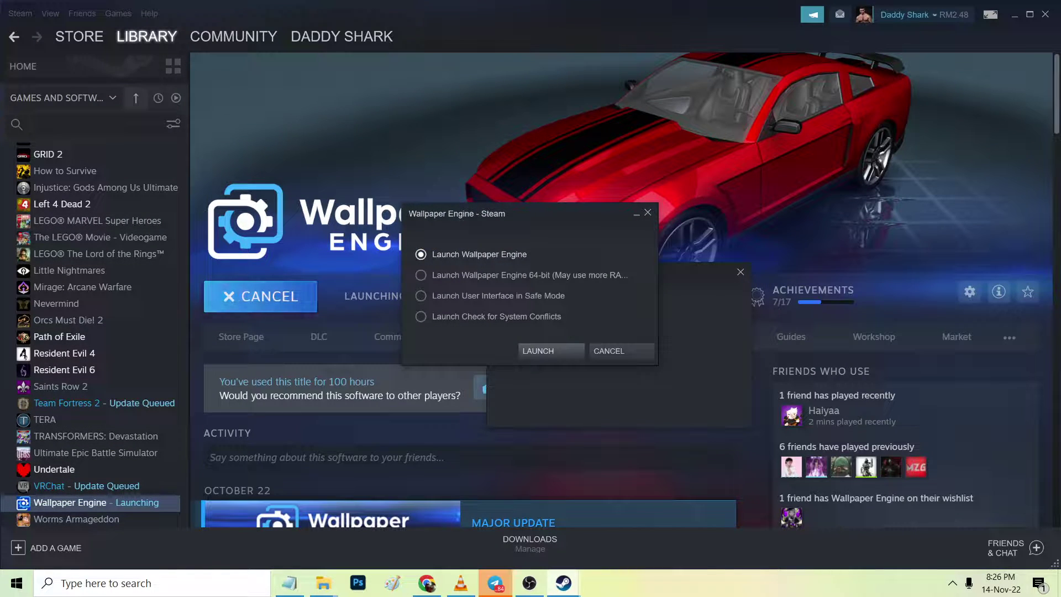
pyautogui.press('Return')
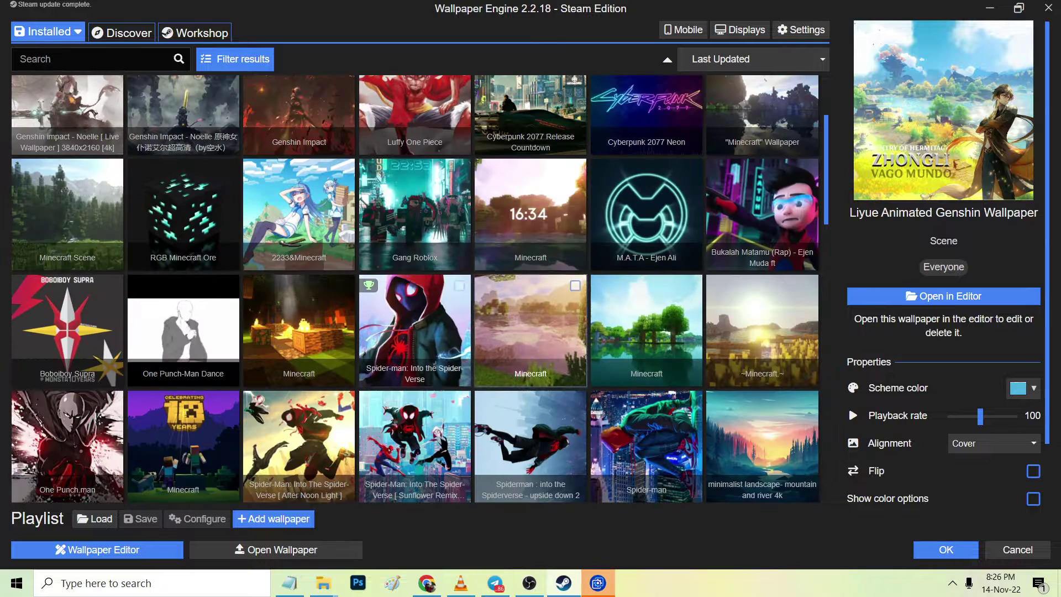
# Create a new scene wallpaper in the Wallpaper Editor from workshop lofi.png in Videos > YouTube Project > Lofi Common, with project name workshop lofi
pyautogui.click(97, 550)
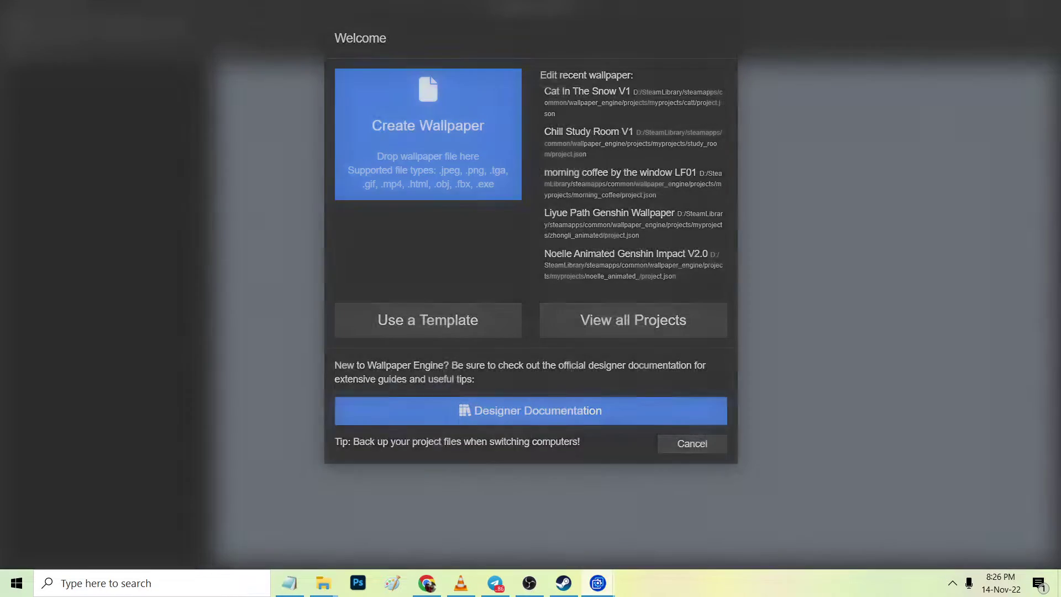
pyautogui.click(428, 134)
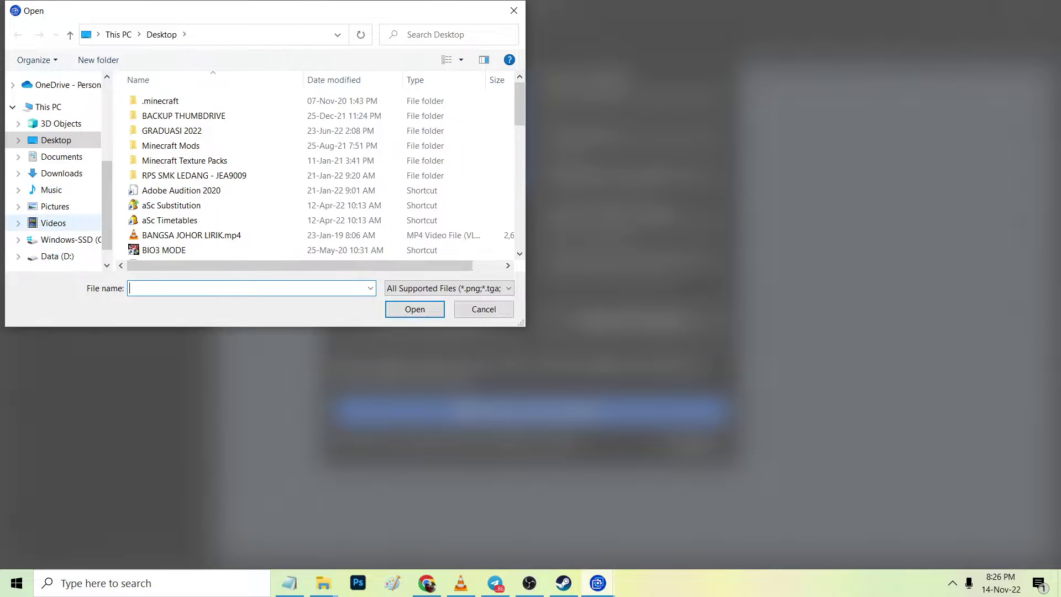
pyautogui.click(53, 223)
pyautogui.scroll(-5, 161, 226)
pyautogui.doubleClick(239, 229)
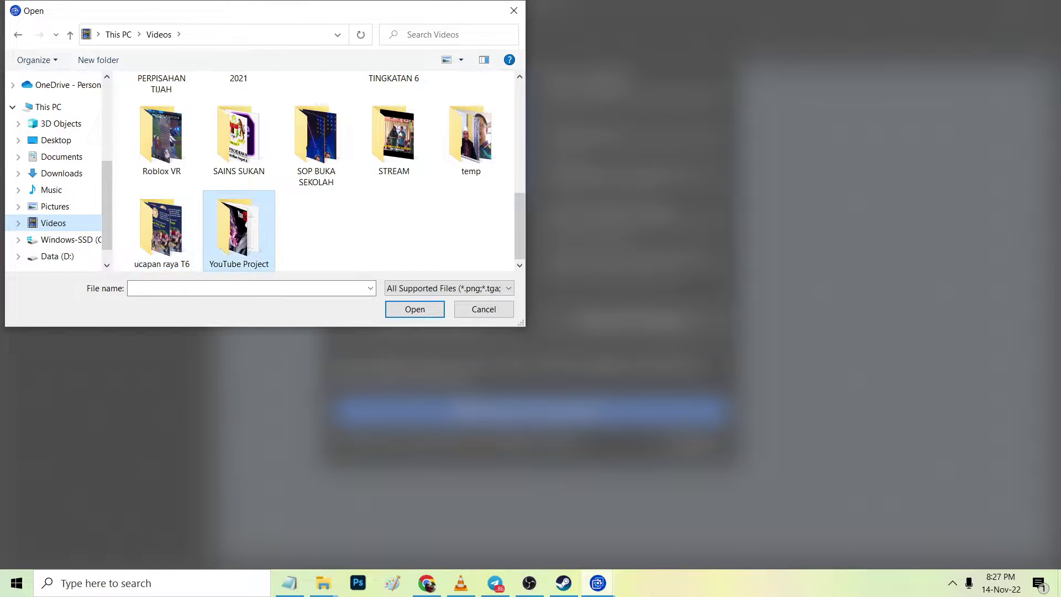
pyautogui.doubleClick(317, 116)
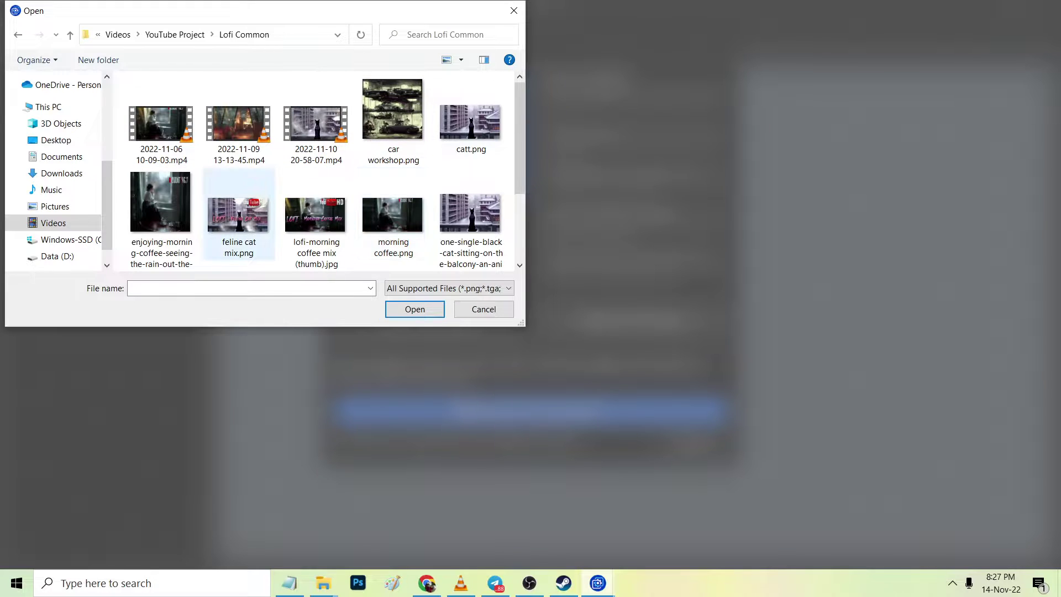
pyautogui.scroll(-2, 393, 221)
pyautogui.click(390, 223)
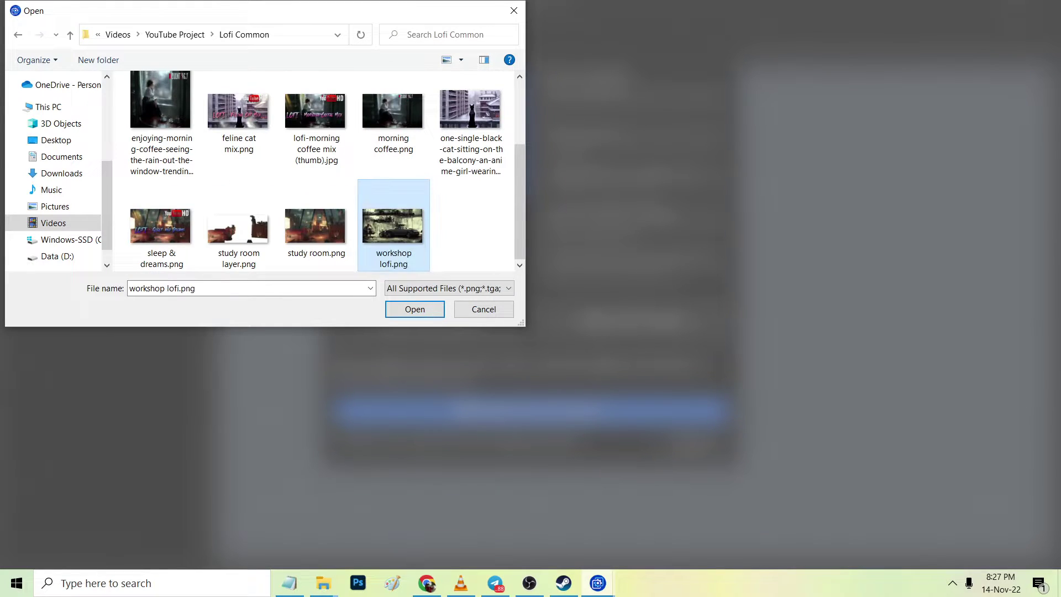
pyautogui.click(415, 309)
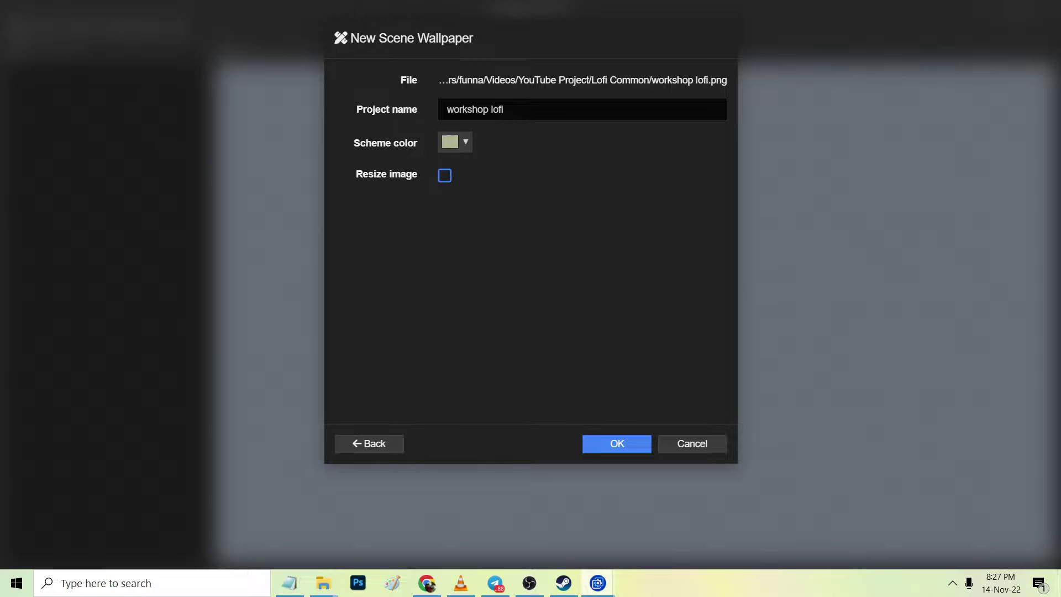
pyautogui.press('Return')
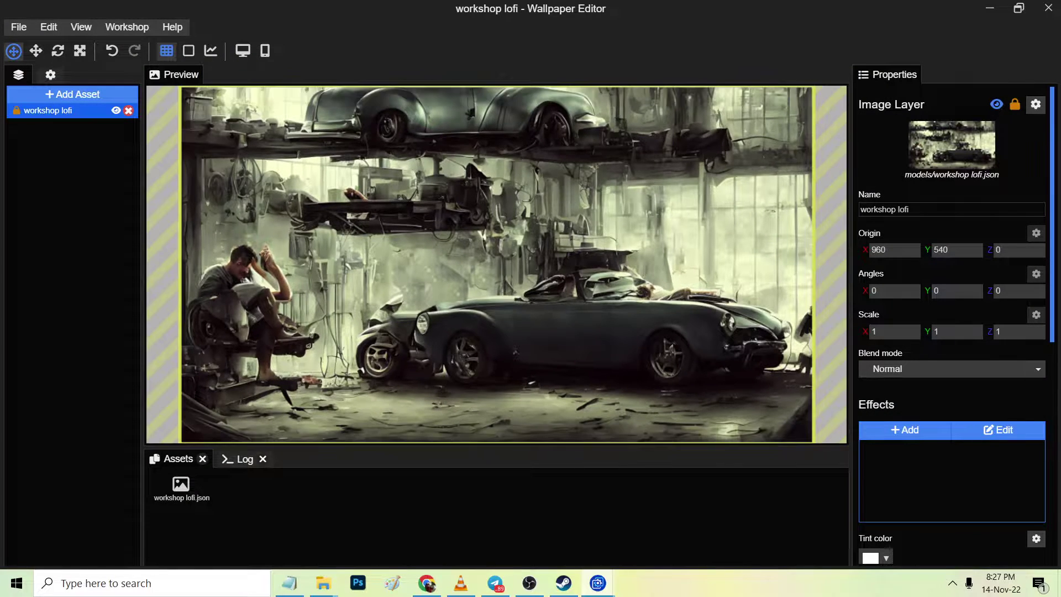
# Save the new workshop lofi project
pyautogui.scroll(4, 497, 264)
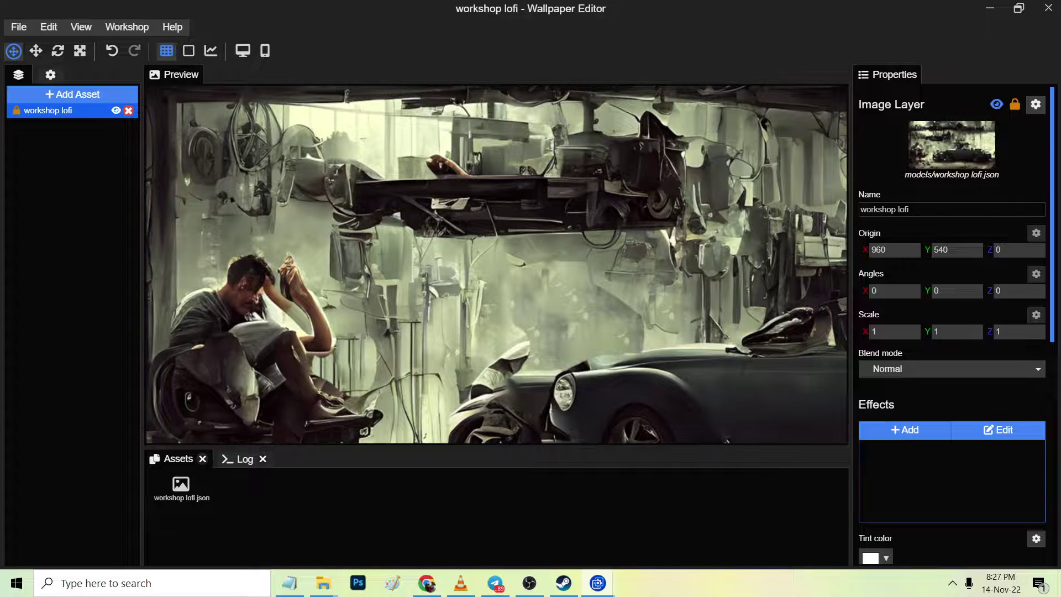
pyautogui.hotkey('ctrl', 's')
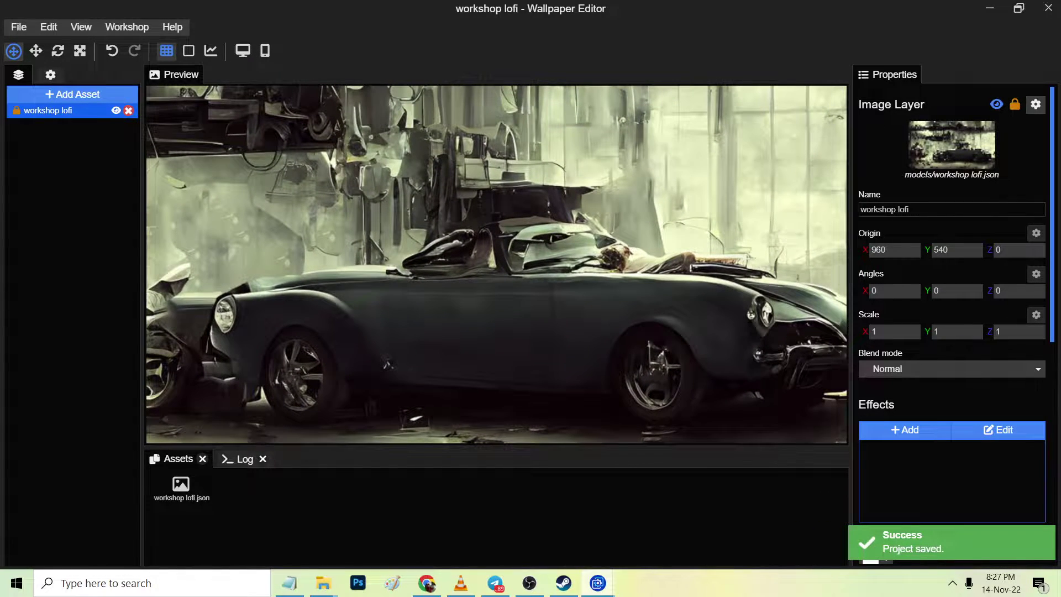
pyautogui.scroll(-5, 496, 264)
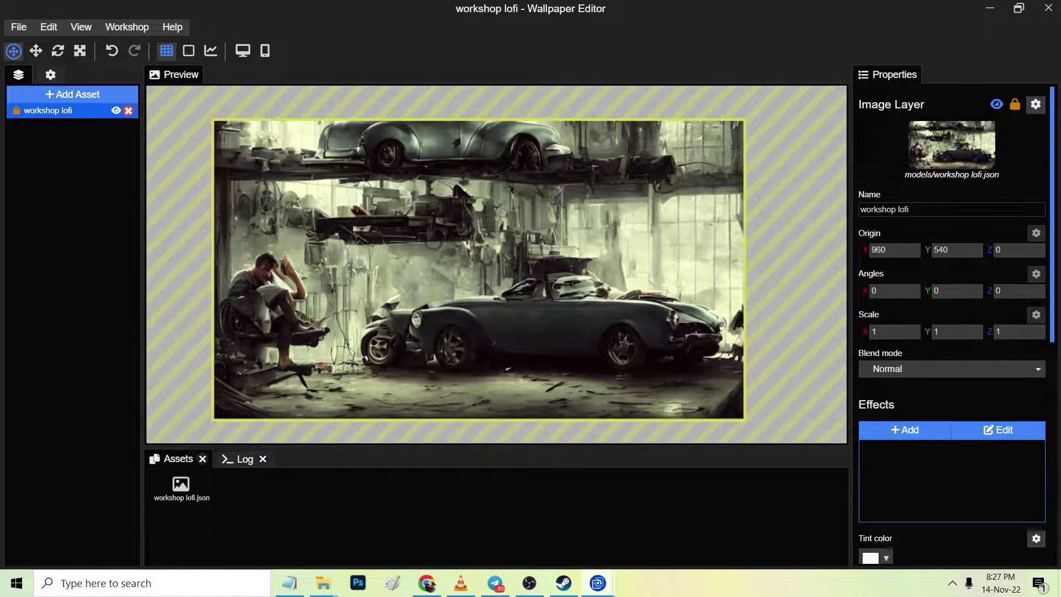
pyautogui.click(905, 431)
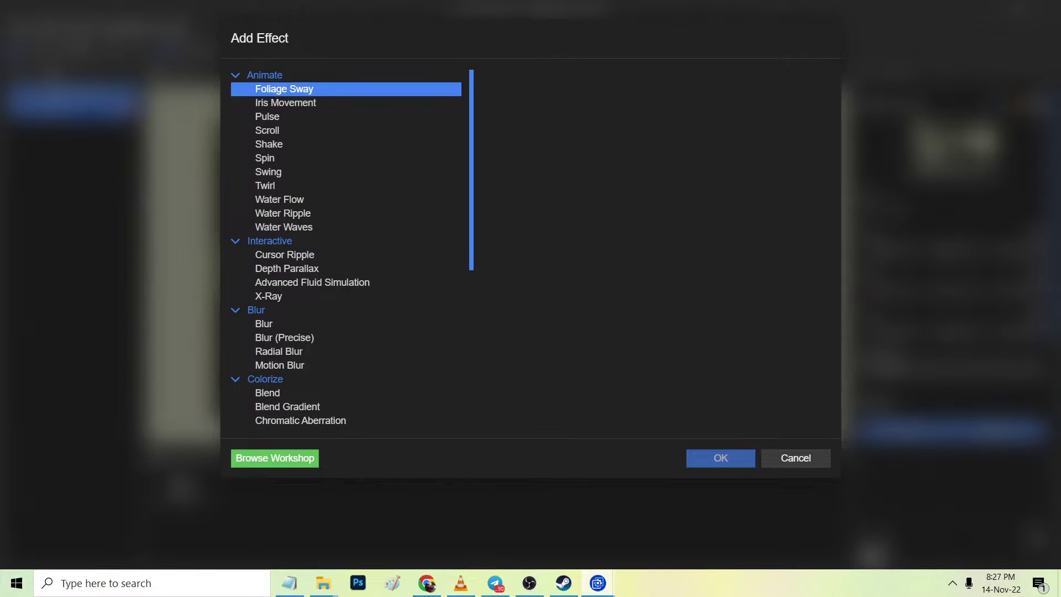
pyautogui.click(284, 89)
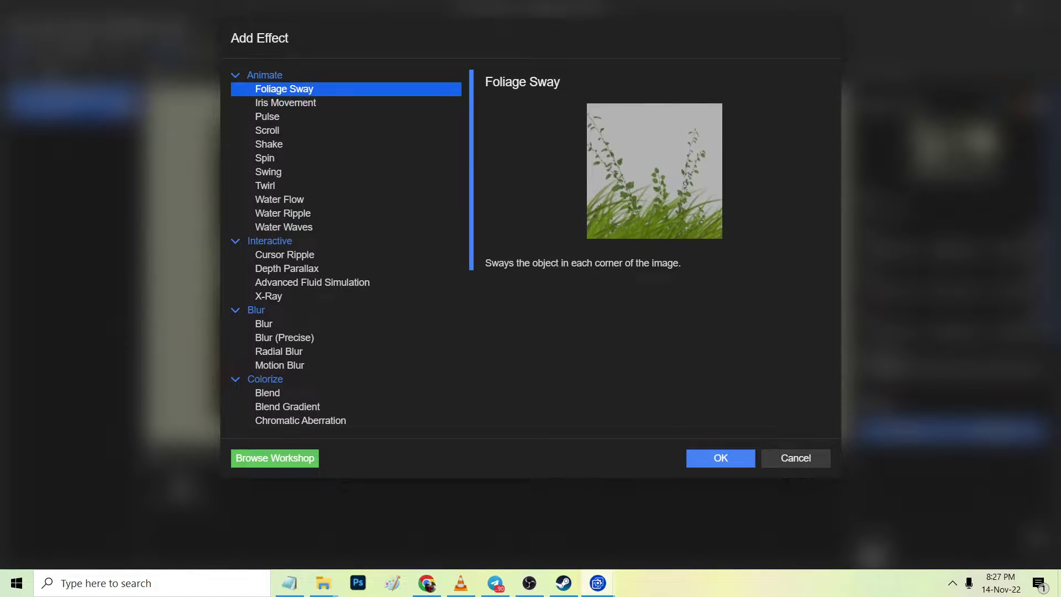
pyautogui.click(796, 458)
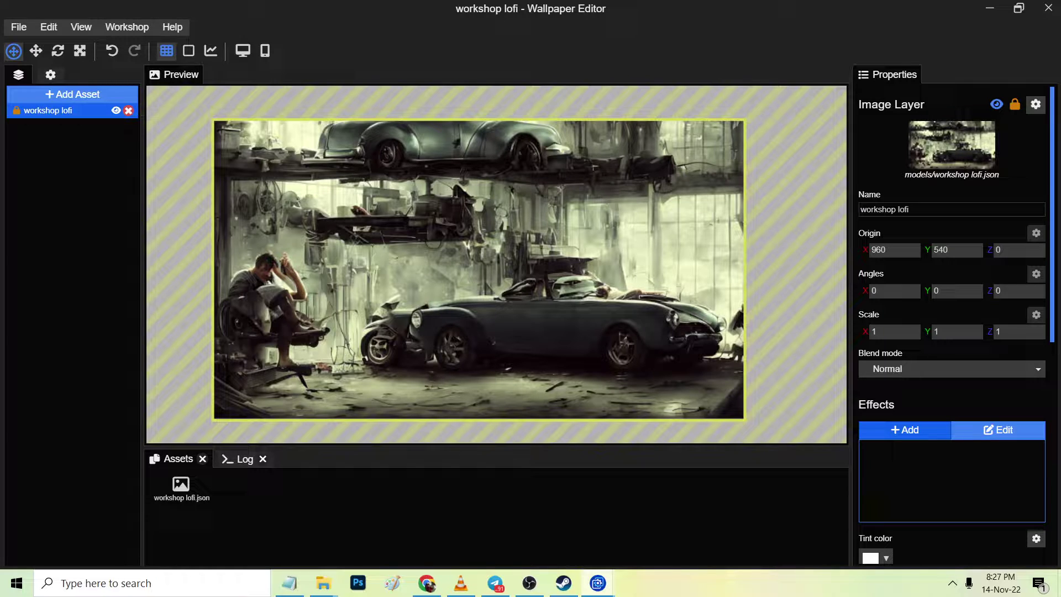
# Add the Swing animation effect to the workshop lofi image layer
pyautogui.click(904, 430)
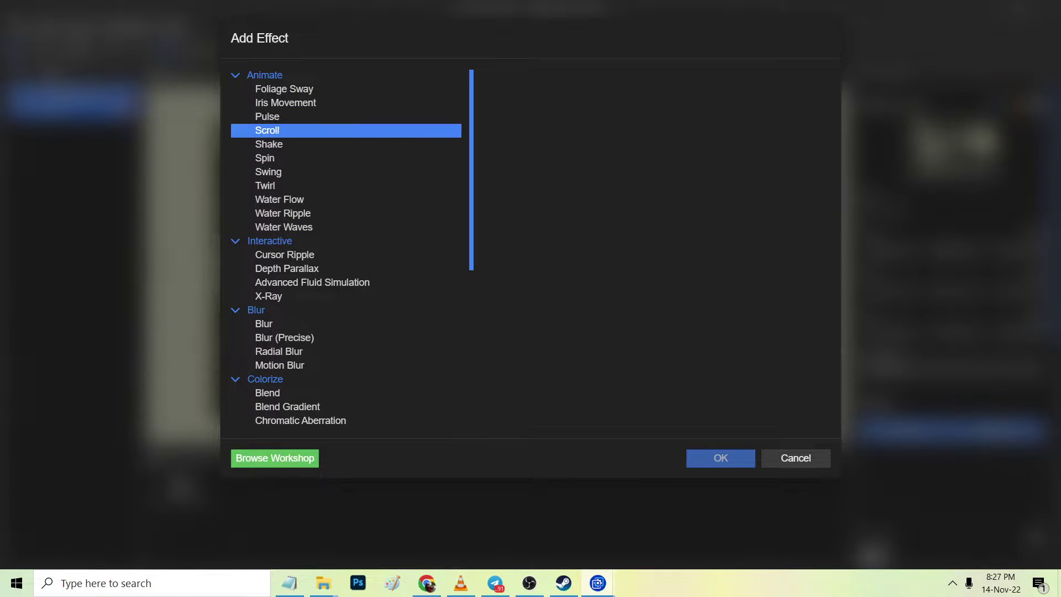
pyautogui.press('Down')
pyautogui.press('Down')
pyautogui.press('Down')
pyautogui.press('Down')
pyautogui.press('Up')
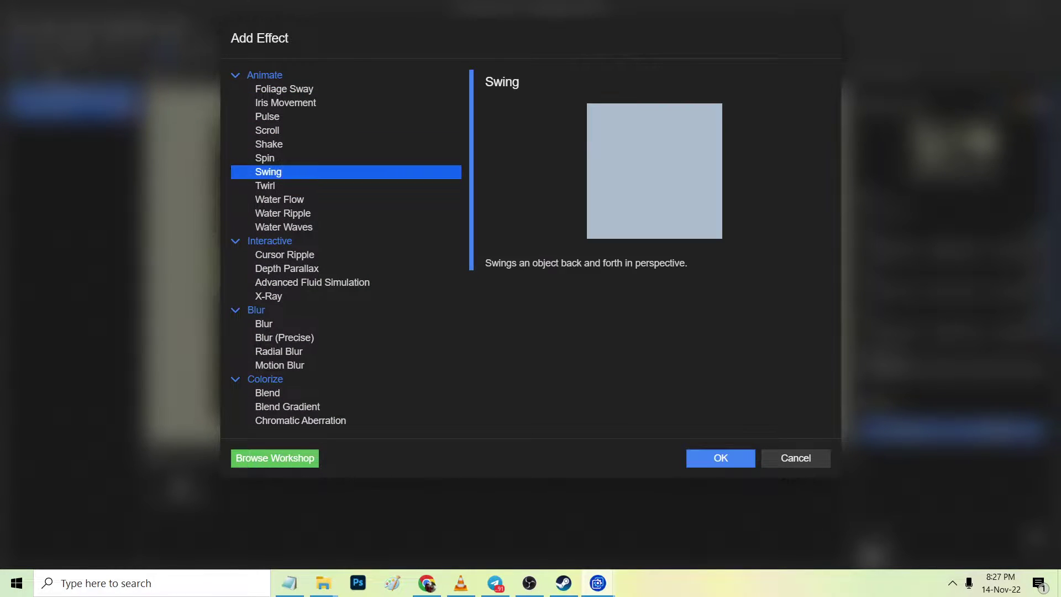
pyautogui.click(721, 458)
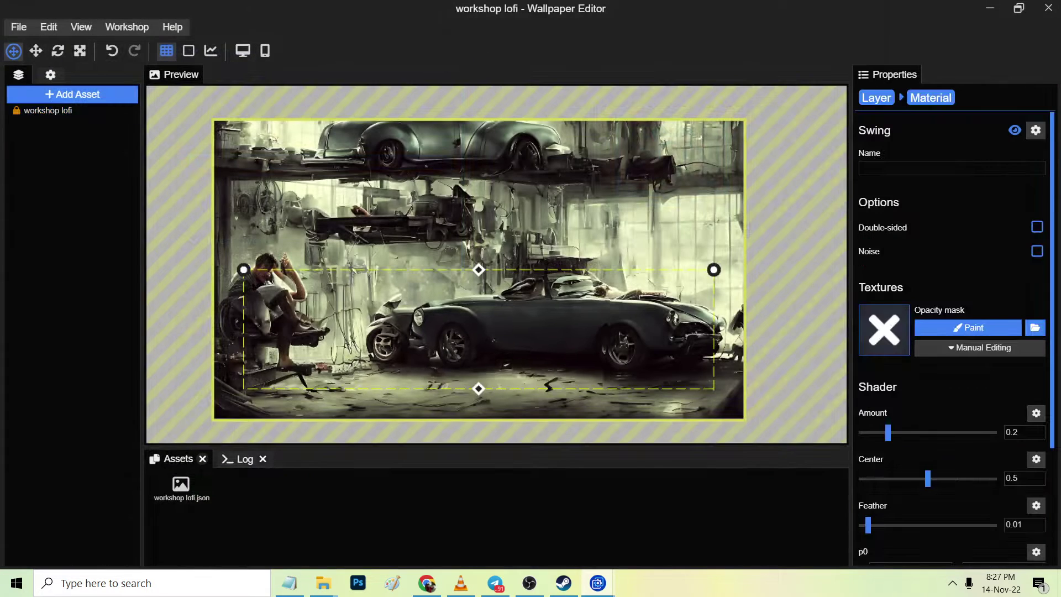
# Reshape the Swing area into a smaller tilted quad, move it off the image beyond its lower-left part, and save the project
pyautogui.moveTo(714, 270); pyautogui.dragTo(472, 220)
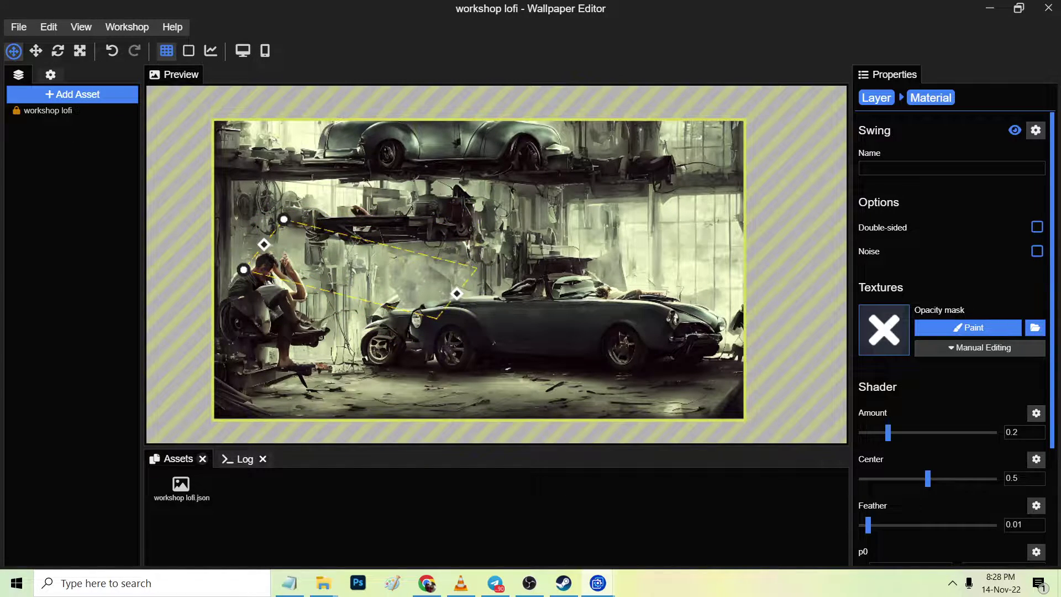
pyautogui.moveTo(457, 293); pyautogui.dragTo(152, 438)
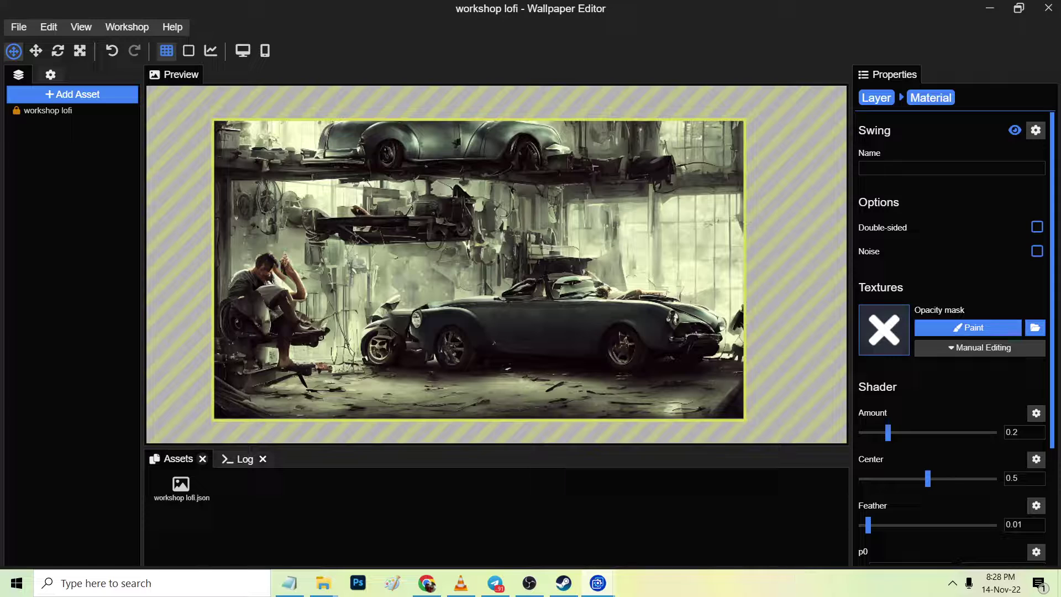
pyautogui.moveTo(153, 438); pyautogui.dragTo(496, 367)
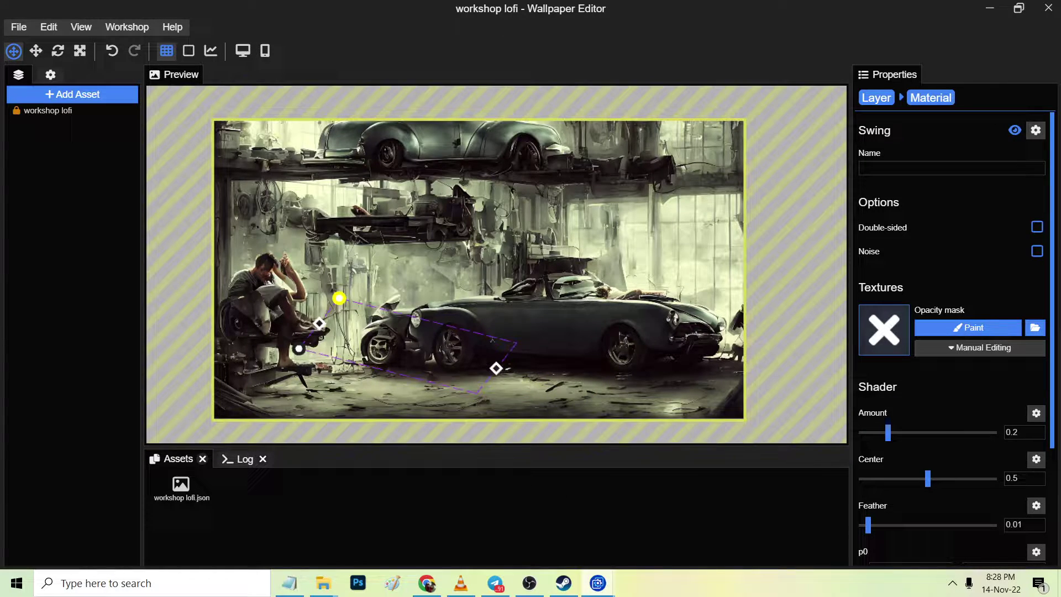
pyautogui.moveTo(339, 298); pyautogui.dragTo(145, 430)
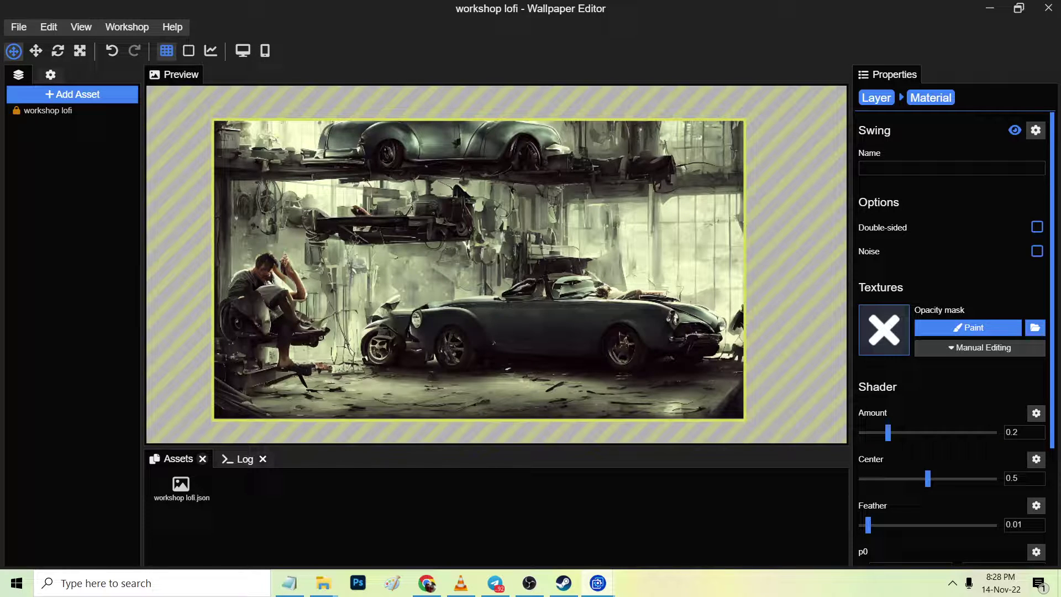
pyautogui.scroll(3, 496, 264)
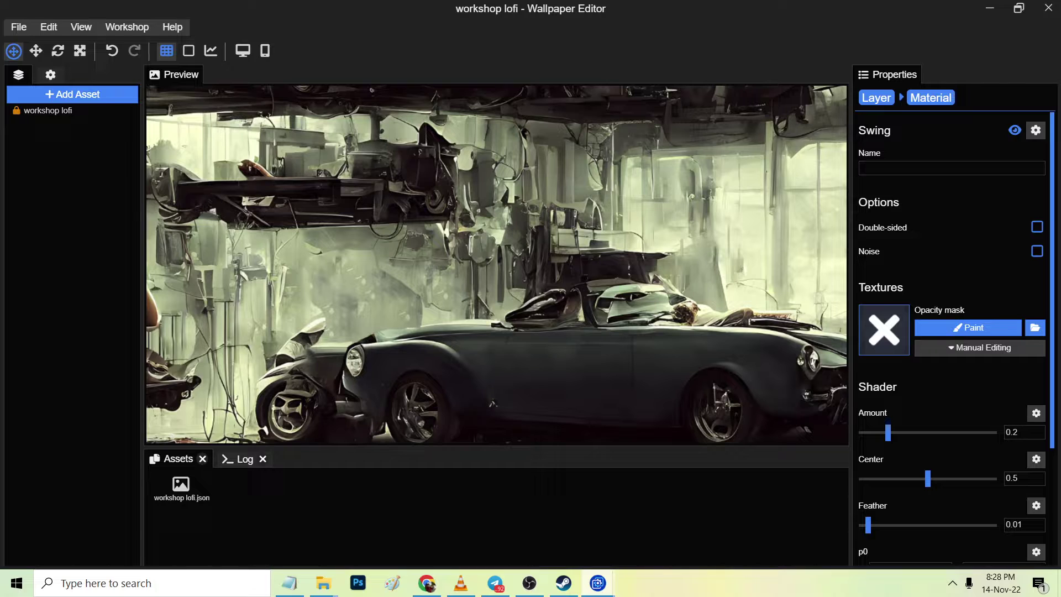
pyautogui.moveTo(495, 264); pyautogui.dragTo(723, 290)
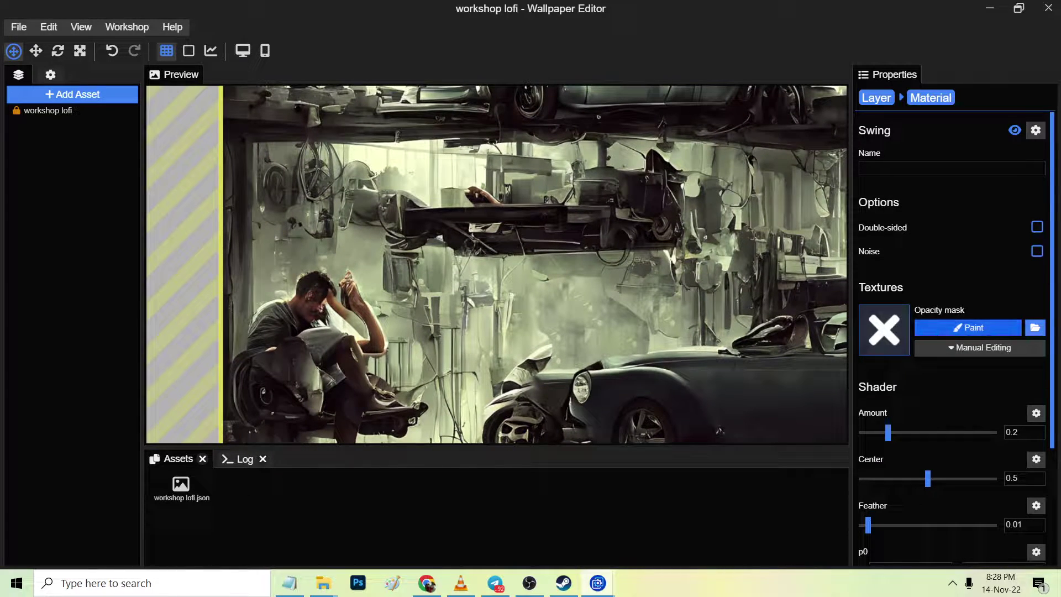
pyautogui.hotkey('ctrl', 's')
# Return to the workshop lofi layer and add a second Swing effect
pyautogui.click(876, 97)
pyautogui.click(905, 430)
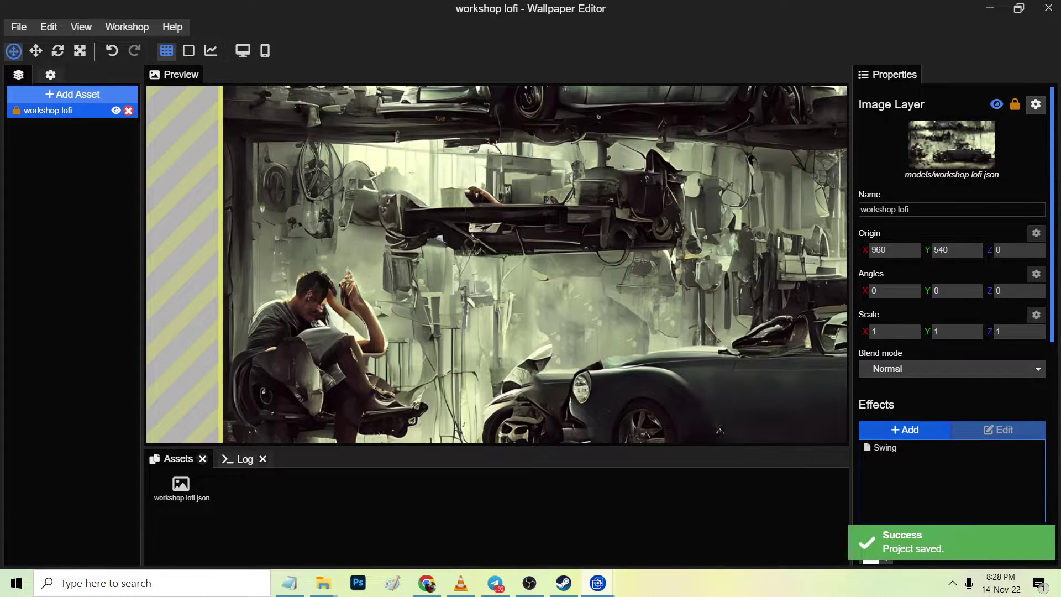
pyautogui.click(269, 172)
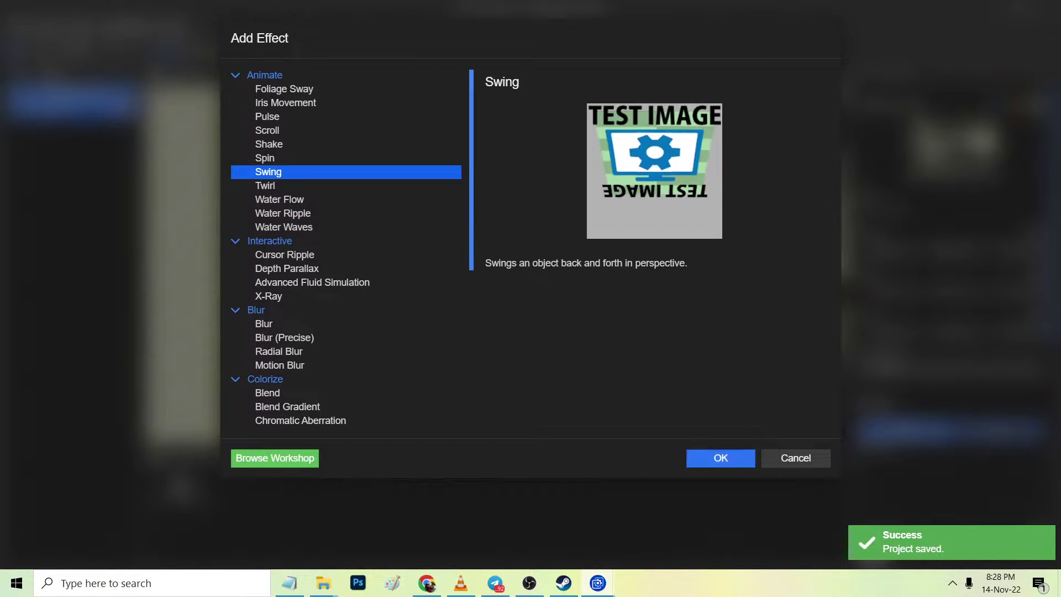
pyautogui.click(720, 458)
# Shrink the second Swing area to a narrow upright rectangle around the items hanging on the wall above the seated man
pyautogui.scroll(-4, 500, 265)
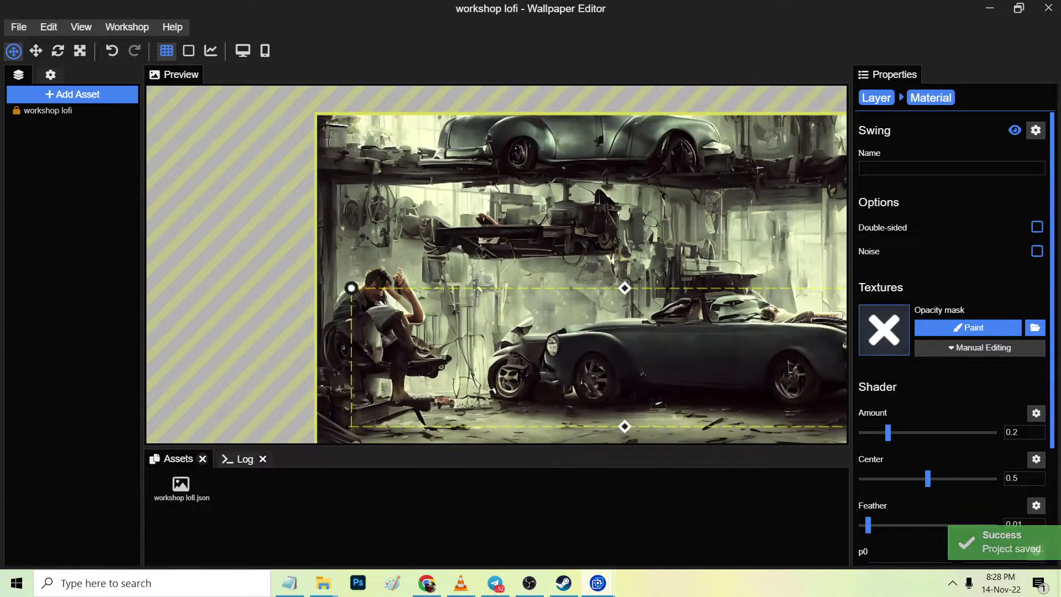
pyautogui.moveTo(617, 289); pyautogui.dragTo(587, 283)
pyautogui.moveTo(781, 339); pyautogui.dragTo(408, 258)
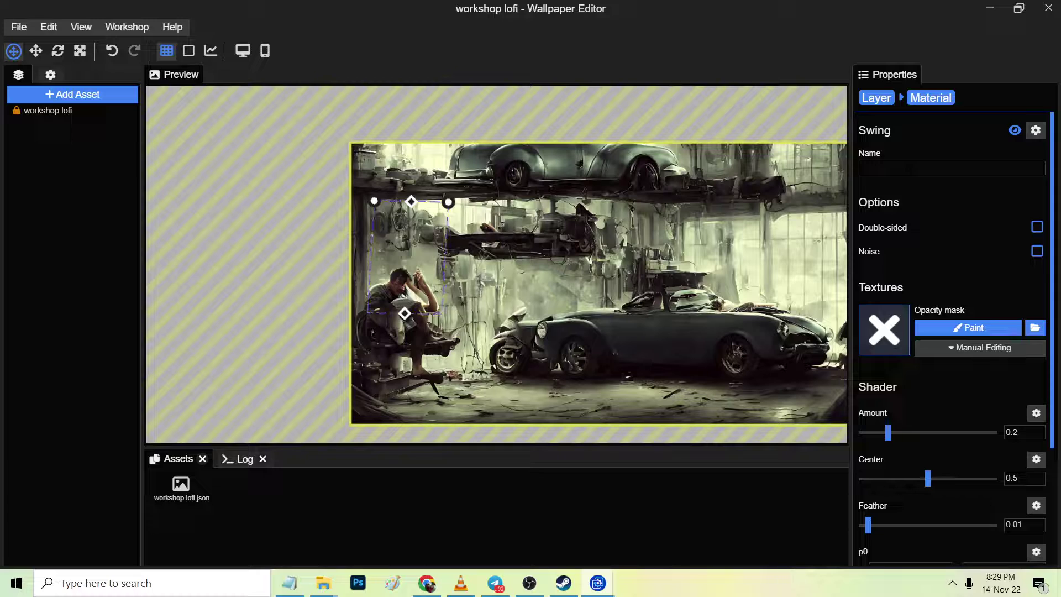
pyautogui.scroll(3, 495, 249)
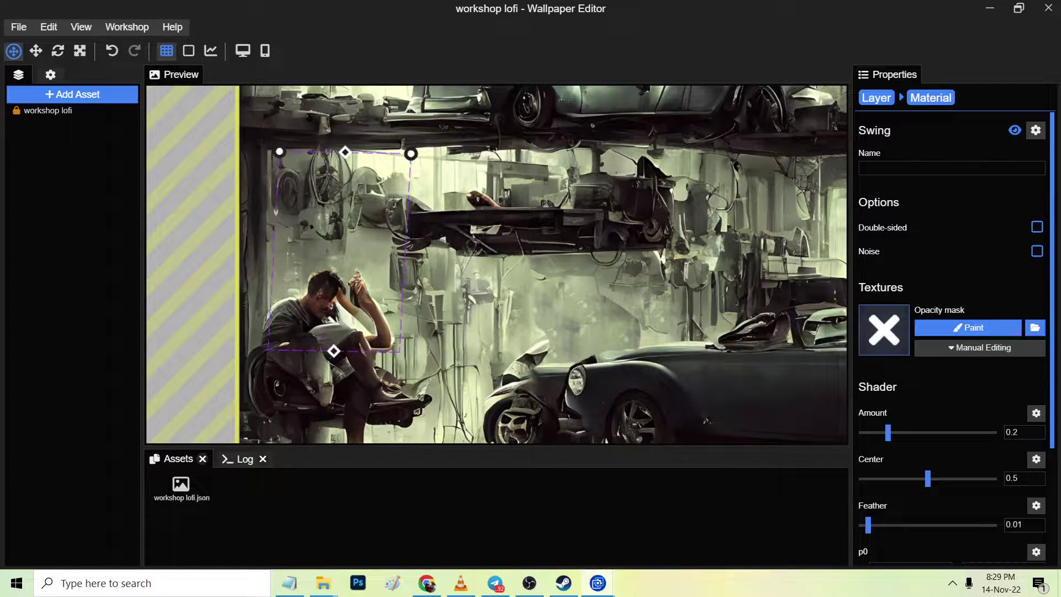
pyautogui.moveTo(411, 153); pyautogui.dragTo(382, 153)
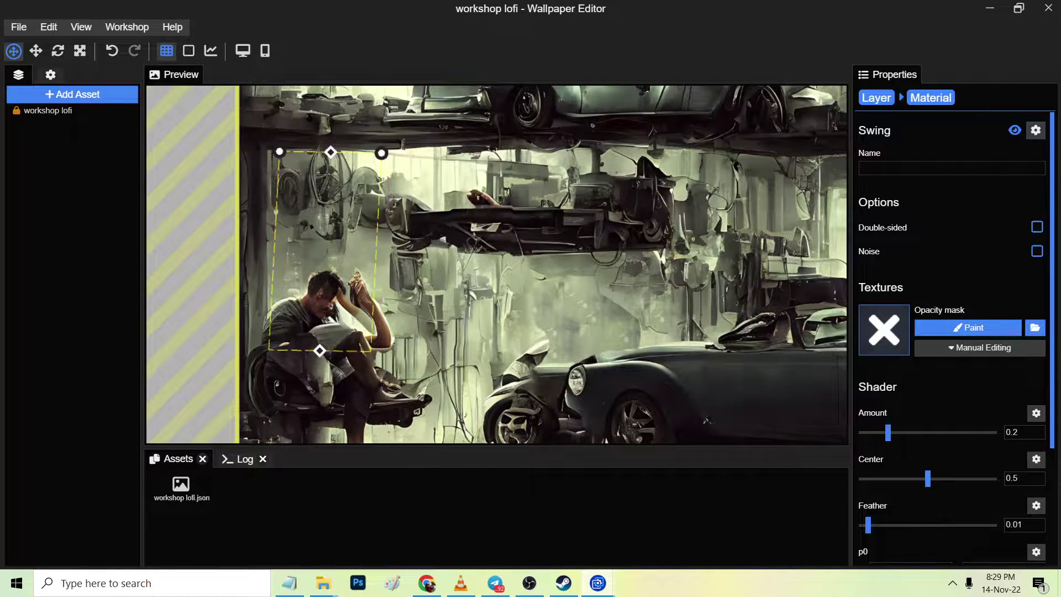
pyautogui.moveTo(321, 351); pyautogui.dragTo(331, 261)
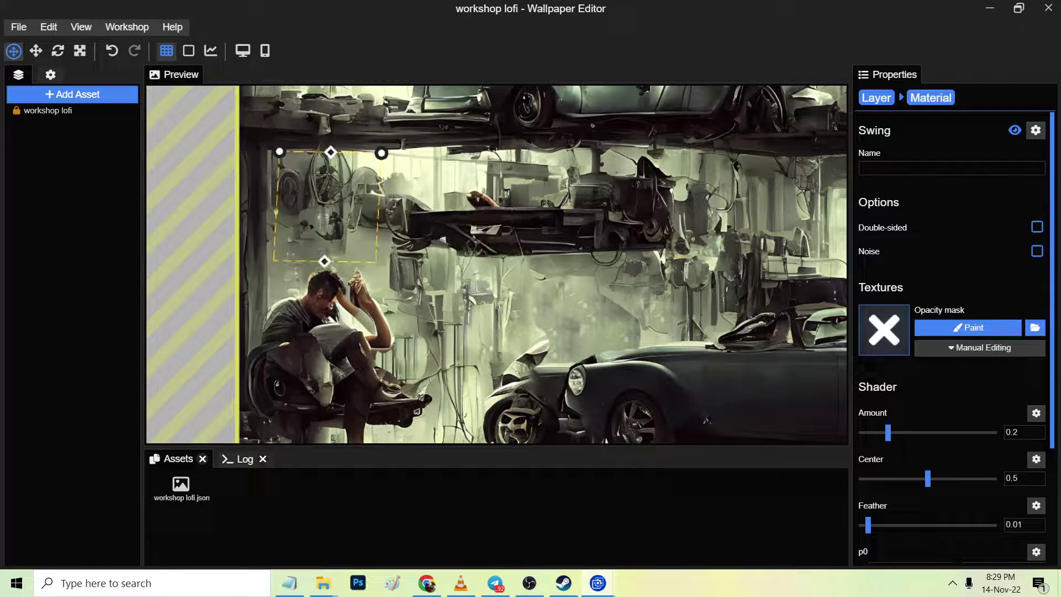
pyautogui.moveTo(382, 154); pyautogui.dragTo(347, 150)
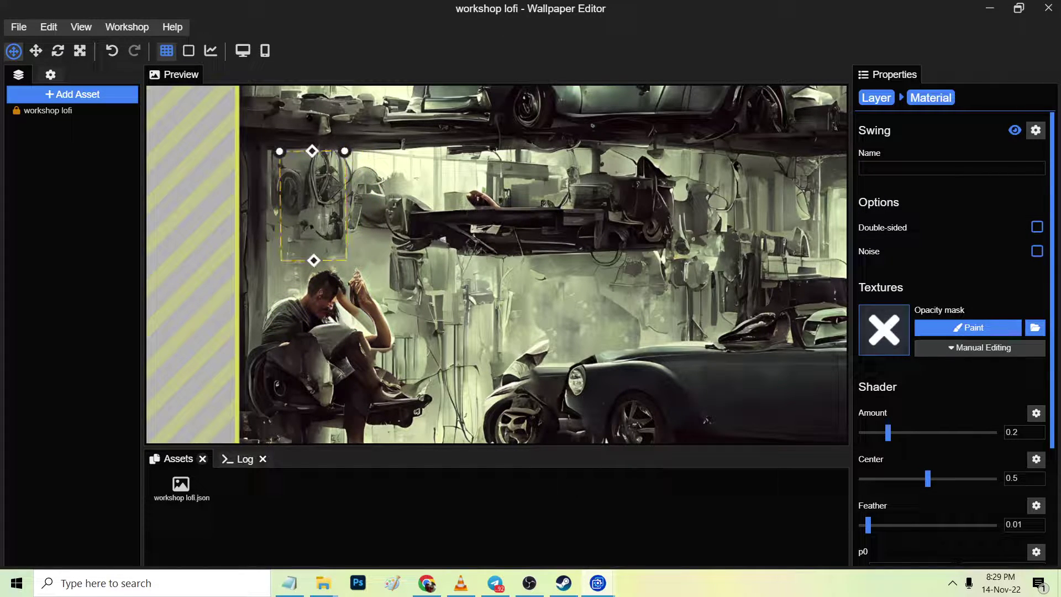
# Move the Swing area off the image beyond its left edge, shrink it to a size of about 0.11, and set its speed to 3.99
pyautogui.moveTo(280, 151); pyautogui.dragTo(168, 231)
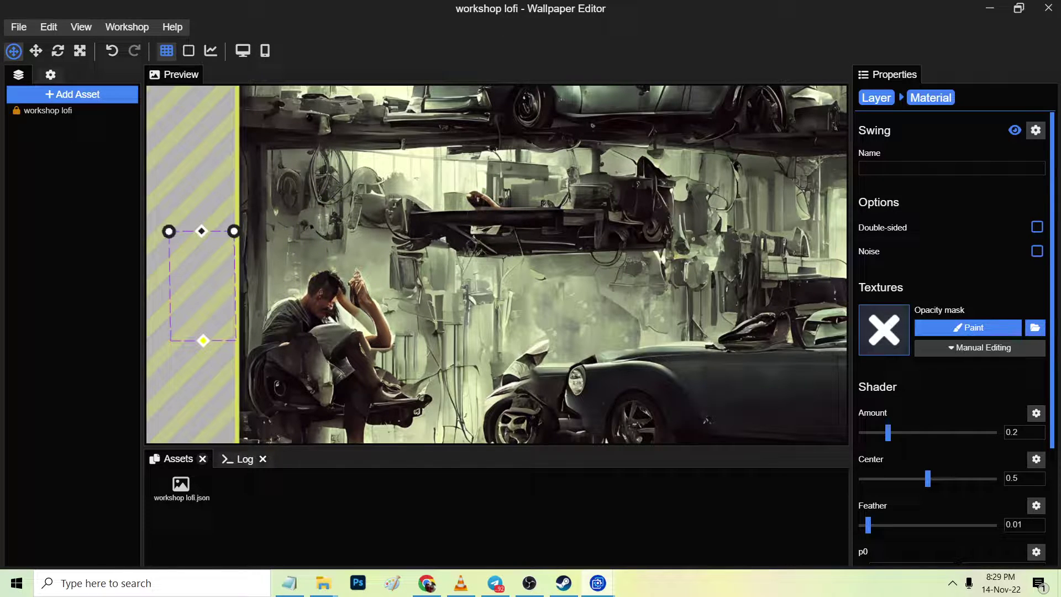
pyautogui.moveTo(203, 340); pyautogui.dragTo(193, 258)
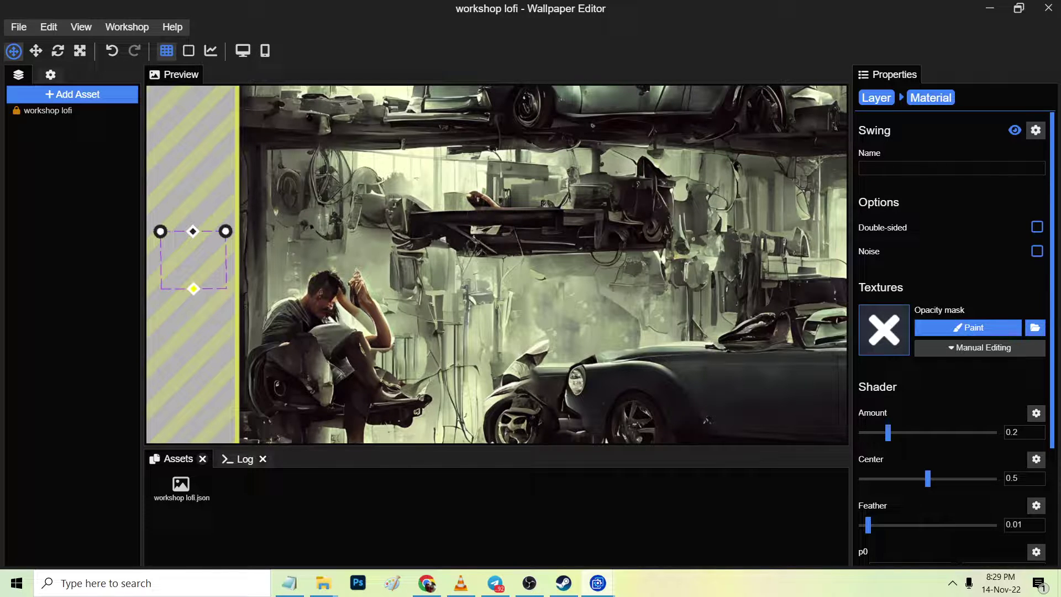
pyautogui.moveTo(194, 289); pyautogui.dragTo(193, 293)
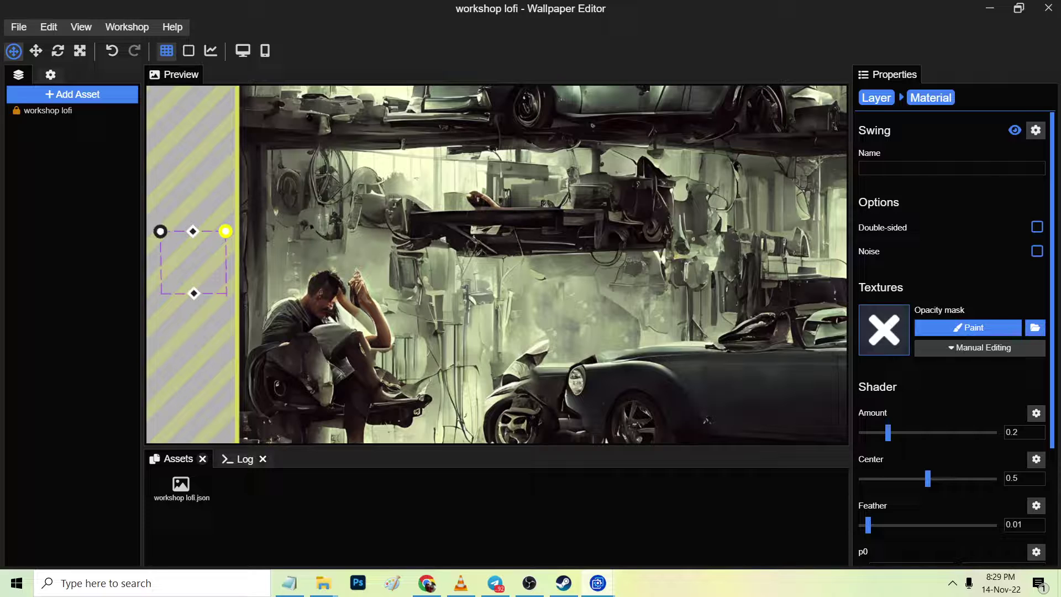
pyautogui.moveTo(226, 231); pyautogui.dragTo(222, 232)
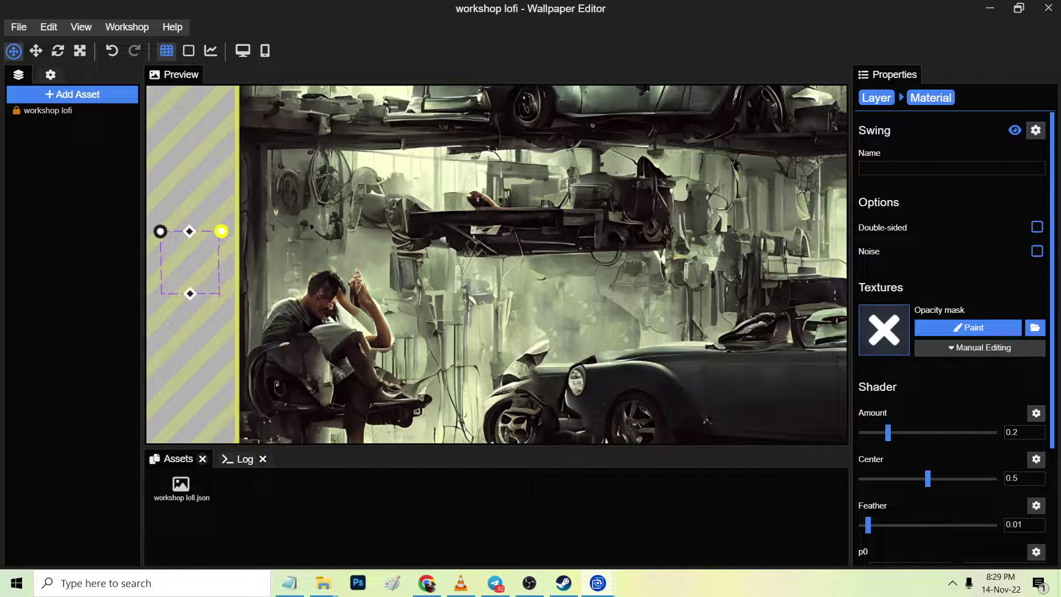
pyautogui.scroll(-3, 950, 332)
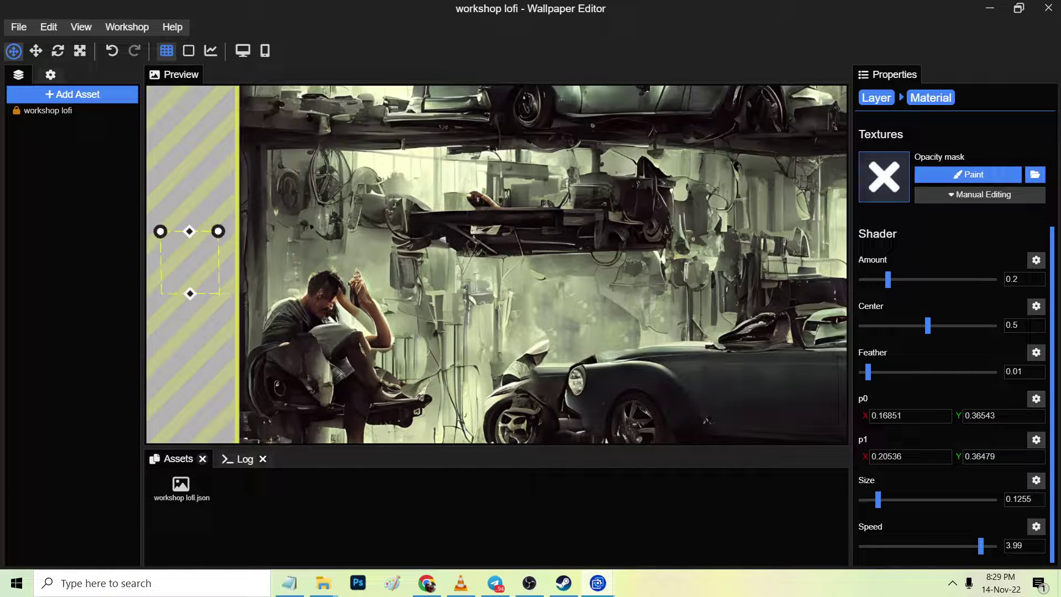
pyautogui.moveTo(189, 231); pyautogui.dragTo(188, 240)
pyautogui.moveTo(190, 303); pyautogui.dragTo(188, 294)
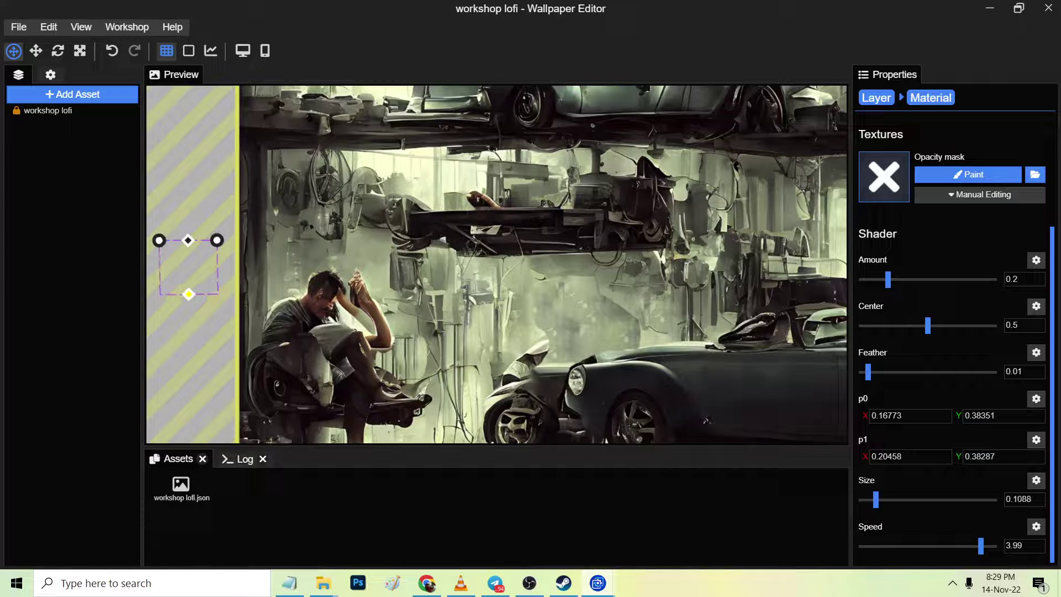
# Save the project with the second Swing effect in place
pyautogui.scroll(-2, 507, 265)
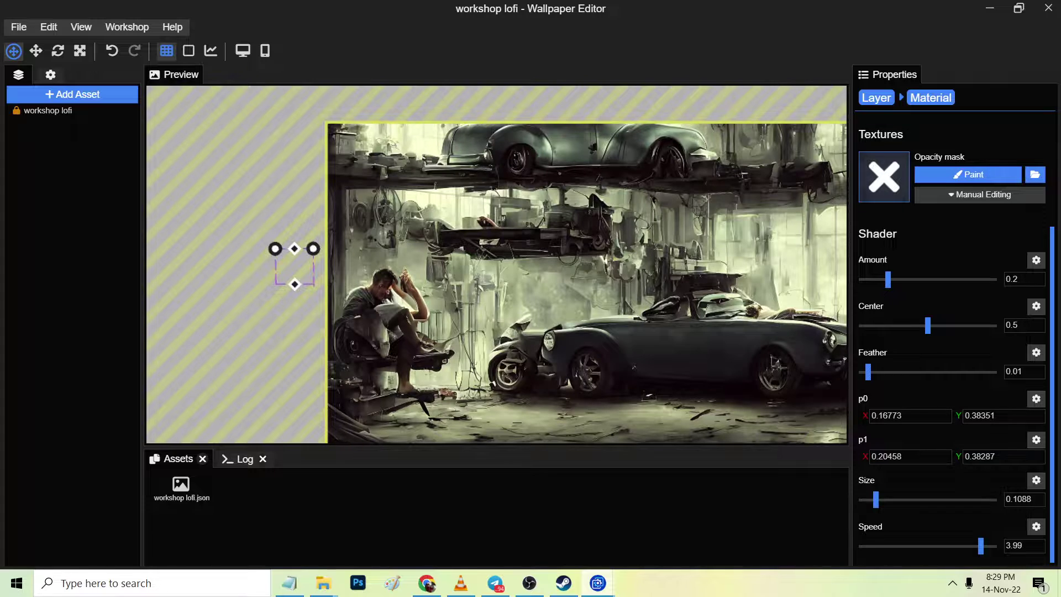
pyautogui.moveTo(508, 264); pyautogui.dragTo(373, 247)
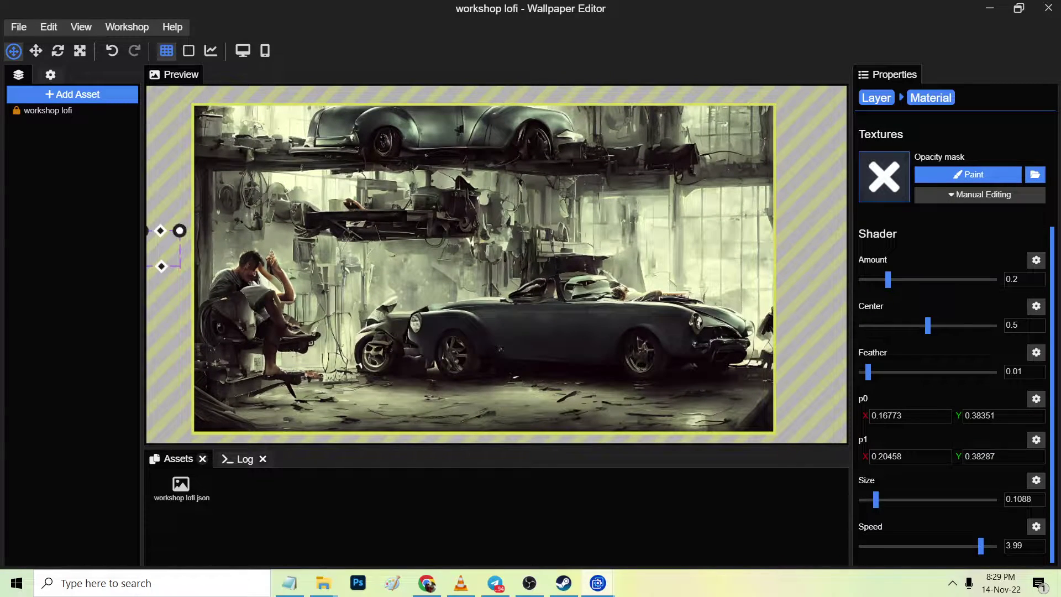
pyautogui.scroll(3, 496, 264)
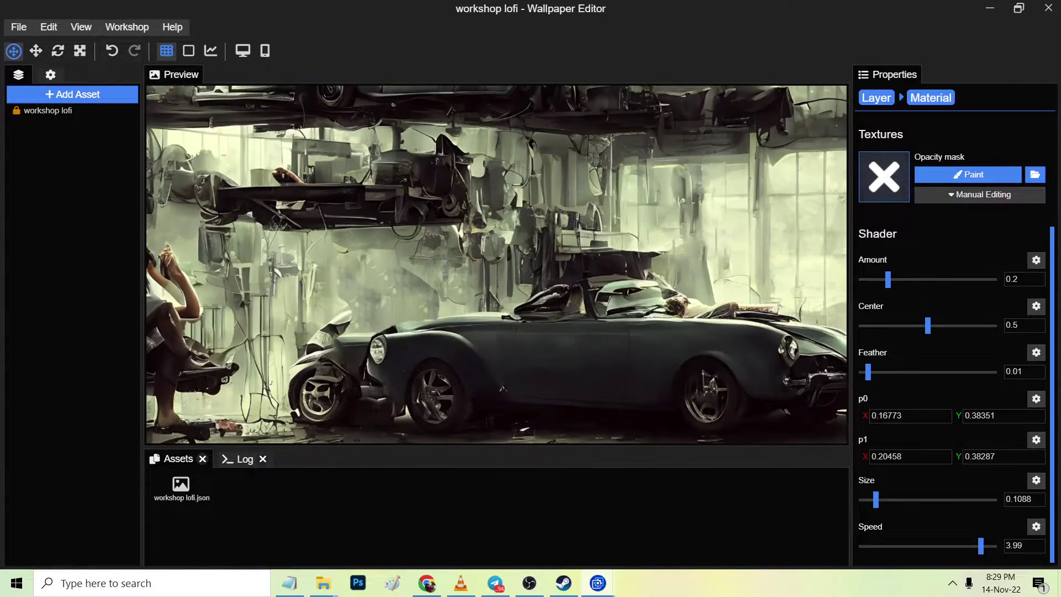
pyautogui.hotkey('ctrl', 's')
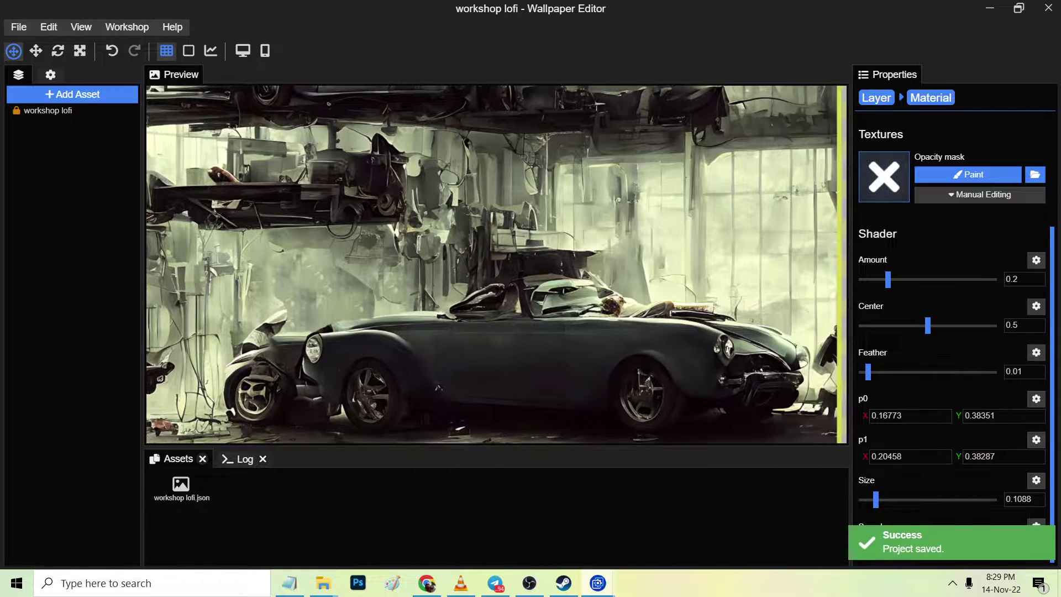
# Return to the workshop lofi layer and add a third Swing effect
pyautogui.scroll(2, 492, 257)
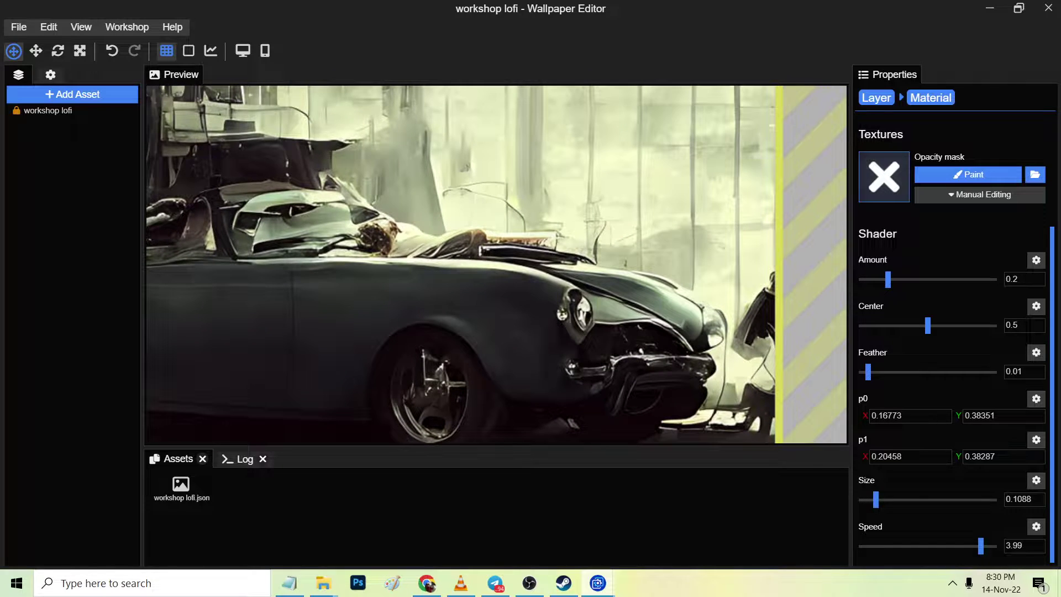
pyautogui.click(877, 97)
pyautogui.click(906, 430)
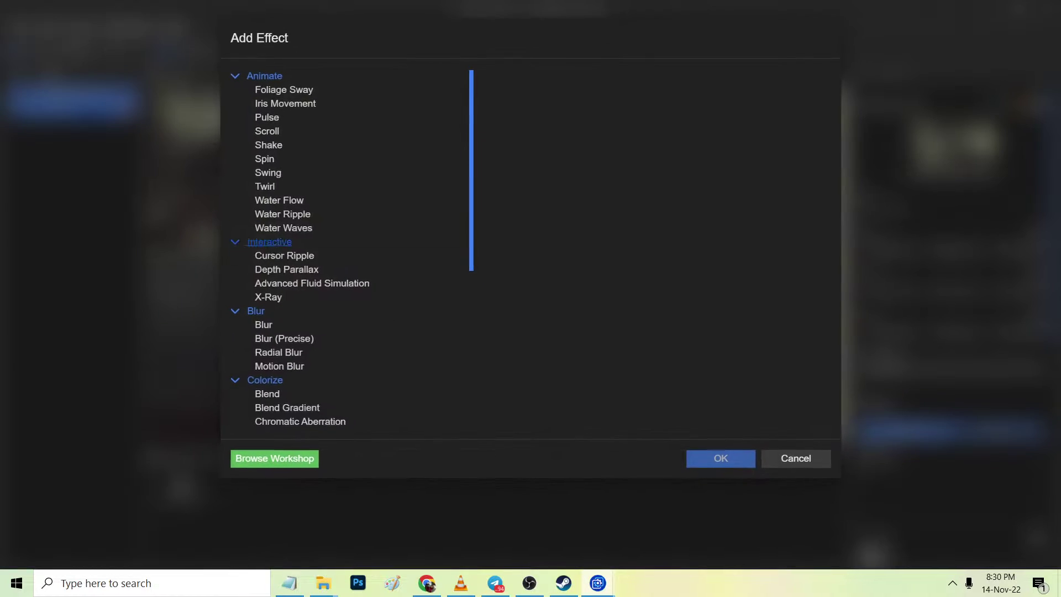
pyautogui.click(268, 173)
pyautogui.click(721, 458)
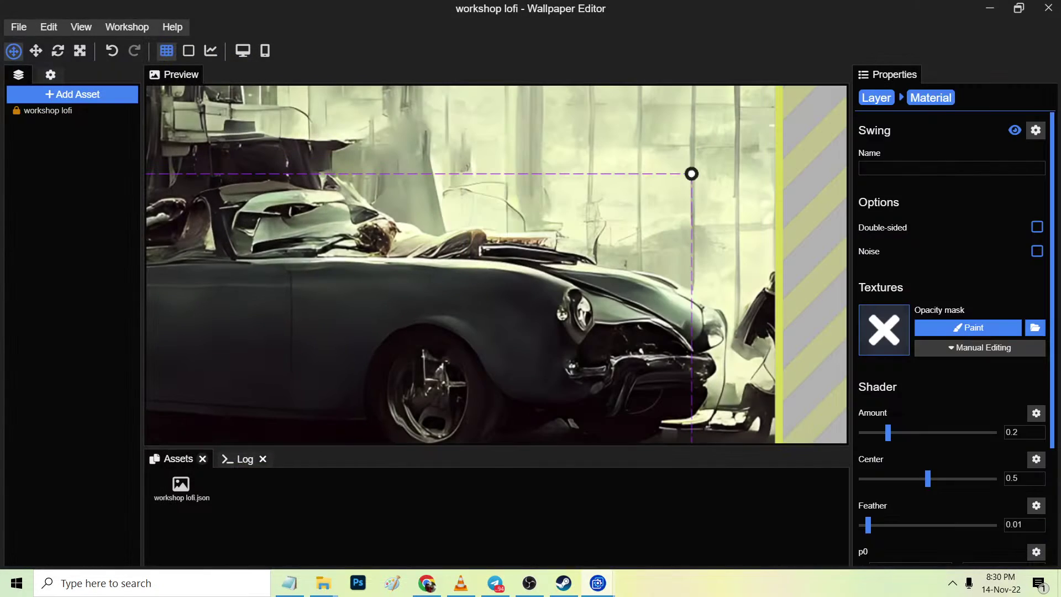
# Reduce the third Swing area to a small tilted quad around the front end of the large car near the image's right edge
pyautogui.moveTo(691, 174); pyautogui.dragTo(385, 178)
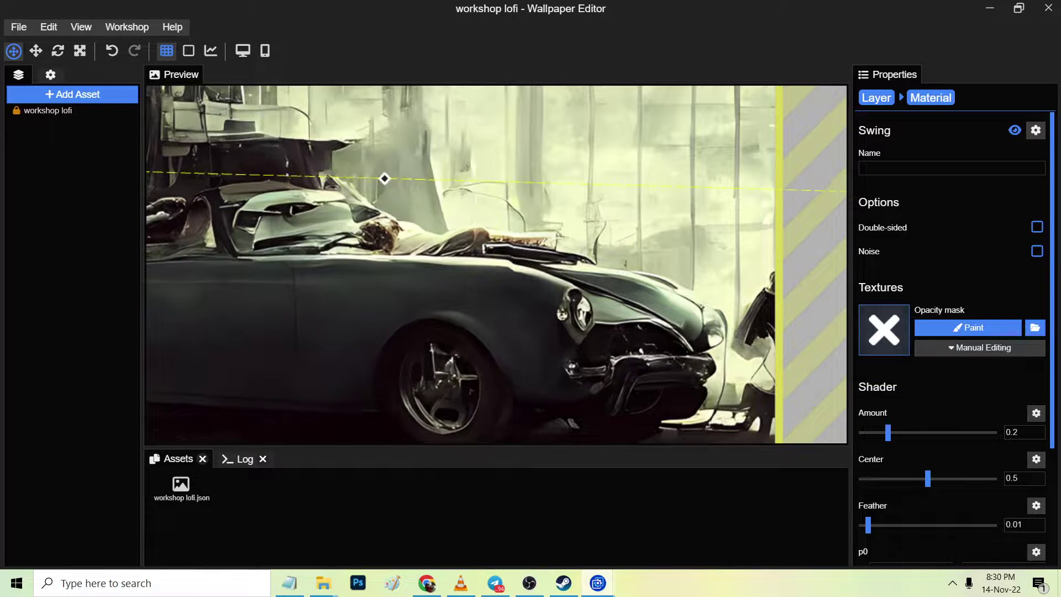
pyautogui.scroll(-5, 497, 265)
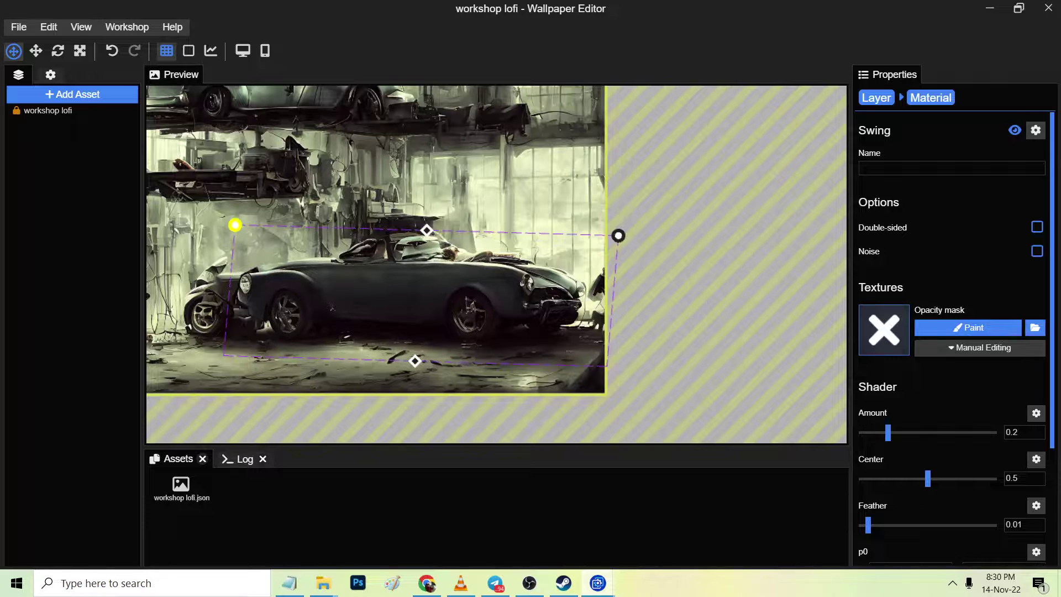
pyautogui.moveTo(235, 225); pyautogui.dragTo(543, 233)
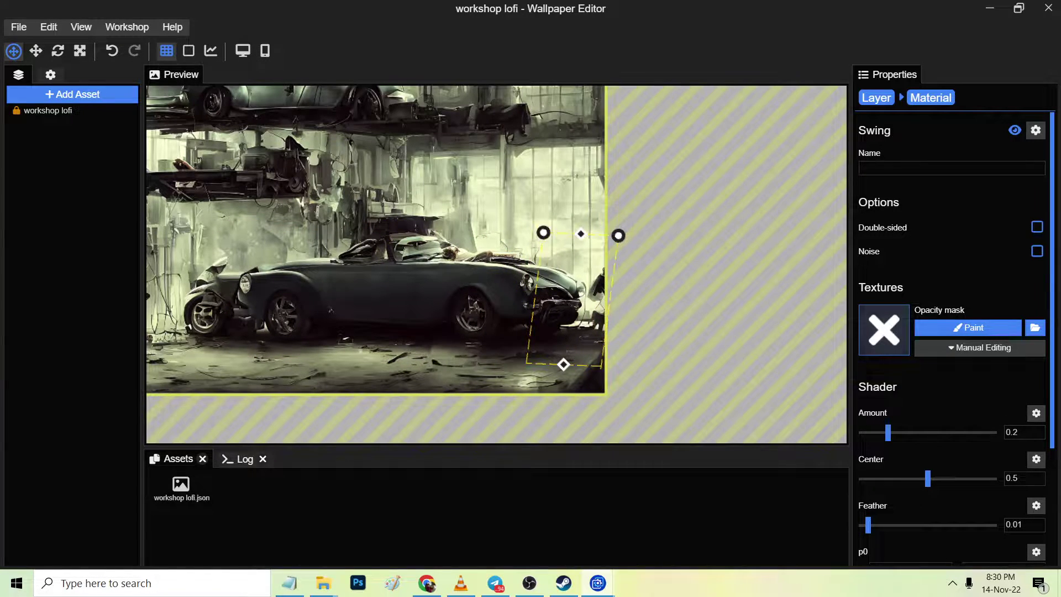
pyautogui.moveTo(564, 364); pyautogui.dragTo(558, 322)
pyautogui.scroll(3, 497, 265)
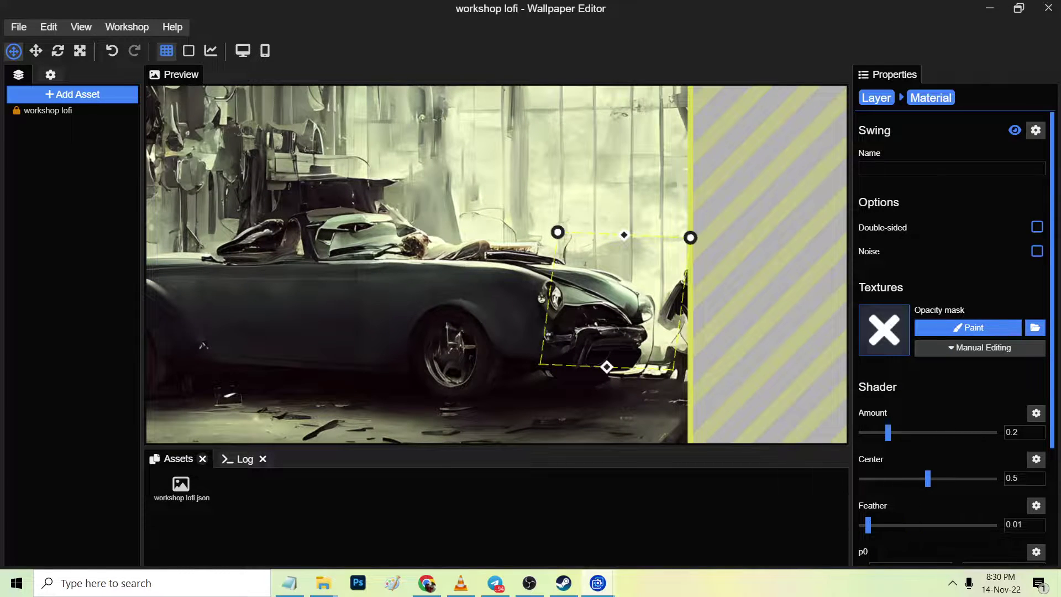
pyautogui.moveTo(607, 367); pyautogui.dragTo(574, 352)
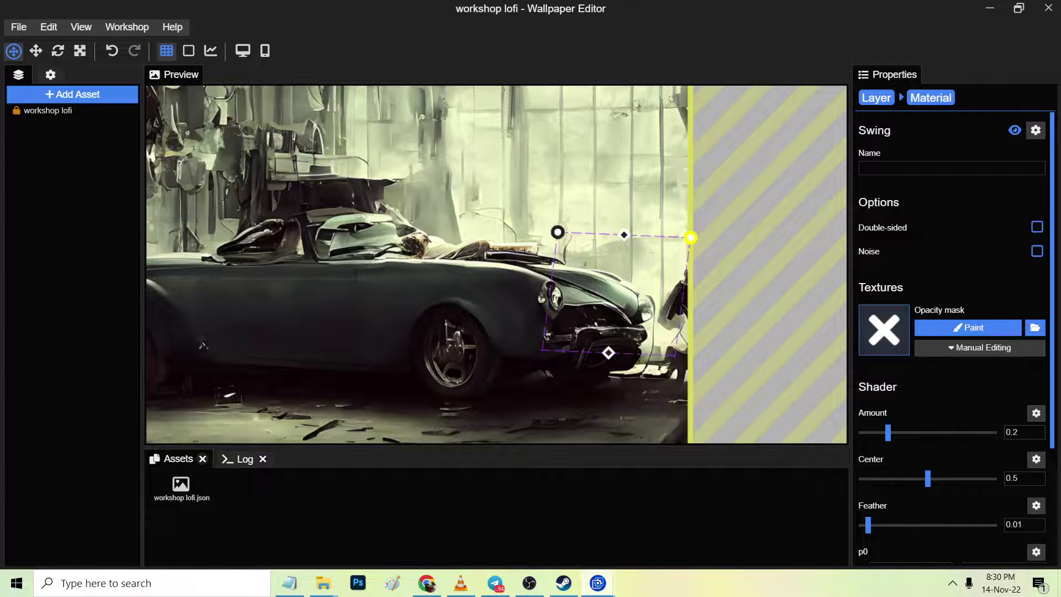
pyautogui.moveTo(691, 238); pyautogui.dragTo(685, 260)
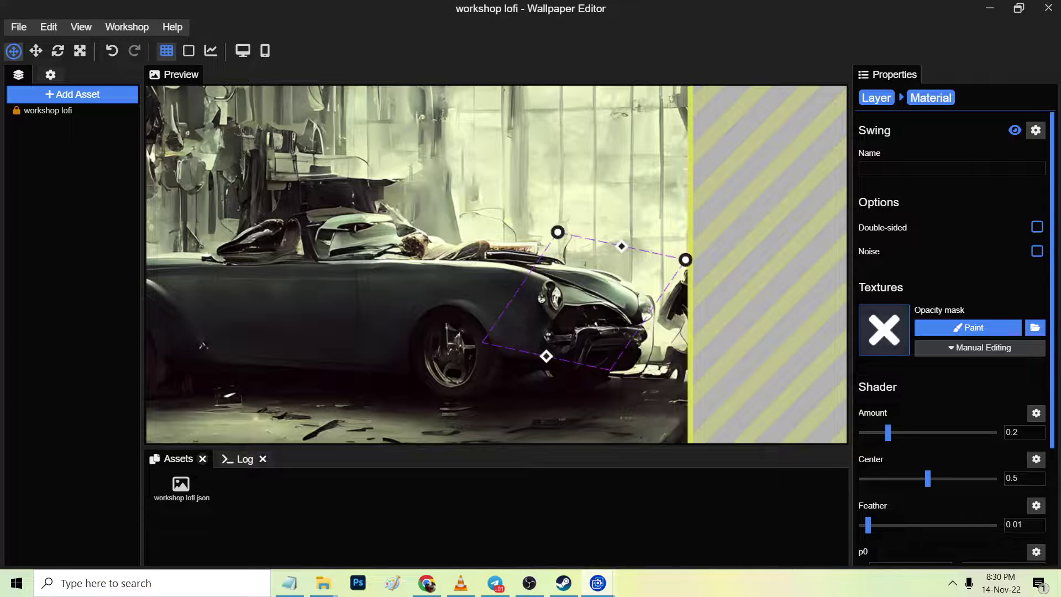
# Set the third Swing's speed to 5, enlarge its area to a size of about 0.26, and move it beyond the image's right edge
pyautogui.scroll(-3, 954, 338)
pyautogui.scroll(1, 954, 339)
pyautogui.scroll(-1, 955, 338)
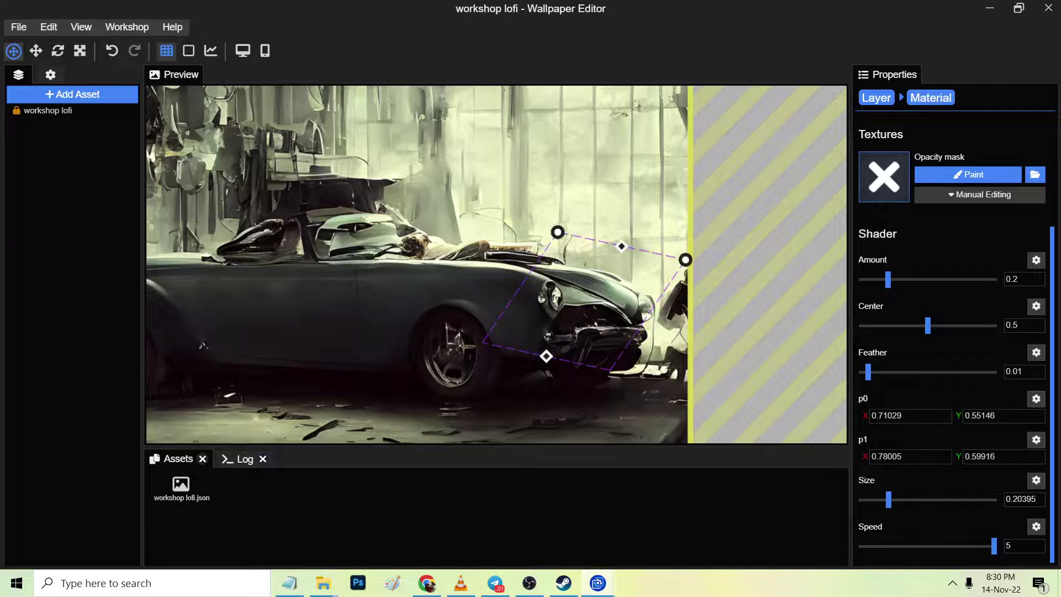
pyautogui.moveTo(546, 356); pyautogui.dragTo(524, 378)
pyautogui.moveTo(621, 246); pyautogui.dragTo(845, 221)
pyautogui.moveTo(801, 291); pyautogui.dragTo(934, 276)
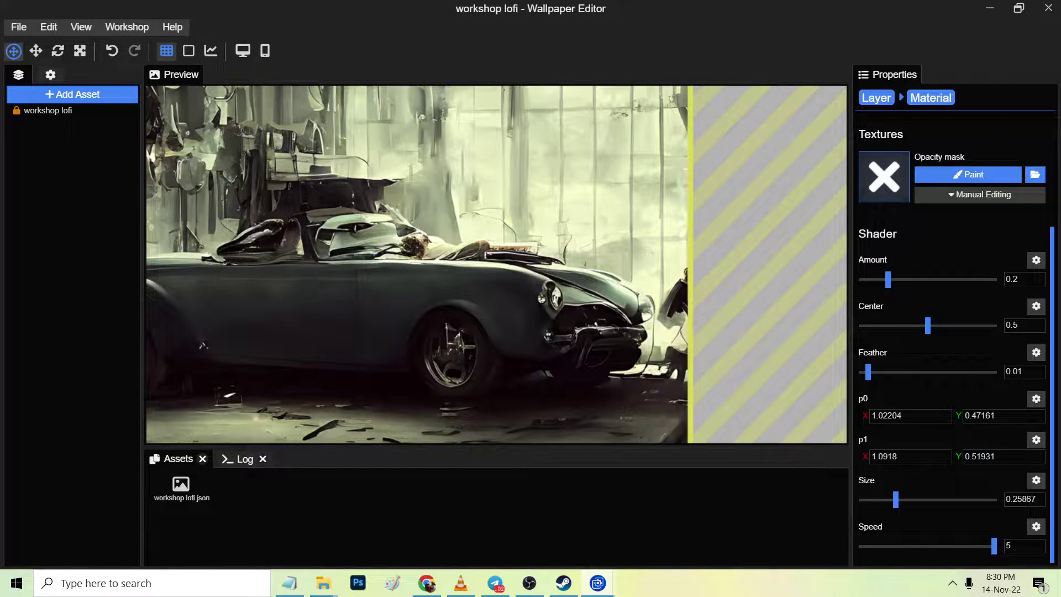
# Return to the workshop lofi image layer and save the project
pyautogui.click(876, 97)
pyautogui.scroll(-2, 496, 264)
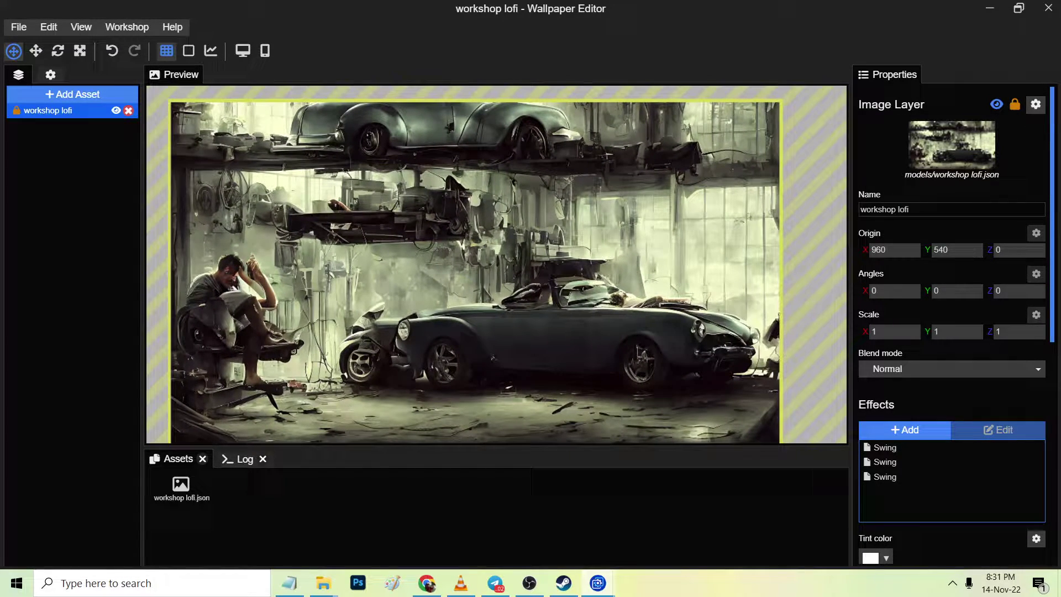
pyautogui.hotkey('ctrl', 's')
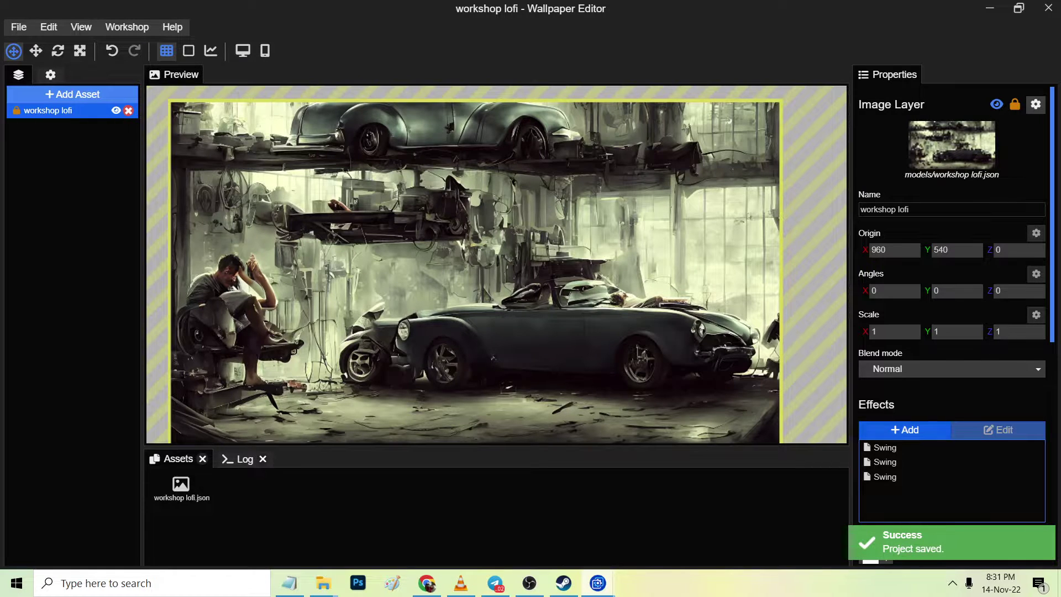
pyautogui.click(905, 429)
pyautogui.click(265, 186)
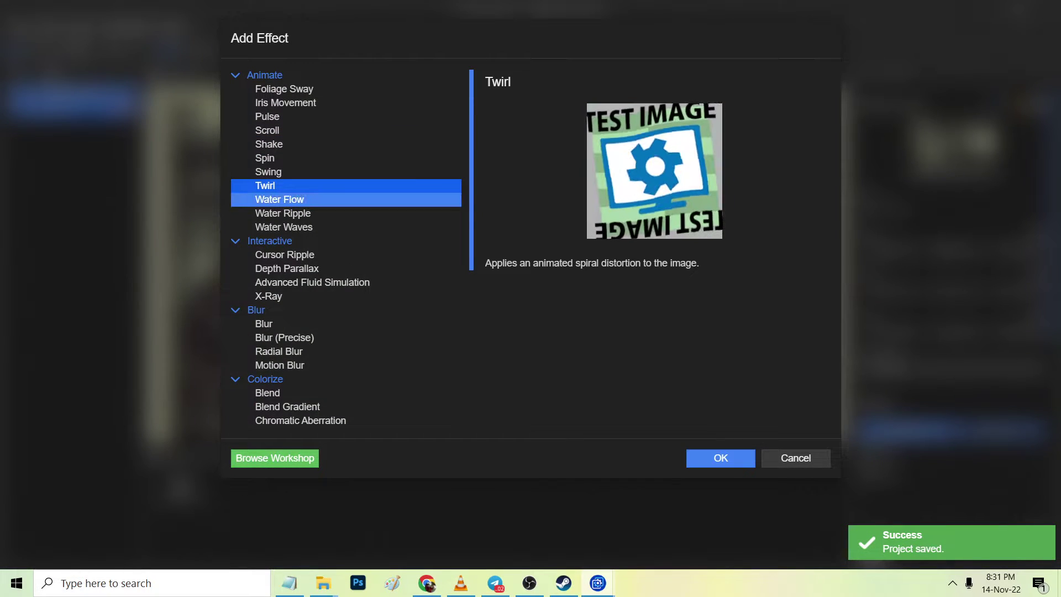
pyautogui.click(280, 199)
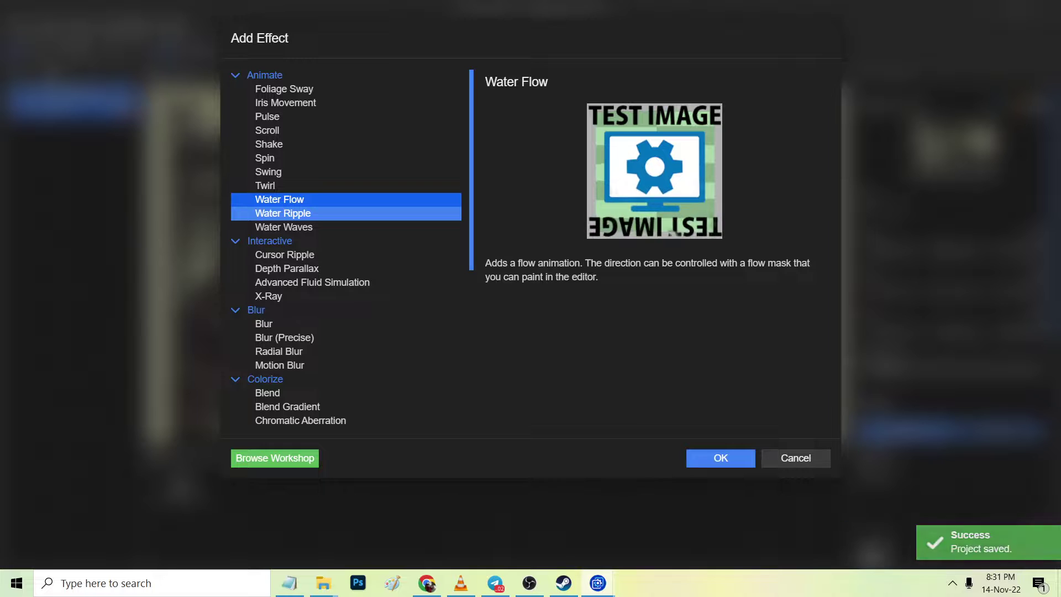
pyautogui.click(795, 458)
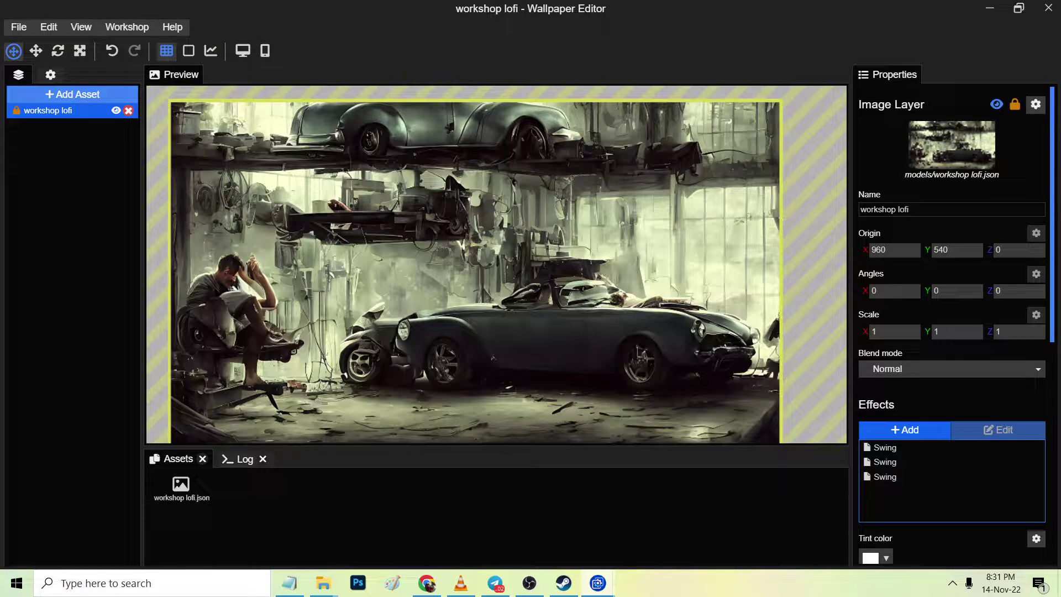
# Add a Water Flow effect to the workshop lofi layer after previewing the other water effects
pyautogui.click(905, 430)
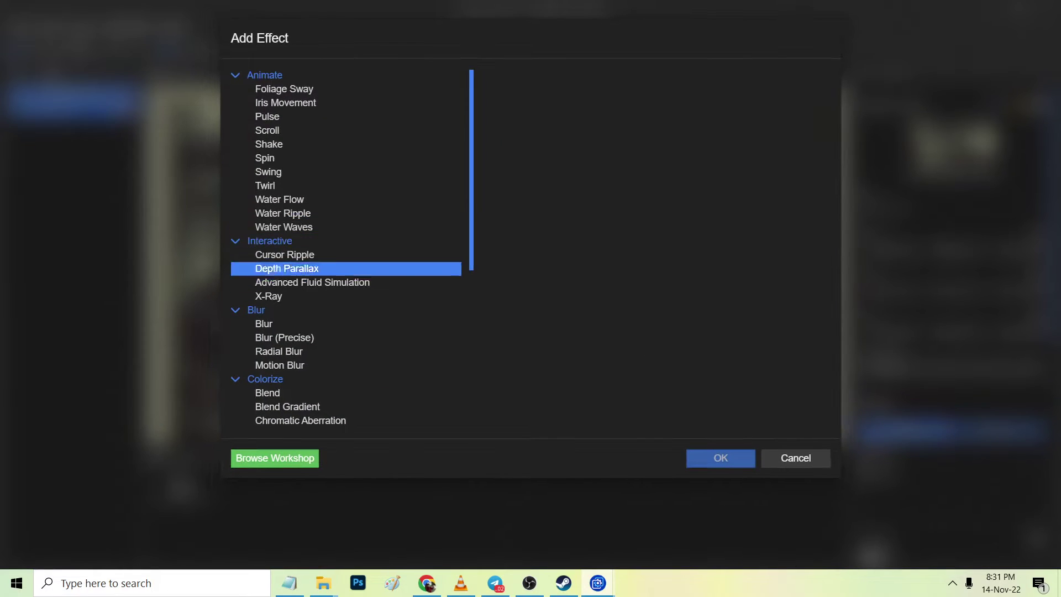
pyautogui.click(283, 227)
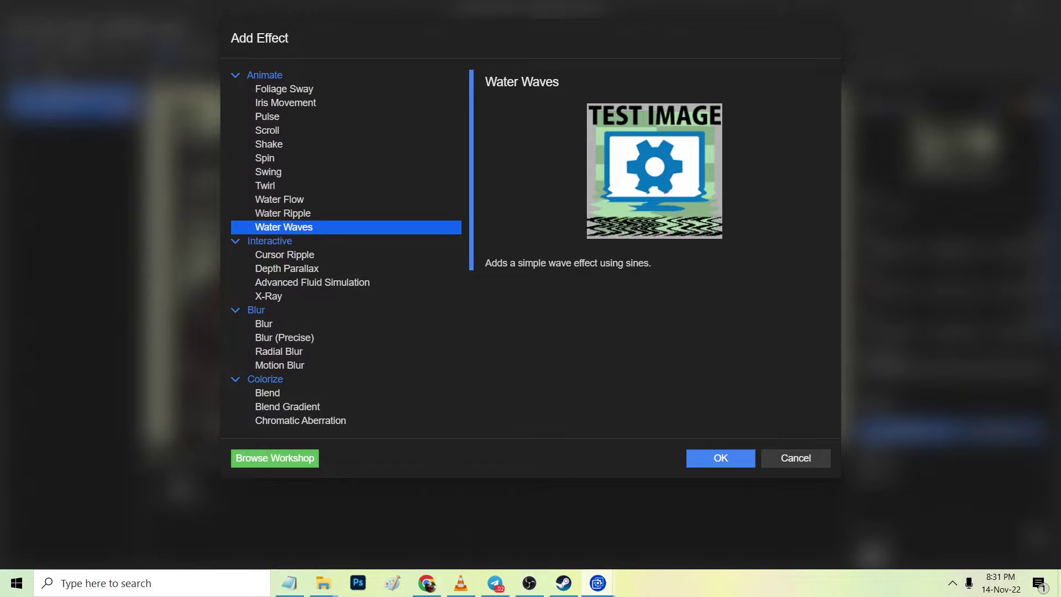
pyautogui.click(282, 213)
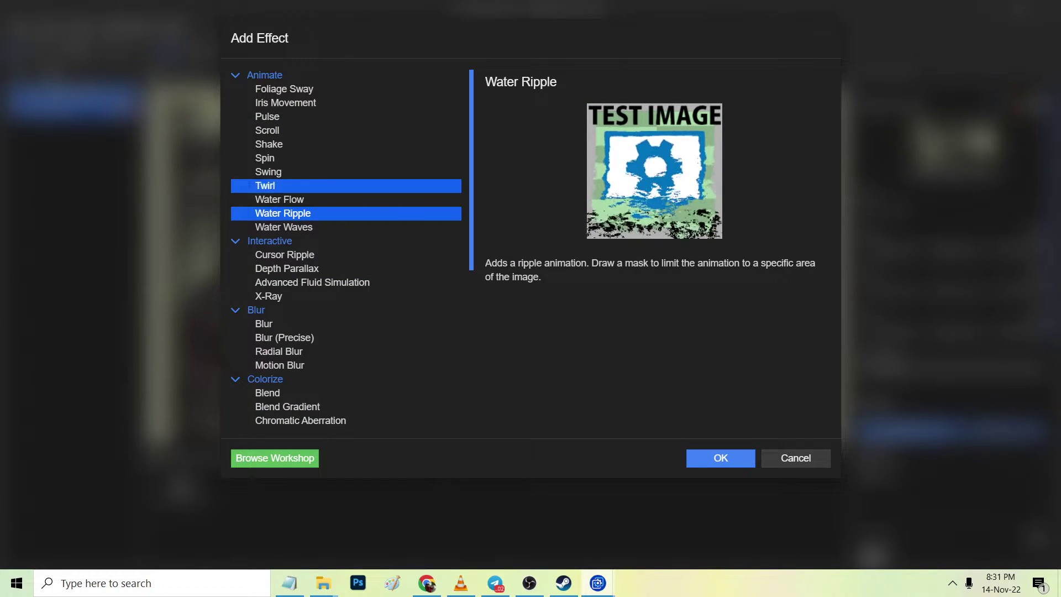
pyautogui.click(265, 186)
pyautogui.click(279, 199)
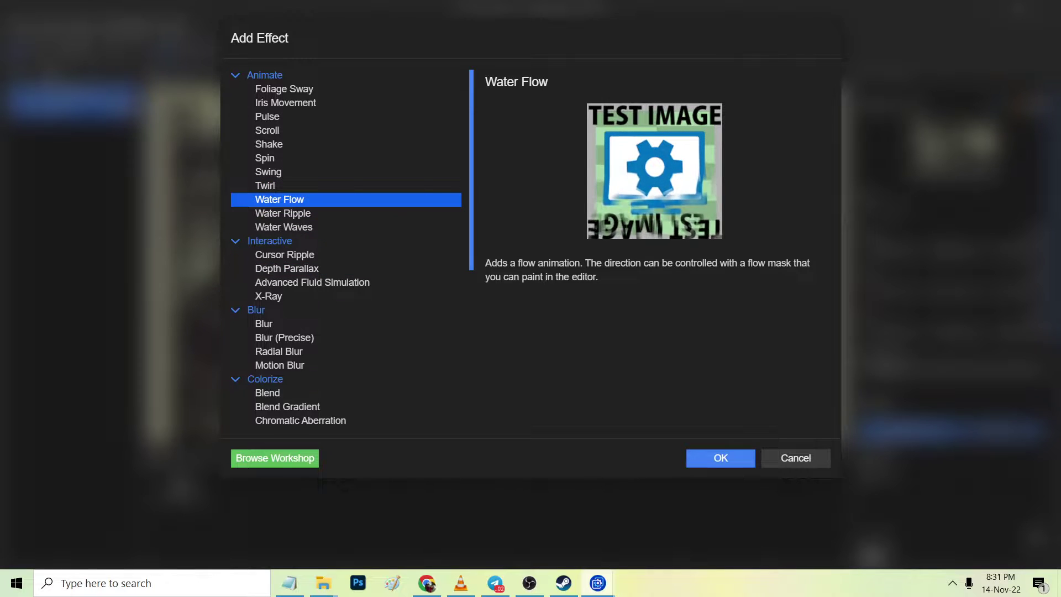
pyautogui.click(721, 458)
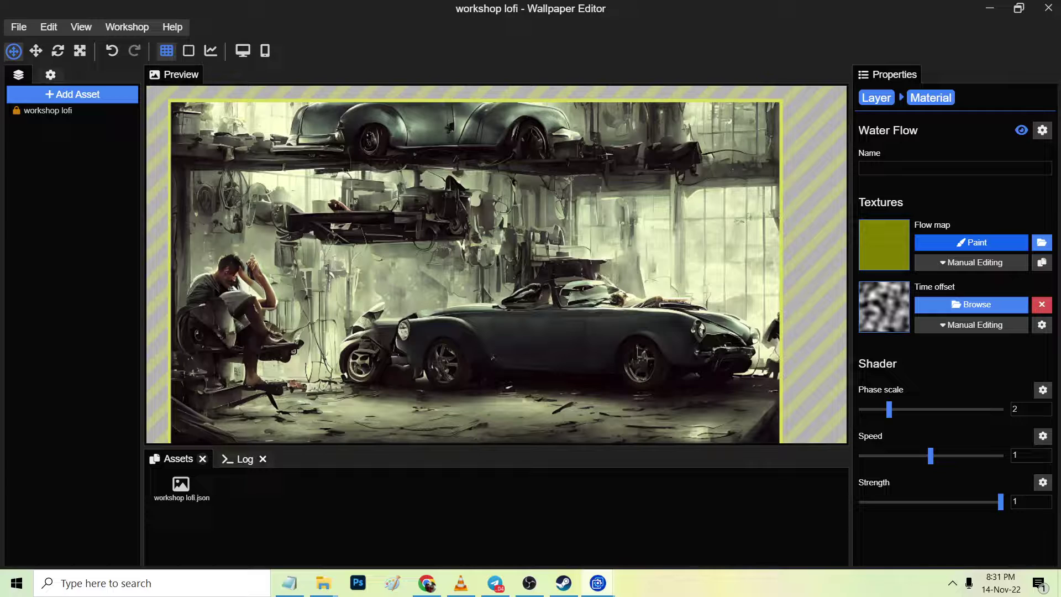
# Open the Water Flow's flow map for painting, show its mask overlay, and save the project
pyautogui.click(971, 242)
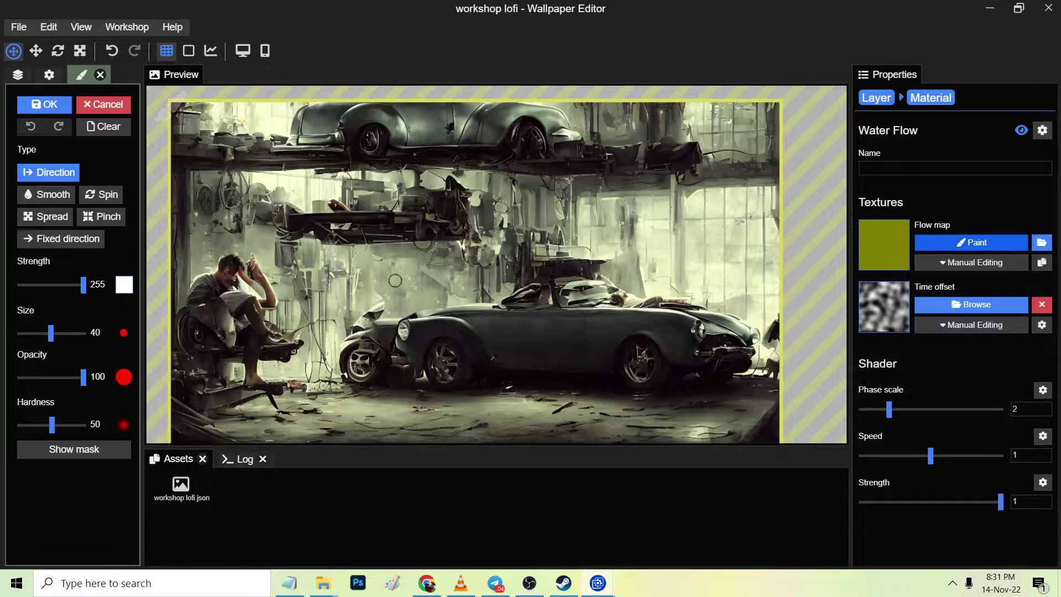
pyautogui.click(169, 108)
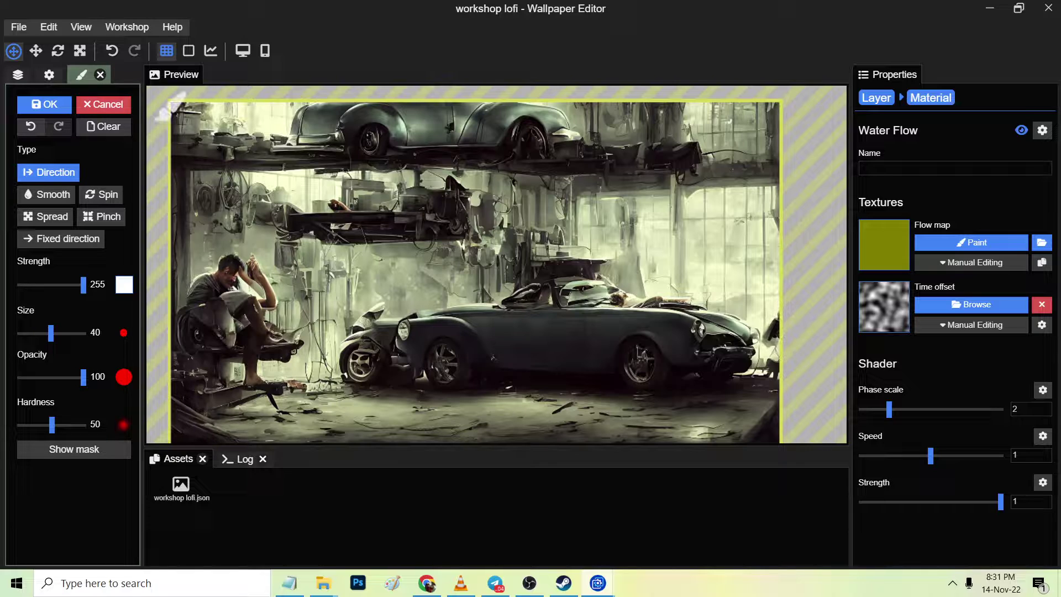
pyautogui.click(73, 448)
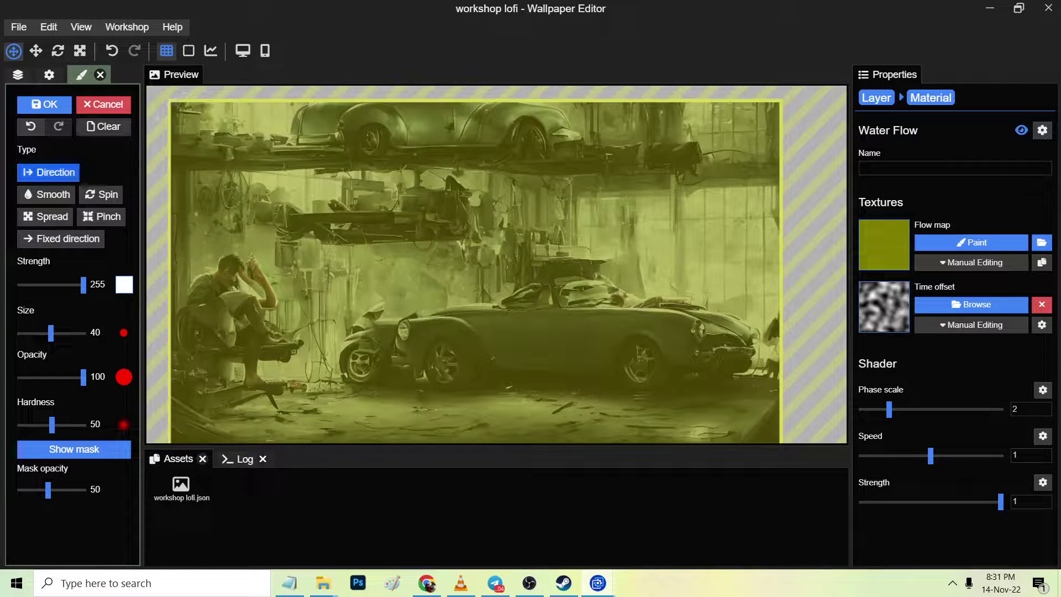
pyautogui.hotkey('ctrl', 's')
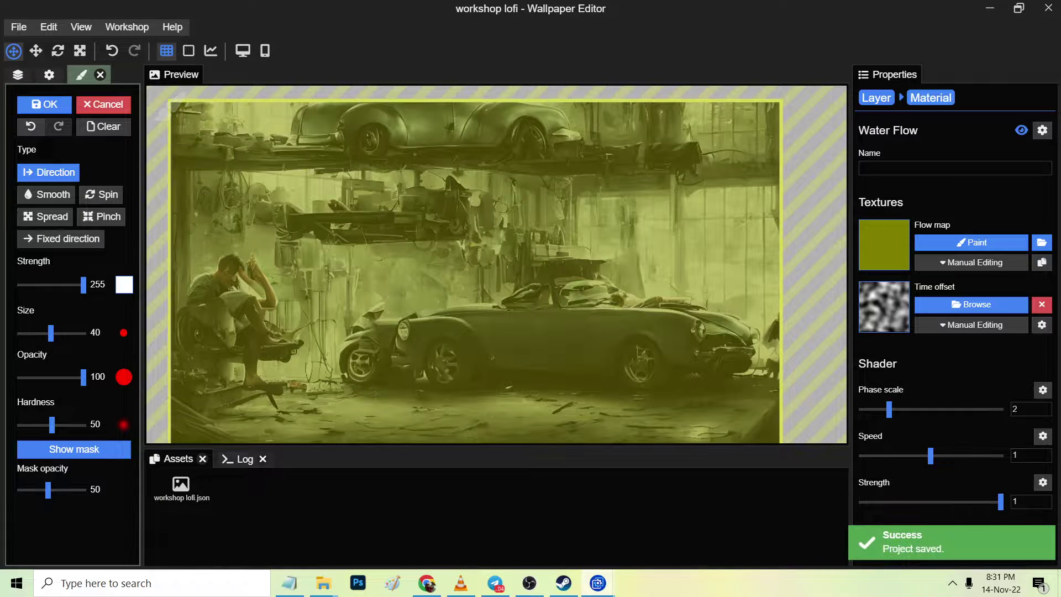
# Try painting direction strokes along the garage floor with a size 142 brush, and clear the flow map
pyautogui.moveTo(445, 393)
pyautogui.mouseDown()
pyautogui.moveTo(440, 403)
pyautogui.moveTo(621, 427)
pyautogui.moveTo(375, 425)
pyautogui.mouseUp()
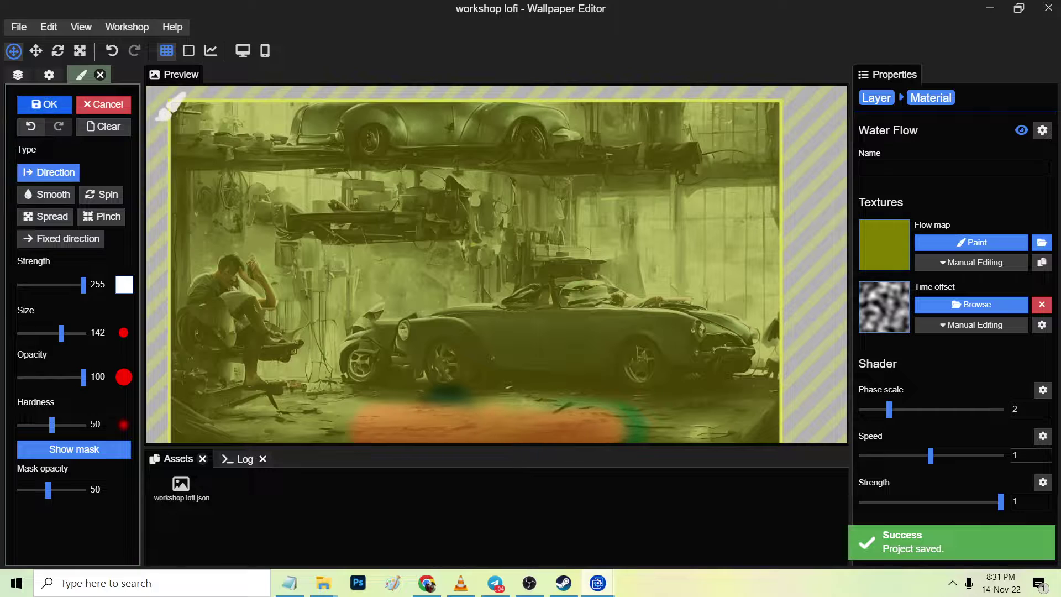
pyautogui.hotkey('ctrl', 'z')
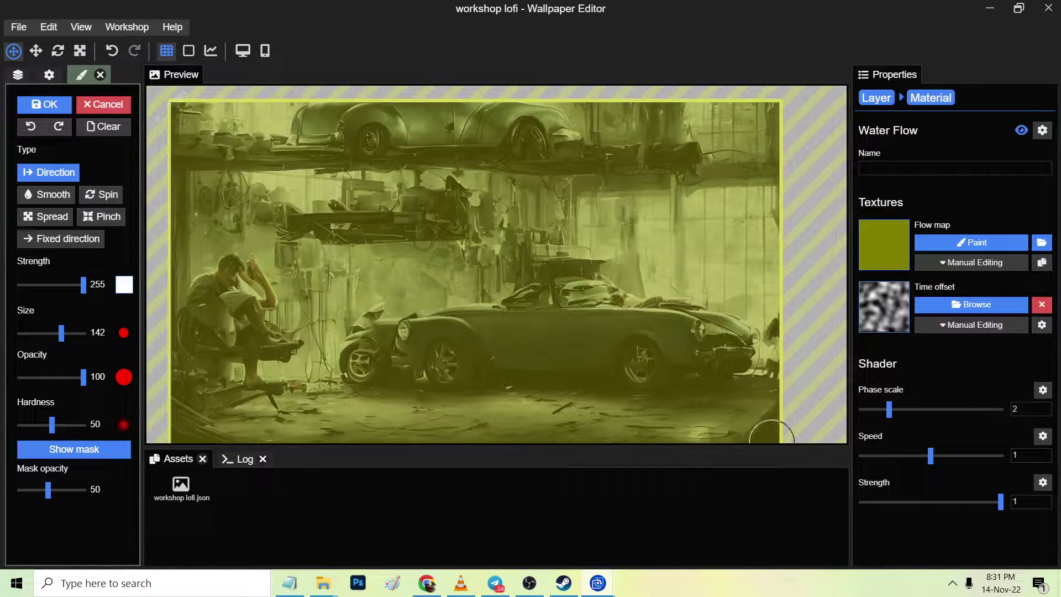
pyautogui.scroll(-2, 772, 434)
pyautogui.moveTo(711, 398)
pyautogui.mouseDown()
pyautogui.moveTo(584, 414)
pyautogui.moveTo(212, 405)
pyautogui.moveTo(191, 421)
pyautogui.mouseUp()
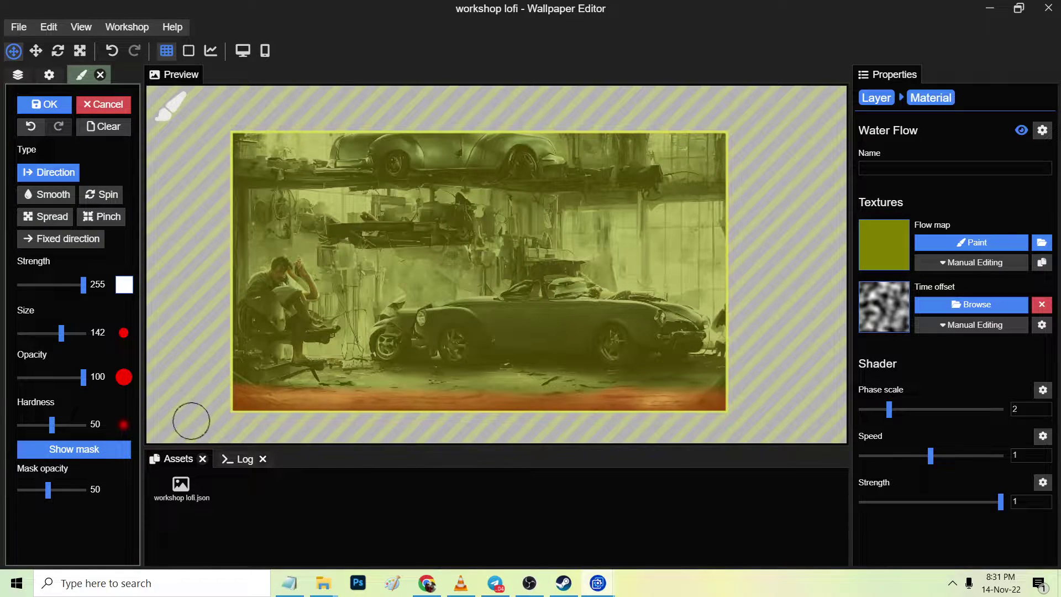
pyautogui.moveTo(382, 408); pyautogui.dragTo(502, 414)
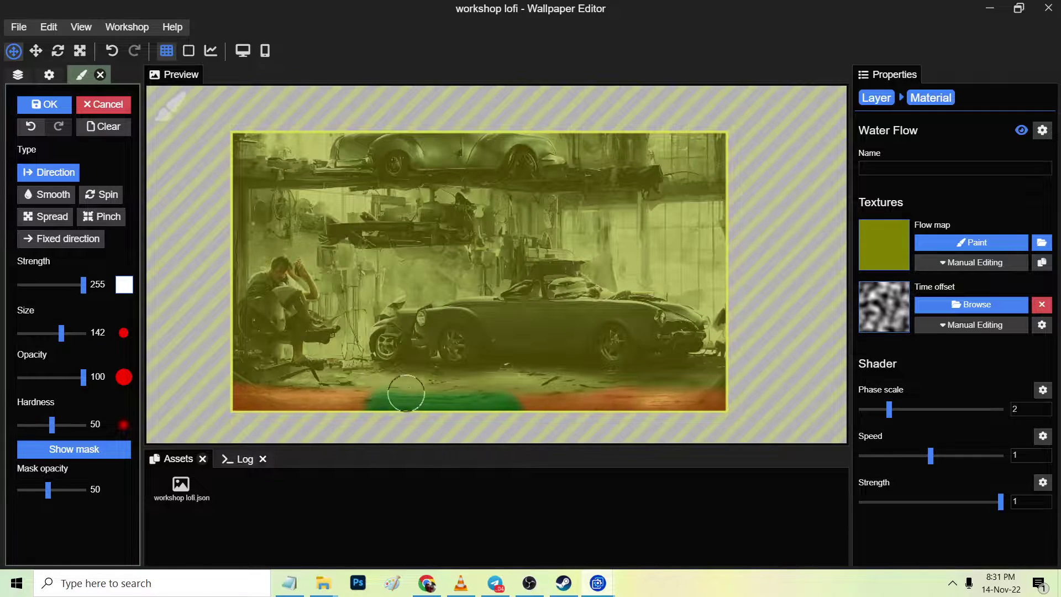
pyautogui.moveTo(436, 385); pyautogui.dragTo(431, 434)
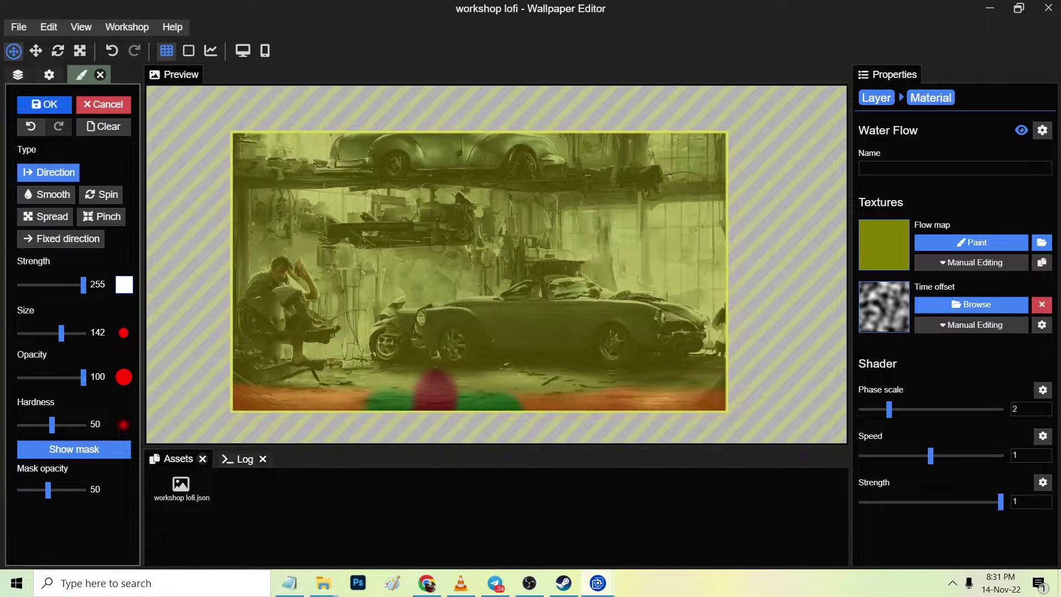
pyautogui.click(103, 126)
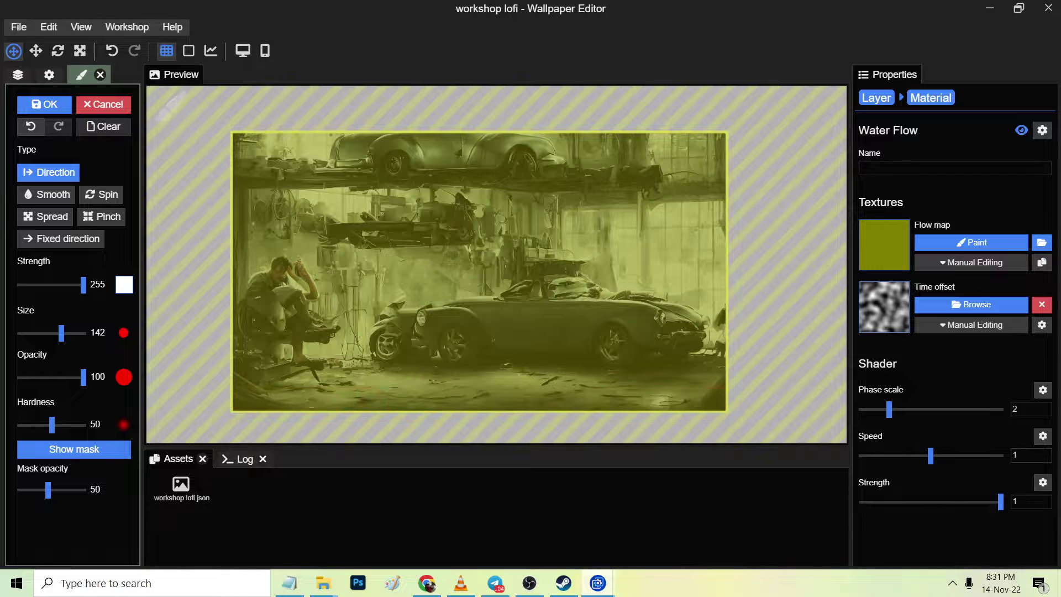
# Paint flow strokes along the floor with the mask hidden, set the brush strength to 155, and check the mask
pyautogui.click(74, 448)
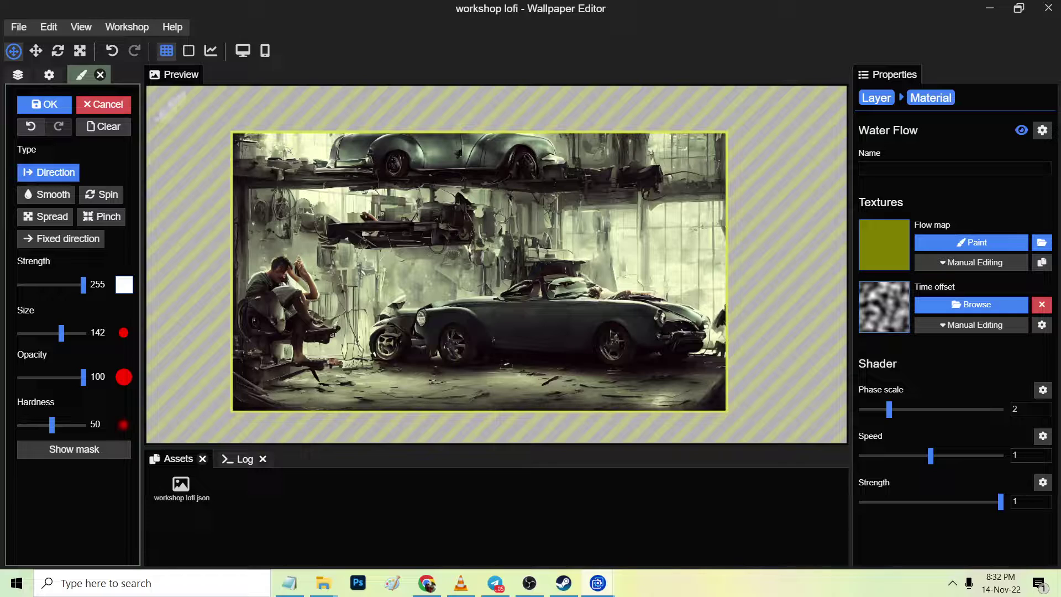
pyautogui.click(59, 285)
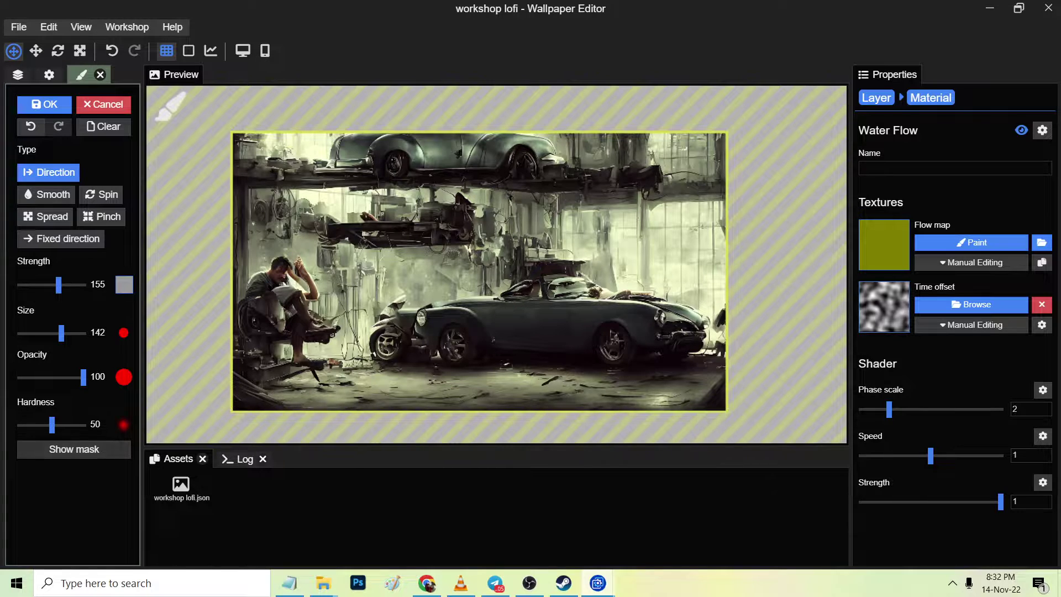
pyautogui.click(86, 449)
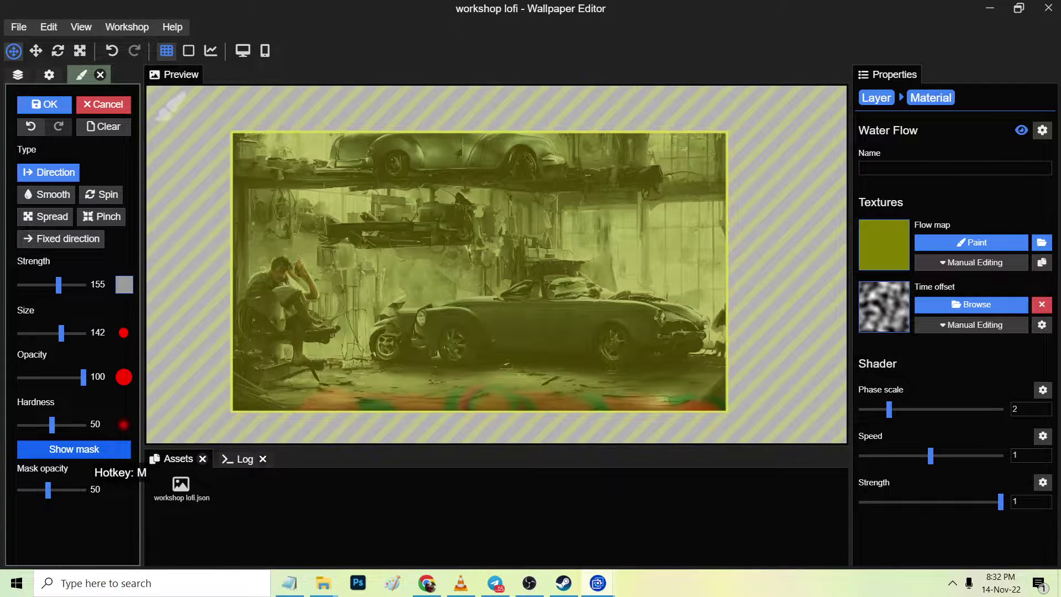
pyautogui.click(86, 450)
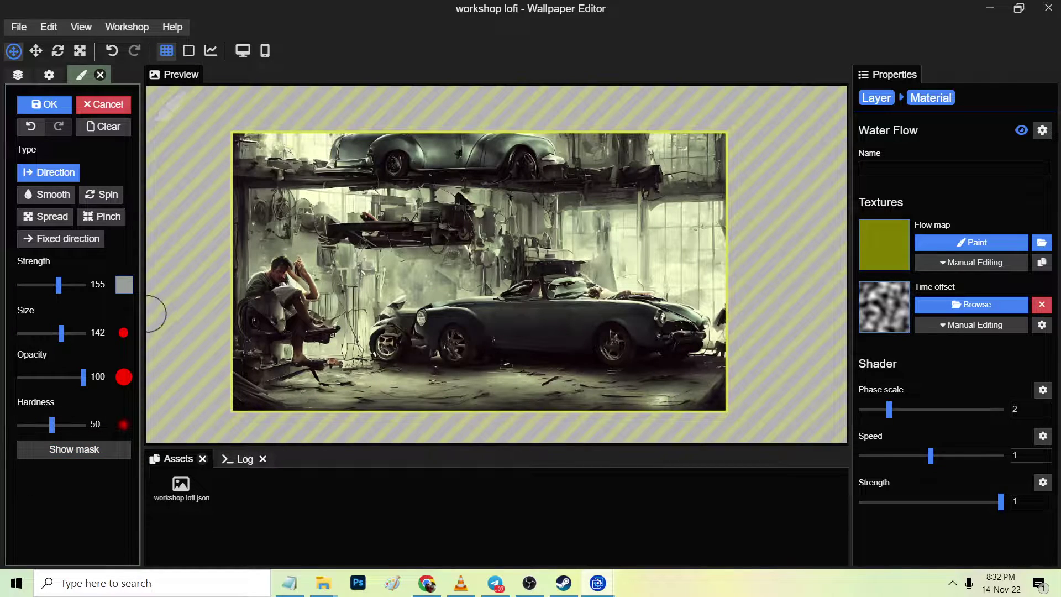
# Reduce the brush to size 38 and strength 64, accept the flow map, and return to the image layer
pyautogui.click(48, 285)
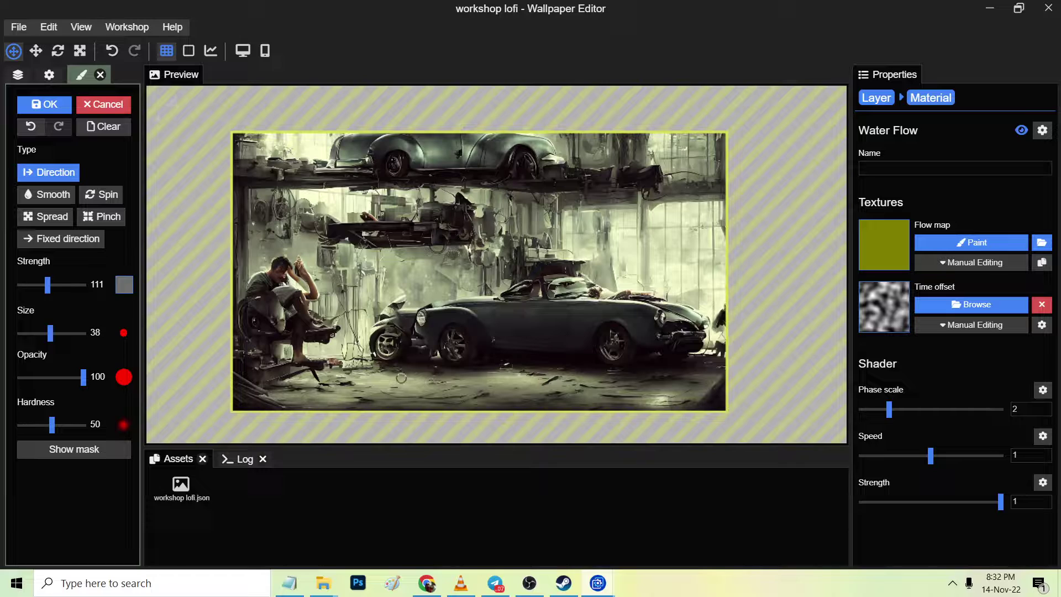
pyautogui.moveTo(48, 284); pyautogui.dragTo(36, 285)
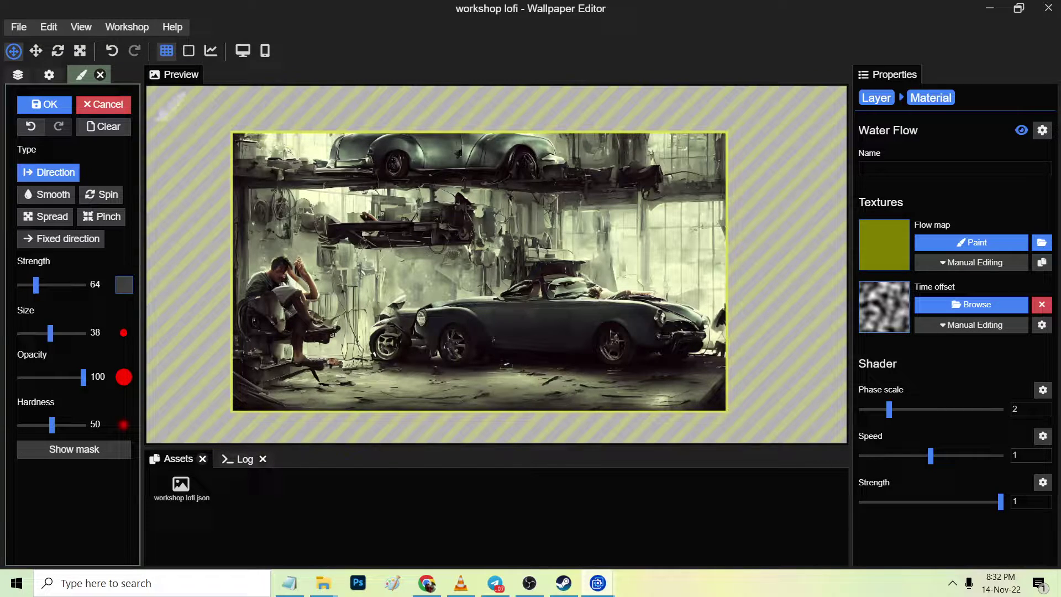
pyautogui.click(45, 104)
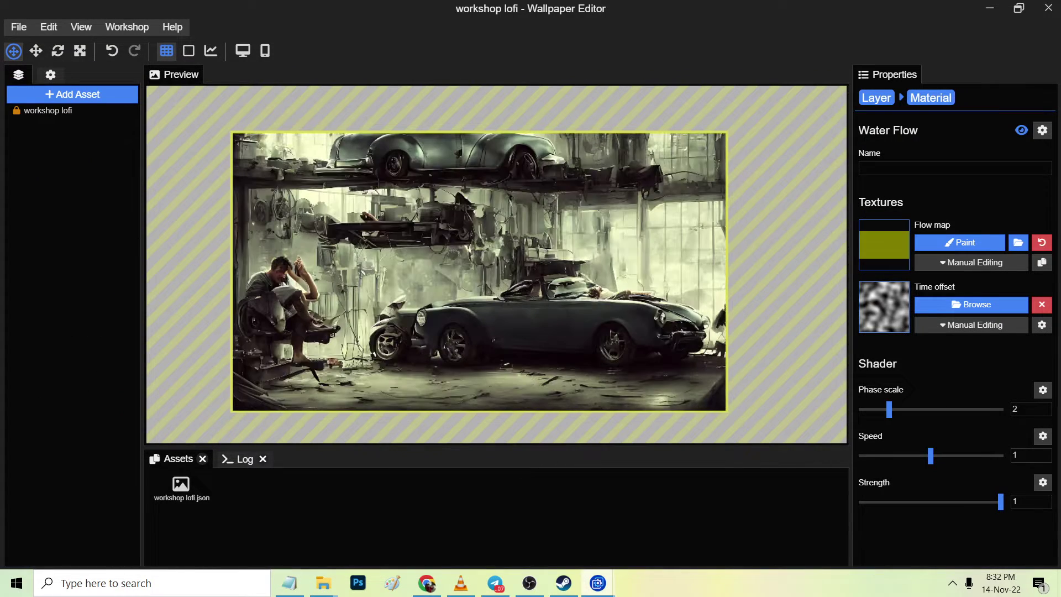
pyautogui.click(876, 97)
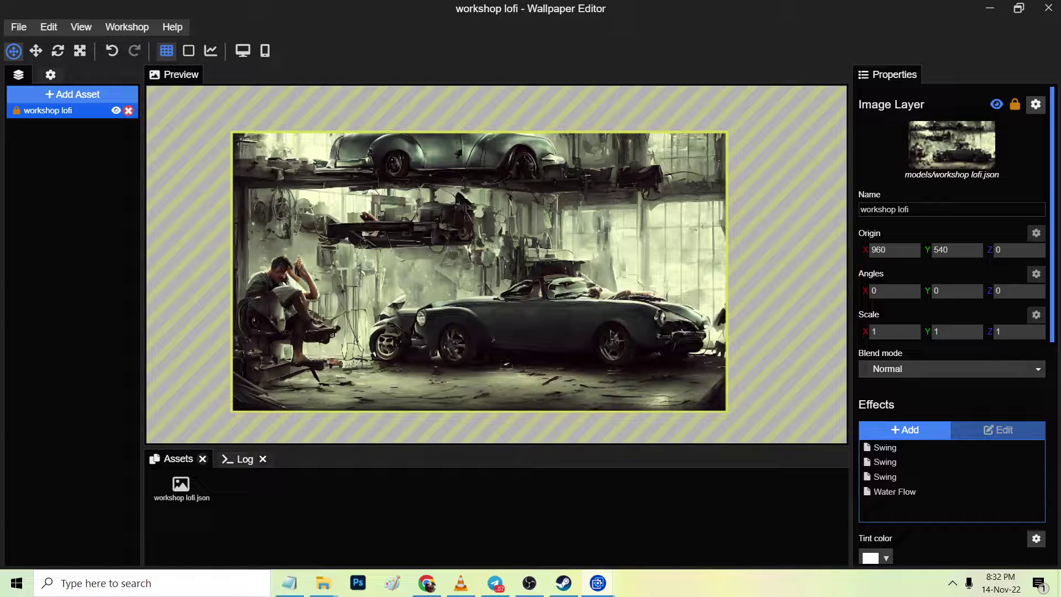
# Add a Nitro effect to the workshop lofi layer after previewing other effects, and save the project
pyautogui.click(905, 430)
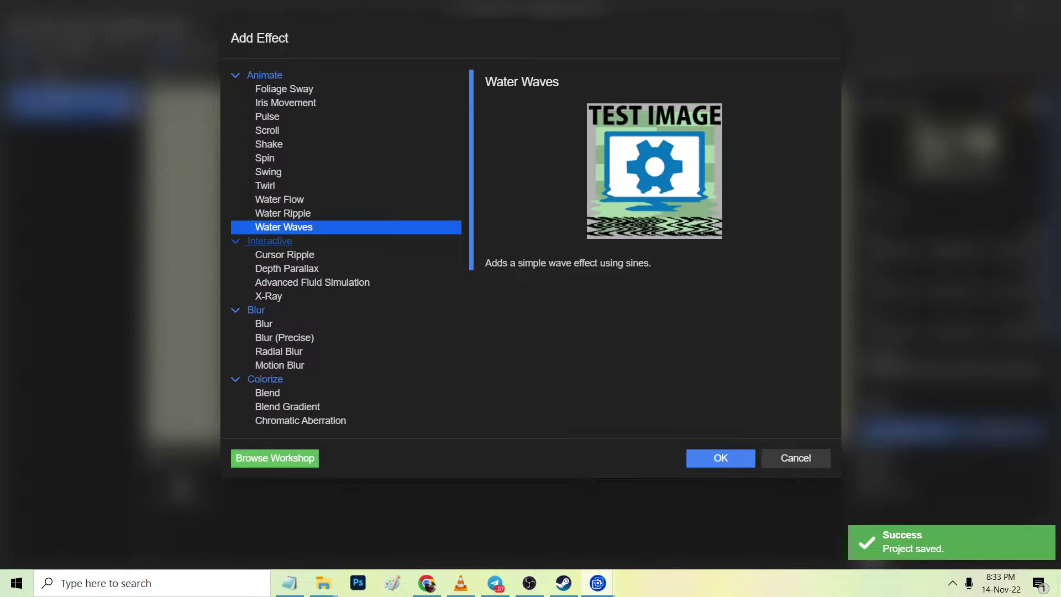
pyautogui.click(285, 254)
pyautogui.click(263, 323)
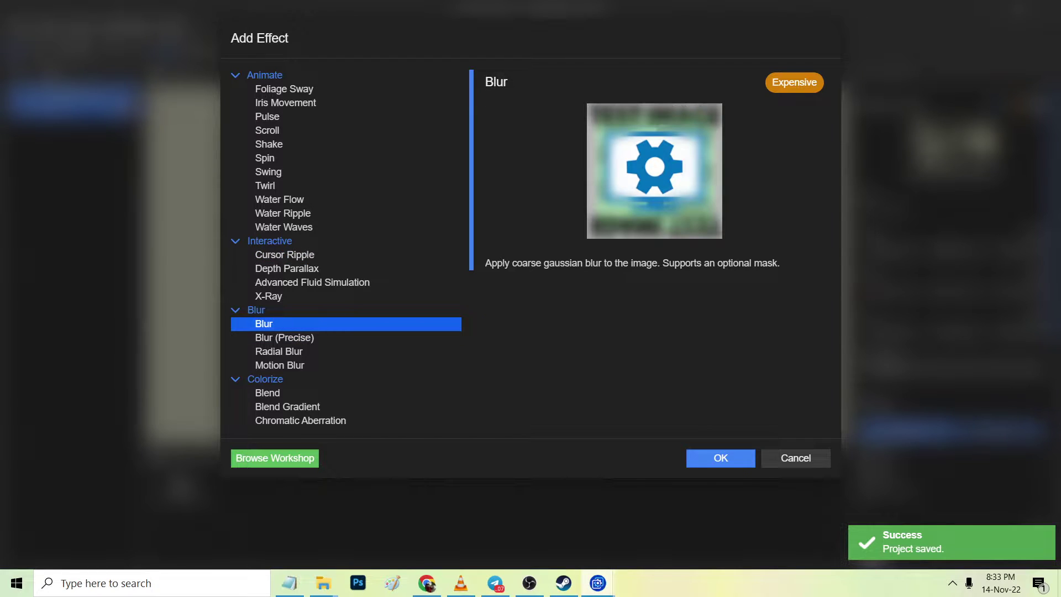
pyautogui.scroll(-5, 299, 240)
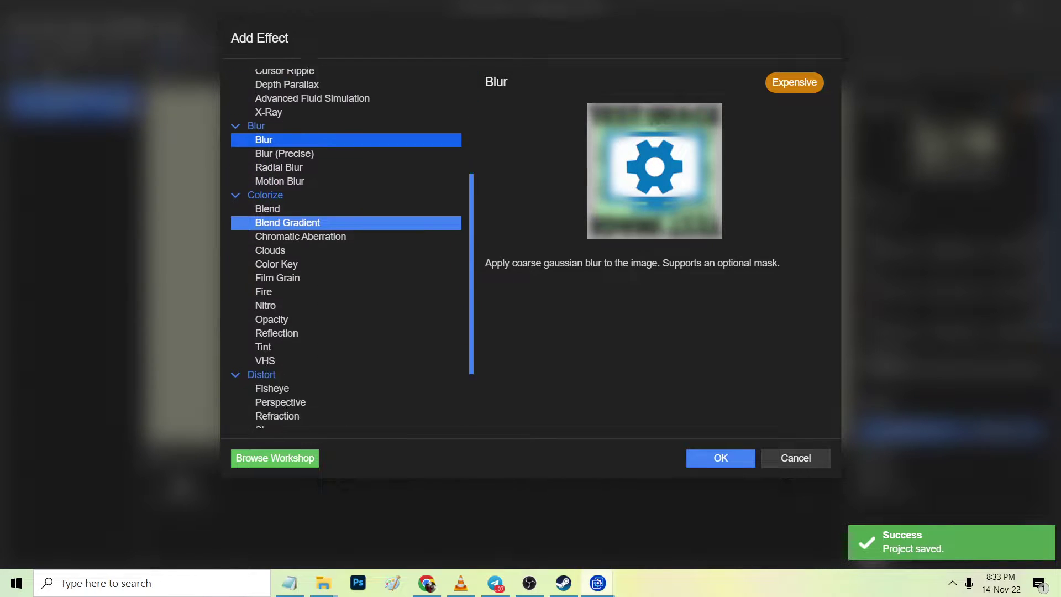
pyautogui.click(270, 227)
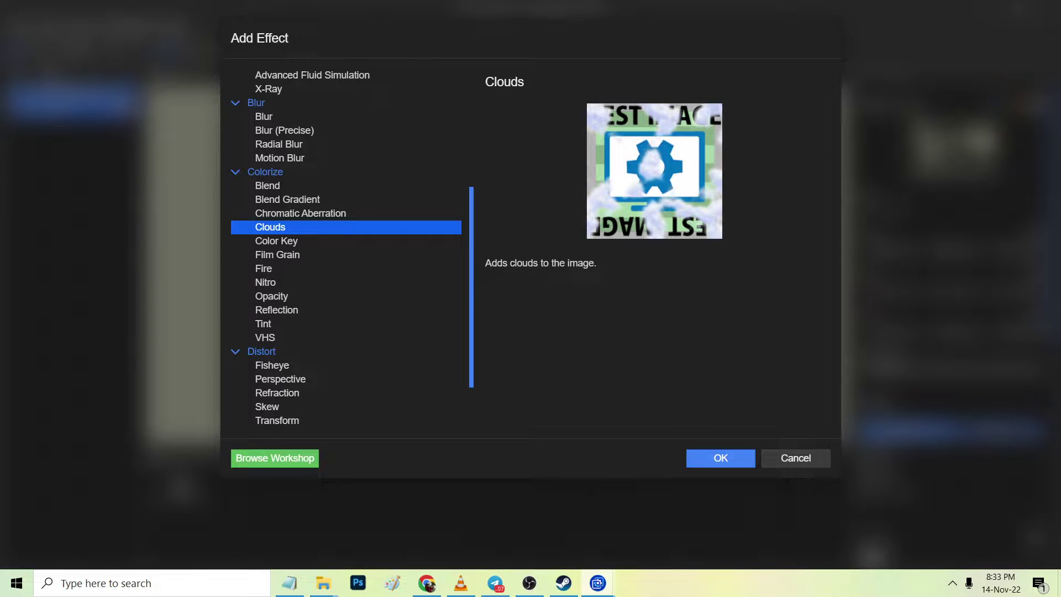
pyautogui.click(276, 242)
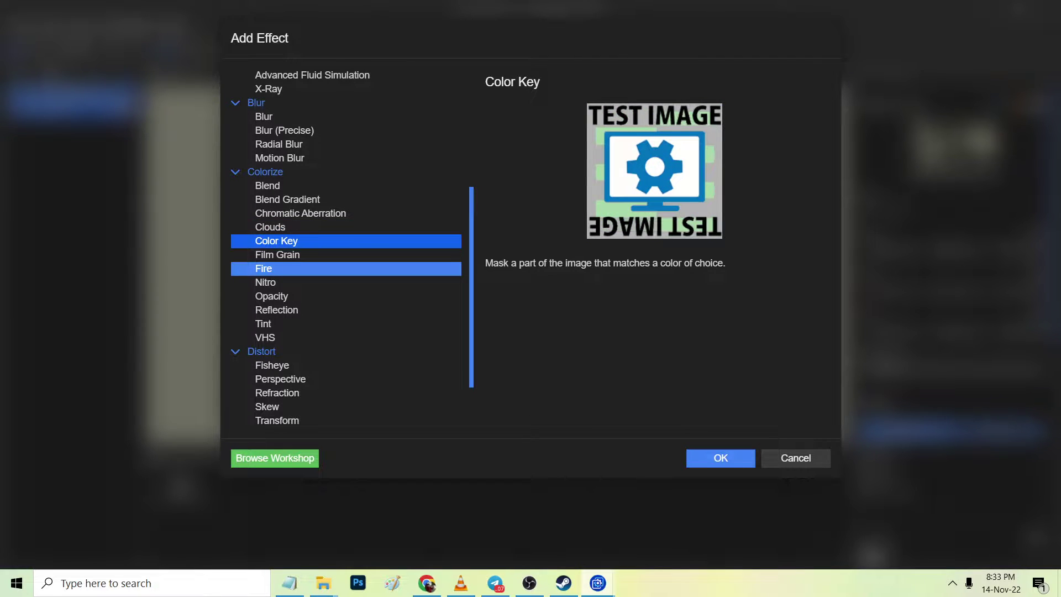
pyautogui.click(263, 269)
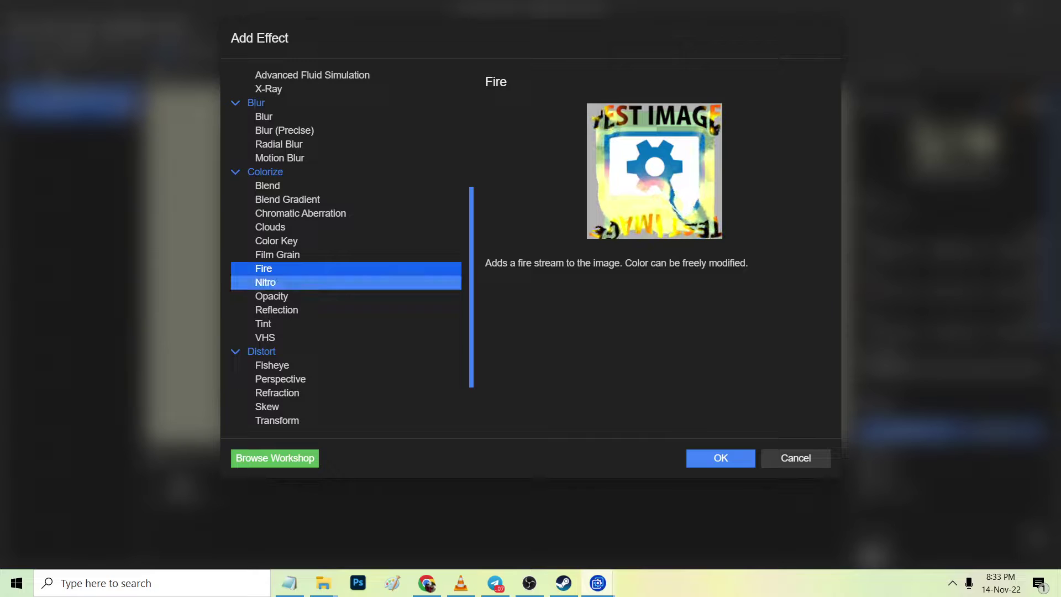
pyautogui.click(265, 283)
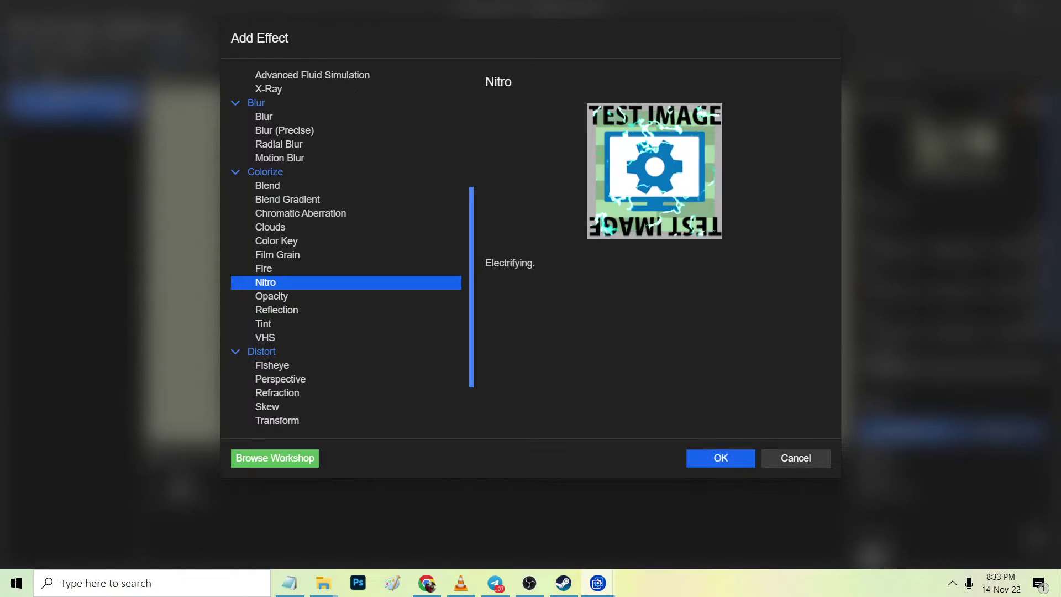
pyautogui.click(721, 458)
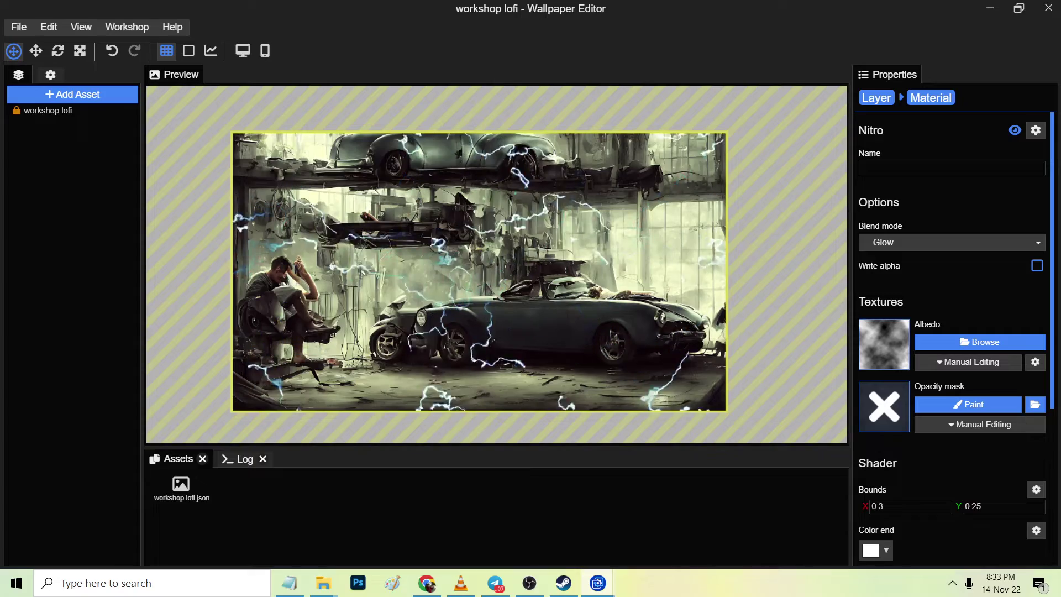
pyautogui.hotkey('ctrl', 's')
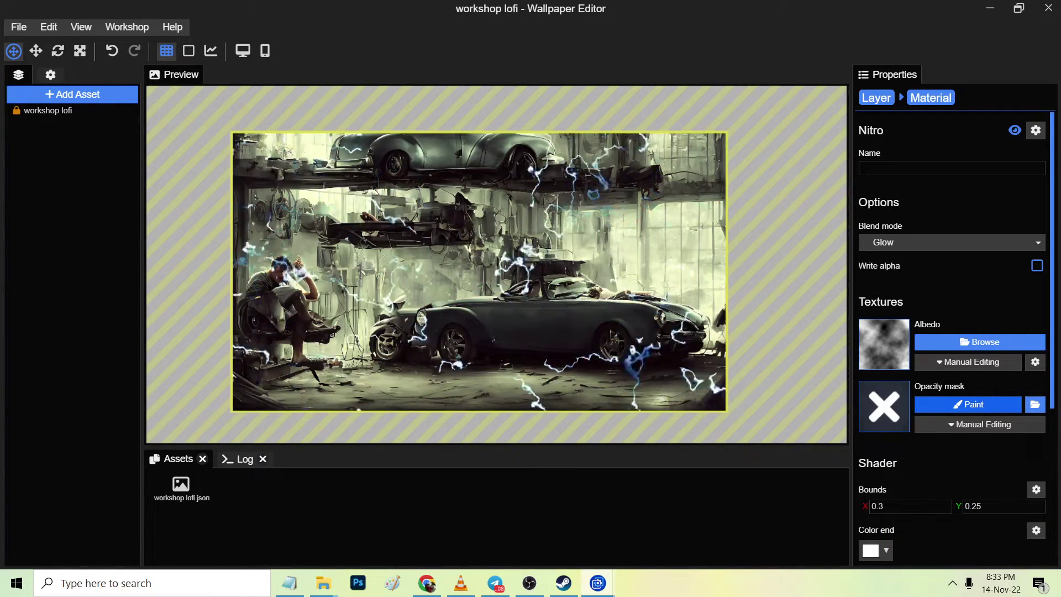
# Clear the Nitro opacity mask, paint selected spots of the workshop with a size 38 brush at amount 249, and save the project
pyautogui.click(967, 404)
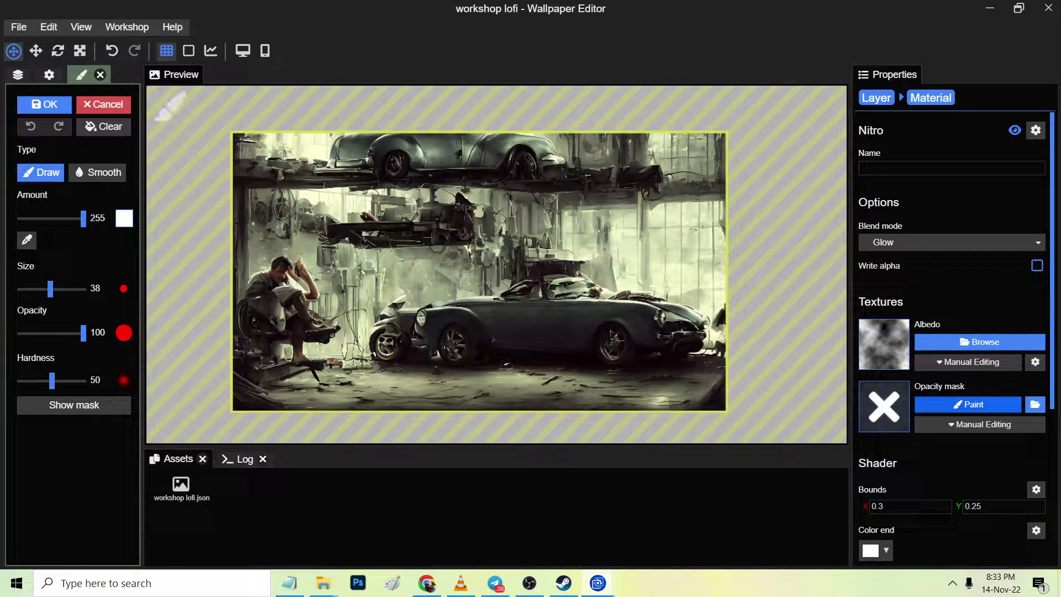
pyautogui.moveTo(83, 218)
pyautogui.mouseDown()
pyautogui.moveTo(20, 218)
pyautogui.moveTo(76, 219)
pyautogui.mouseUp()
pyautogui.click(104, 127)
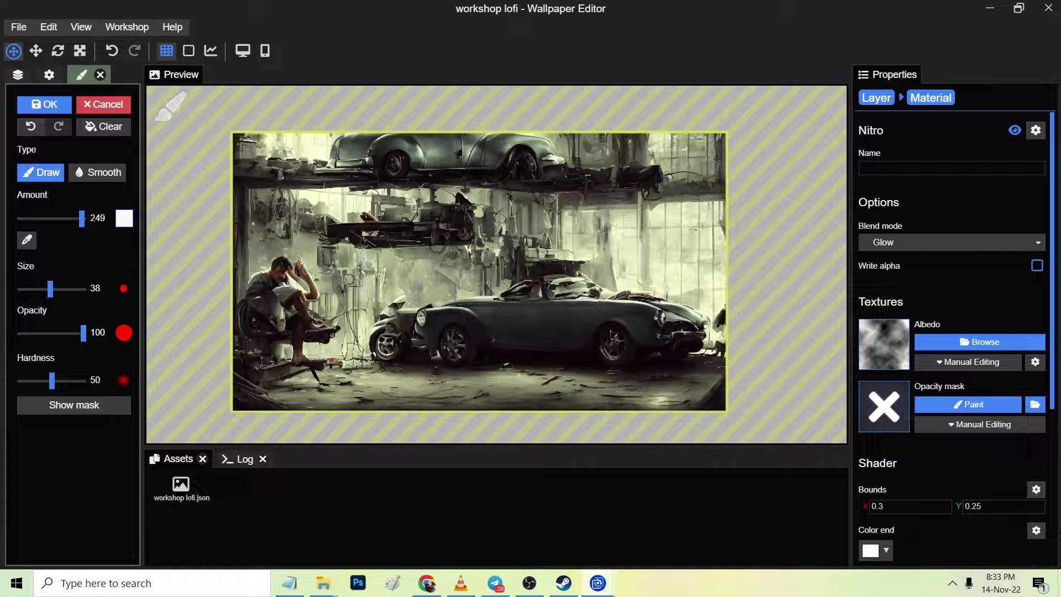
pyautogui.scroll(3, 470, 295)
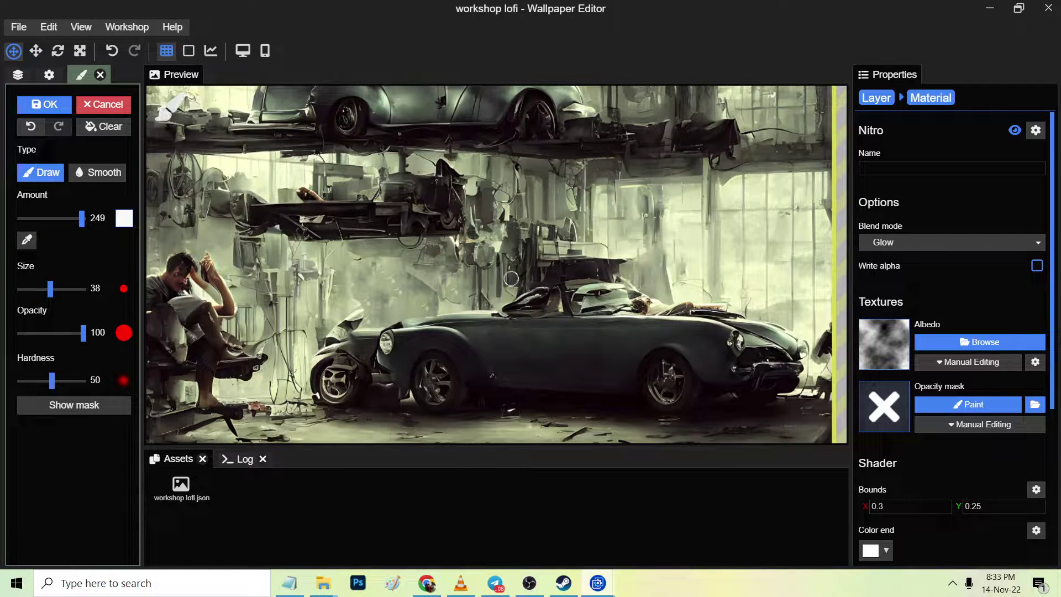
pyautogui.hotkey('ctrl', 's')
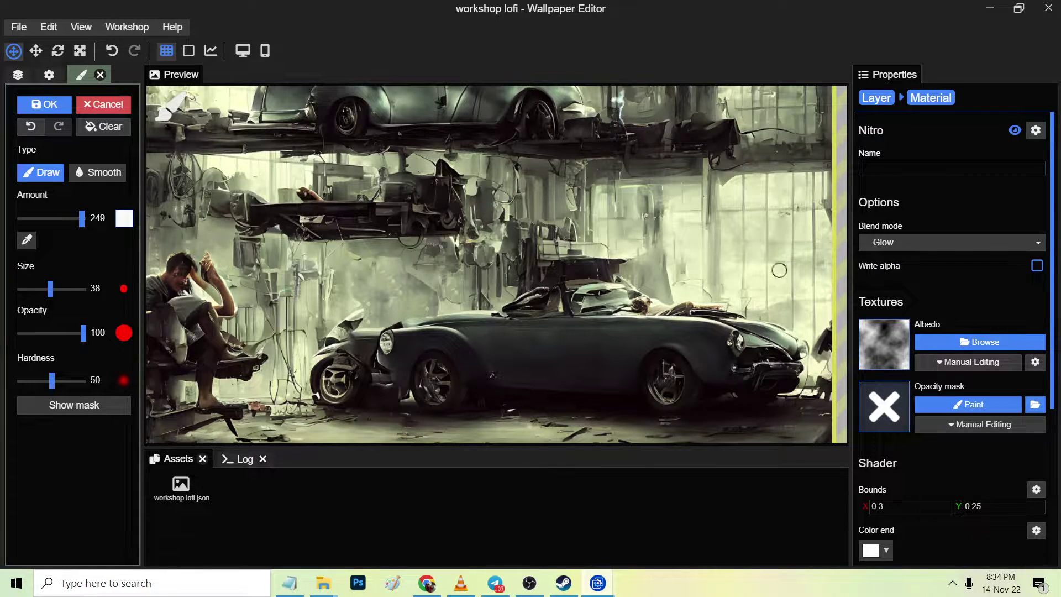
pyautogui.scroll(-1, 779, 270)
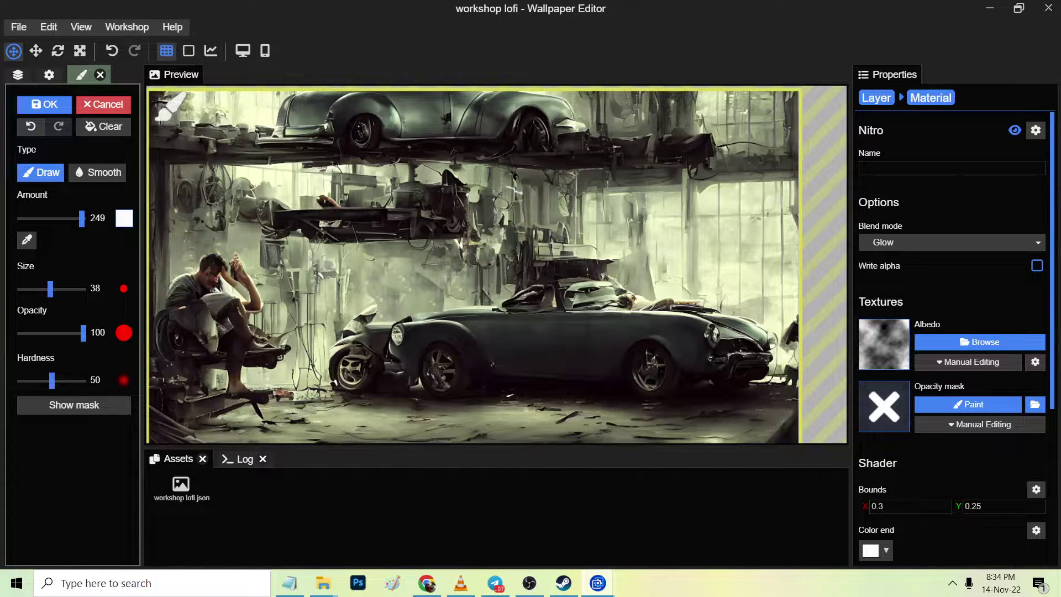
# Add a Shine effect to the workshop lofi image layer
pyautogui.click(877, 98)
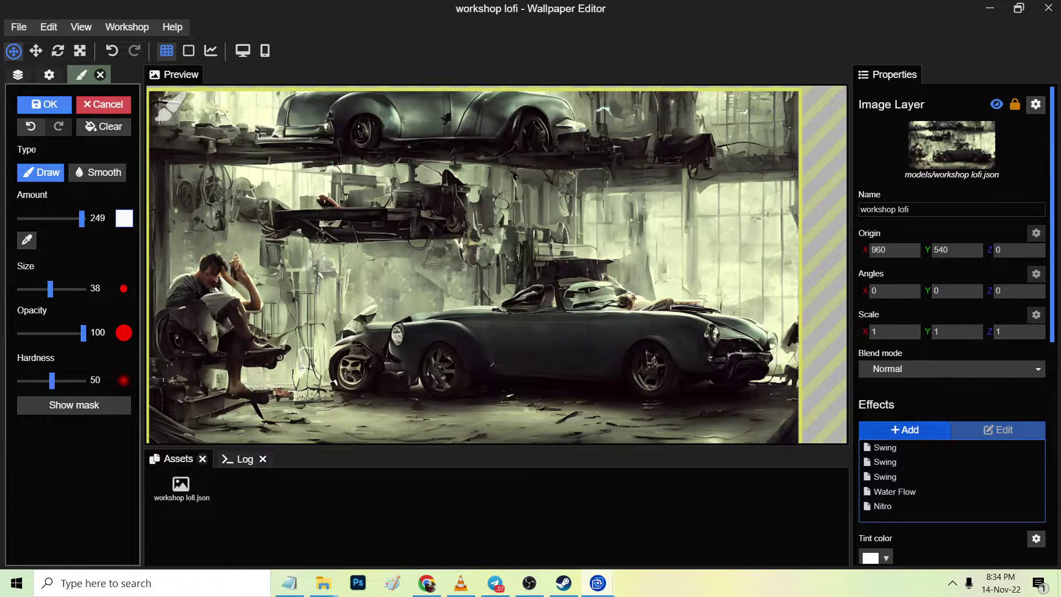
pyautogui.click(907, 430)
pyautogui.scroll(-5, 346, 352)
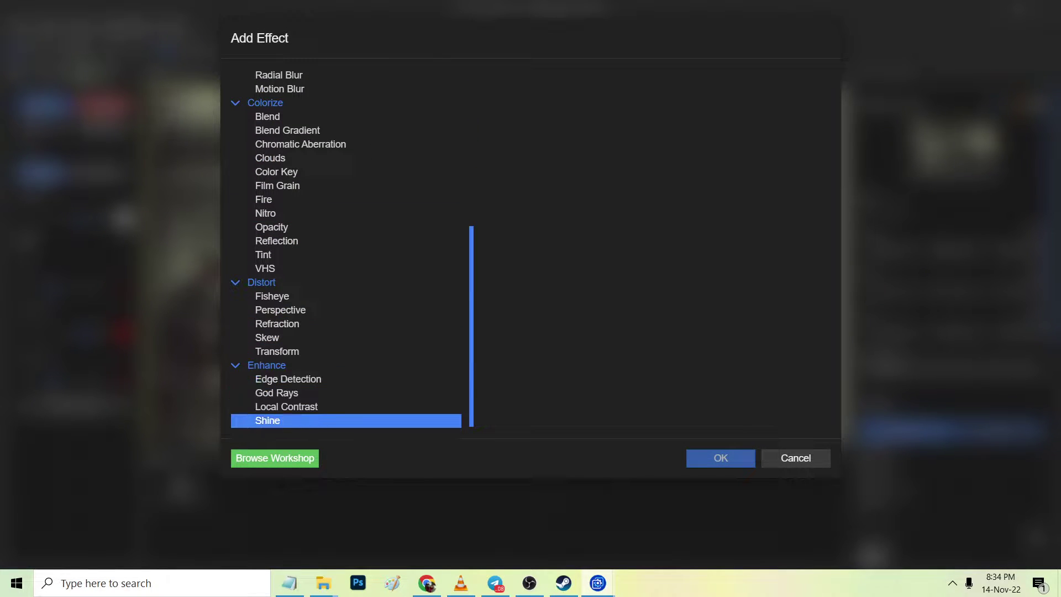
pyautogui.click(346, 420)
pyautogui.click(720, 458)
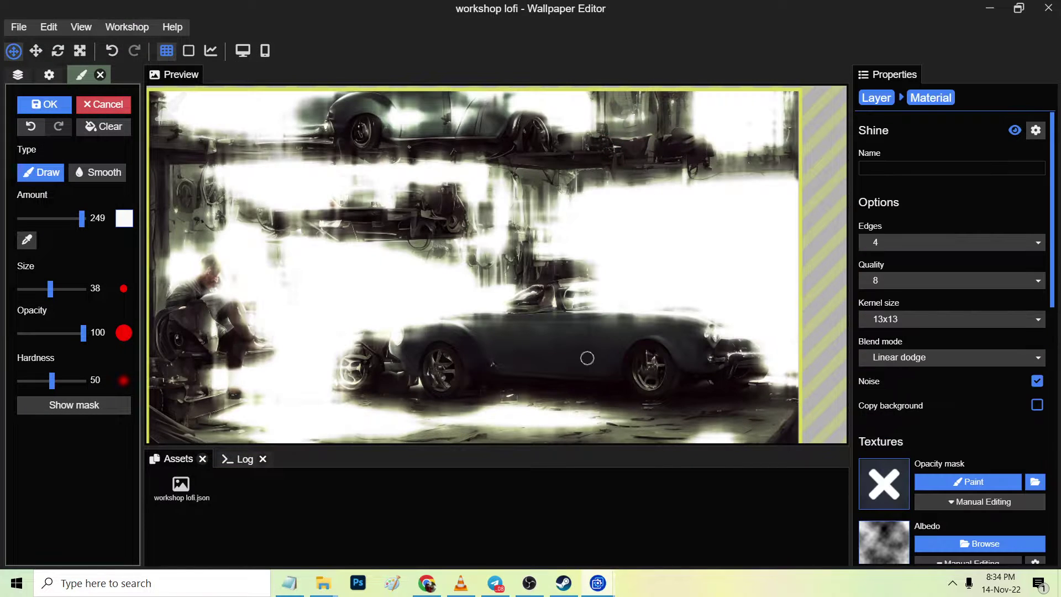
# Try Shine with a ray threshold of 0.82 and a ray intensity of 0.01, and remove the effect from the layer
pyautogui.scroll(-7, 951, 332)
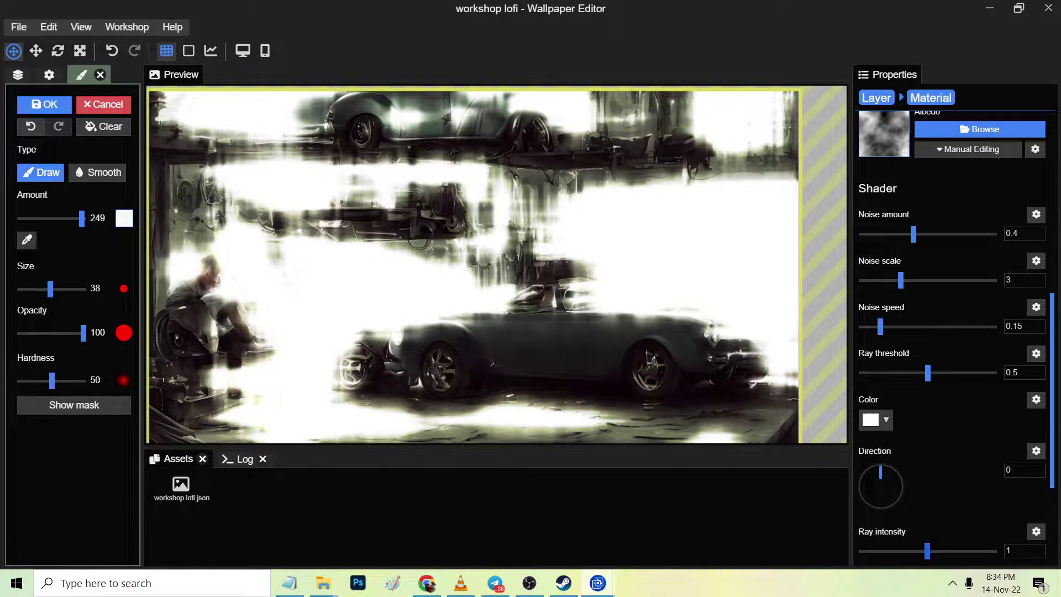
pyautogui.moveTo(928, 551); pyautogui.dragTo(894, 551)
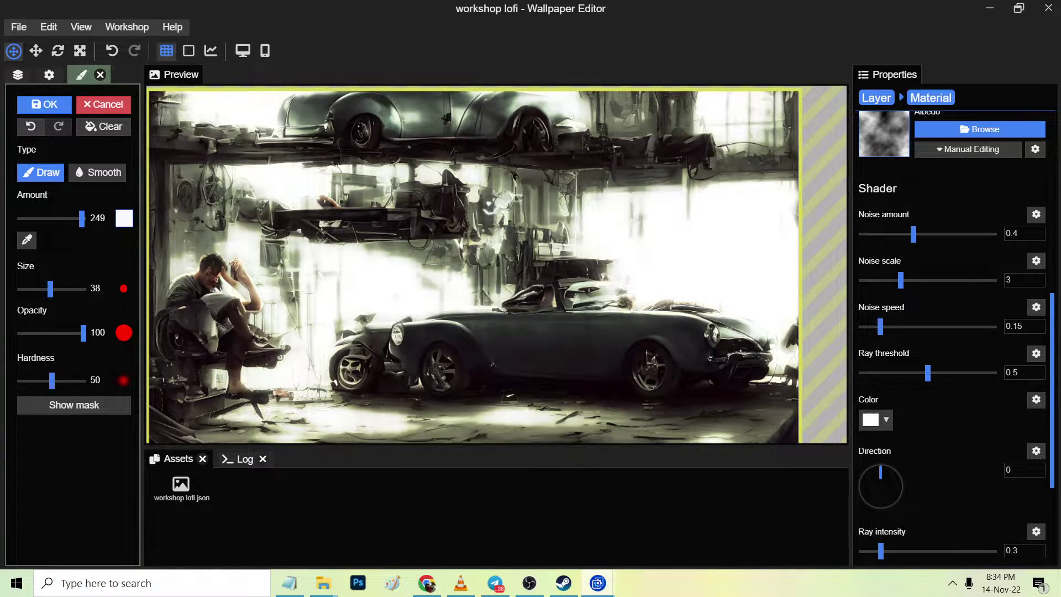
pyautogui.moveTo(928, 373); pyautogui.dragTo(971, 374)
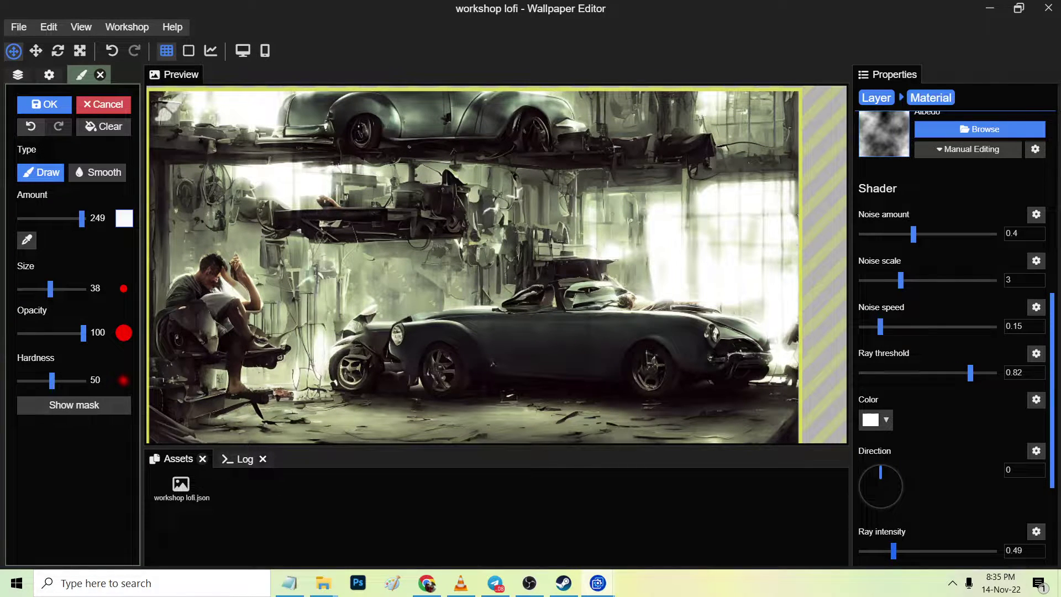
pyautogui.moveTo(894, 550); pyautogui.dragTo(862, 550)
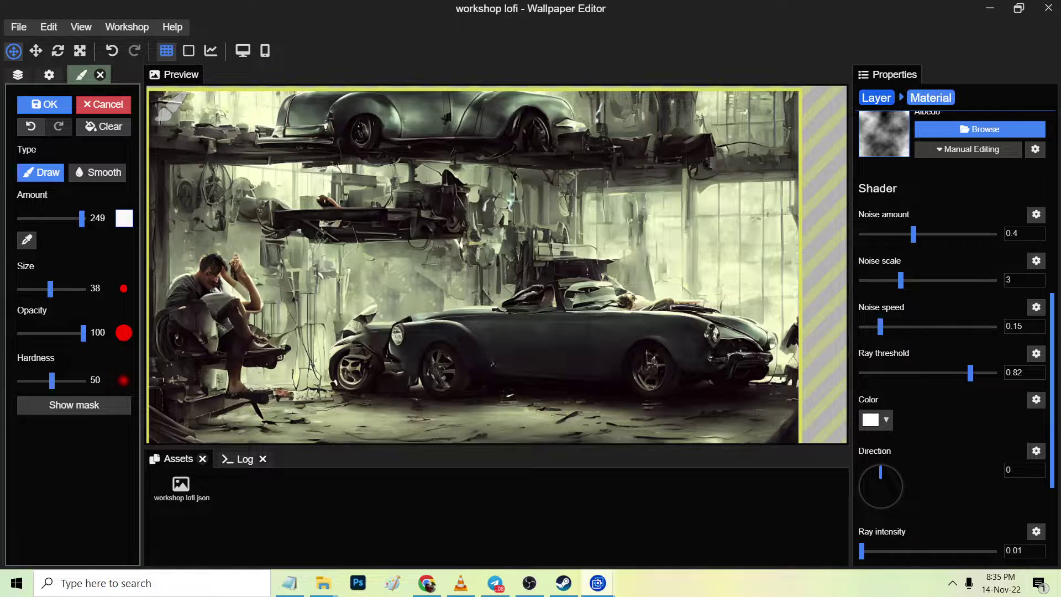
pyautogui.click(877, 97)
pyautogui.scroll(-1, 948, 481)
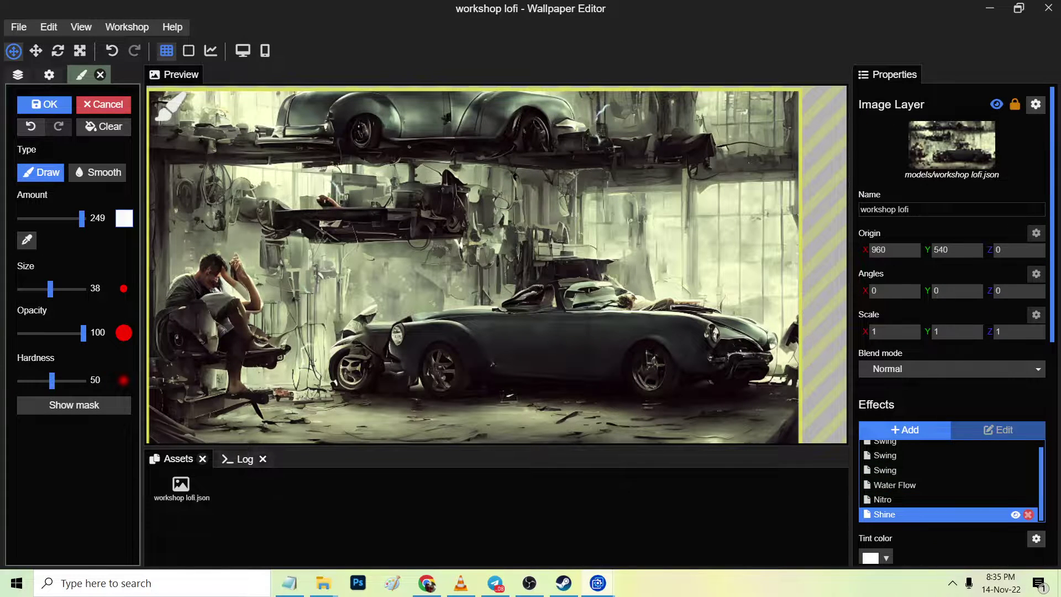
pyautogui.click(1027, 515)
# Add a God Rays effect from the Enhance category to the workshop lofi layer
pyautogui.click(904, 429)
pyautogui.scroll(-5, 288, 336)
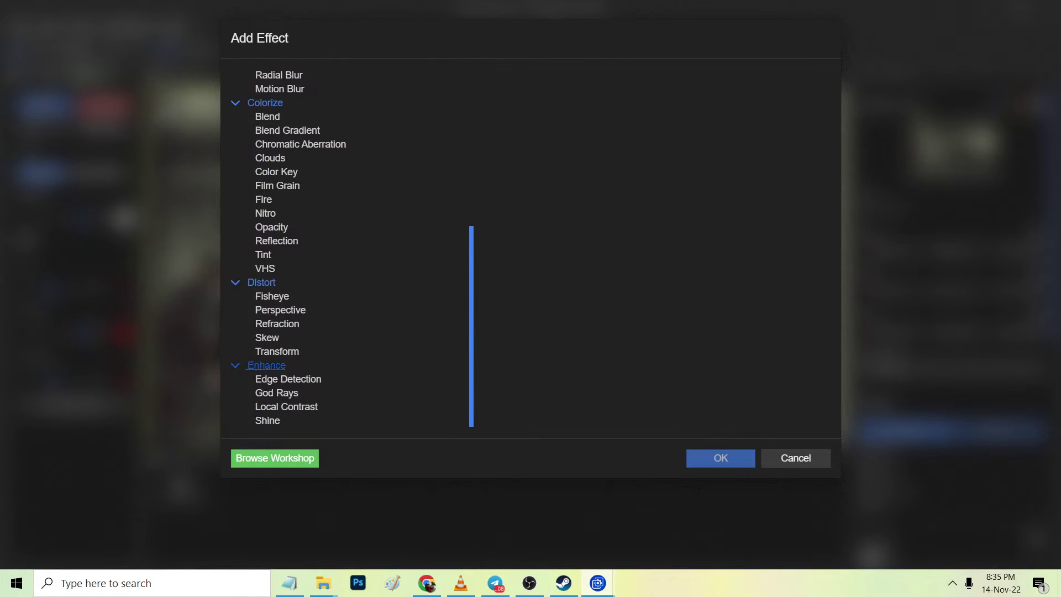
pyautogui.click(276, 379)
pyautogui.click(276, 393)
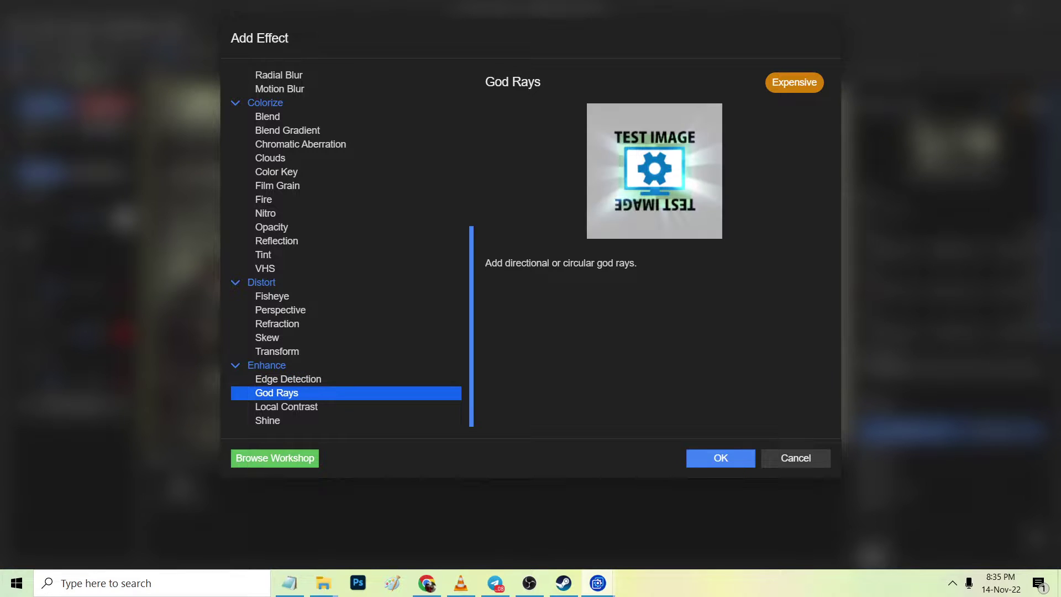
pyautogui.click(721, 458)
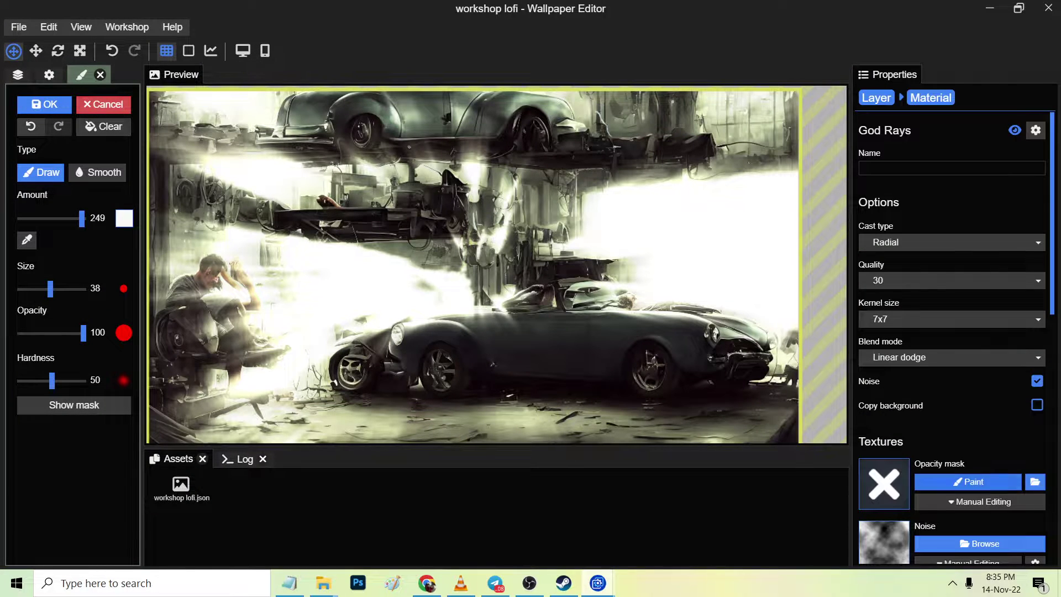
# Set the God Rays ray intensity to 0.5 after comparing weaker and stronger values on the preview
pyautogui.scroll(-10, 951, 332)
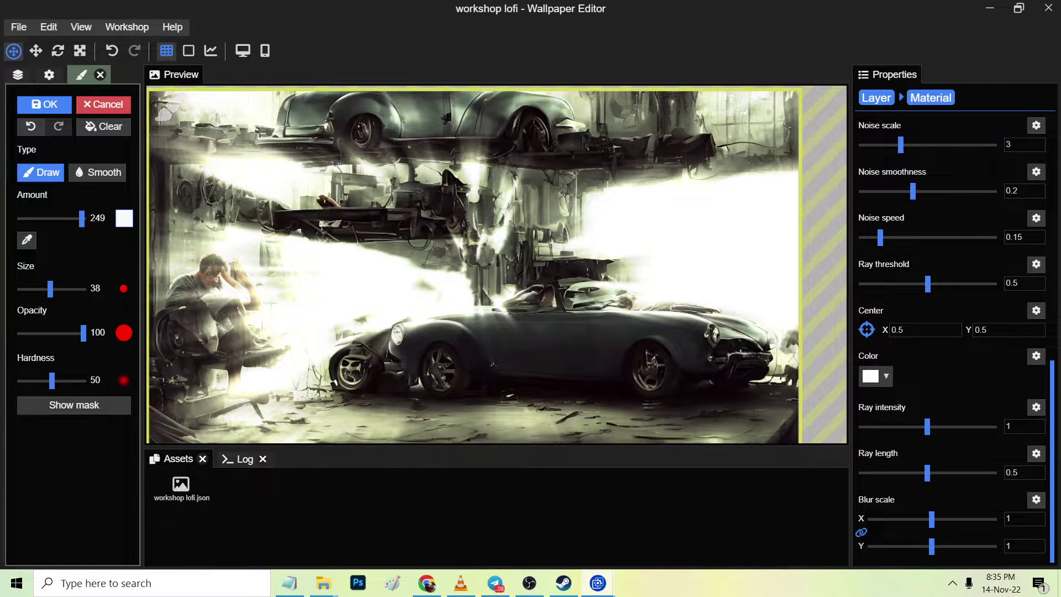
pyautogui.moveTo(928, 426); pyautogui.dragTo(885, 426)
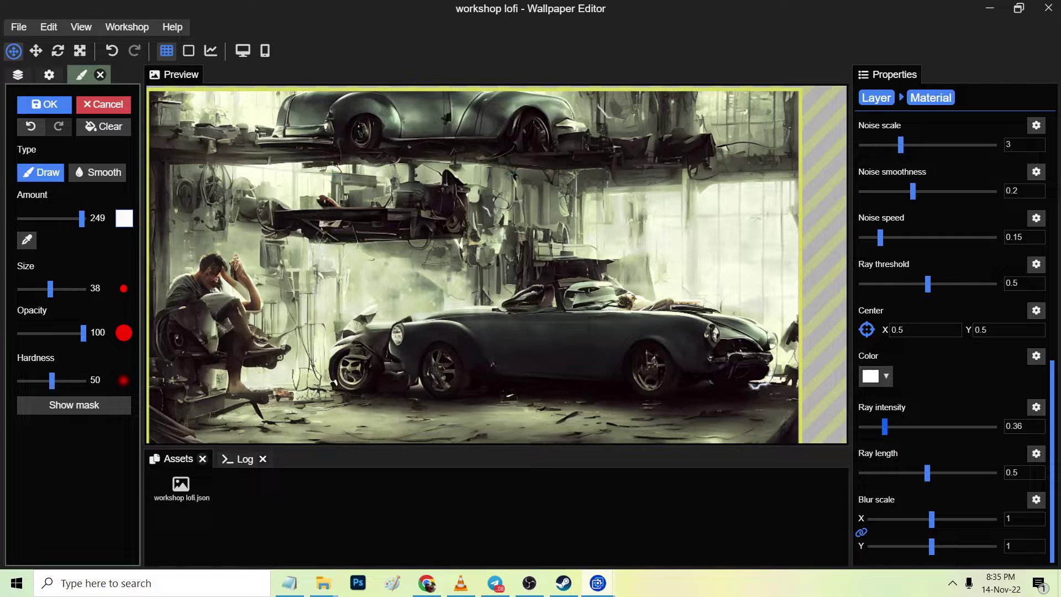
pyautogui.moveTo(885, 426)
pyautogui.mouseDown()
pyautogui.moveTo(921, 427)
pyautogui.moveTo(876, 427)
pyautogui.moveTo(915, 426)
pyautogui.moveTo(905, 427)
pyautogui.mouseUp()
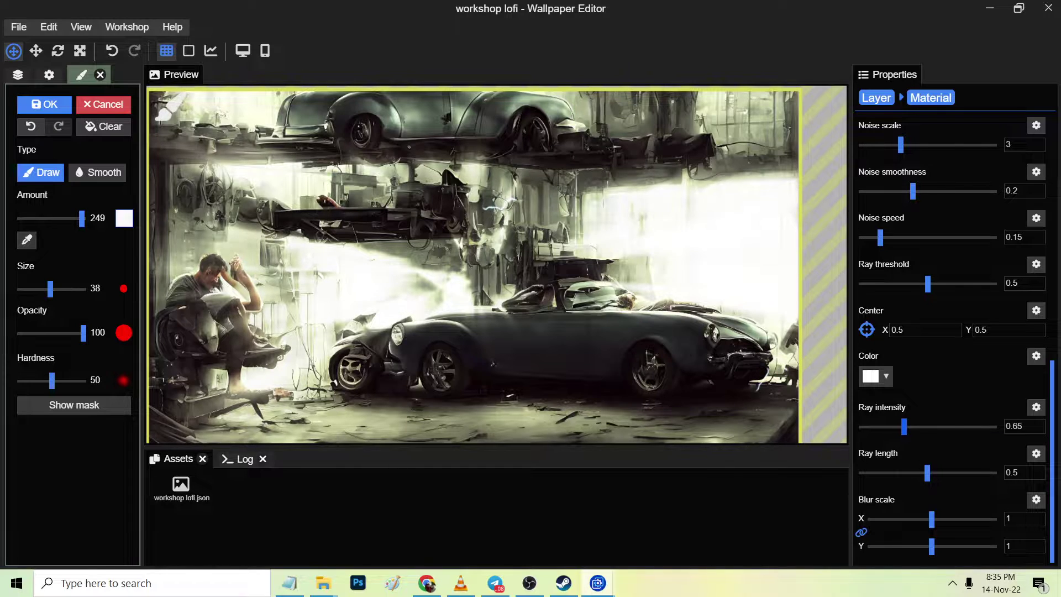
pyautogui.press('Left')
pyautogui.press('Left')
pyautogui.press('Left')
pyautogui.press('Left')
pyautogui.press('Left')
pyautogui.press('Left')
pyautogui.press('Left')
pyautogui.press('Left')
pyautogui.press('Left')
pyautogui.press('Left')
pyautogui.press('Left')
pyautogui.press('Left')
pyautogui.press('Left')
pyautogui.press('Left')
pyautogui.press('Left')
pyautogui.press('Left')
pyautogui.press('Left')
pyautogui.press('Left')
pyautogui.press('Left')
pyautogui.press('Left')
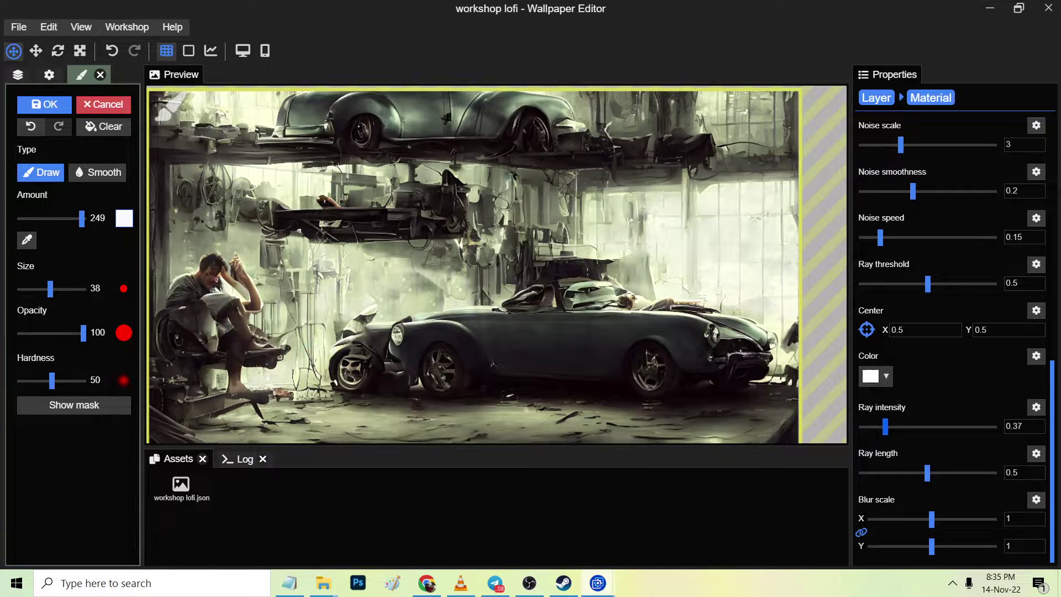
pyautogui.press('Right')
pyautogui.press('Right')
pyautogui.press('Right')
pyautogui.press('Right')
pyautogui.press('Right')
pyautogui.press('Right')
pyautogui.press('Right')
pyautogui.press('Right')
pyautogui.press('Right')
pyautogui.press('Right')
pyautogui.press('Right')
pyautogui.press('Right')
pyautogui.press('Right')
pyautogui.press('Right')
pyautogui.press('Right')
pyautogui.press('Right')
pyautogui.press('Right')
pyautogui.press('Right')
pyautogui.press('Right')
pyautogui.press('Right')
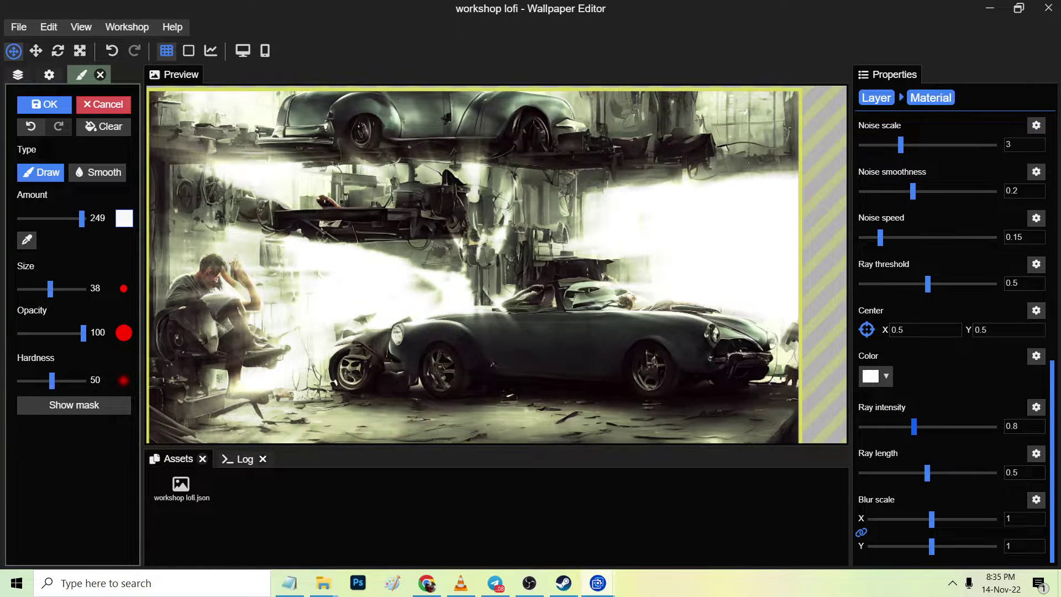
pyautogui.press('Left')
pyautogui.press('Left')
pyautogui.press('Left')
pyautogui.press('Left')
pyautogui.press('Left')
pyautogui.press('Left')
pyautogui.press('Left')
pyautogui.press('Left')
pyautogui.press('Left')
pyautogui.press('Left')
pyautogui.press('Left')
pyautogui.press('Left')
pyautogui.press('Left')
pyautogui.press('Left')
pyautogui.press('Left')
pyautogui.press('Left')
pyautogui.press('Left')
pyautogui.press('Left')
pyautogui.press('Left')
pyautogui.press('Left')
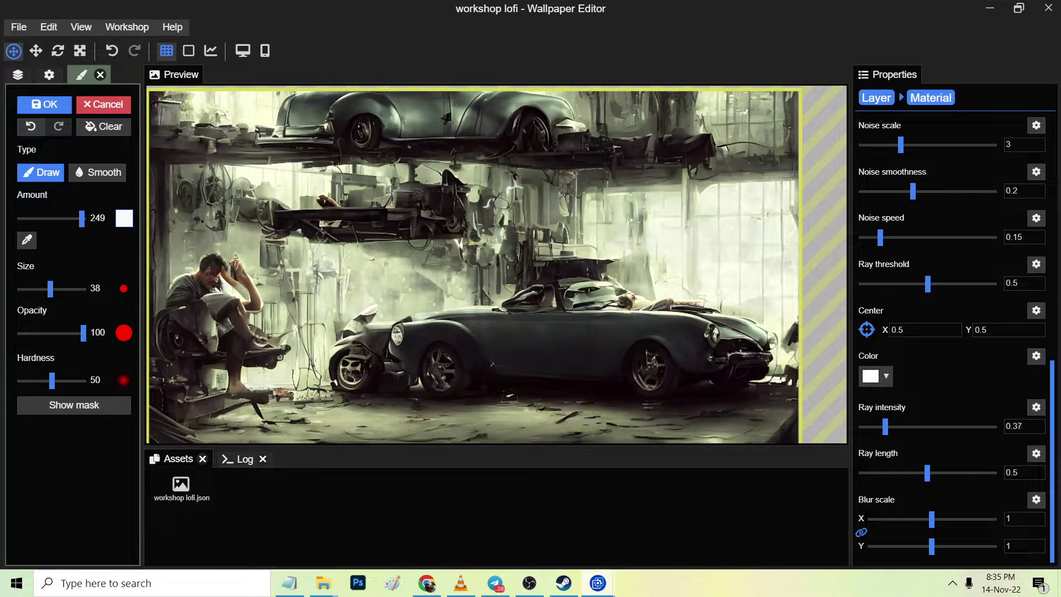
pyautogui.press('Right')
pyautogui.press('Right')
pyautogui.press('Right')
pyautogui.press('Right')
pyautogui.press('Right')
pyautogui.press('Right')
pyautogui.press('Right')
pyautogui.press('Right')
pyautogui.press('Right')
pyautogui.press('Right')
pyautogui.press('Right')
pyautogui.press('Right')
pyautogui.press('Right')
pyautogui.press('Right')
pyautogui.press('Right')
pyautogui.press('Right')
pyautogui.press('Right')
pyautogui.press('Right')
pyautogui.press('Right')
pyautogui.press('Right')
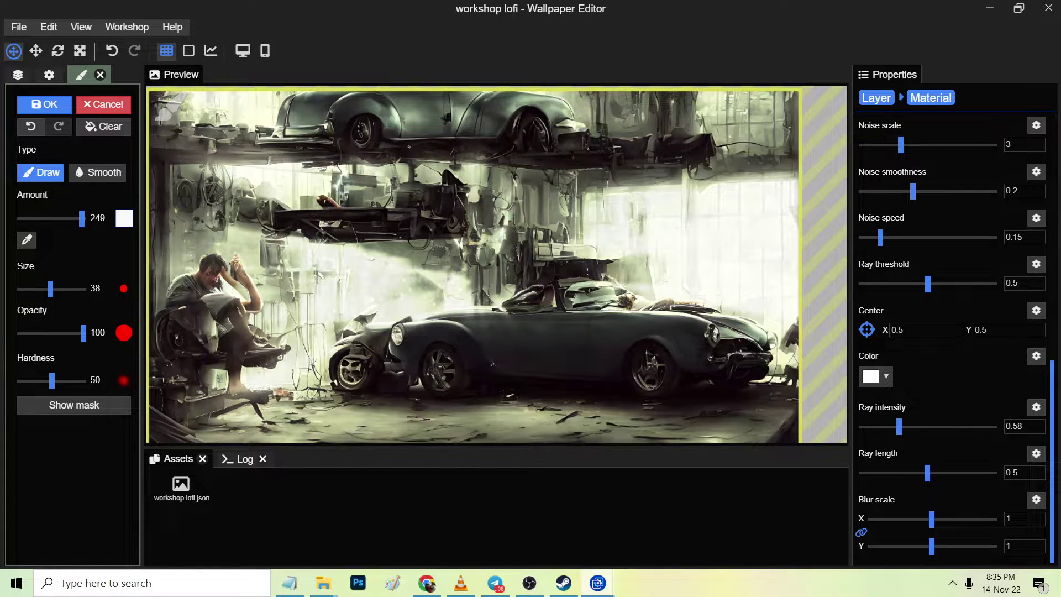
pyautogui.press('Left')
pyautogui.press('Left')
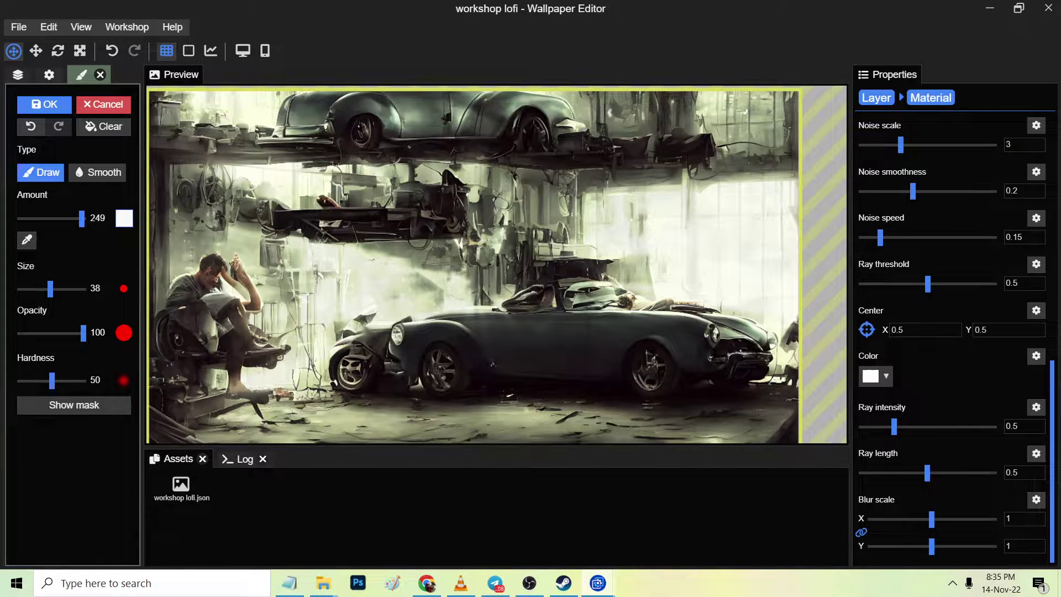
# Start painting the God Rays opacity mask with the brush size set to 111, and save the project
pyautogui.scroll(5, 950, 332)
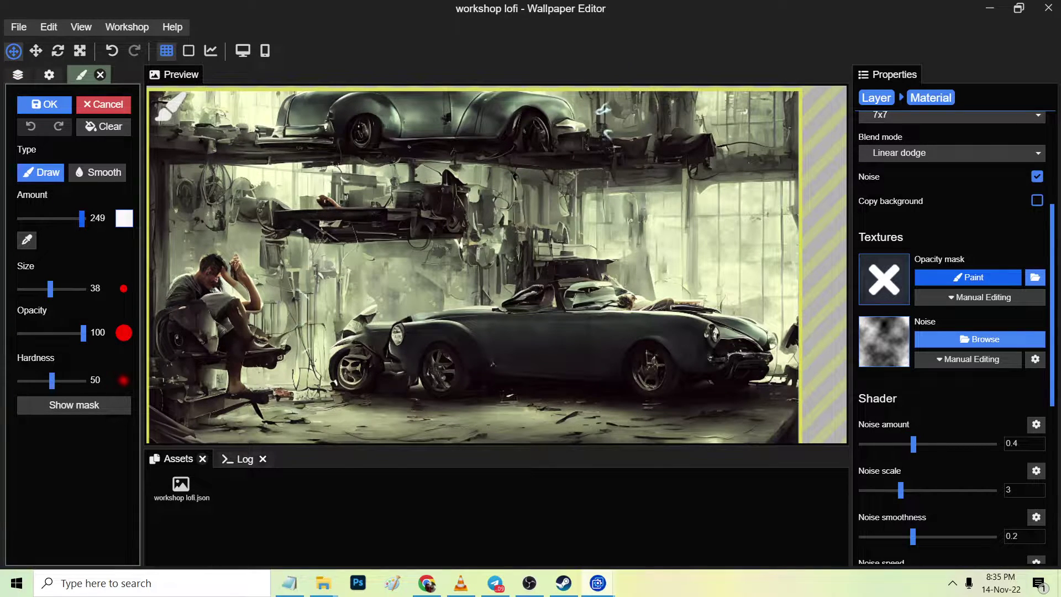
pyautogui.moveTo(51, 288); pyautogui.dragTo(59, 288)
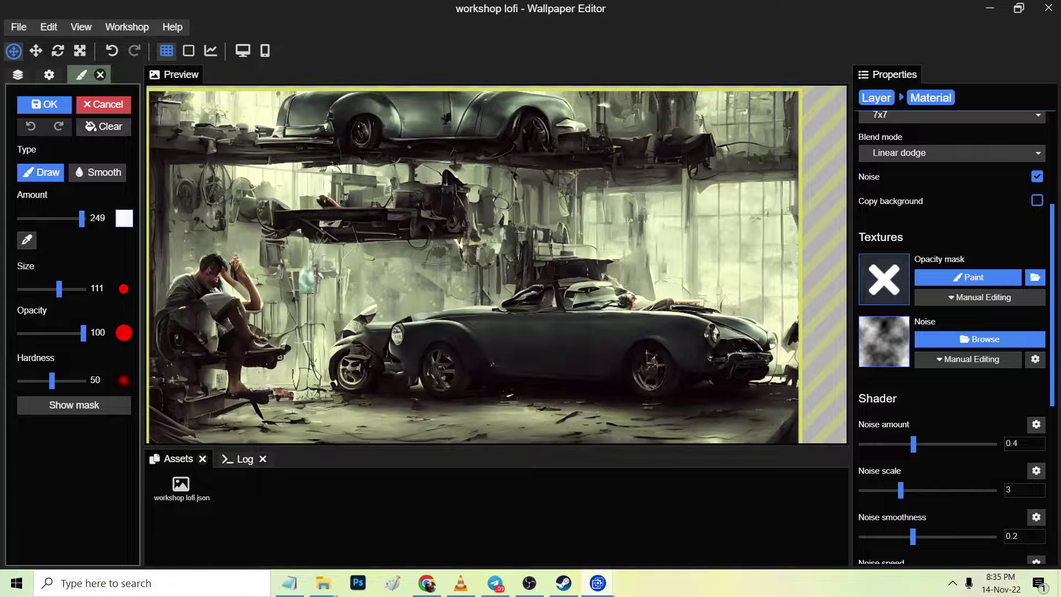
pyautogui.hotkey('ctrl', 's')
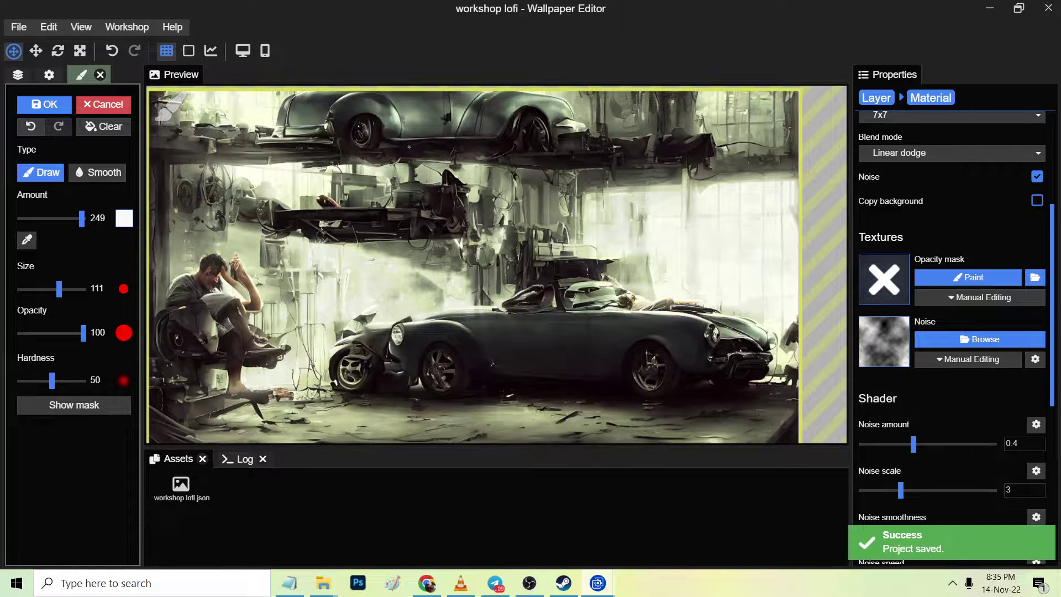
# Paint over the God Rays mask with a size 383 brush at amount 0, accept it, and reselect the workshop lofi layer
pyautogui.moveTo(71, 219); pyautogui.dragTo(17, 218)
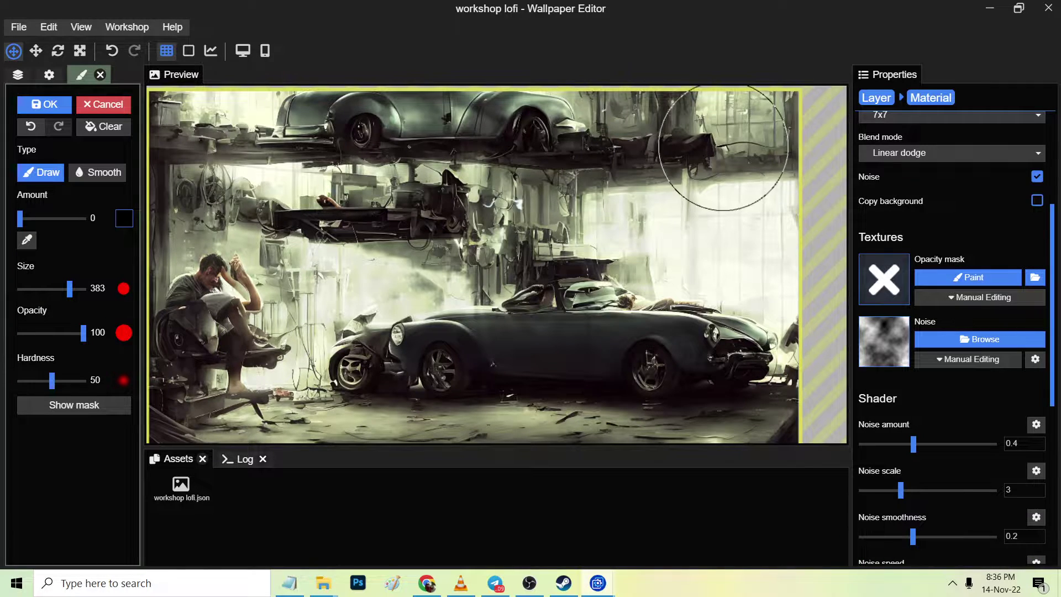
pyautogui.moveTo(746, 124)
pyautogui.mouseDown()
pyautogui.moveTo(759, 386)
pyautogui.moveTo(703, 236)
pyautogui.moveTo(668, 216)
pyautogui.moveTo(649, 222)
pyautogui.moveTo(654, 415)
pyautogui.moveTo(639, 199)
pyautogui.moveTo(651, 111)
pyautogui.moveTo(669, 351)
pyautogui.moveTo(421, 397)
pyautogui.moveTo(341, 423)
pyautogui.moveTo(172, 309)
pyautogui.moveTo(184, 141)
pyautogui.moveTo(171, 249)
pyautogui.moveTo(179, 319)
pyautogui.moveTo(195, 340)
pyautogui.moveTo(222, 342)
pyautogui.moveTo(238, 327)
pyautogui.moveTo(230, 303)
pyautogui.moveTo(197, 289)
pyautogui.moveTo(212, 336)
pyautogui.moveTo(443, 342)
pyautogui.moveTo(333, 310)
pyautogui.moveTo(209, 293)
pyautogui.mouseUp()
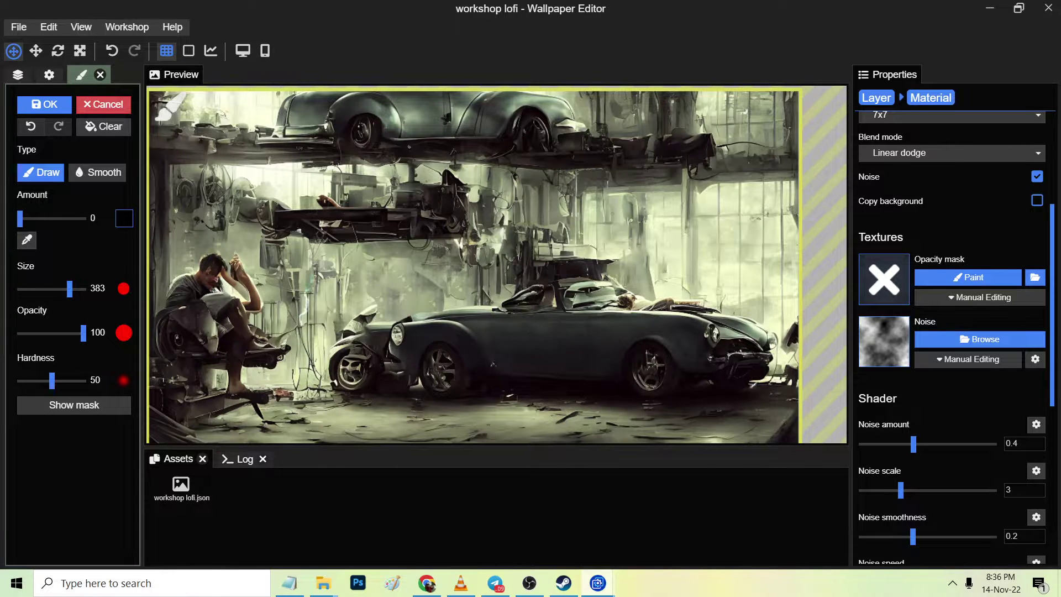
pyautogui.click(45, 104)
pyautogui.click(48, 110)
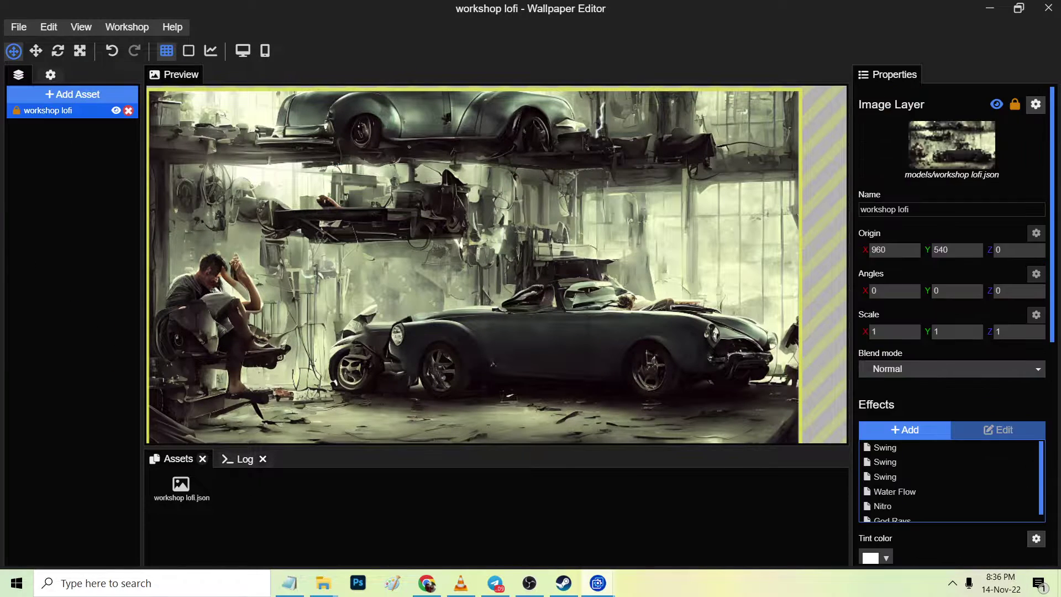
pyautogui.click(905, 429)
pyautogui.scroll(-8, 464, 316)
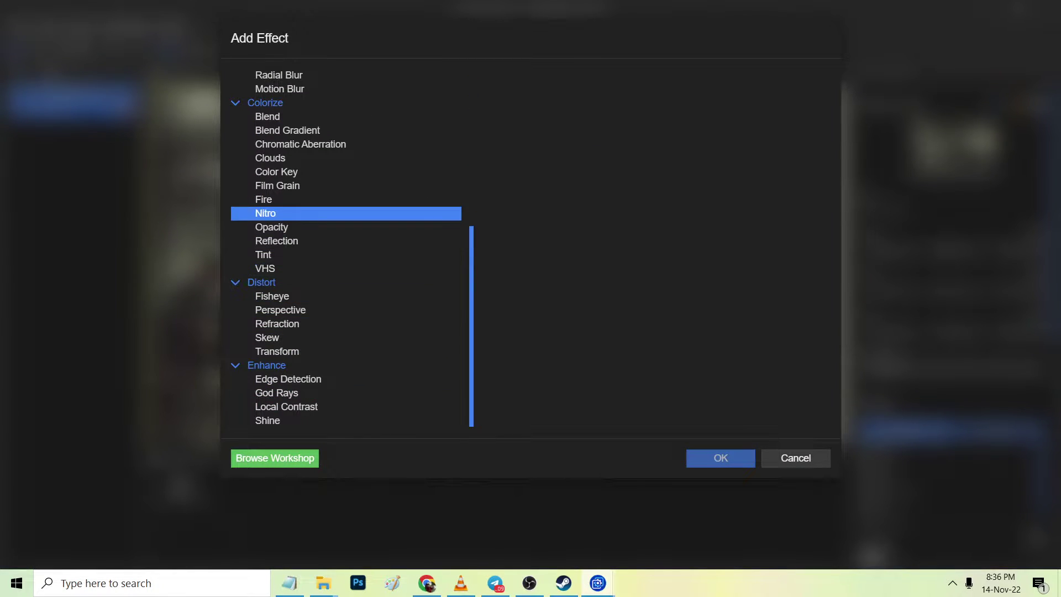
pyautogui.scroll(2, 276, 226)
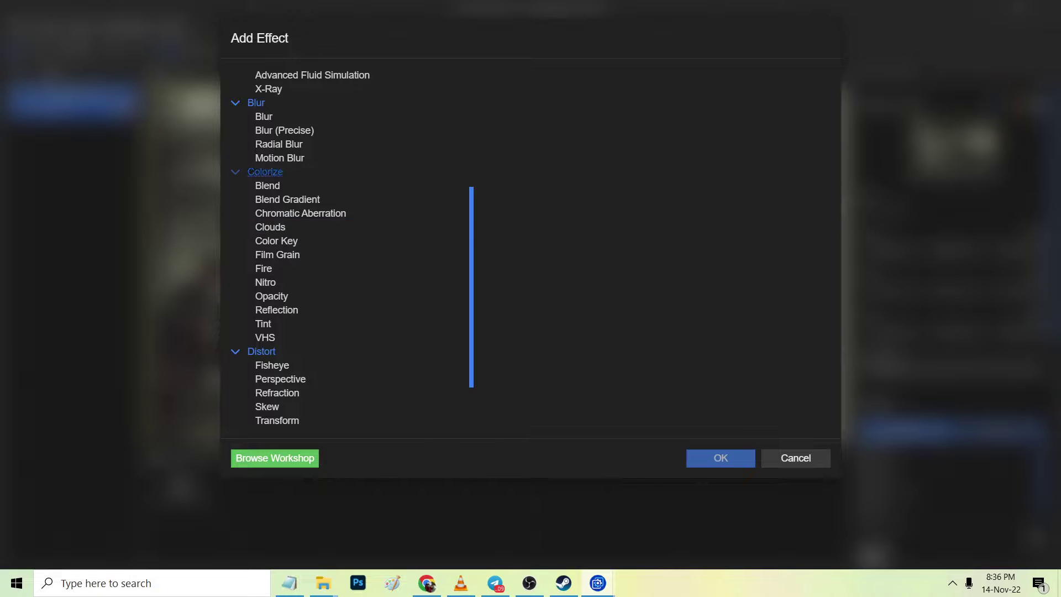
pyautogui.click(796, 458)
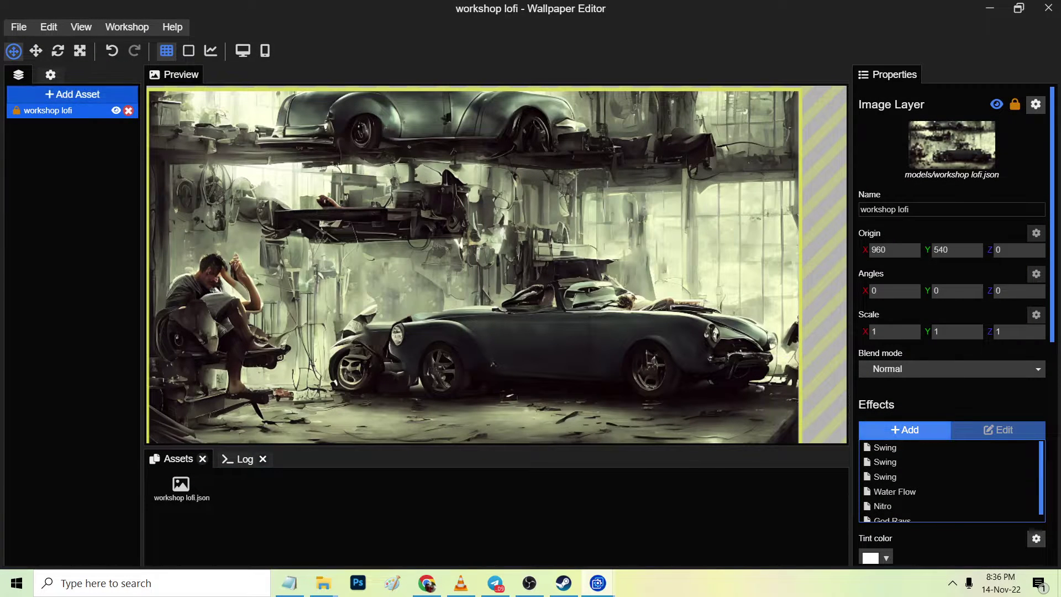
# Save the project and add the Raindrops on glass splatter asset to the scene
pyautogui.click(73, 94)
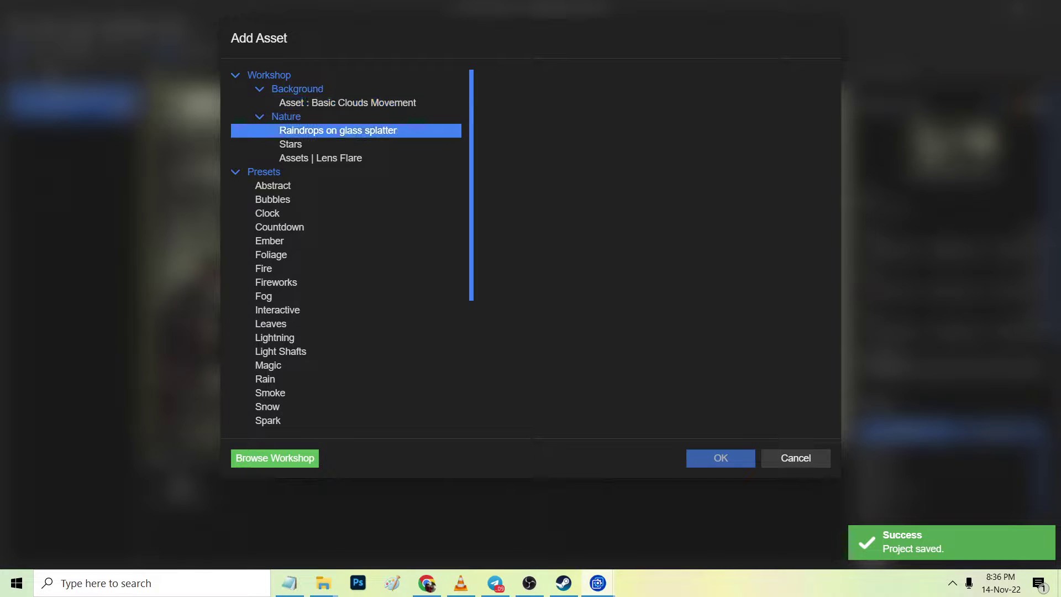
pyautogui.click(338, 131)
pyautogui.press('Return')
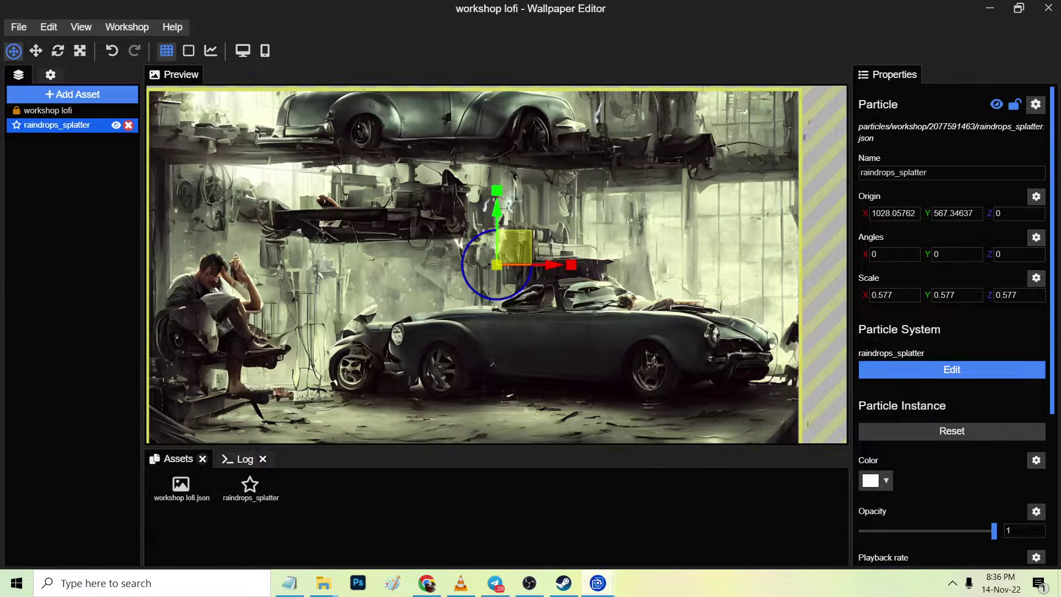
# Move the raindrops splatter onto the side of the lower car at a scale of about 0.19, and save the project
pyautogui.scroll(2, 496, 264)
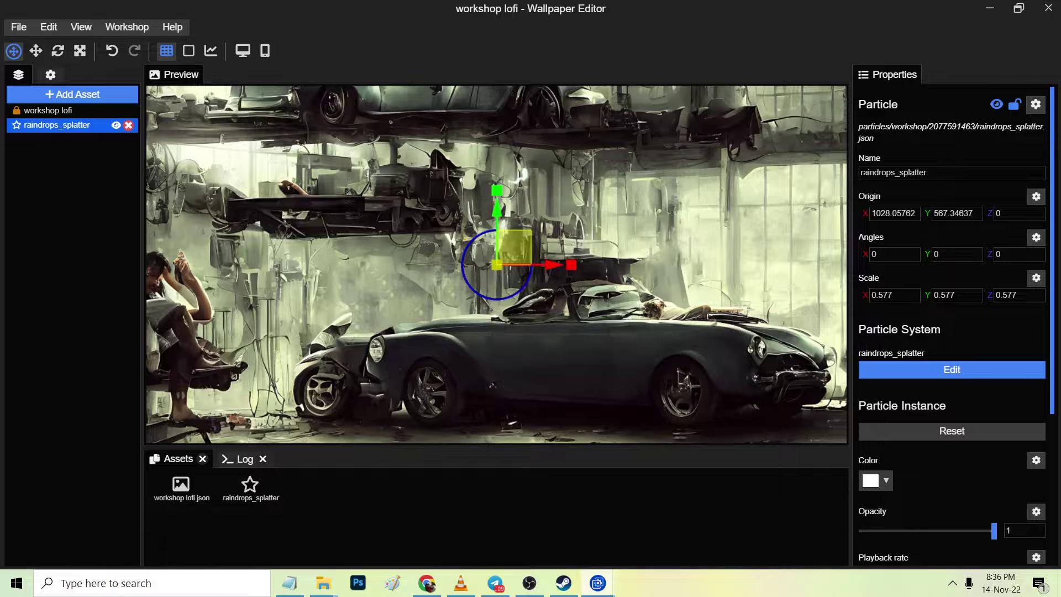
pyautogui.moveTo(497, 265); pyautogui.dragTo(450, 310)
pyautogui.moveTo(515, 248); pyautogui.dragTo(583, 358)
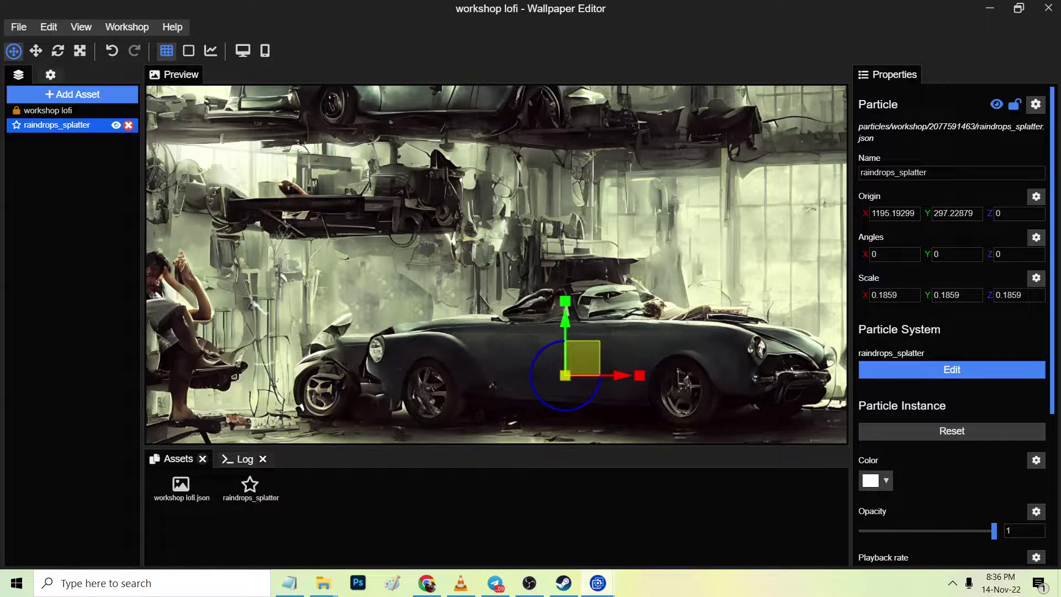
pyautogui.click(67, 110)
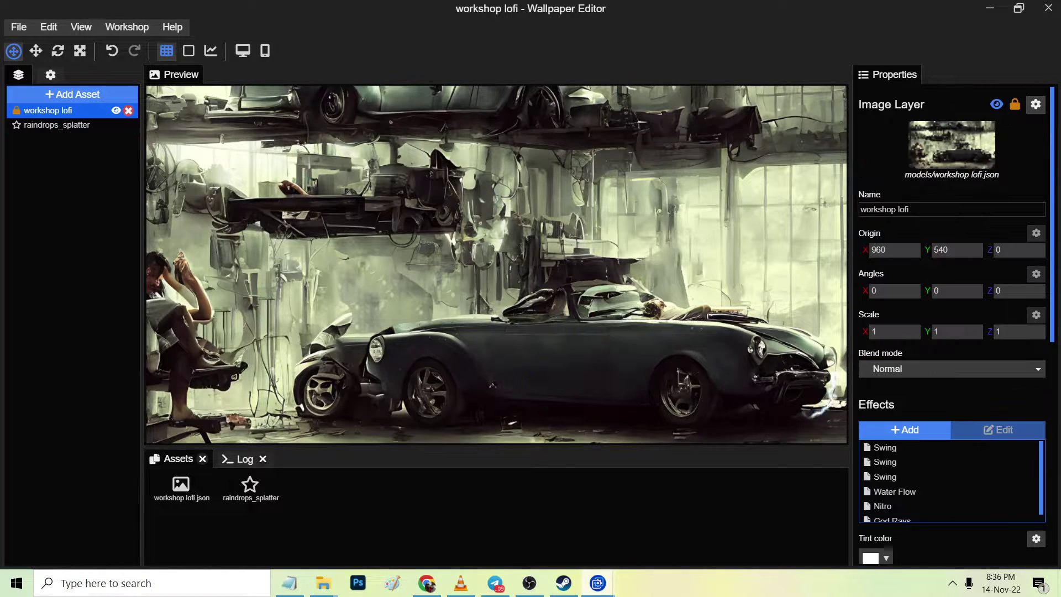
pyautogui.scroll(2, 496, 264)
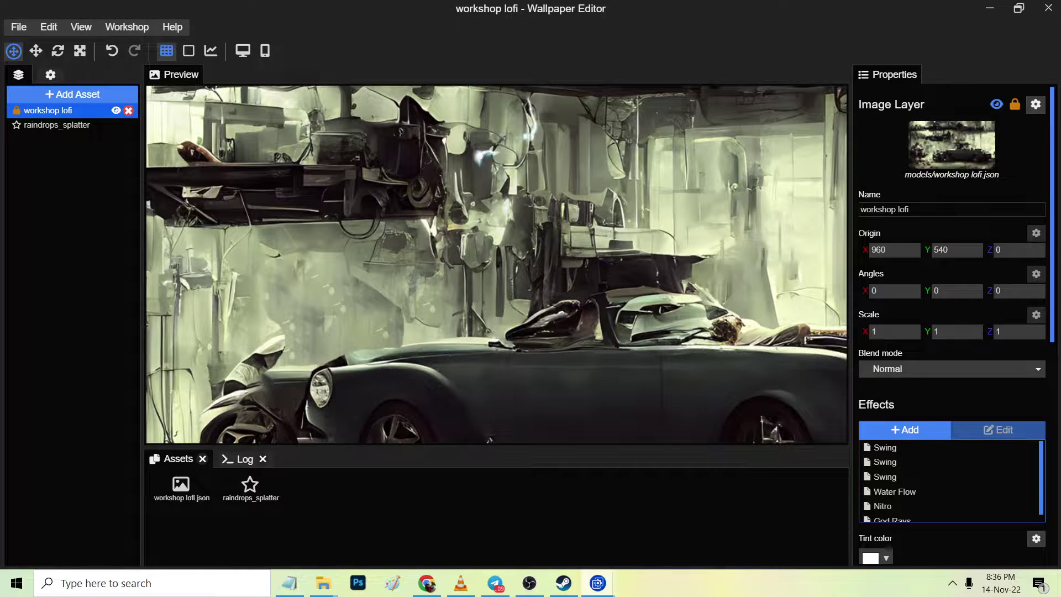
pyautogui.scroll(-2, 498, 264)
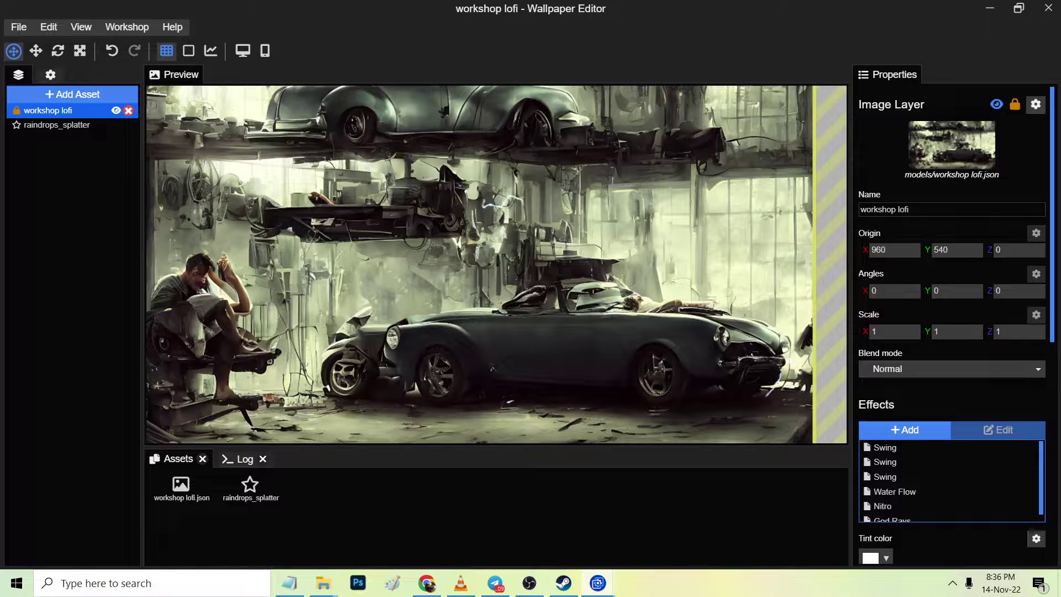
pyautogui.scroll(-1, 949, 506)
pyautogui.hotkey('ctrl', 's')
# Raise the raindrops splatter's particle size to 5
pyautogui.click(57, 125)
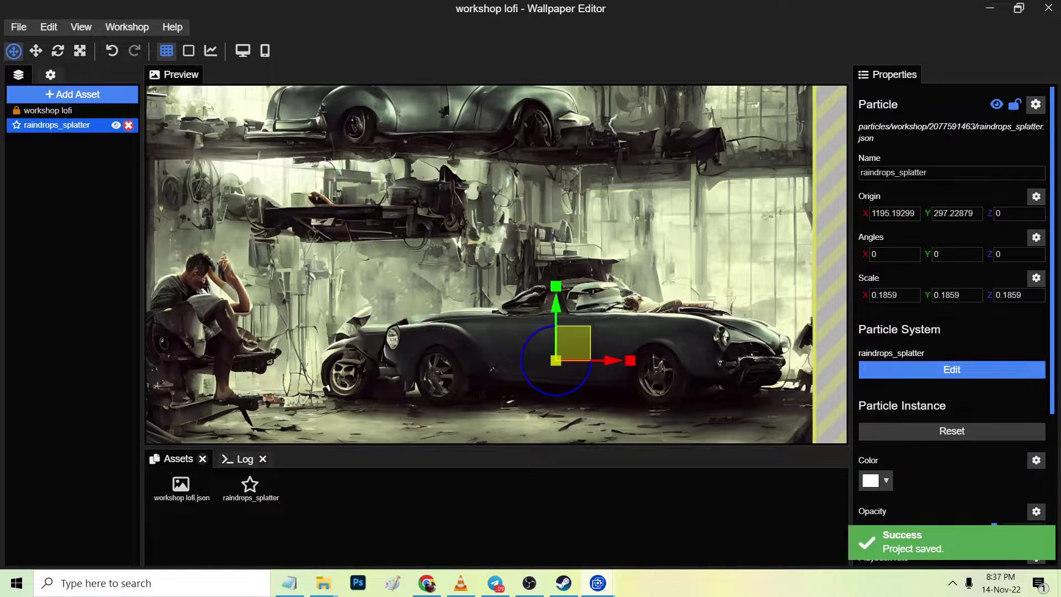
pyautogui.scroll(-3, 951, 332)
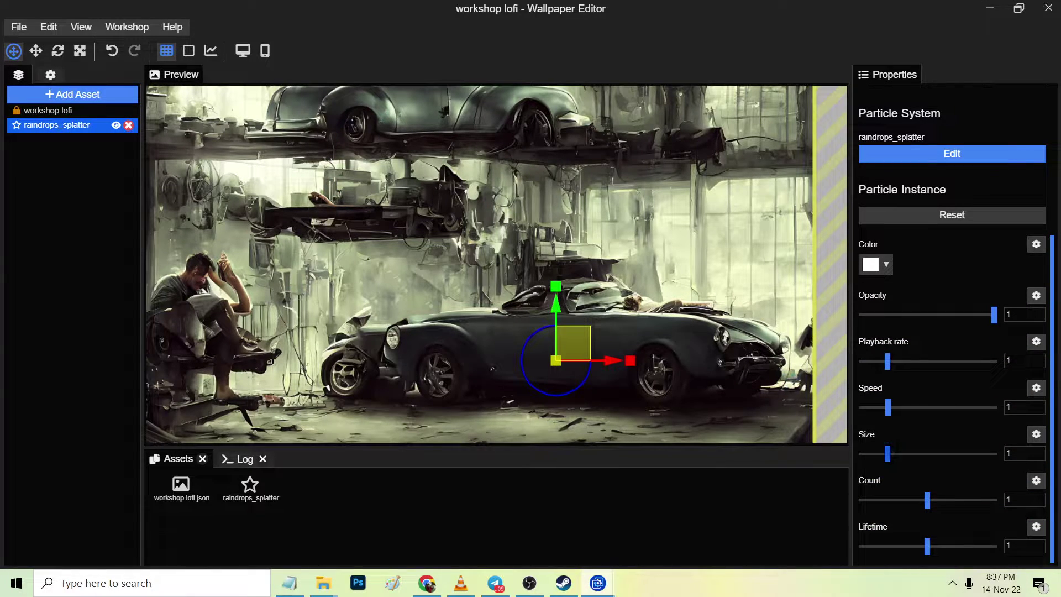
pyautogui.moveTo(896, 454); pyautogui.dragTo(994, 454)
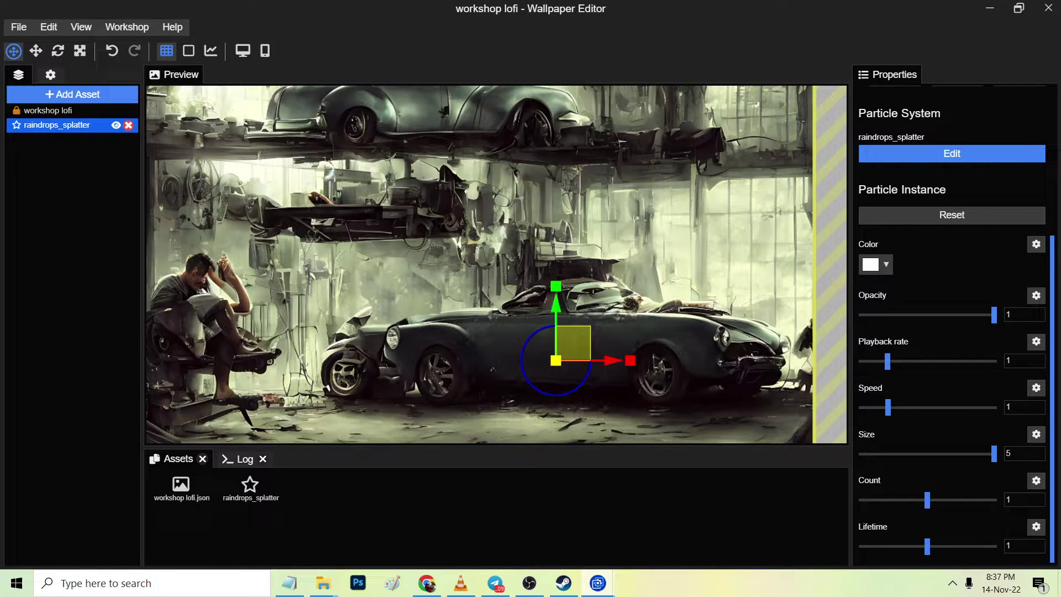
# Move the raindrops splatter over the windows above the car's front, rotated a quarter turn clockwise with particle size 1, and save the project
pyautogui.moveTo(573, 342); pyautogui.dragTo(755, 223)
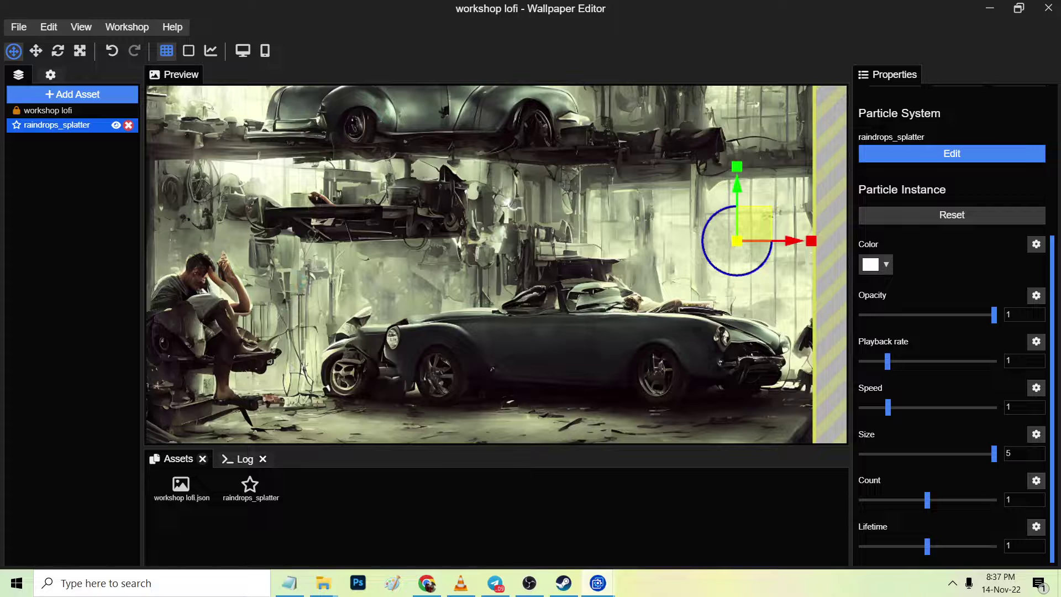
pyautogui.moveTo(772, 241); pyautogui.dragTo(784, 262)
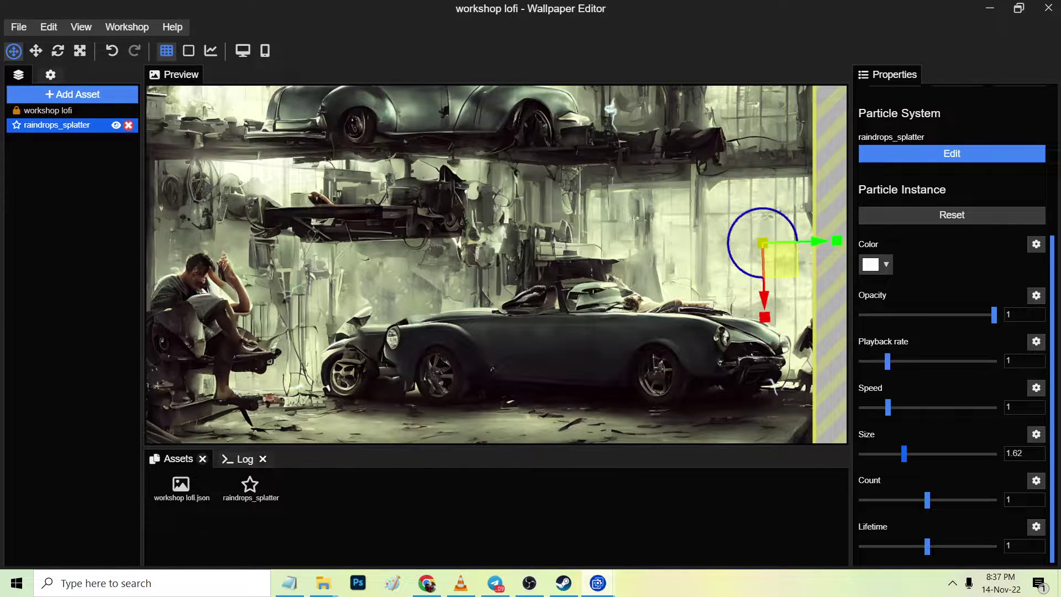
pyautogui.moveTo(905, 454); pyautogui.dragTo(900, 454)
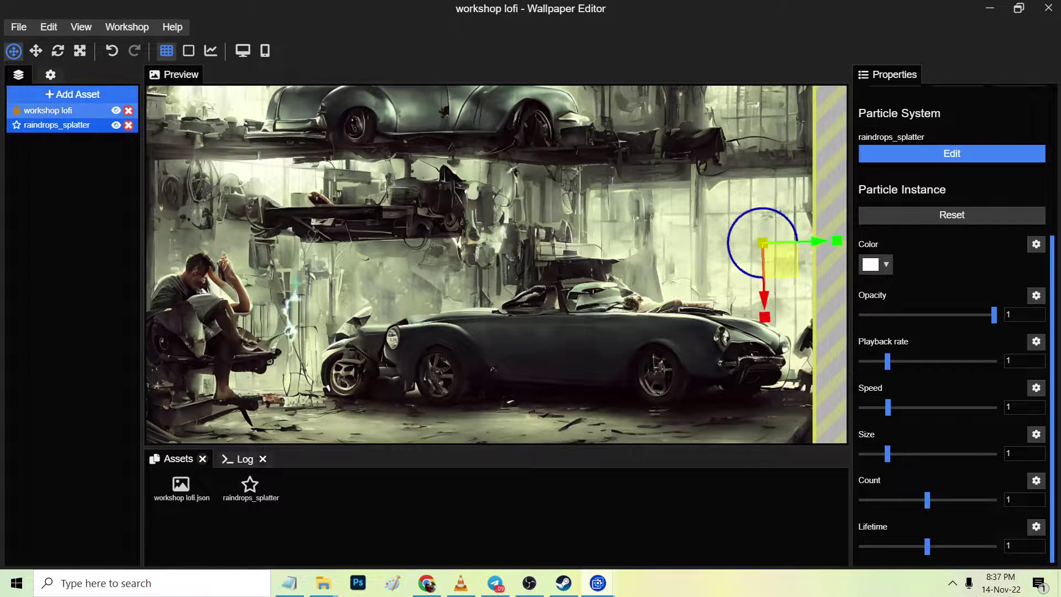
pyautogui.click(64, 110)
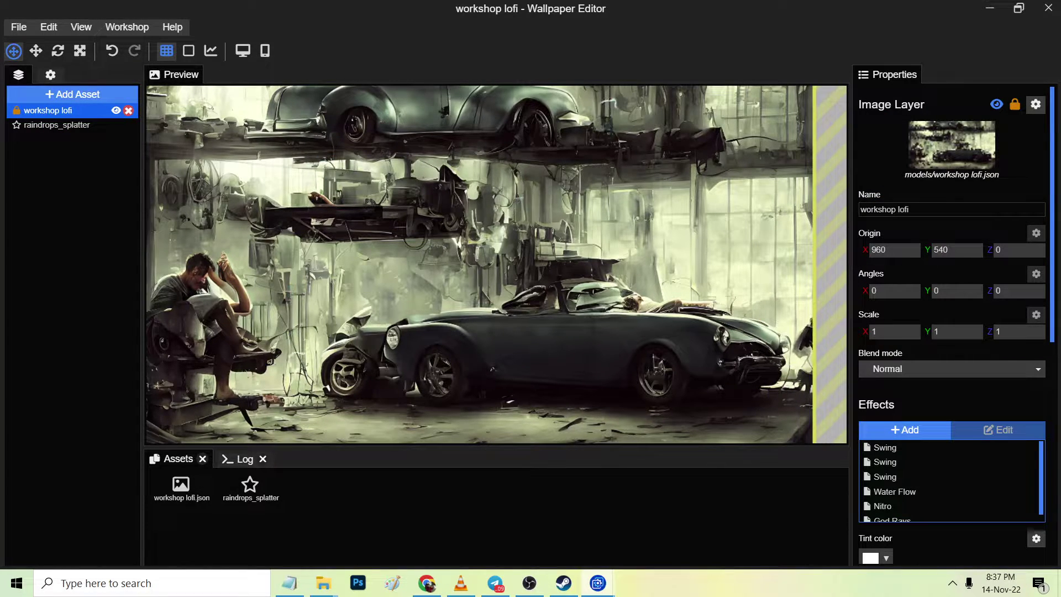
pyautogui.hotkey('ctrl', 's')
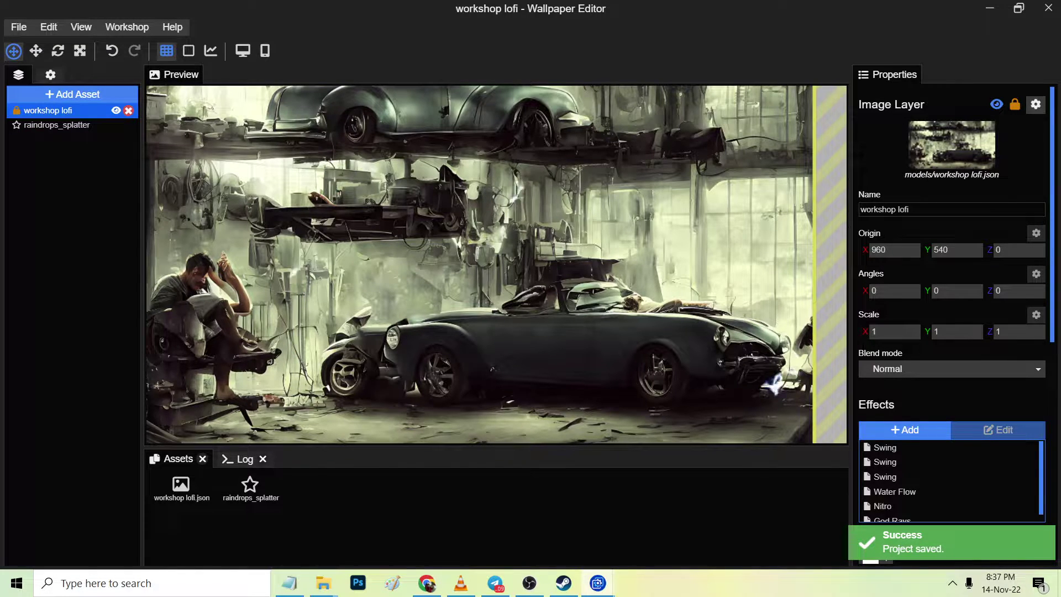
# Add the Ember preset in its Small variant to the scene
pyautogui.click(72, 94)
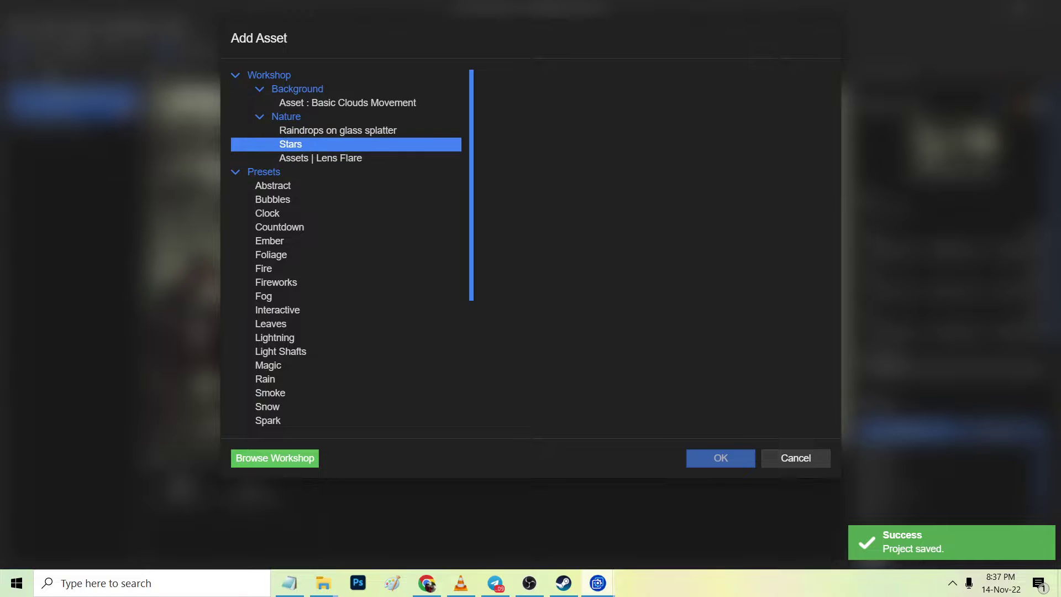
pyautogui.click(273, 185)
pyautogui.click(272, 199)
pyautogui.click(273, 185)
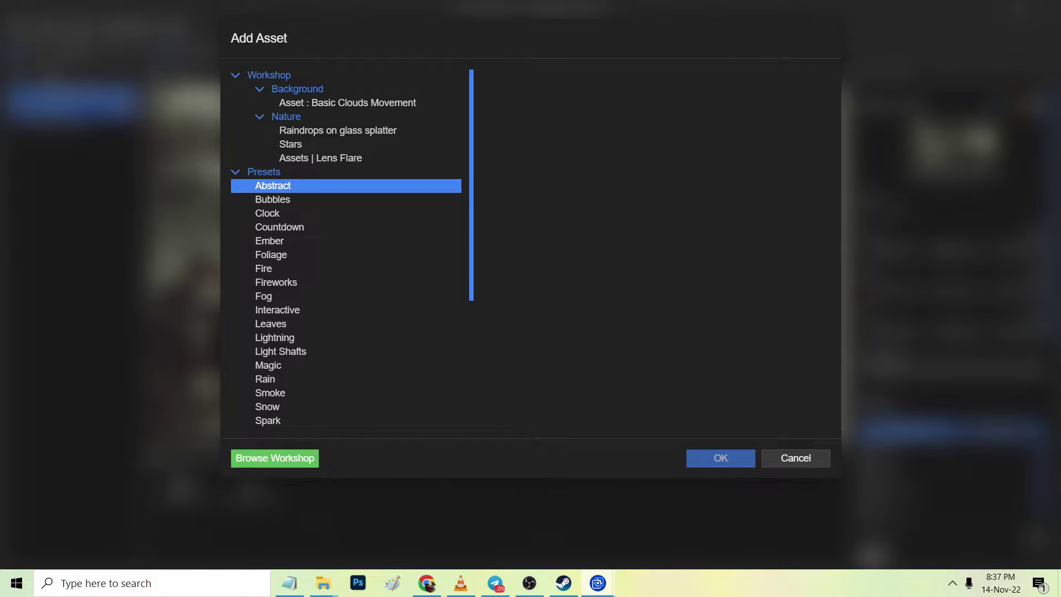
pyautogui.click(273, 199)
pyautogui.click(267, 213)
pyautogui.click(279, 227)
pyautogui.click(270, 240)
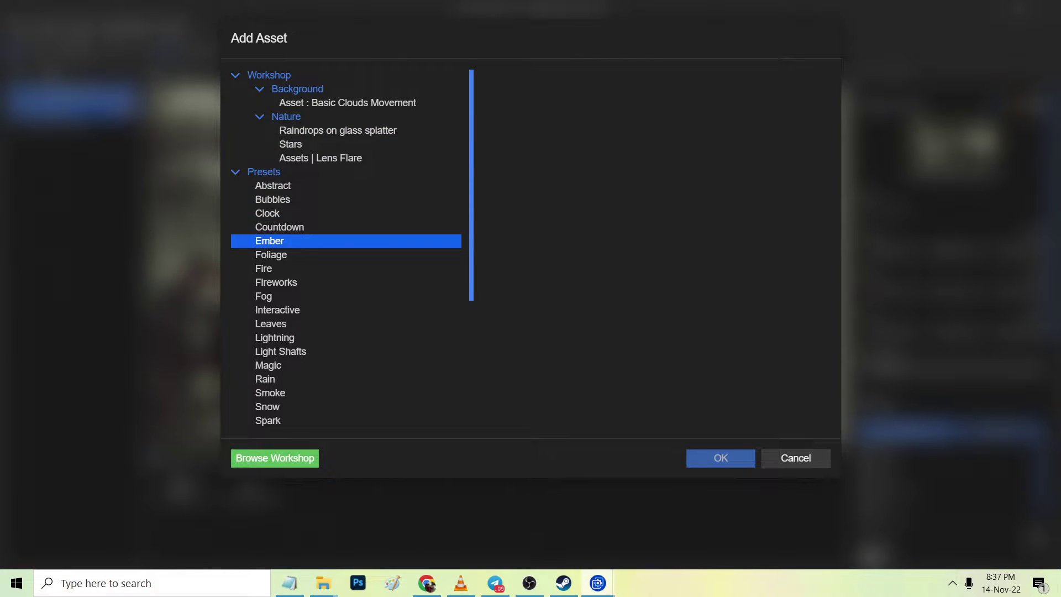
pyautogui.click(654, 265)
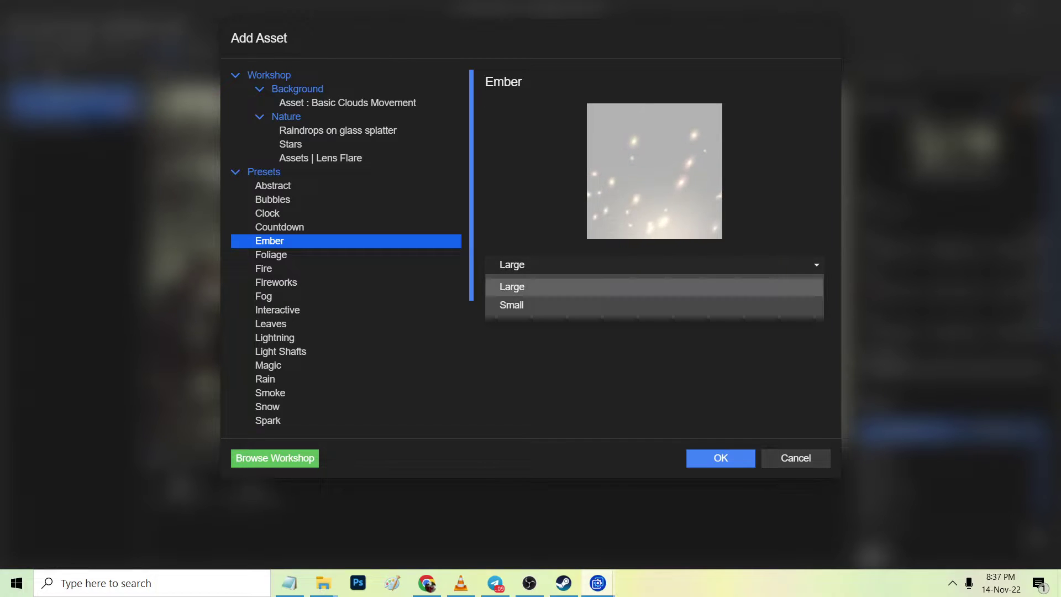
pyautogui.click(655, 304)
pyautogui.click(721, 458)
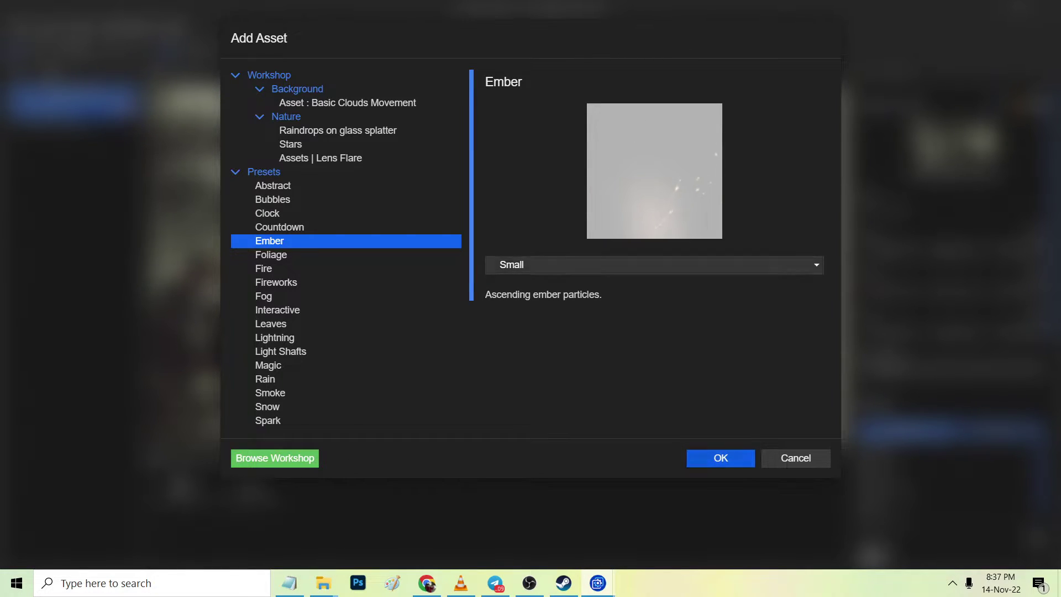
pyautogui.press('Return')
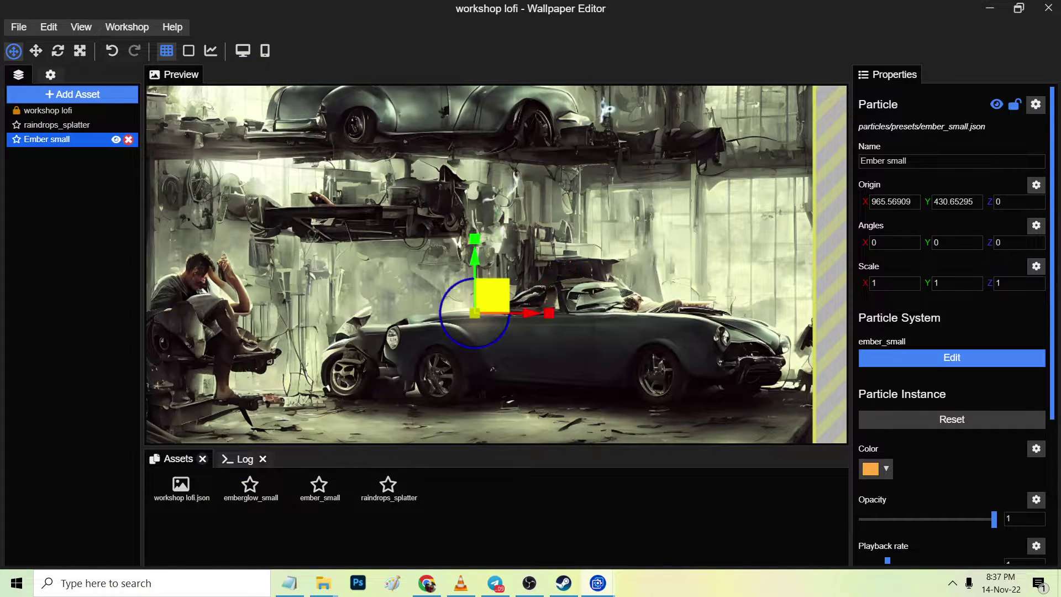
# Move the small embers to the lower car's headlight area at a scale of about 0.59, and save the project
pyautogui.moveTo(492, 295); pyautogui.dragTo(357, 338)
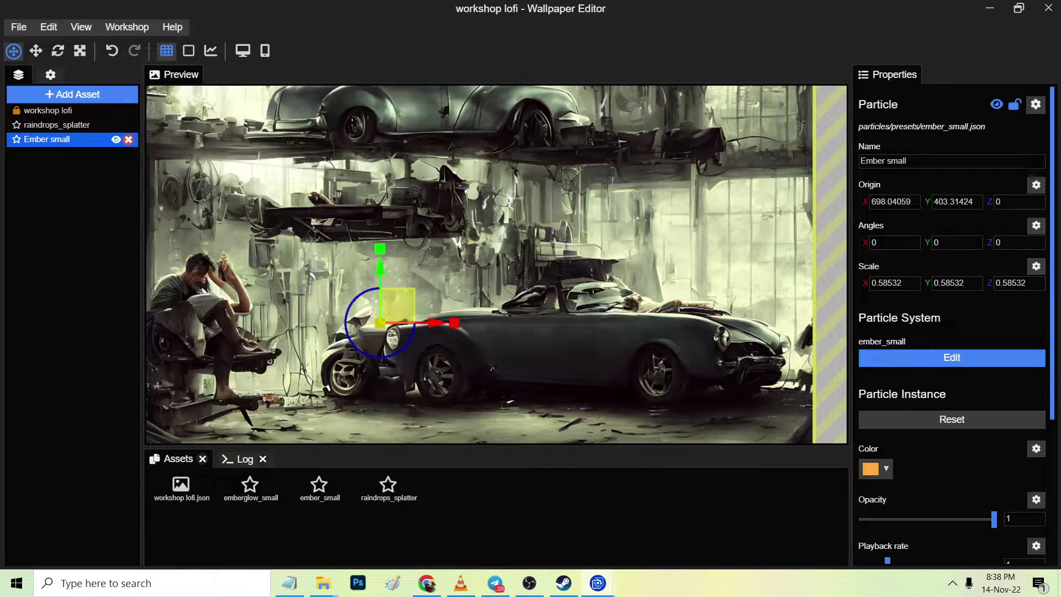
pyautogui.click(66, 110)
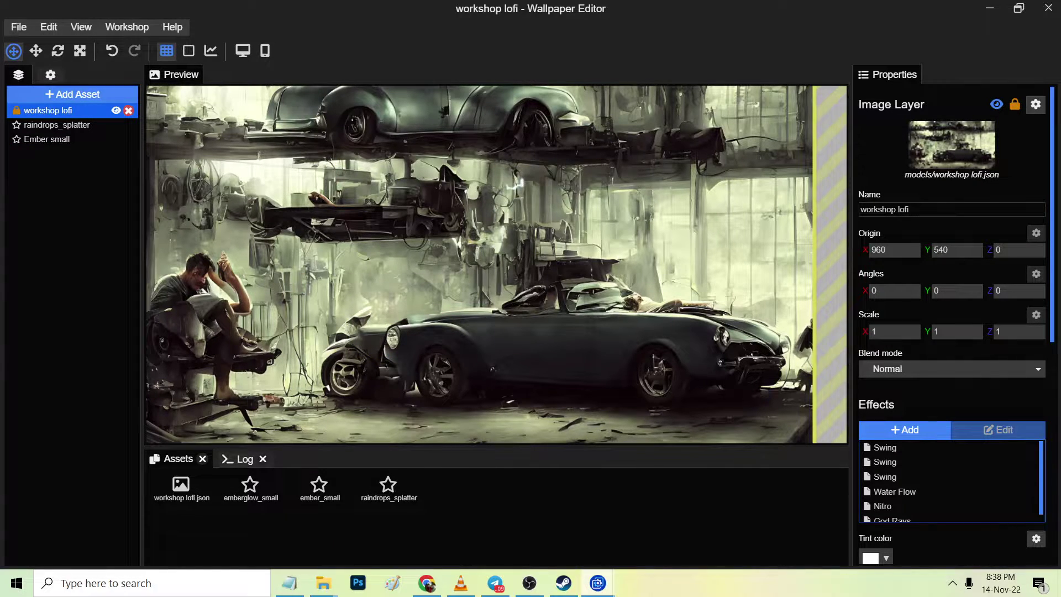
pyautogui.click(67, 139)
pyautogui.hotkey('ctrl', 's')
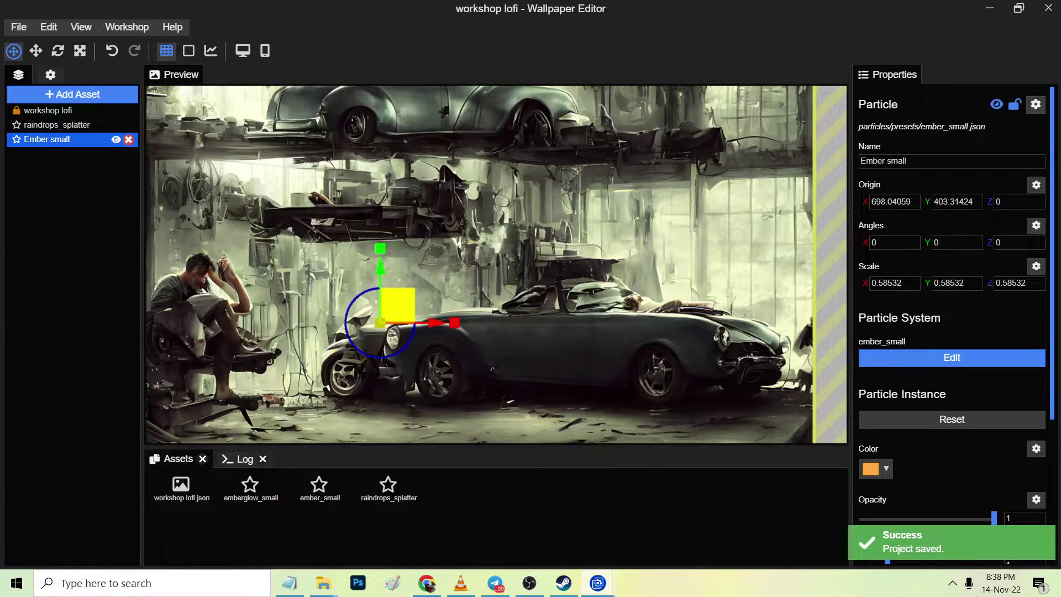
pyautogui.moveTo(398, 304); pyautogui.dragTo(396, 312)
pyautogui.click(66, 110)
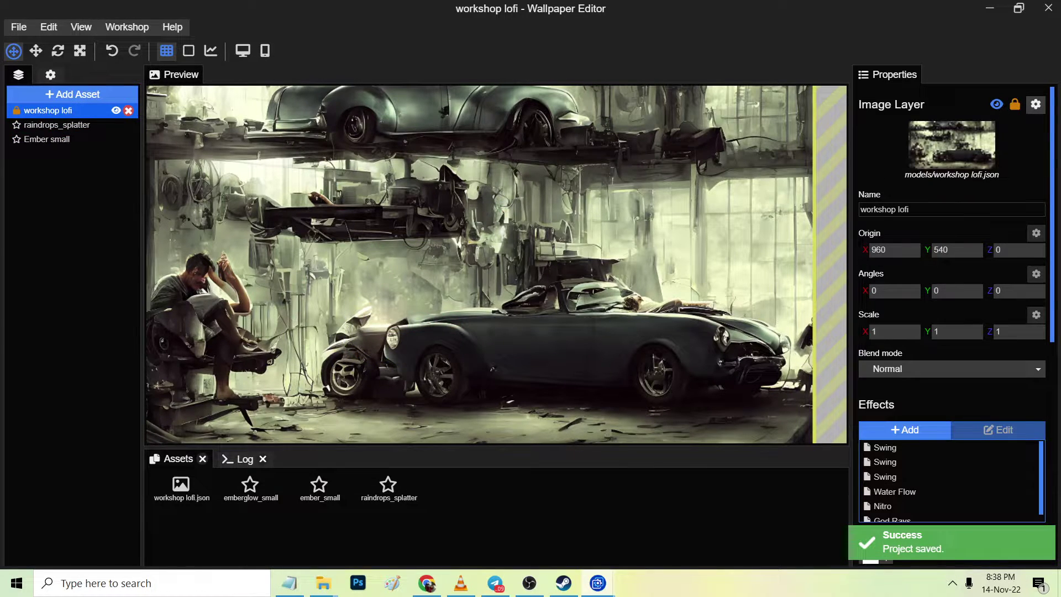
# Duplicate the Ember small layer and move the copy to the scene's lower-left corner, below the seated man
pyautogui.click(47, 139)
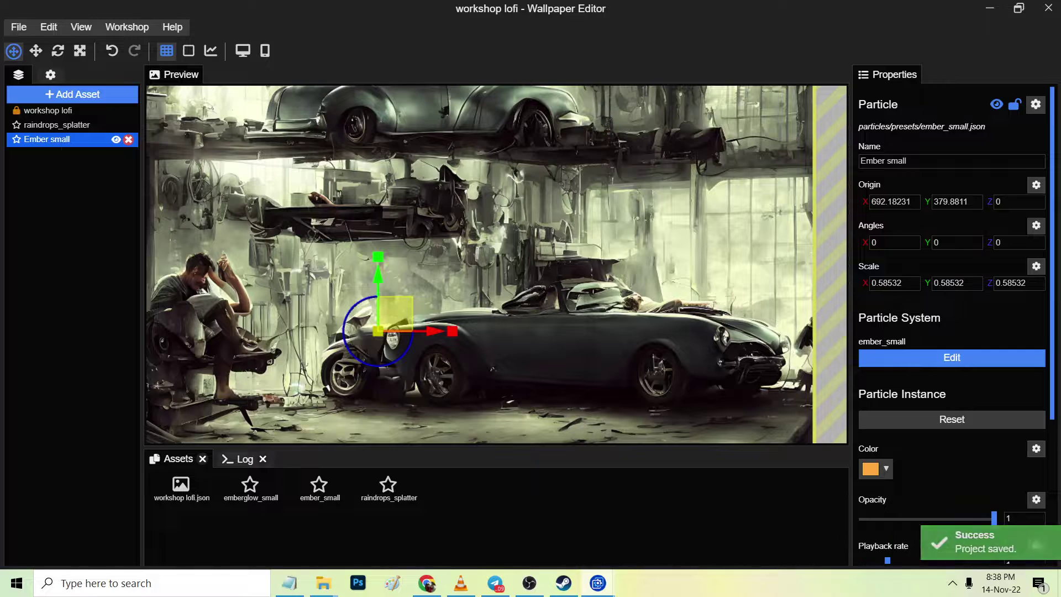
pyautogui.rightClick(61, 139)
pyautogui.moveTo(111, 286)
pyautogui.click(108, 317)
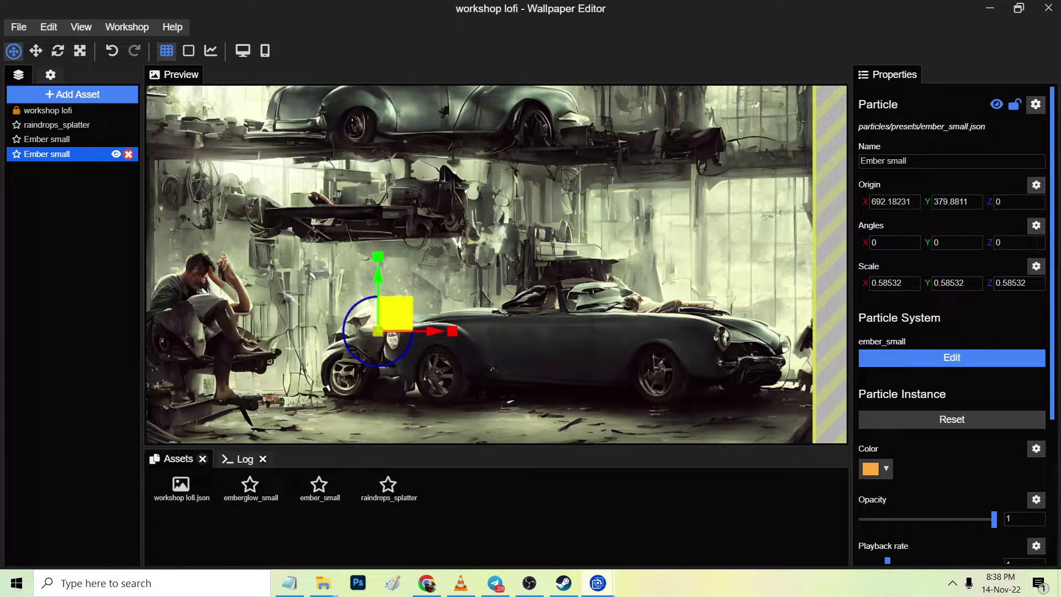
pyautogui.moveTo(396, 313); pyautogui.dragTo(178, 418)
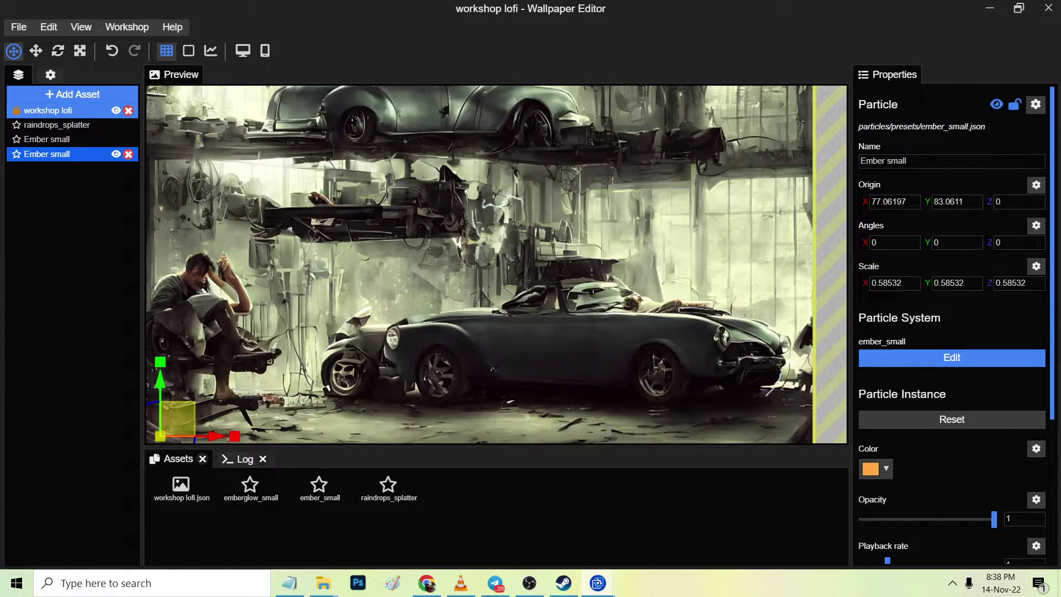
pyautogui.click(66, 110)
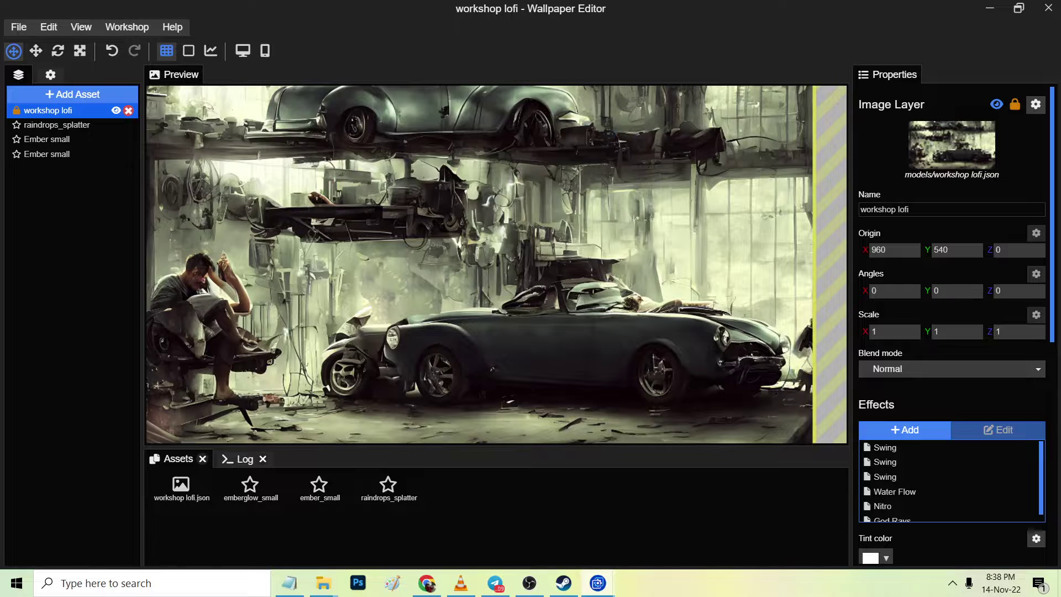
# Duplicate the corner ember layer and move the copy to the upper shelf beside the raised car's wheel
pyautogui.click(63, 154)
pyautogui.rightClick(63, 155)
pyautogui.click(96, 332)
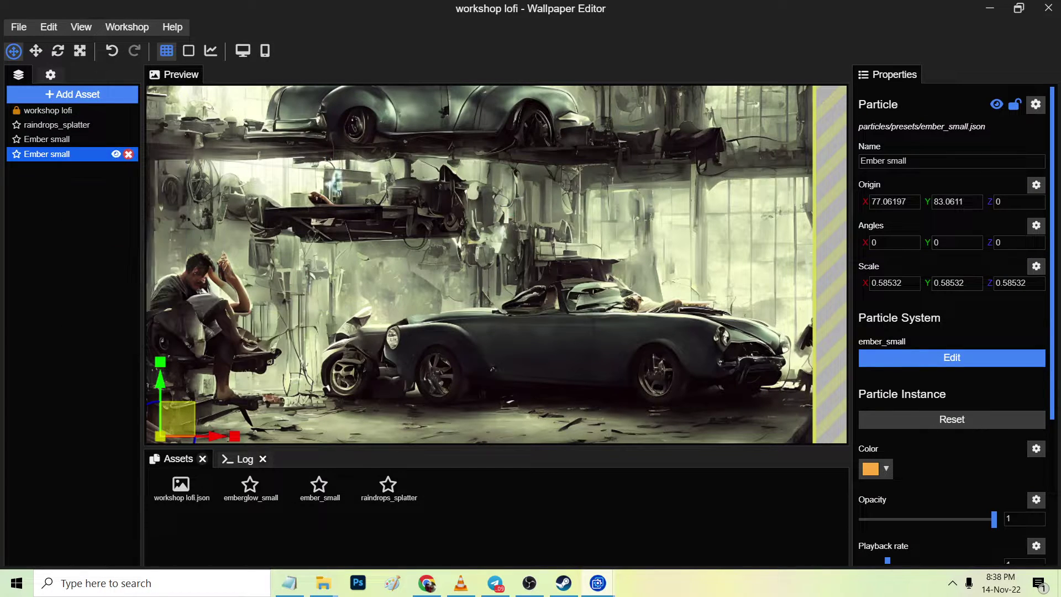
pyautogui.hotkey('ctrl', 'd')
pyautogui.moveTo(176, 418); pyautogui.dragTo(619, 121)
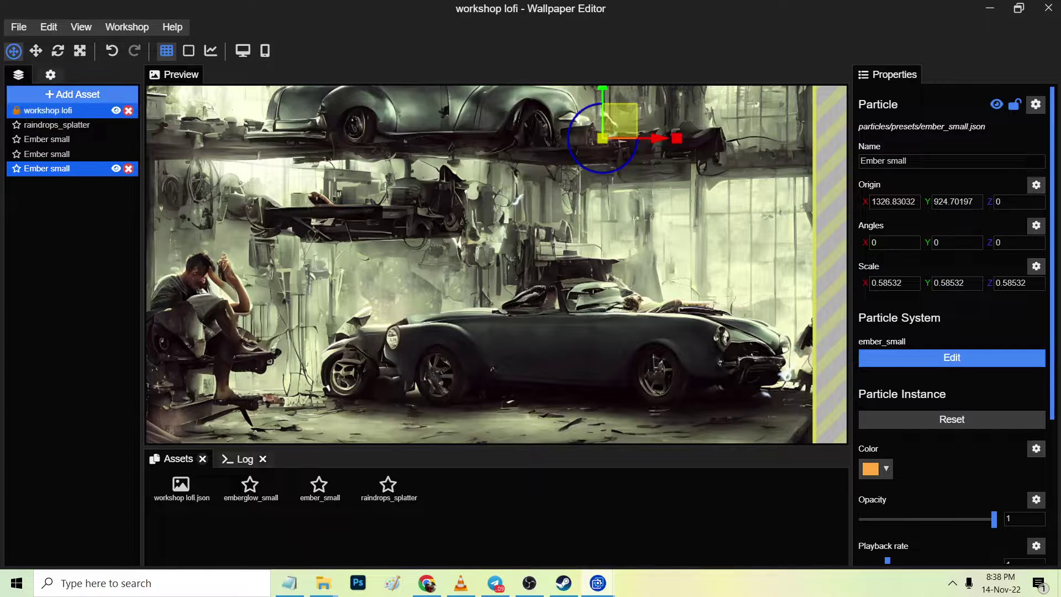
pyautogui.click(63, 111)
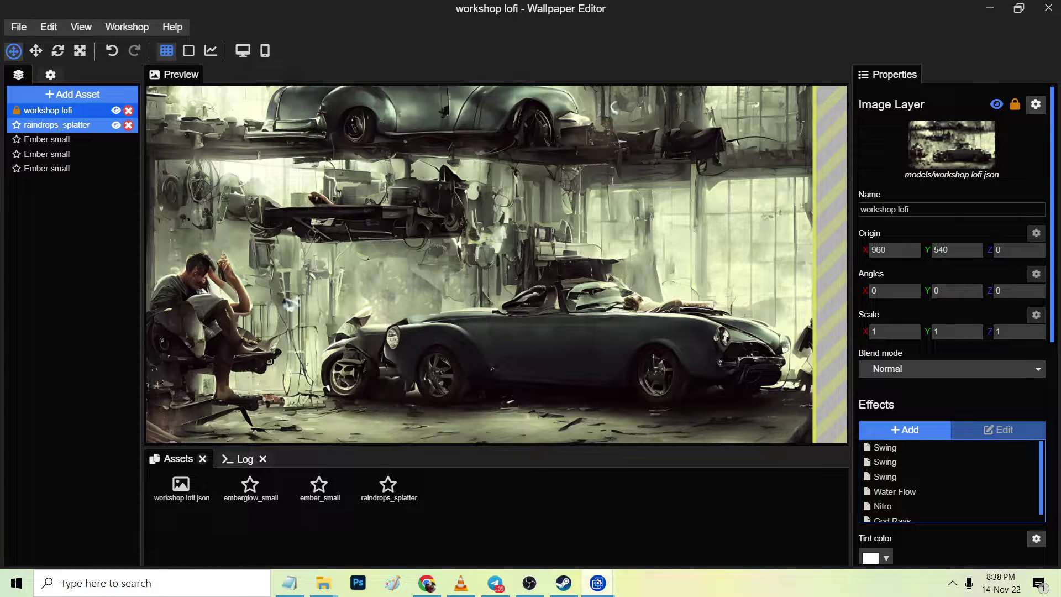
# Duplicate the upper-shelf ember layer and move the copy onto the middle shelf above the seated man
pyautogui.click(288, 304)
pyautogui.rightClick(46, 167)
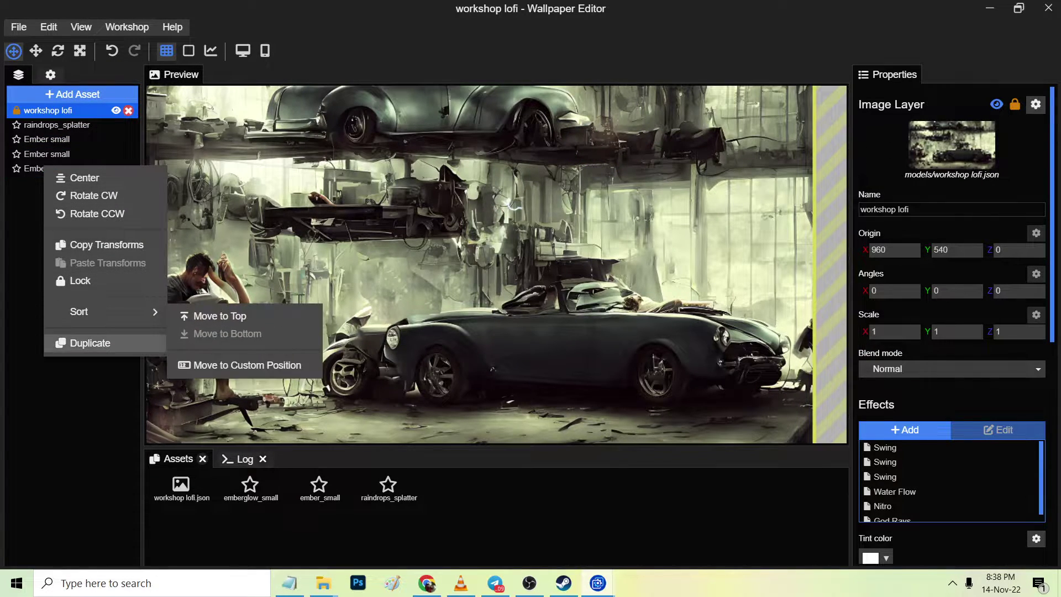
pyautogui.click(90, 342)
pyautogui.moveTo(619, 121); pyautogui.dragTo(355, 179)
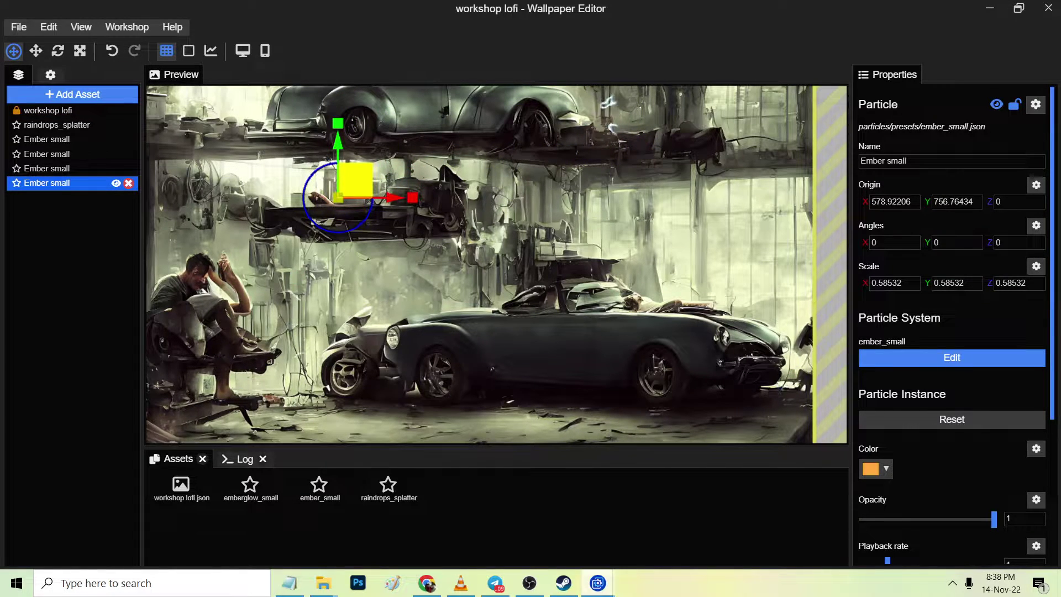
pyautogui.click(61, 110)
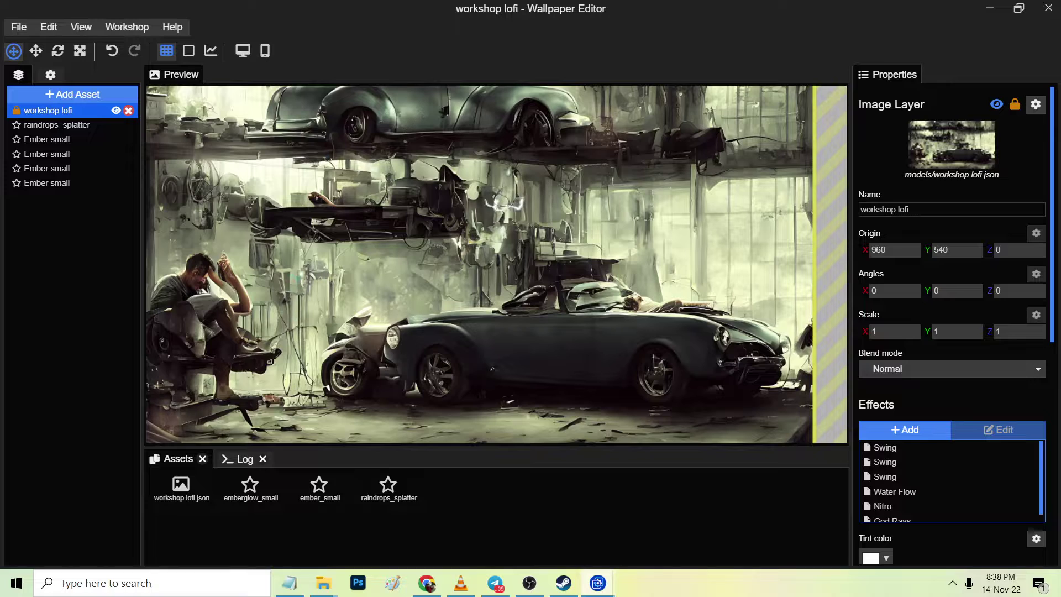
# Slow the middle-shelf Ember small layer to a playback rate of 0.76 and a speed of 0.75
pyautogui.press('Down')
pyautogui.press('Down')
pyautogui.press('Down')
pyautogui.press('Down')
pyautogui.press('Down')
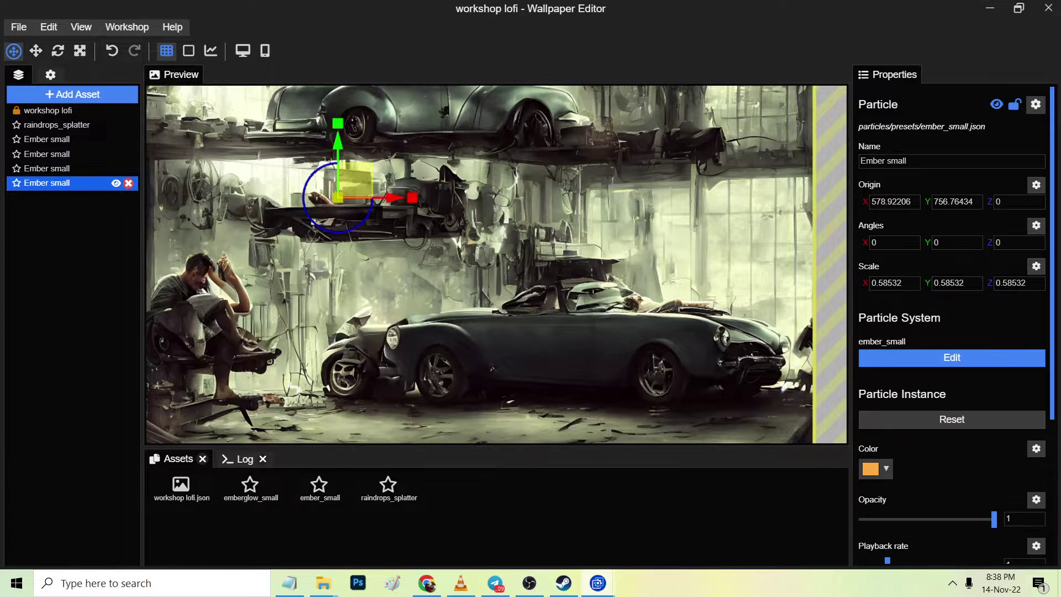
pyautogui.scroll(-4, 952, 321)
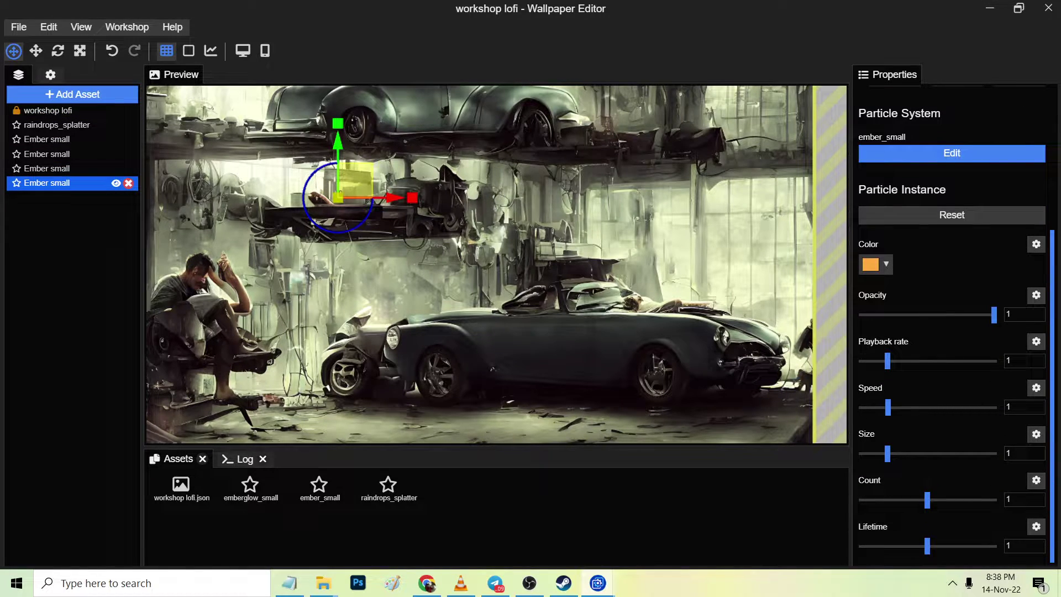
pyautogui.moveTo(887, 360); pyautogui.dragTo(902, 361)
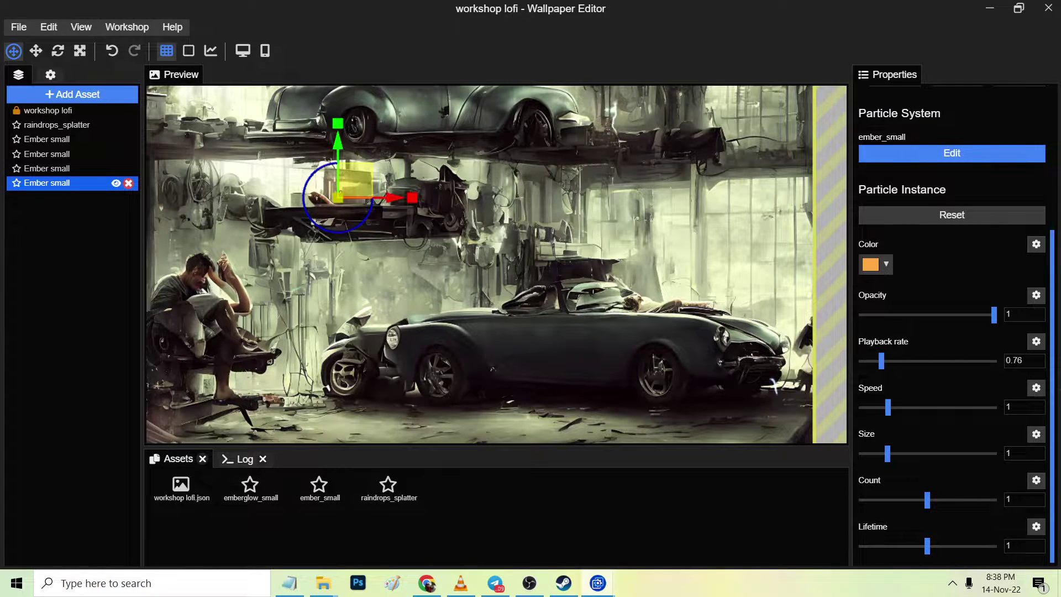
pyautogui.moveTo(888, 407); pyautogui.dragTo(882, 407)
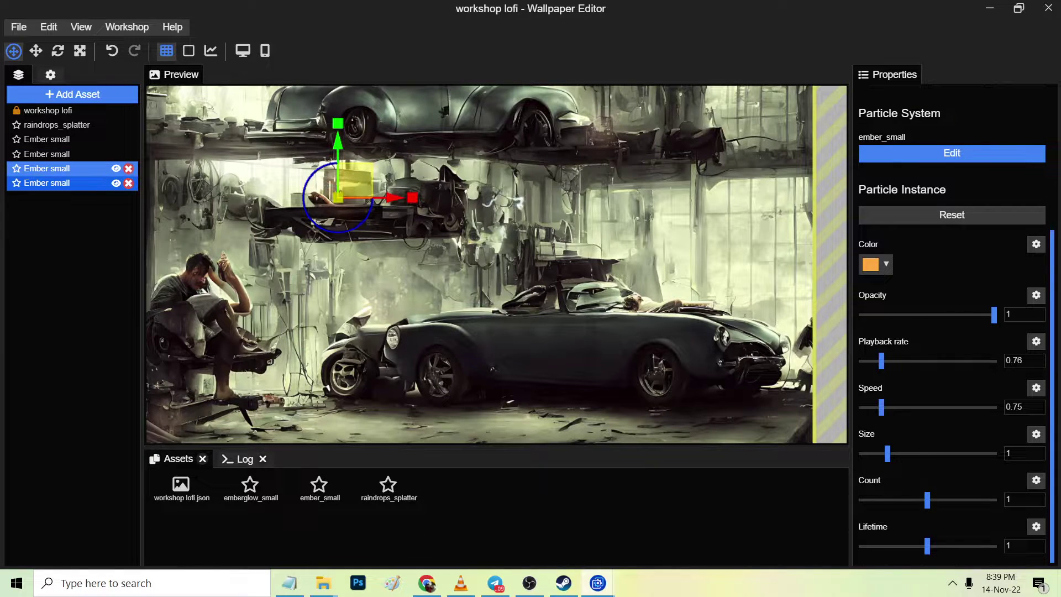
# Set the upper-shelf Ember small layer's playback rate to 1.33, speed to 0.7 and size to 0.61, and save the project
pyautogui.click(64, 168)
pyautogui.scroll(-4, 952, 321)
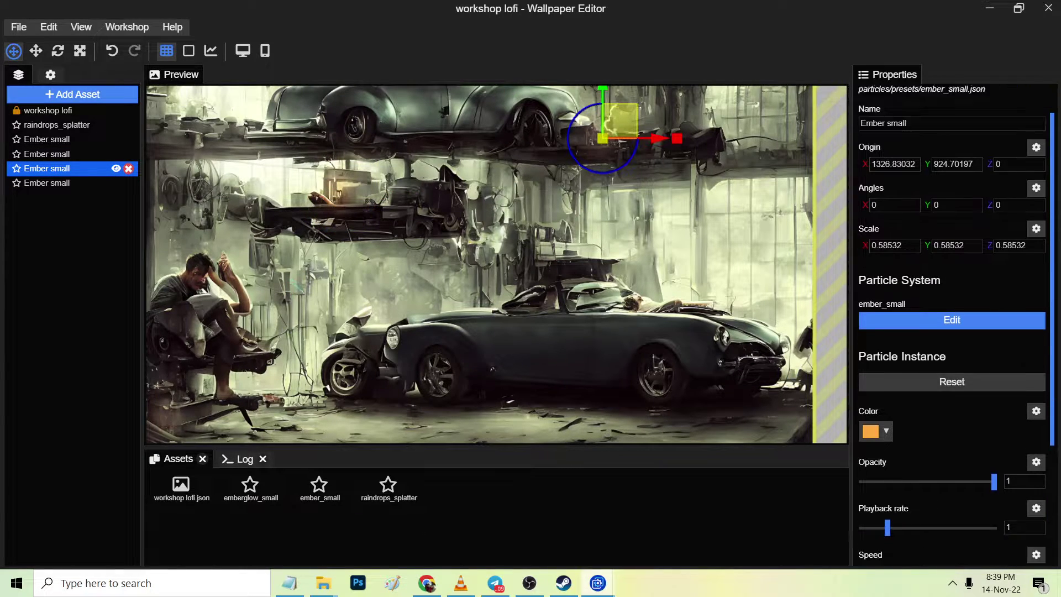
pyautogui.moveTo(887, 453); pyautogui.dragTo(876, 454)
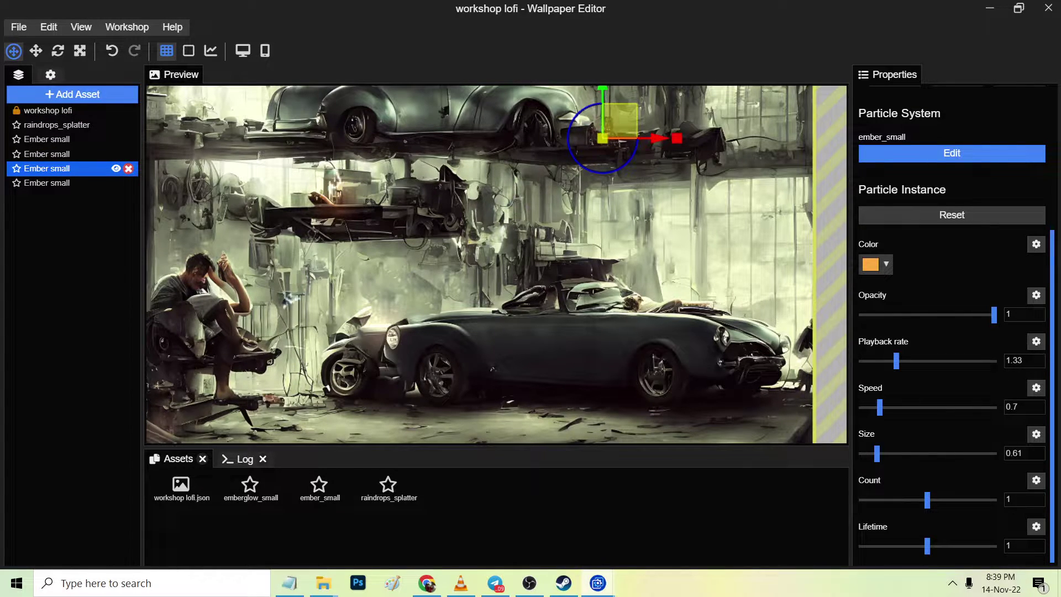
pyautogui.click(60, 110)
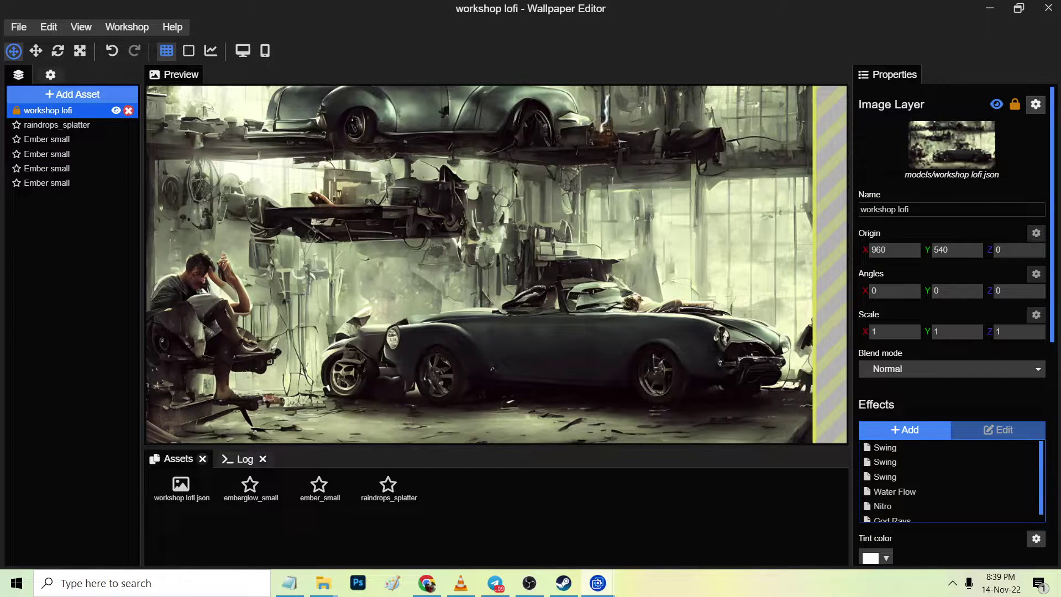
pyautogui.hotkey('ctrl', 's')
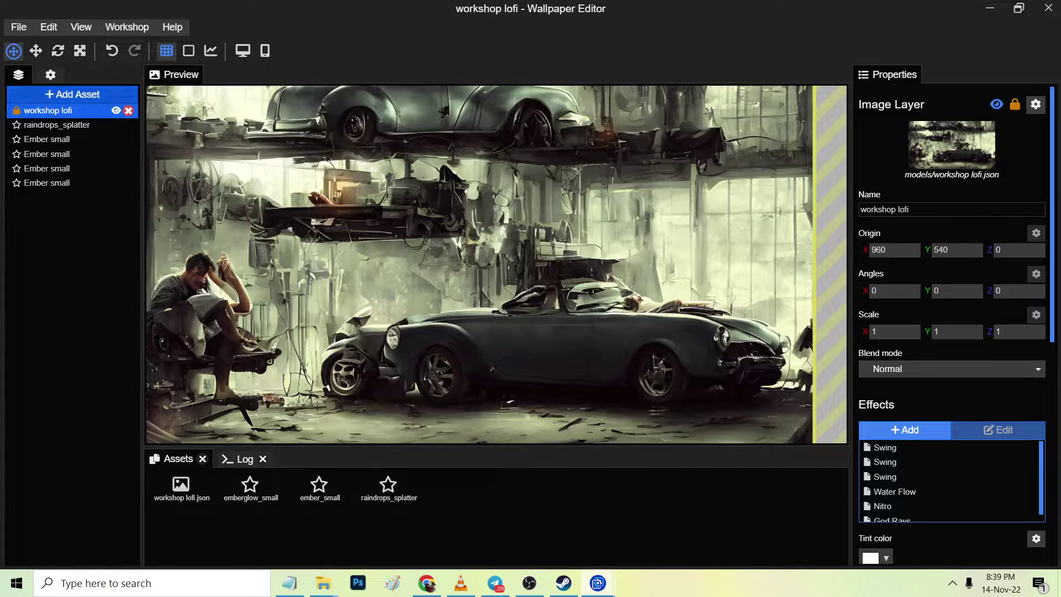
# Add the Ember preset and move it to the scene's lower-left corner below the seated man, at about X 210, Y 64
pyautogui.click(72, 94)
pyautogui.click(270, 254)
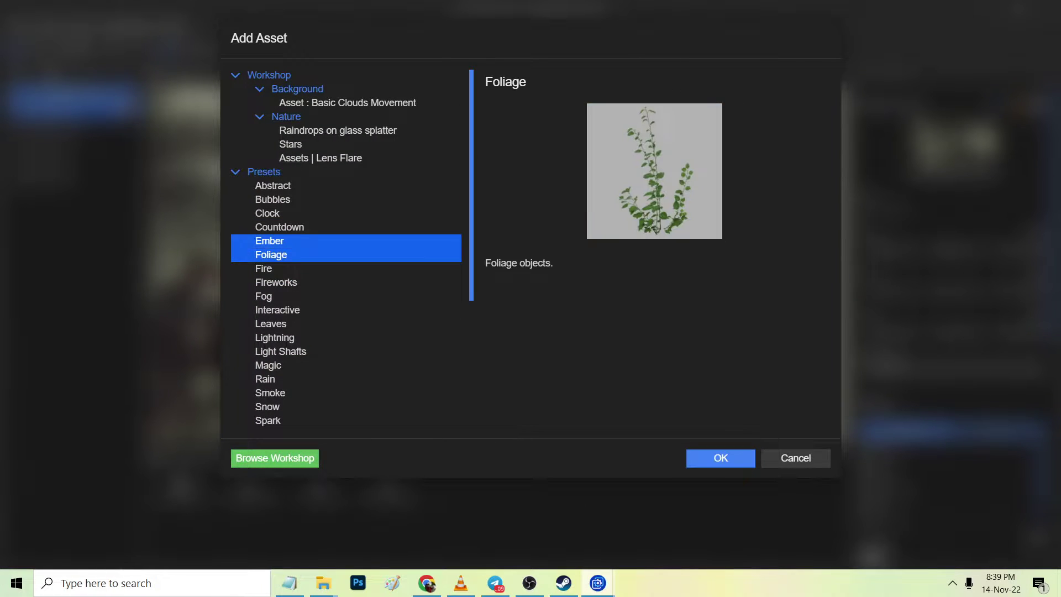
pyautogui.click(270, 241)
pyautogui.click(721, 458)
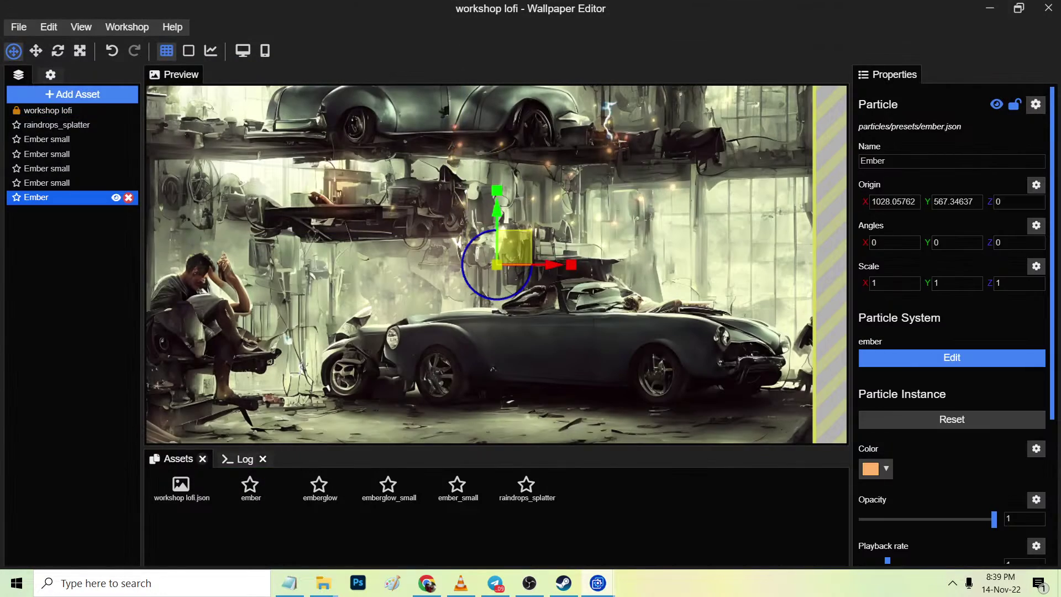
pyautogui.moveTo(515, 247); pyautogui.dragTo(375, 422)
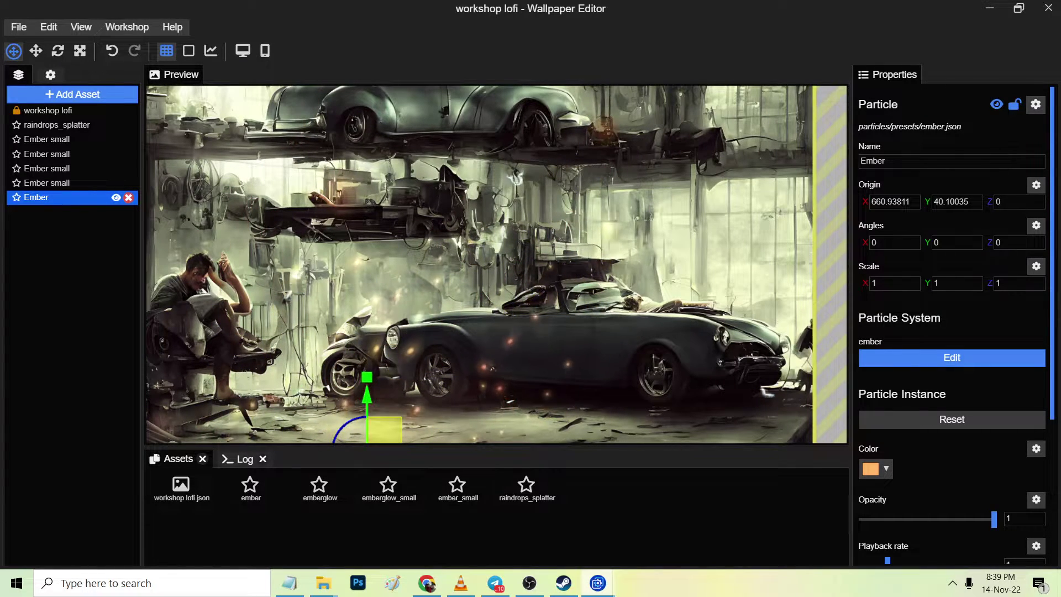
pyautogui.moveTo(384, 430); pyautogui.dragTo(224, 424)
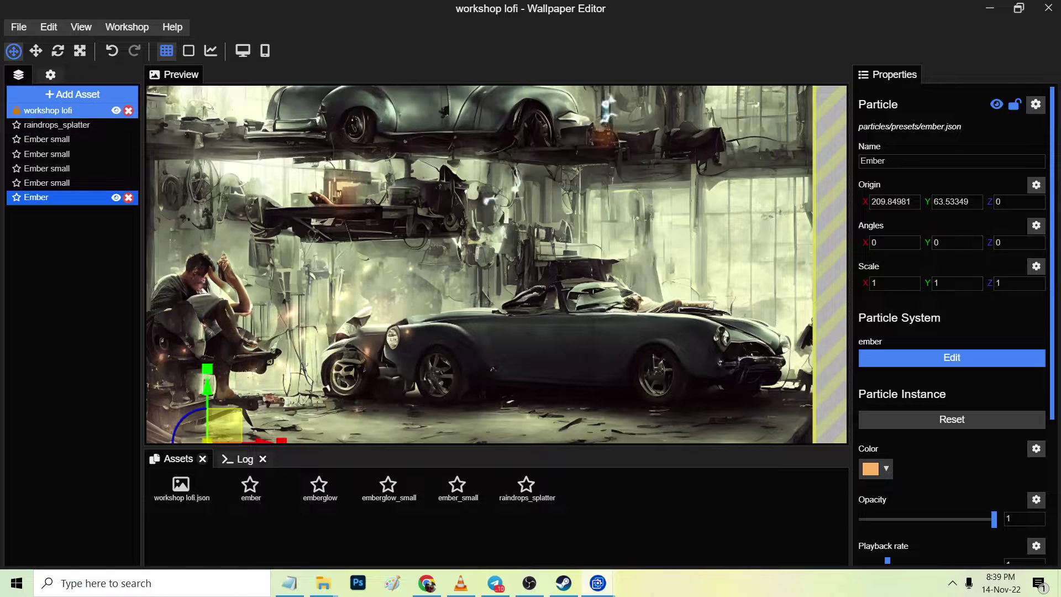
# Add the Torch variant of the Fire preset to the scene
pyautogui.click(72, 93)
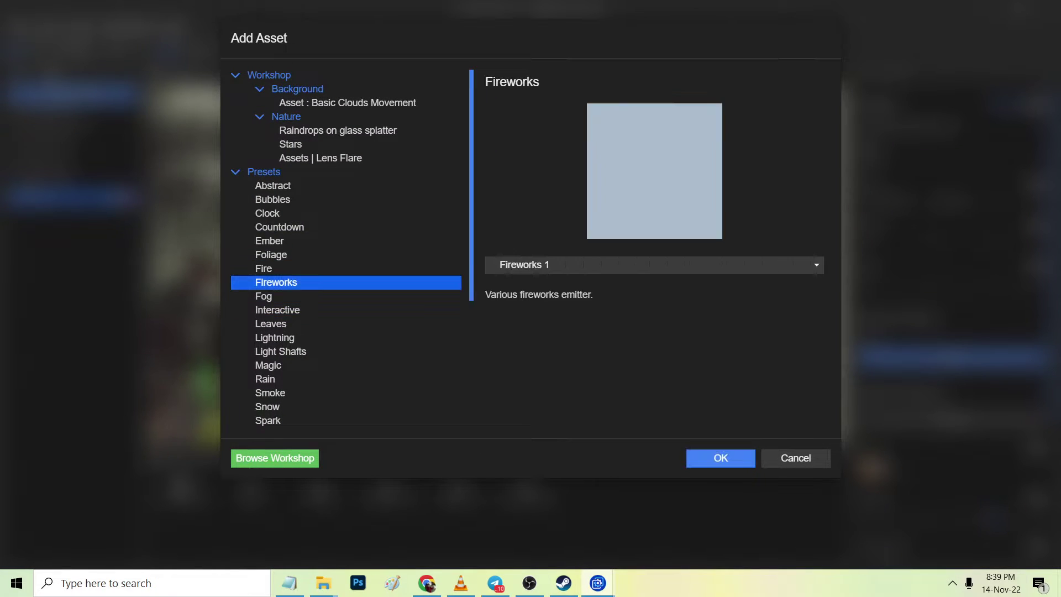
pyautogui.click(654, 264)
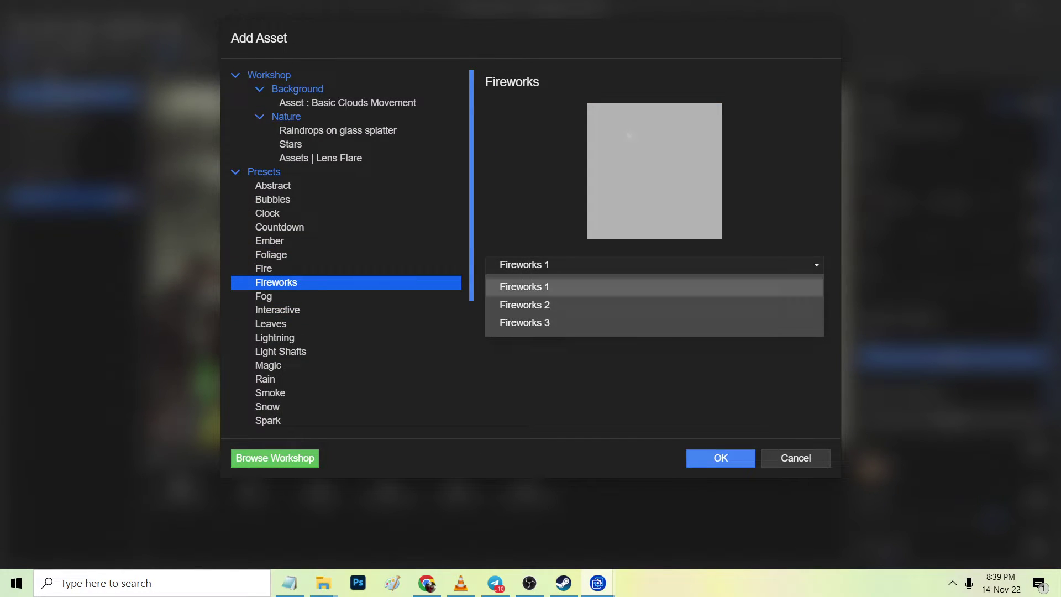
pyautogui.click(263, 269)
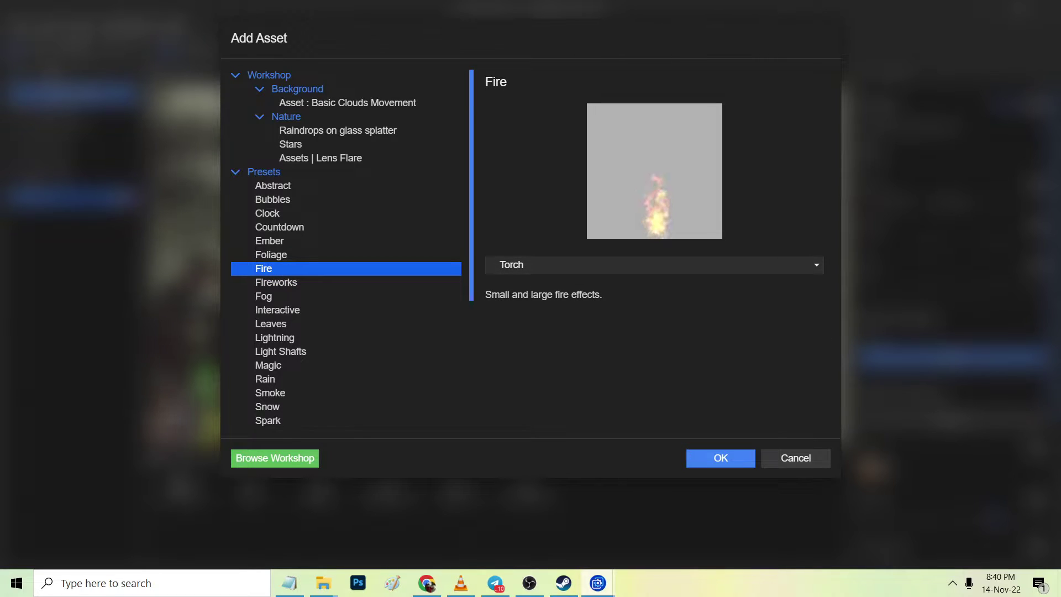
pyautogui.click(721, 459)
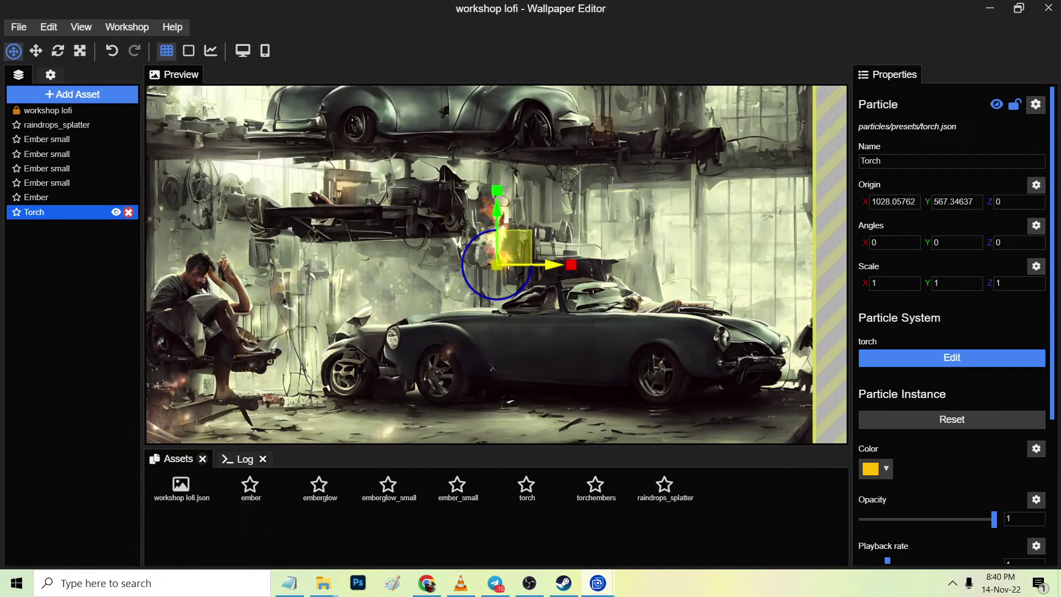
# Shrink the torch fire to a scale of about 0.38, move it onto the middle shelf above the seated man, and save the project
pyautogui.moveTo(514, 249); pyautogui.dragTo(347, 383)
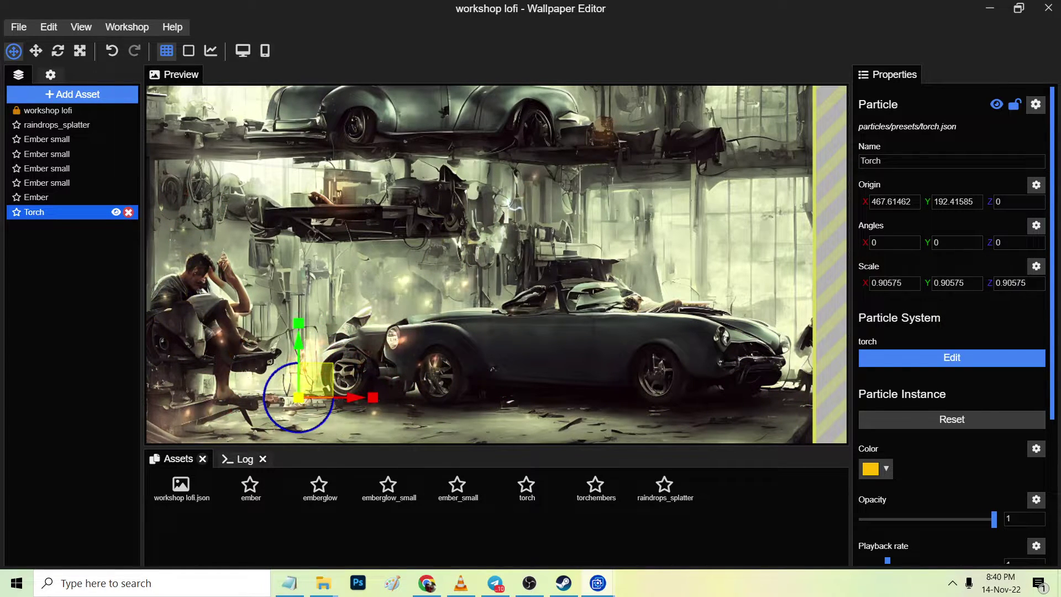
pyautogui.moveTo(315, 380); pyautogui.dragTo(510, 409)
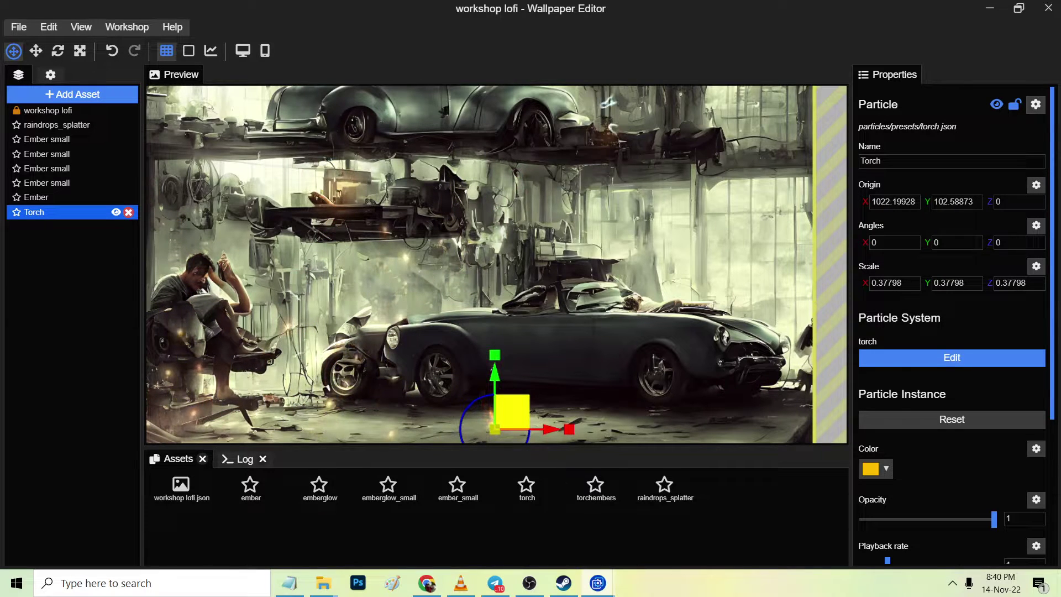
pyautogui.moveTo(511, 412); pyautogui.dragTo(357, 187)
pyautogui.click(60, 110)
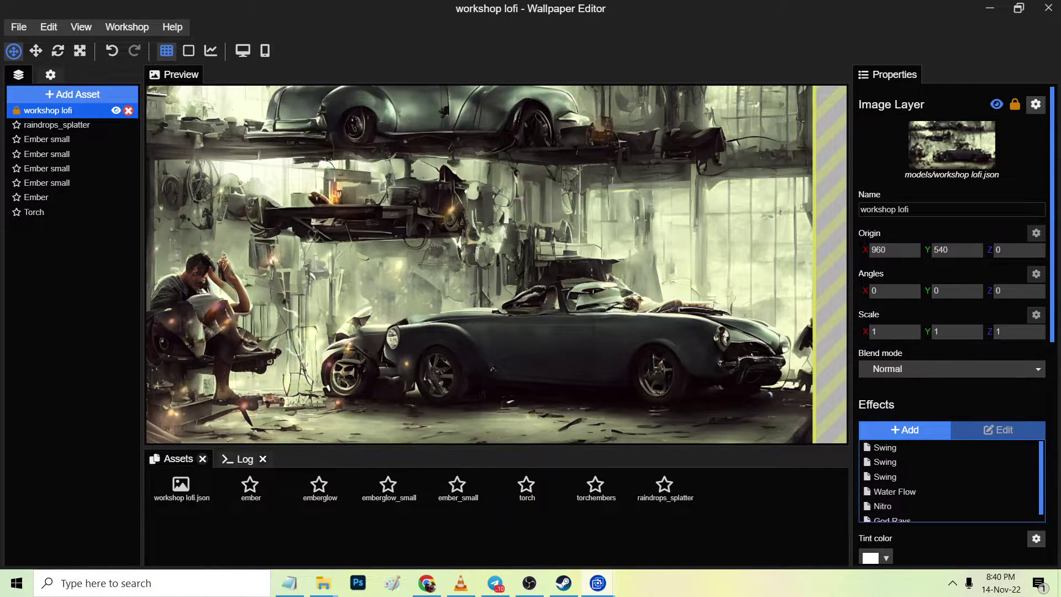
pyautogui.hotkey('ctrl', 's')
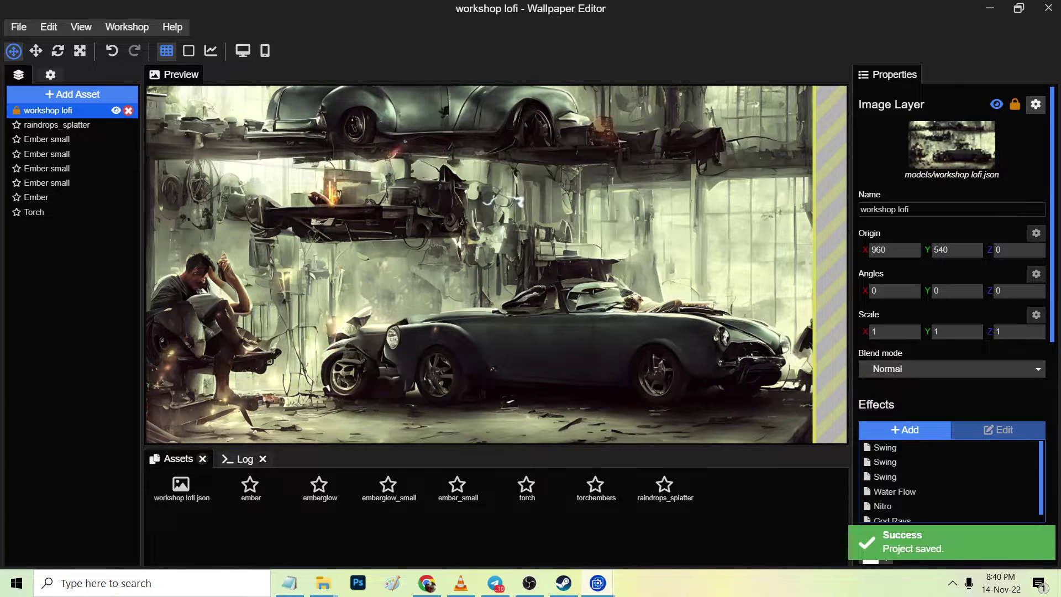
# Move the torch fire to the windows near the scene's upper-right corner and reduce its scale to about 0.26
pyautogui.click(72, 212)
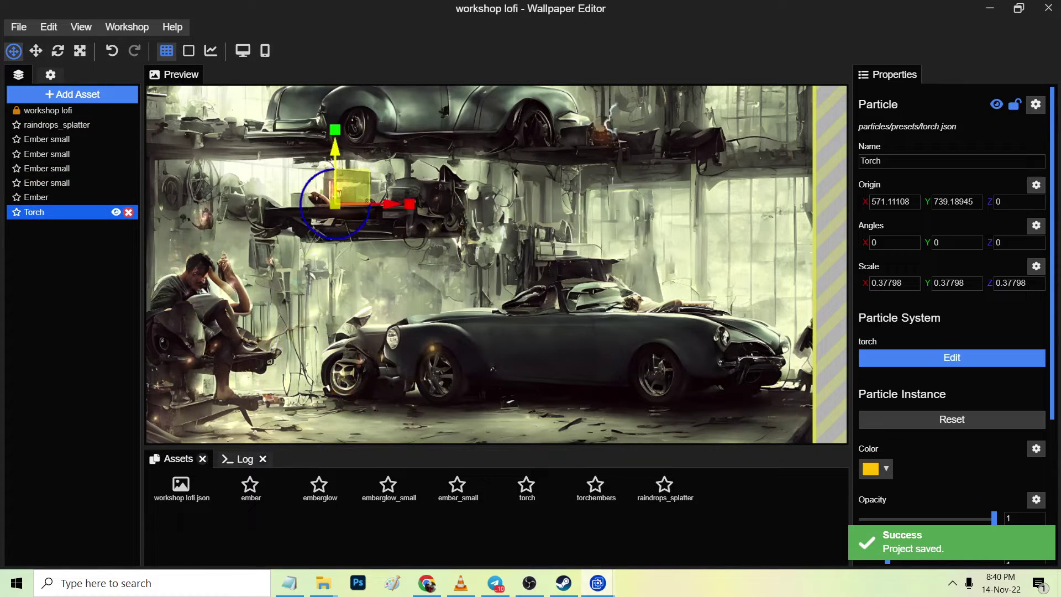
pyautogui.moveTo(352, 187); pyautogui.dragTo(745, 102)
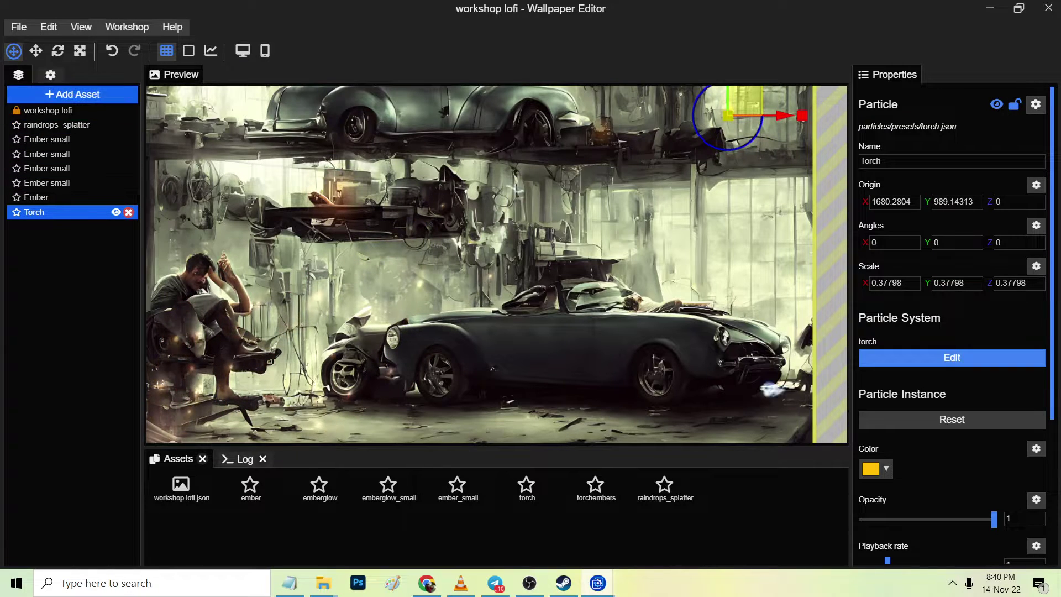
pyautogui.click(65, 110)
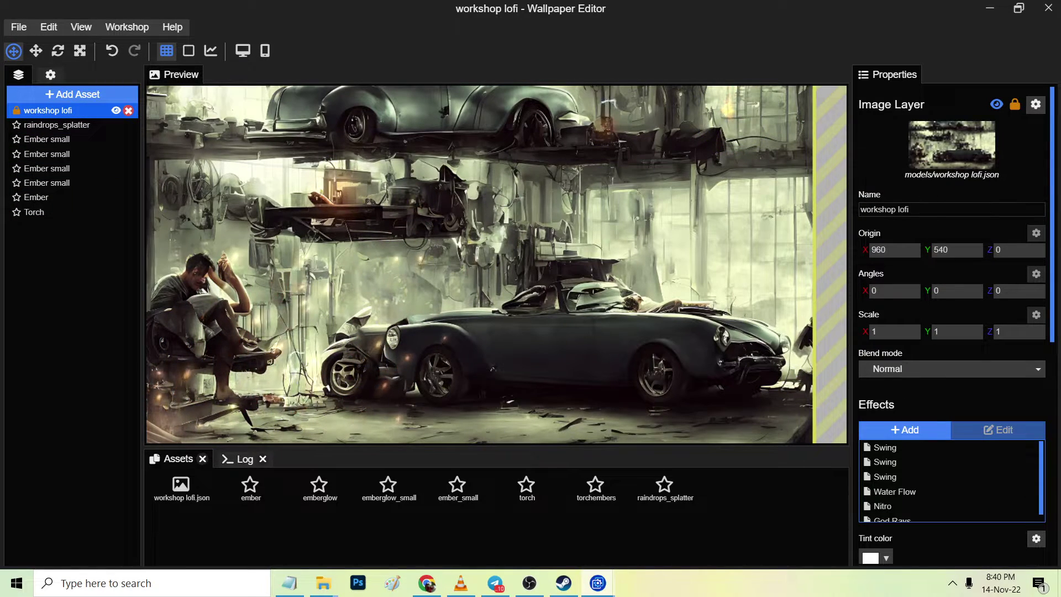
pyautogui.press('Down')
pyautogui.press('Down')
pyautogui.press('Down')
pyautogui.press('Down')
pyautogui.press('Down')
pyautogui.press('Down')
pyautogui.press('Down')
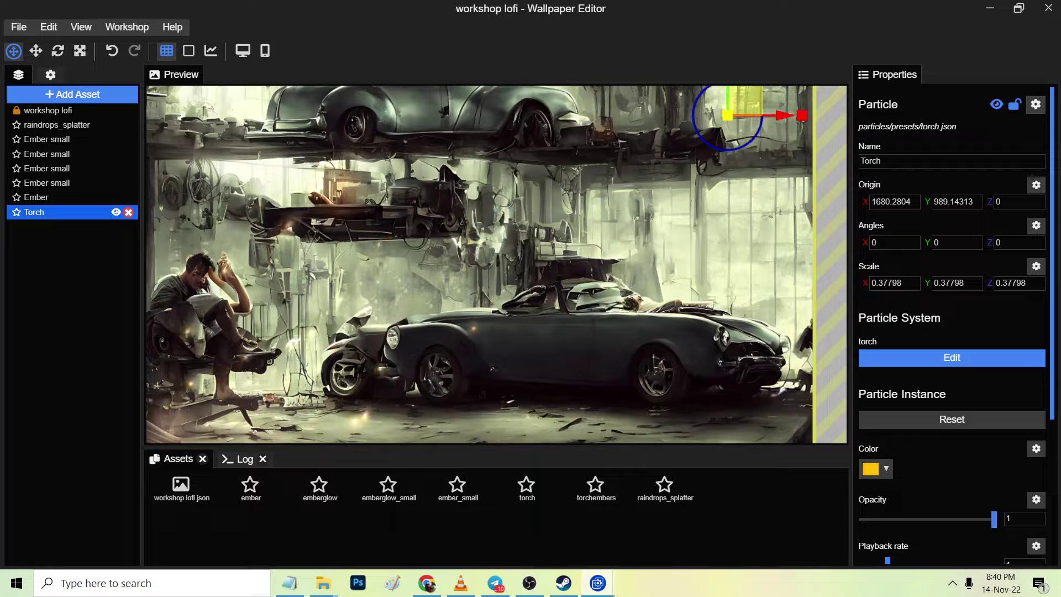
pyautogui.press('Up')
pyautogui.press('Up')
pyautogui.press('Up')
pyautogui.press('Up')
pyautogui.press('Up')
pyautogui.press('Up')
pyautogui.press('Up')
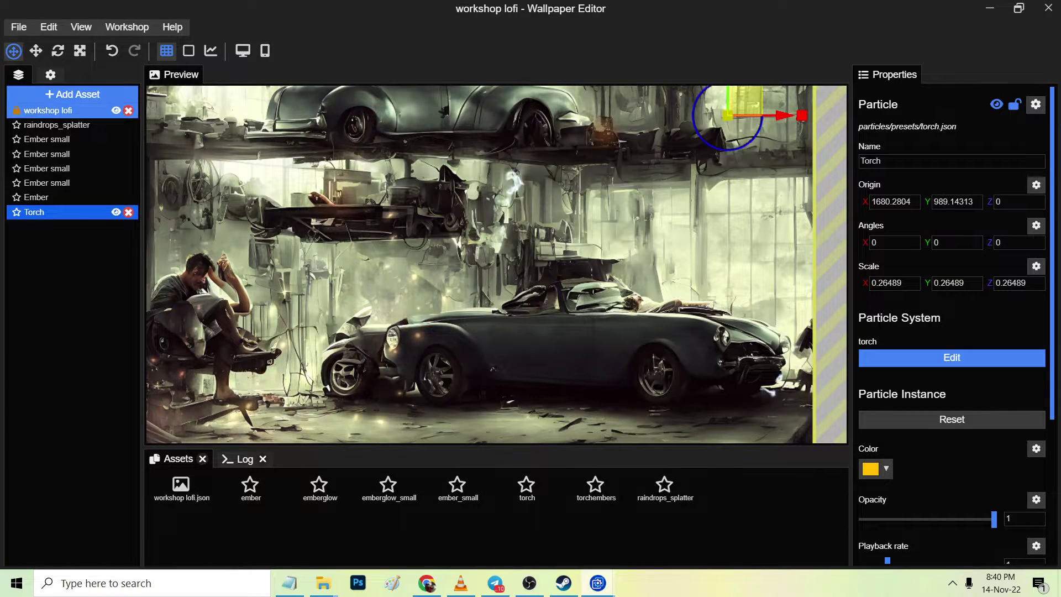
# Shift the torch fire closer to the image's right edge, at about X 1823, Y 956
pyautogui.press('Down')
pyautogui.press('Down')
pyautogui.press('Down')
pyautogui.press('Down')
pyautogui.press('Down')
pyautogui.press('Down')
pyautogui.press('Down')
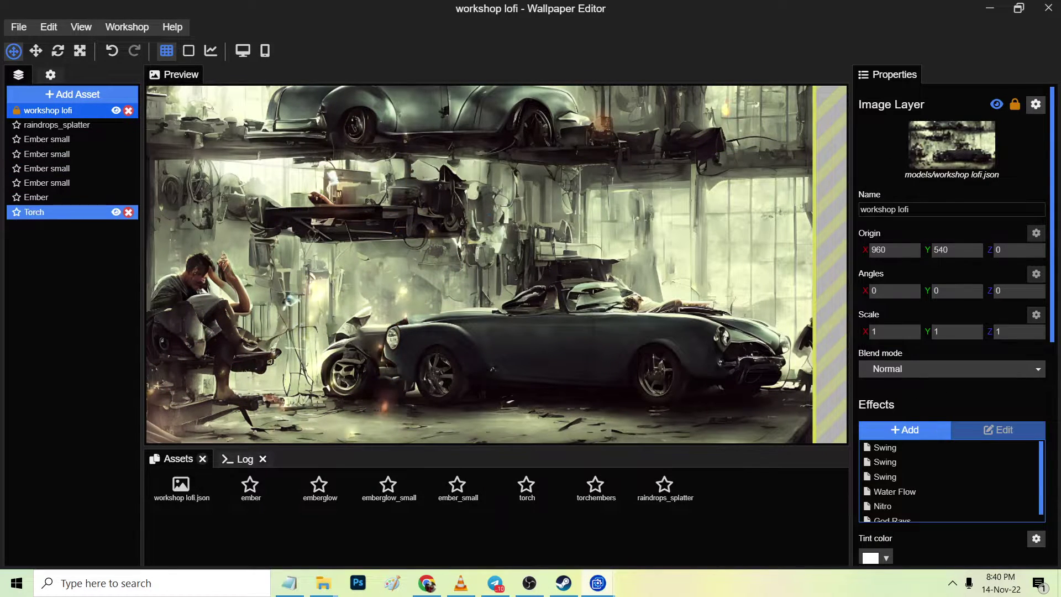
pyautogui.moveTo(745, 100); pyautogui.dragTo(796, 111)
pyautogui.press('Up')
pyautogui.press('Up')
pyautogui.press('Up')
pyautogui.press('Up')
pyautogui.press('Up')
pyautogui.press('Up')
pyautogui.press('Up')
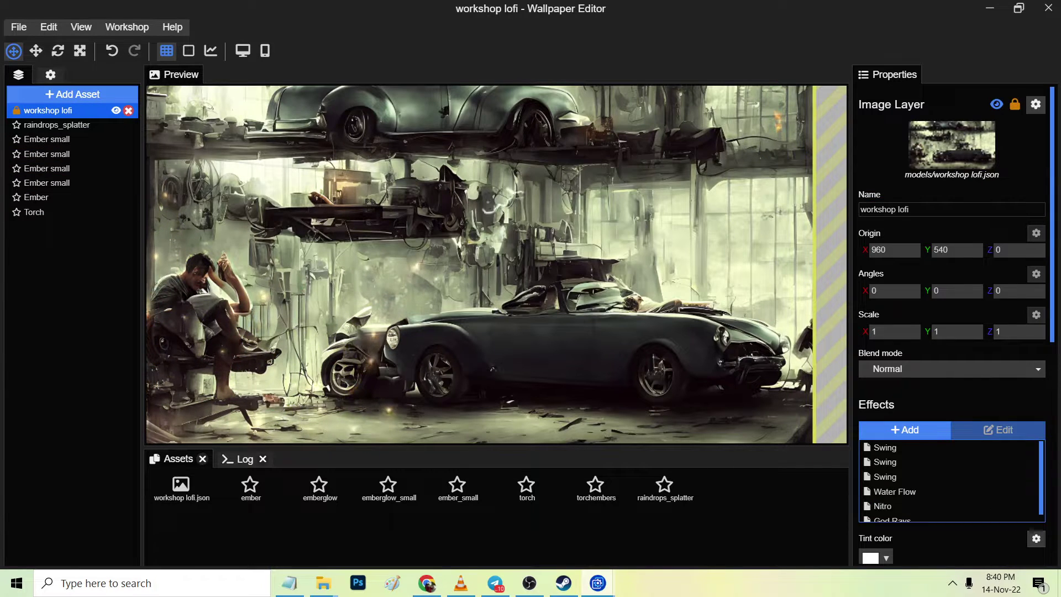
# Raise the torch fire slightly to about Y 975 and save the project
pyautogui.press('Down')
pyautogui.press('Down')
pyautogui.press('Down')
pyautogui.press('Down')
pyautogui.press('Down')
pyautogui.press('Down')
pyautogui.press('Down')
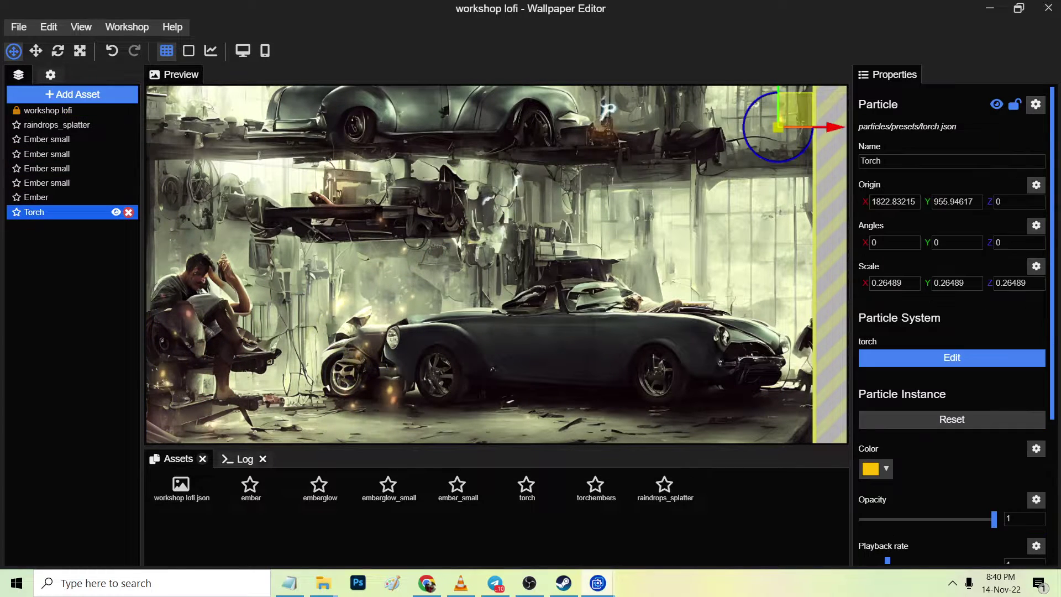
pyautogui.moveTo(778, 103); pyautogui.dragTo(778, 95)
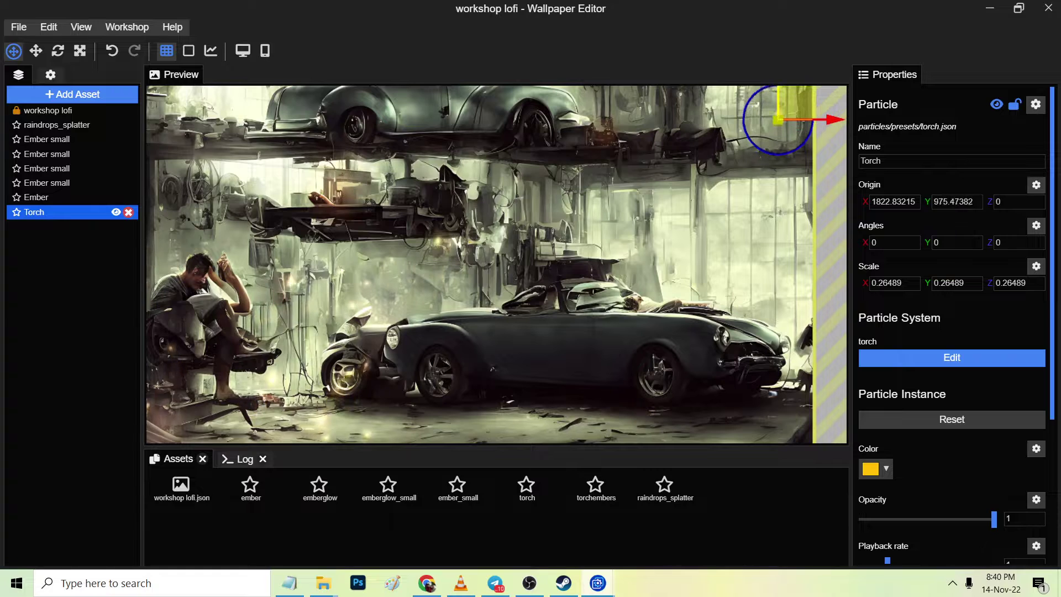
pyautogui.press('Up')
pyautogui.press('Up')
pyautogui.press('Up')
pyautogui.press('Up')
pyautogui.press('Up')
pyautogui.press('Up')
pyautogui.press('Up')
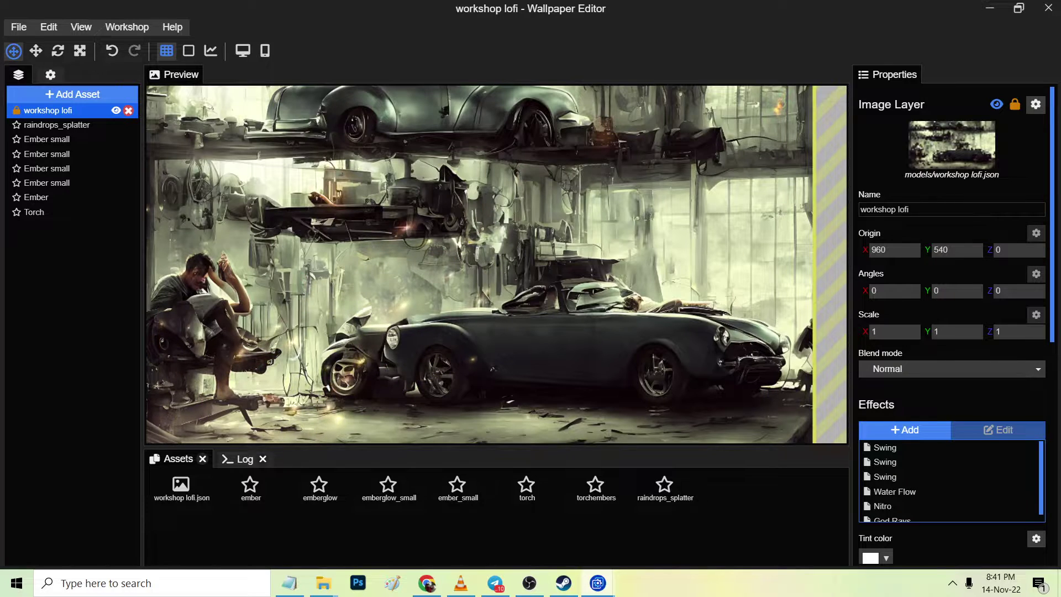
# Add the Fog 2 preset near the scene's centre and stretch it horizontally to an X scale of about 4.83
pyautogui.click(73, 94)
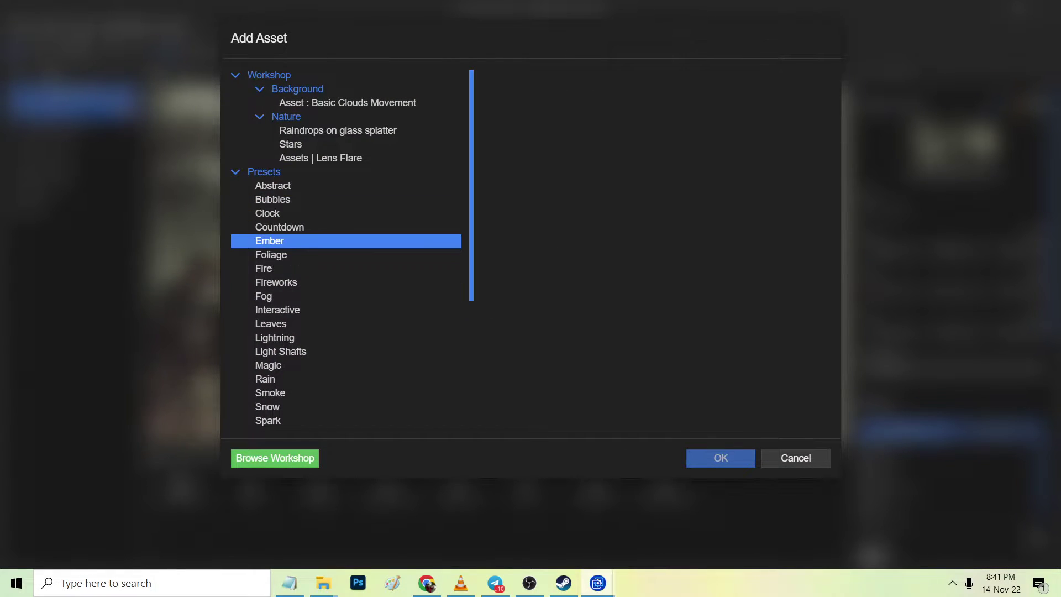
pyautogui.click(263, 297)
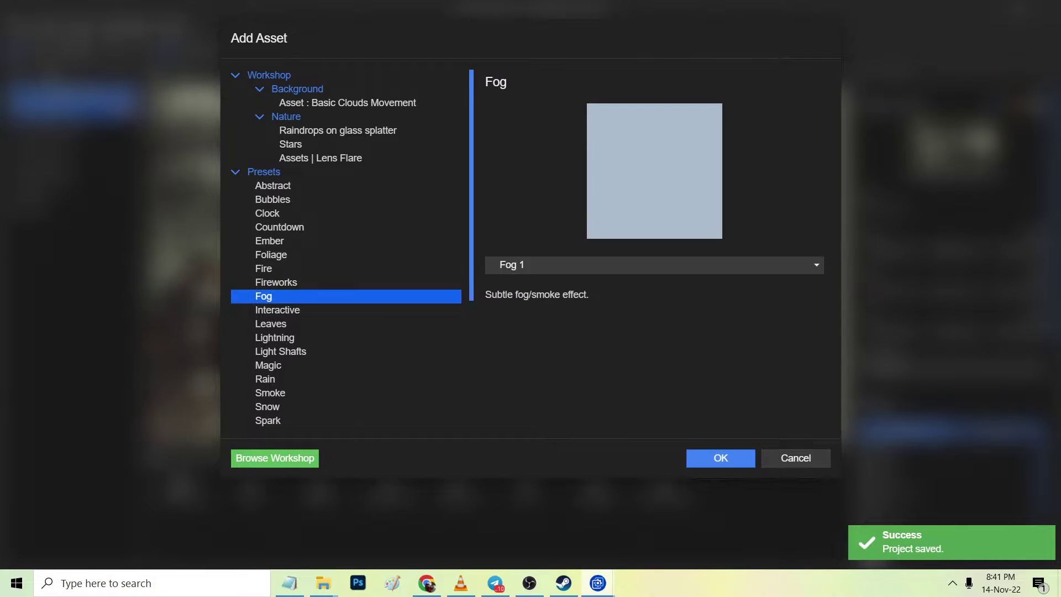
pyautogui.click(653, 265)
pyautogui.click(654, 306)
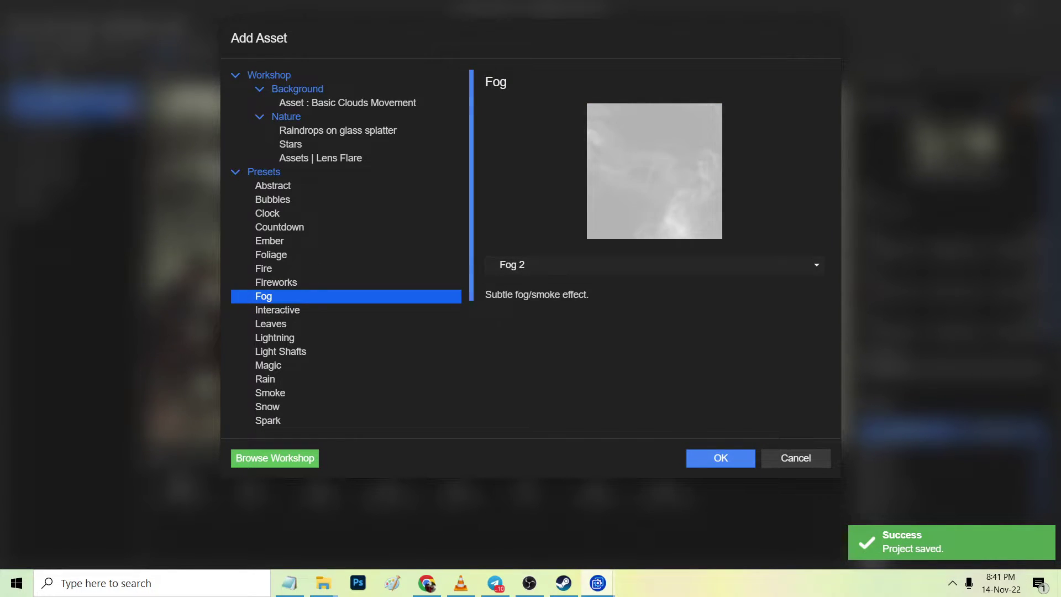
pyautogui.click(720, 457)
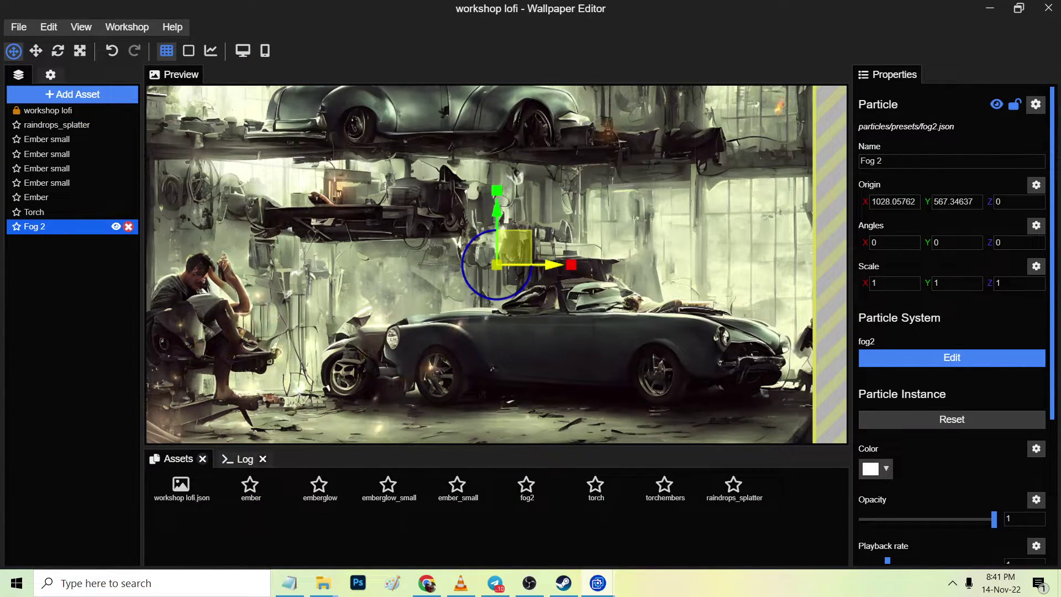
pyautogui.moveTo(553, 265); pyautogui.dragTo(503, 249)
pyautogui.moveTo(560, 267)
pyautogui.mouseDown()
pyautogui.moveTo(774, 267)
pyautogui.moveTo(564, 267)
pyautogui.mouseUp()
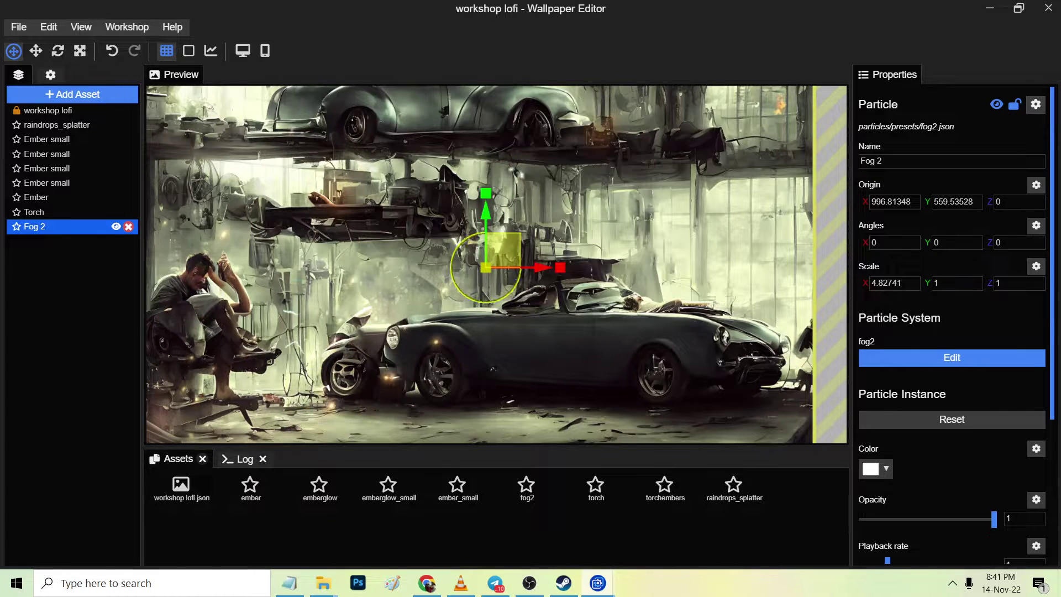
# Move the fog down to about X 989, Y 247 and reduce its Y scale to about 0.43
pyautogui.moveTo(502, 249); pyautogui.dragTo(500, 360)
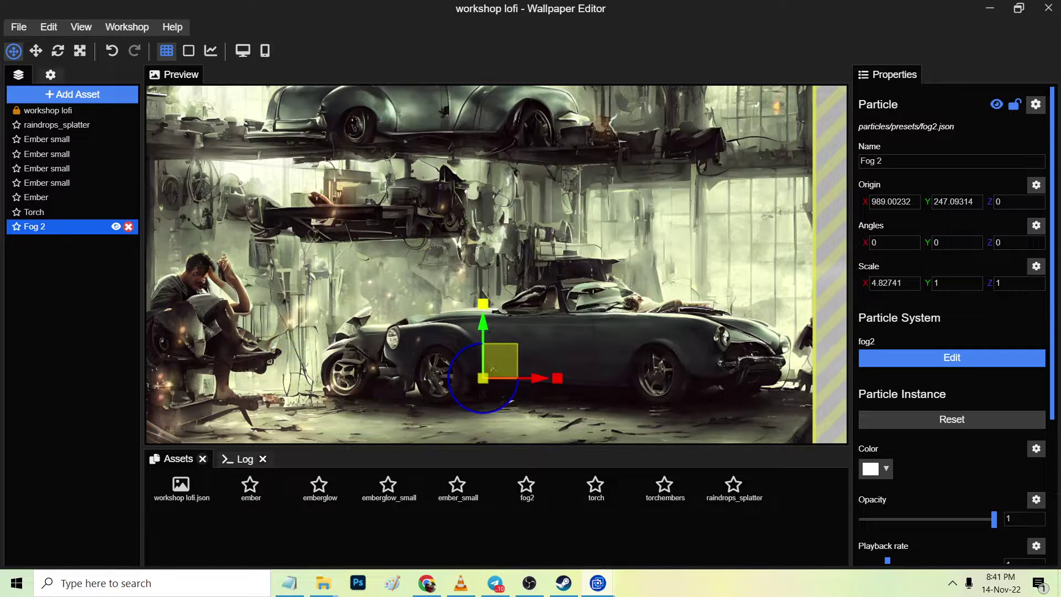
pyautogui.moveTo(483, 304); pyautogui.dragTo(483, 307)
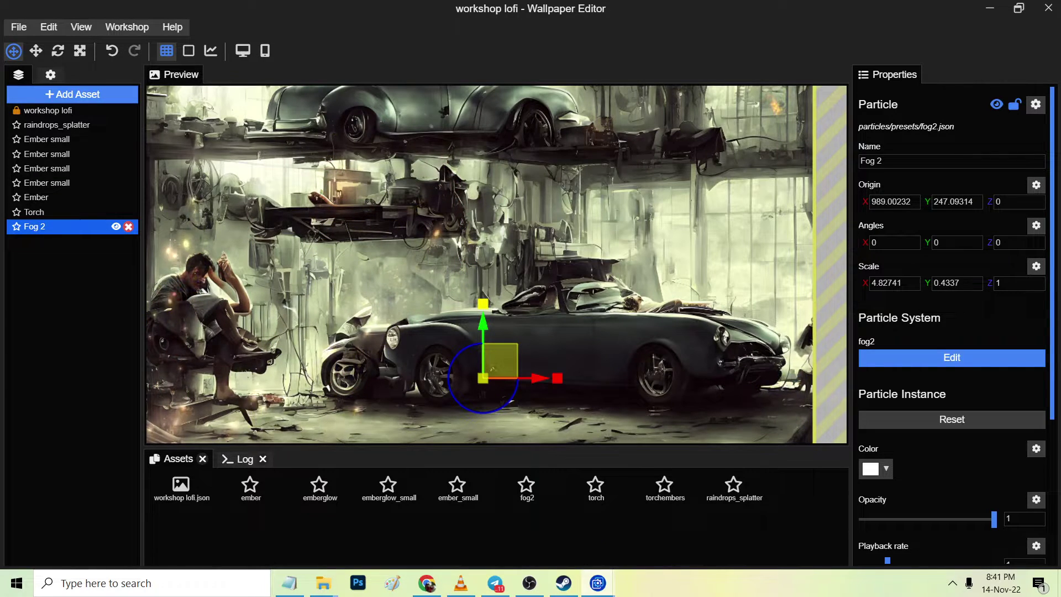
# Set the fog's opacity to 5 and lower it onto the workshop floor in front of the car, near the image's bottom edge
pyautogui.scroll(-3, 951, 321)
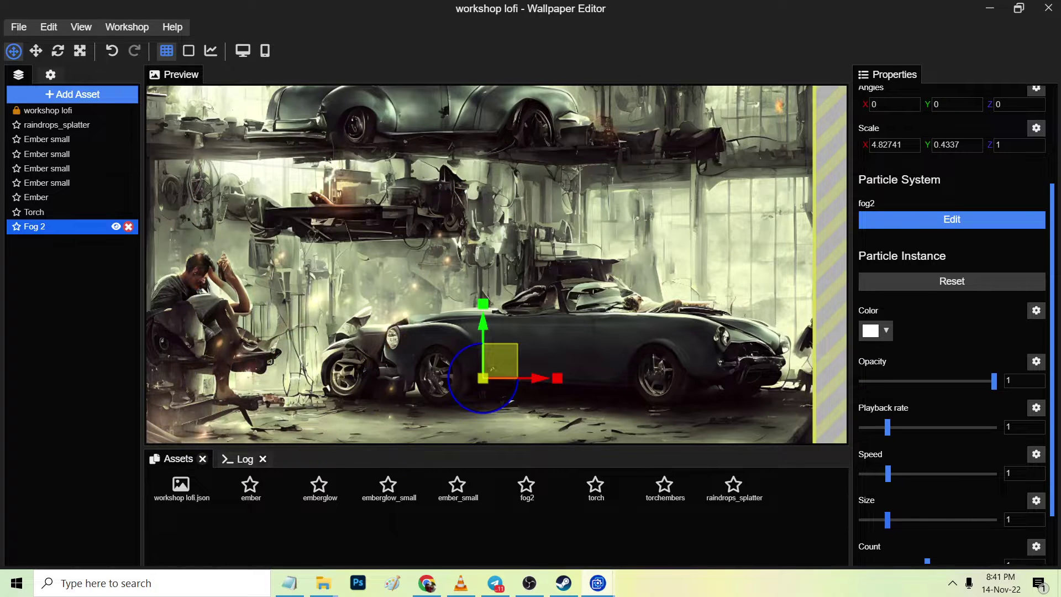
pyautogui.scroll(-1, 952, 321)
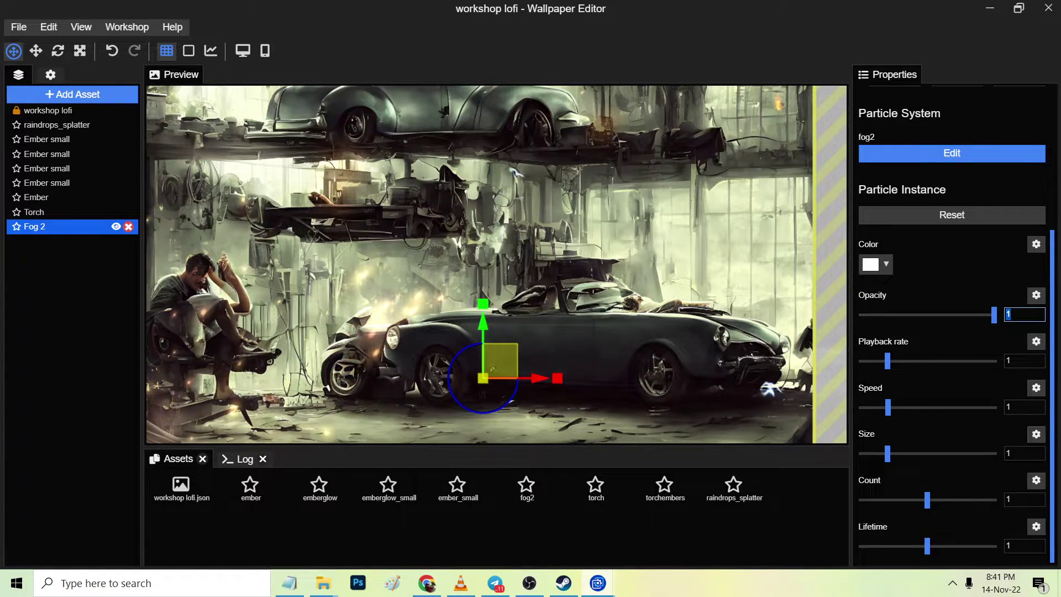
pyautogui.press('Return')
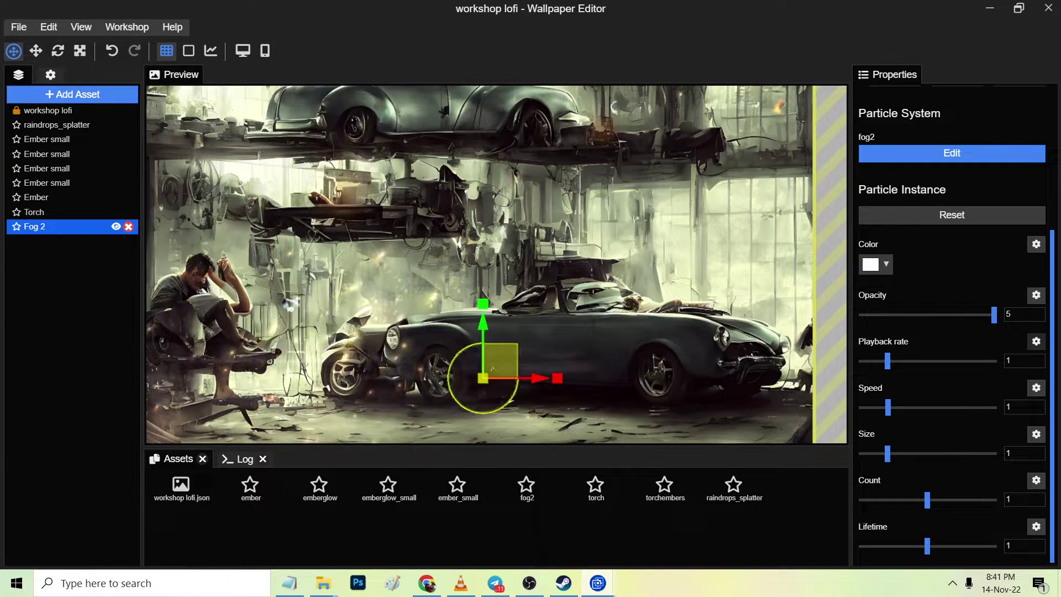
pyautogui.scroll(-2, 497, 265)
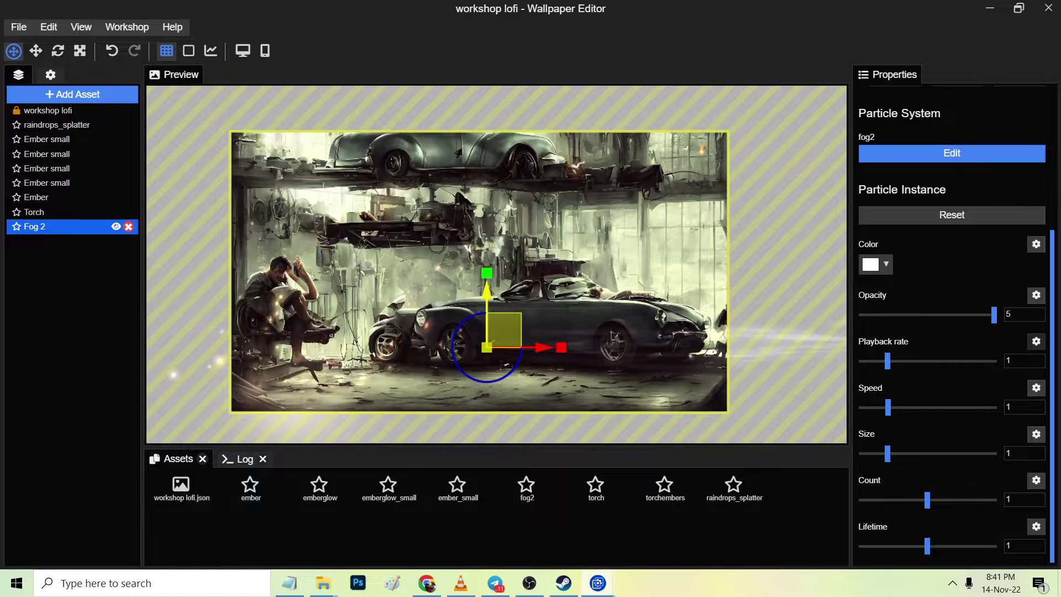
pyautogui.moveTo(486, 301); pyautogui.dragTo(505, 367)
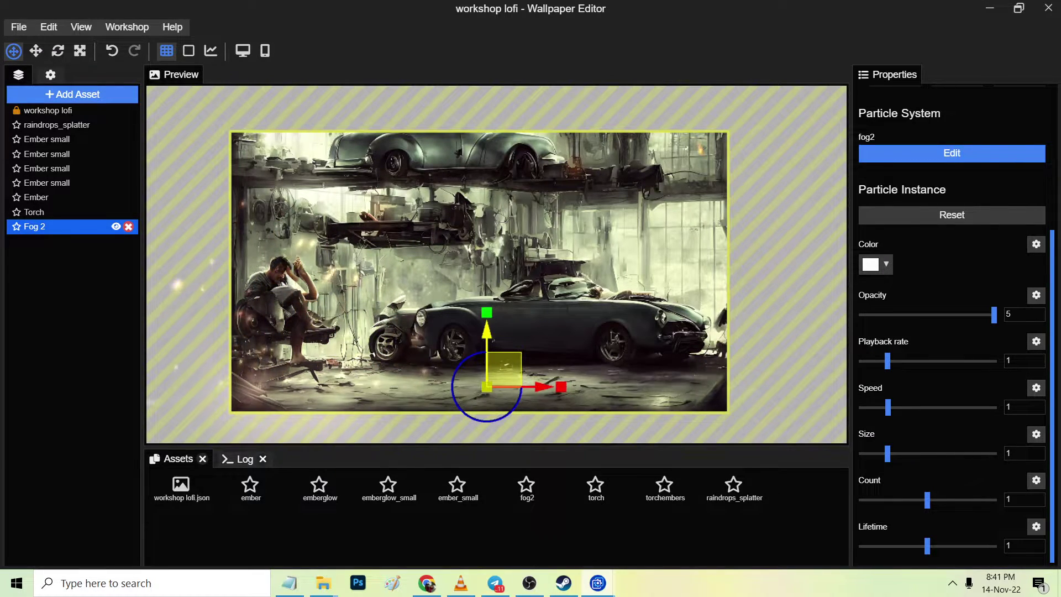
# Save the project, and add the Light Shafts preset to the scene with the Light shafts 1 variant
pyautogui.hotkey('ctrl', 's')
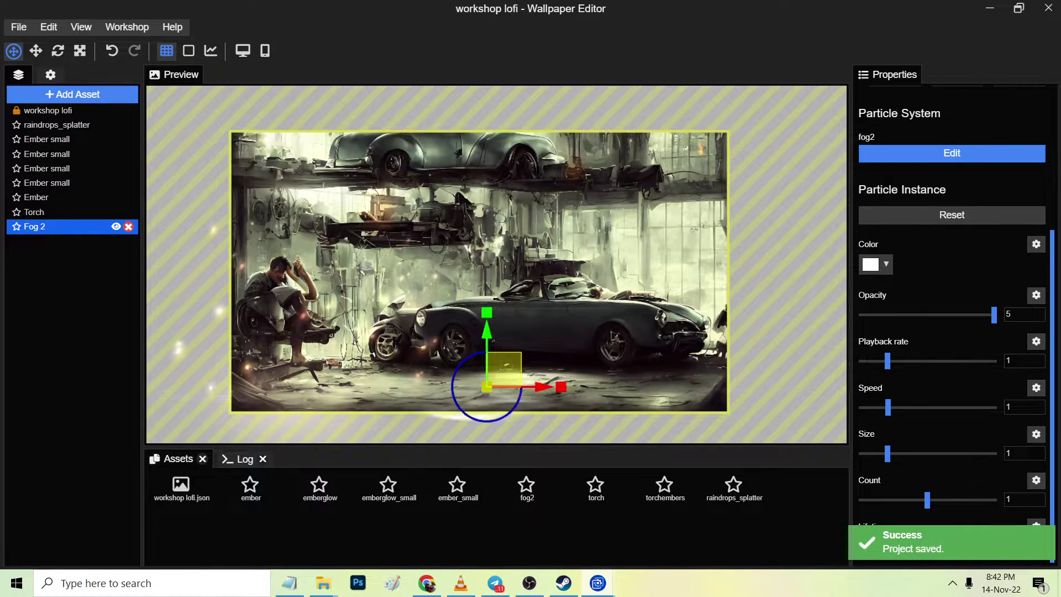
pyautogui.click(72, 94)
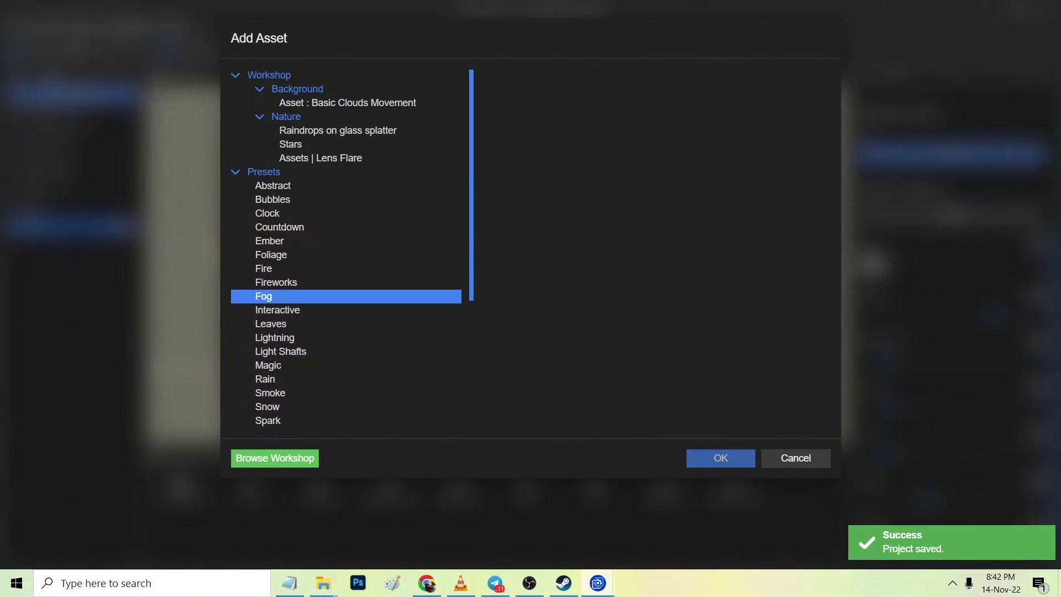
pyautogui.click(280, 352)
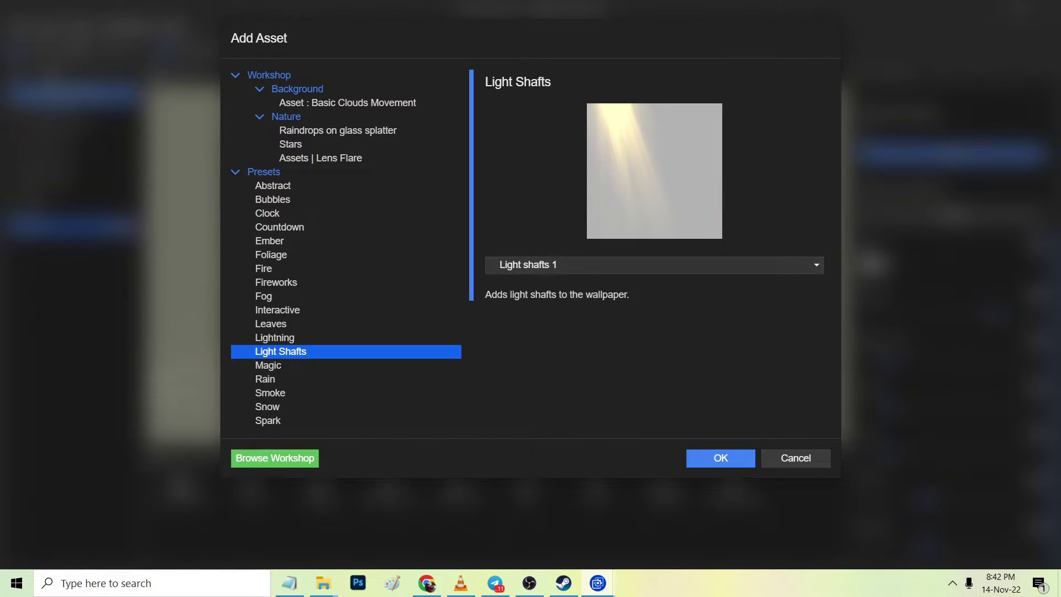
pyautogui.press('Return')
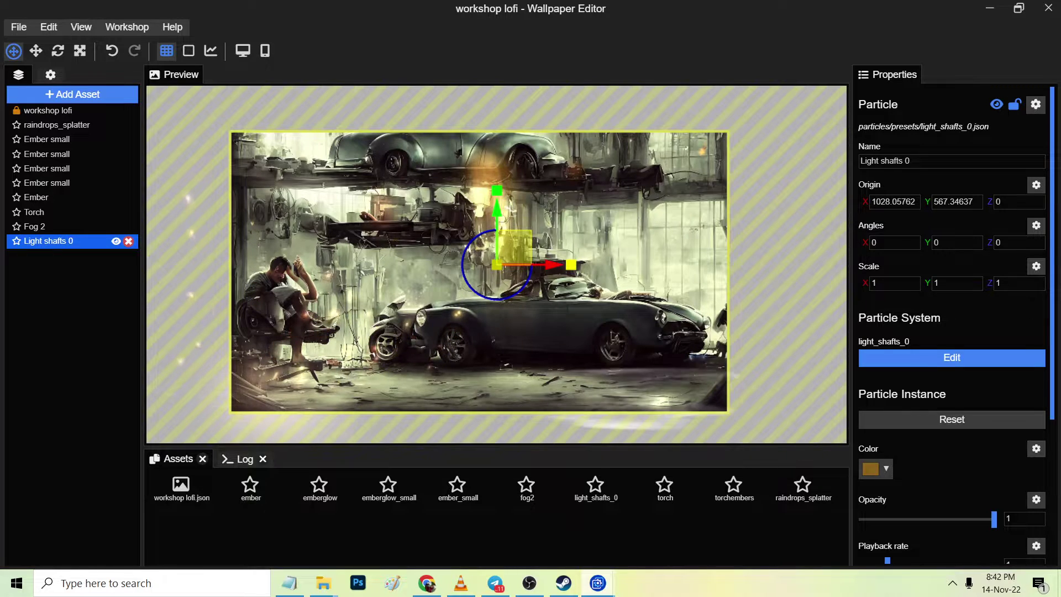
# Stretch the light shafts vertically to a Y scale of about 1.78 and place them over the seated man, at about X 267, Y 316
pyautogui.moveTo(514, 247); pyautogui.dragTo(264, 223)
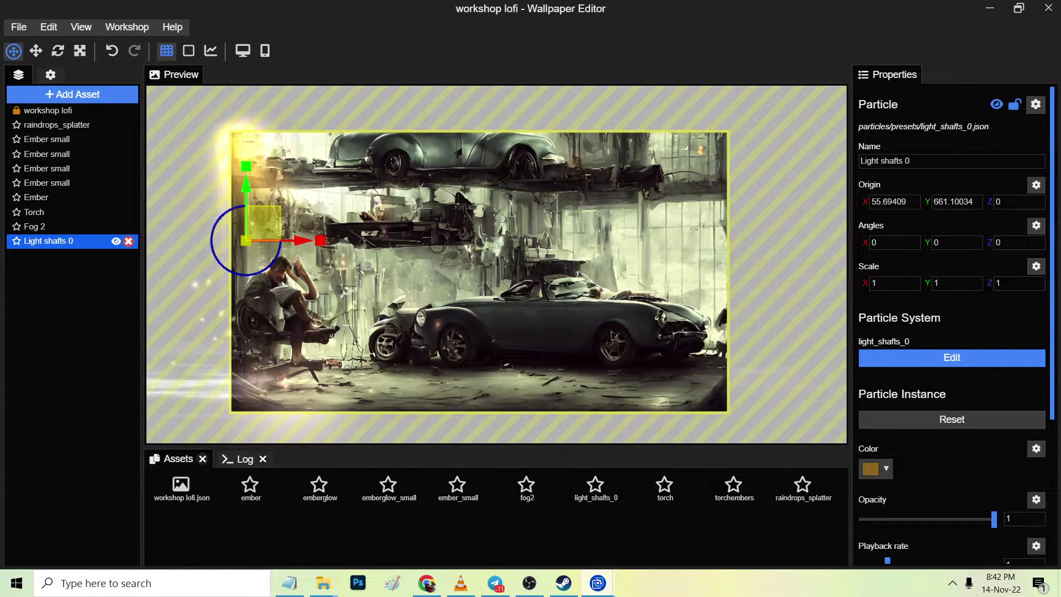
pyautogui.moveTo(246, 166); pyautogui.dragTo(246, 108)
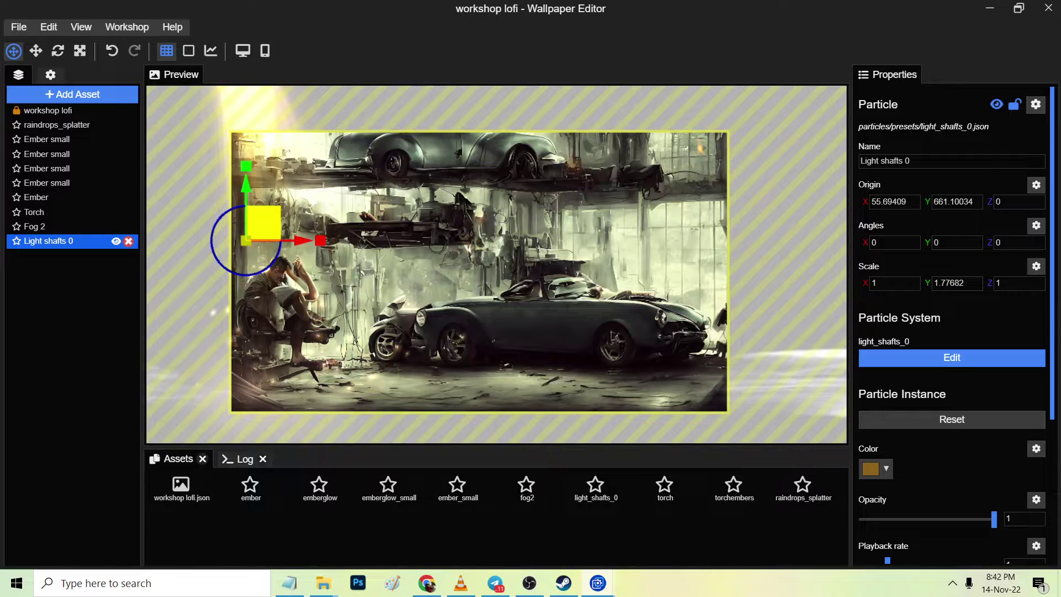
pyautogui.moveTo(263, 222); pyautogui.dragTo(313, 311)
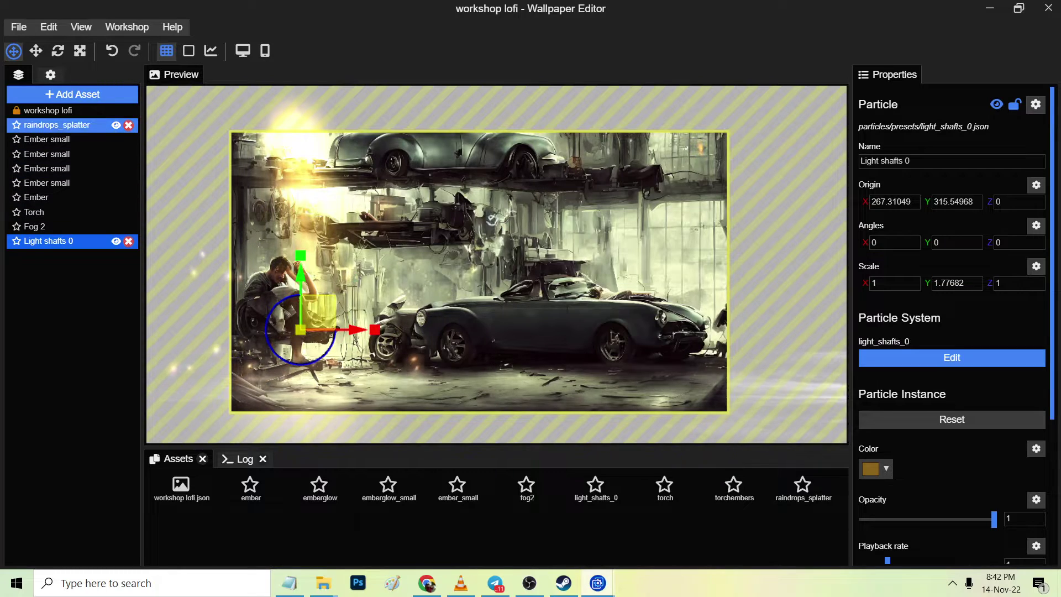
pyautogui.click(61, 110)
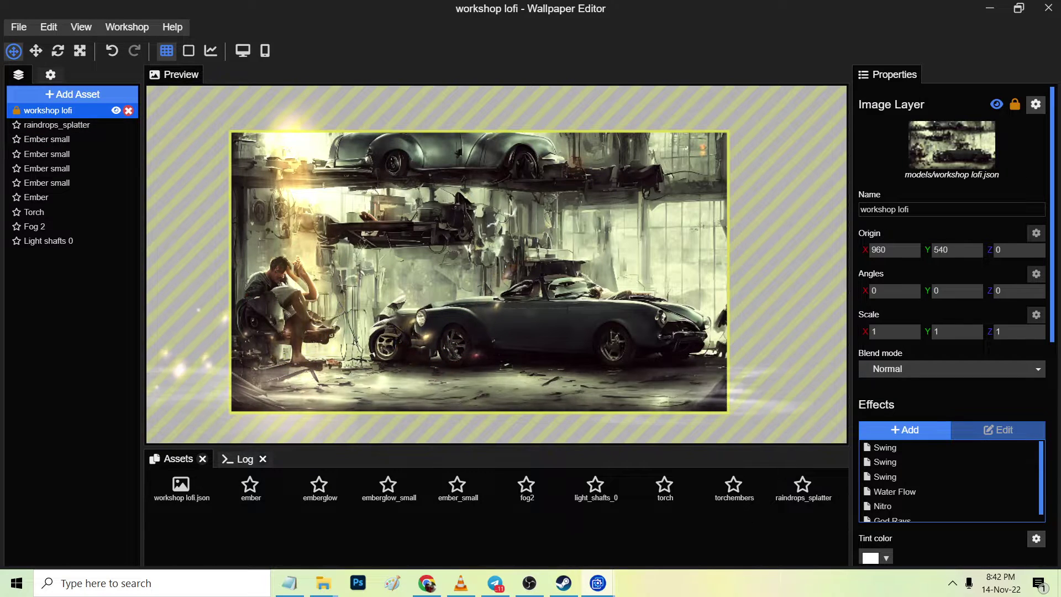
# Add the Smoke preset to the scene with the Vapor 2 variant
pyautogui.click(73, 94)
pyautogui.click(264, 268)
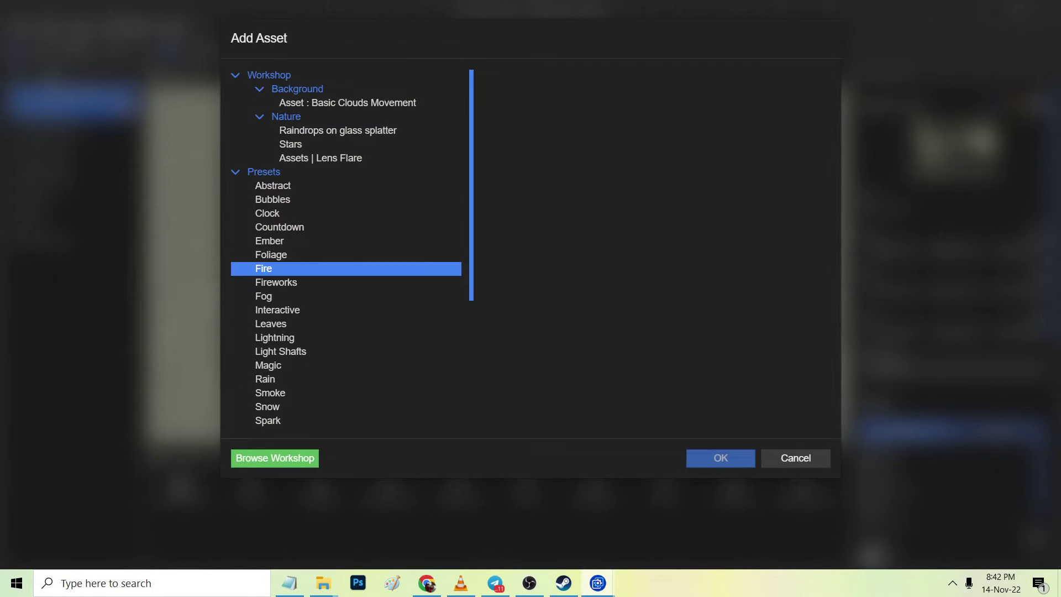
pyautogui.click(276, 282)
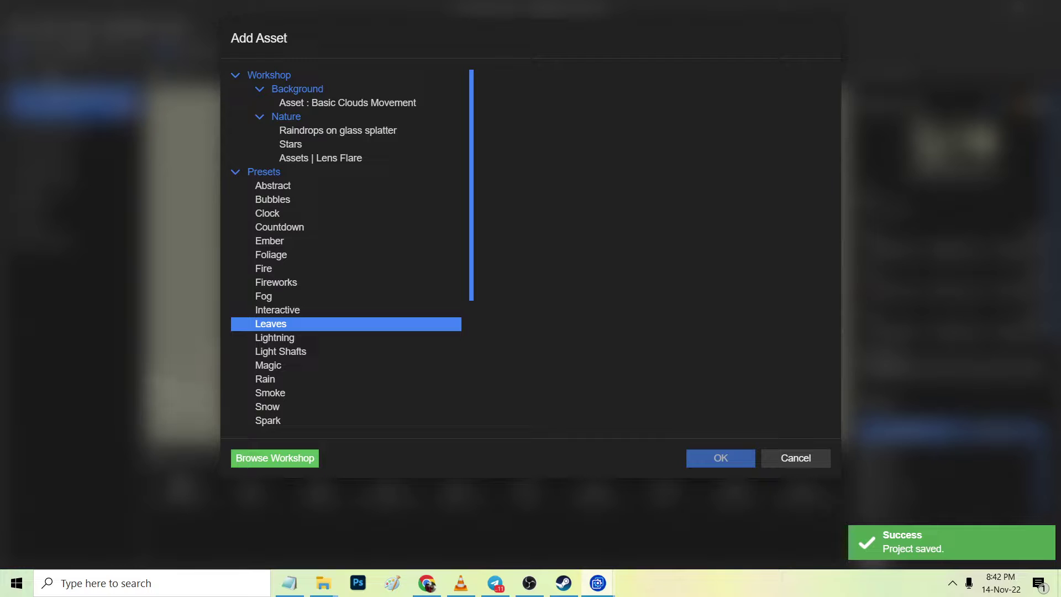
pyautogui.click(275, 337)
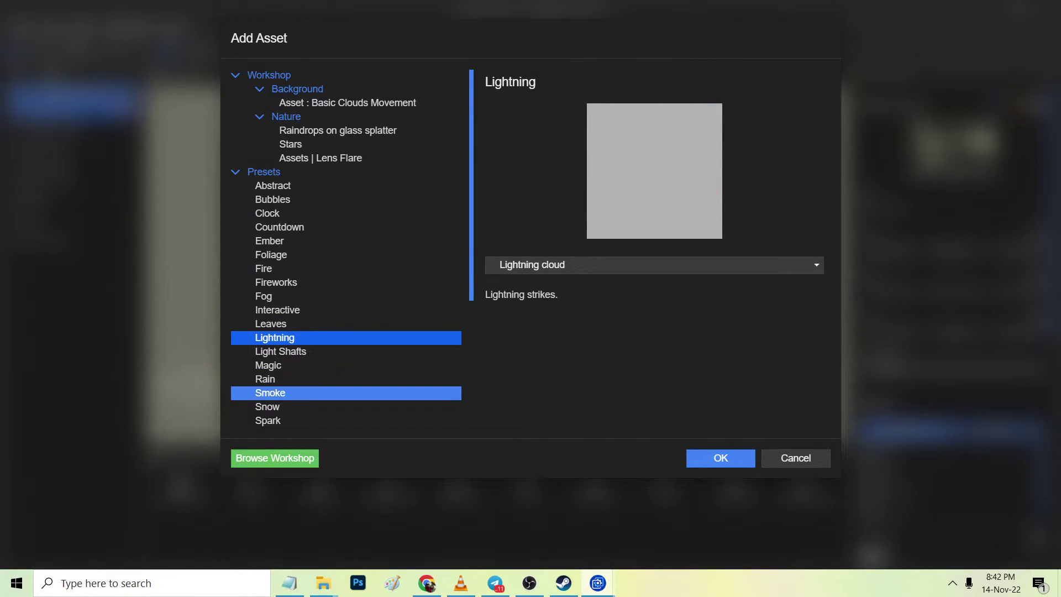
pyautogui.click(270, 392)
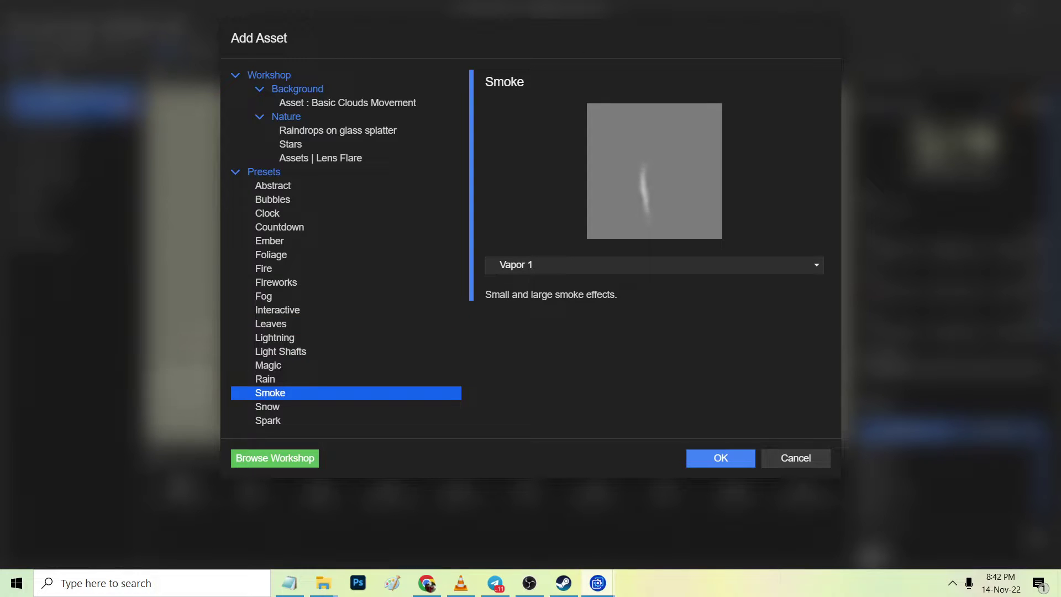
pyautogui.click(654, 265)
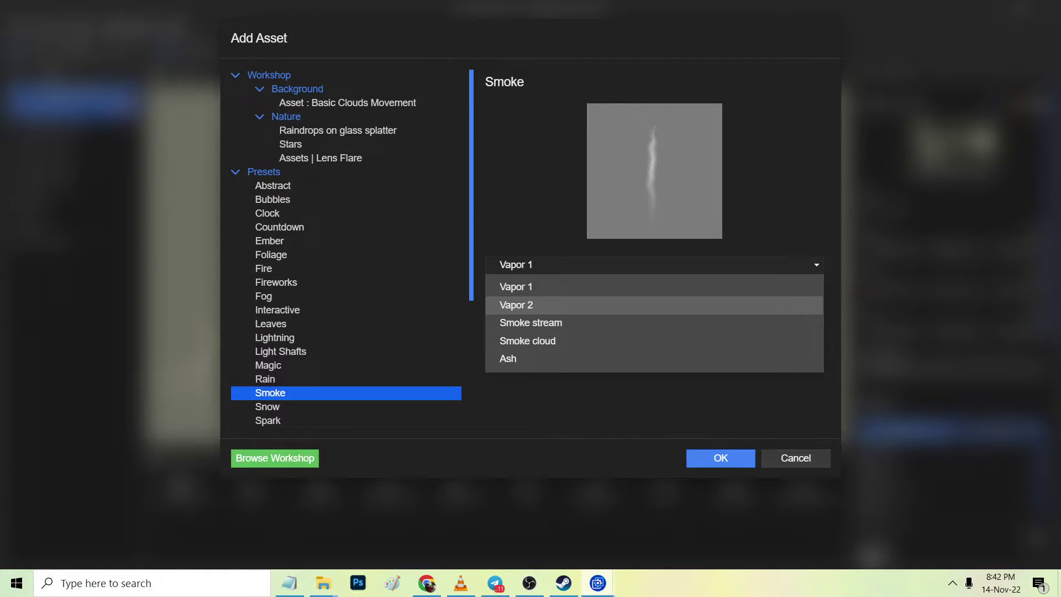
pyautogui.click(516, 304)
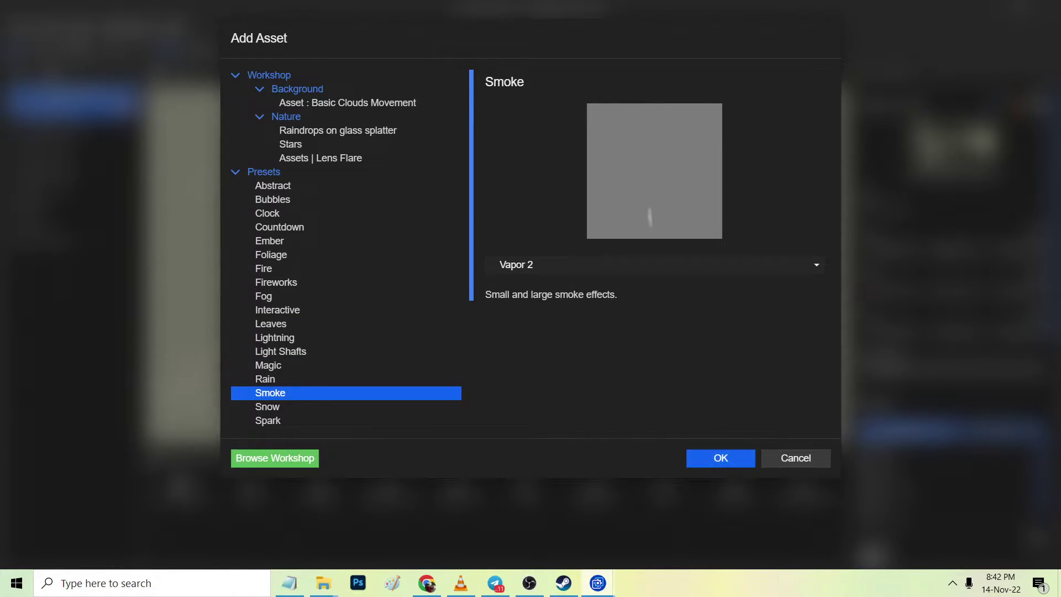
pyautogui.click(720, 458)
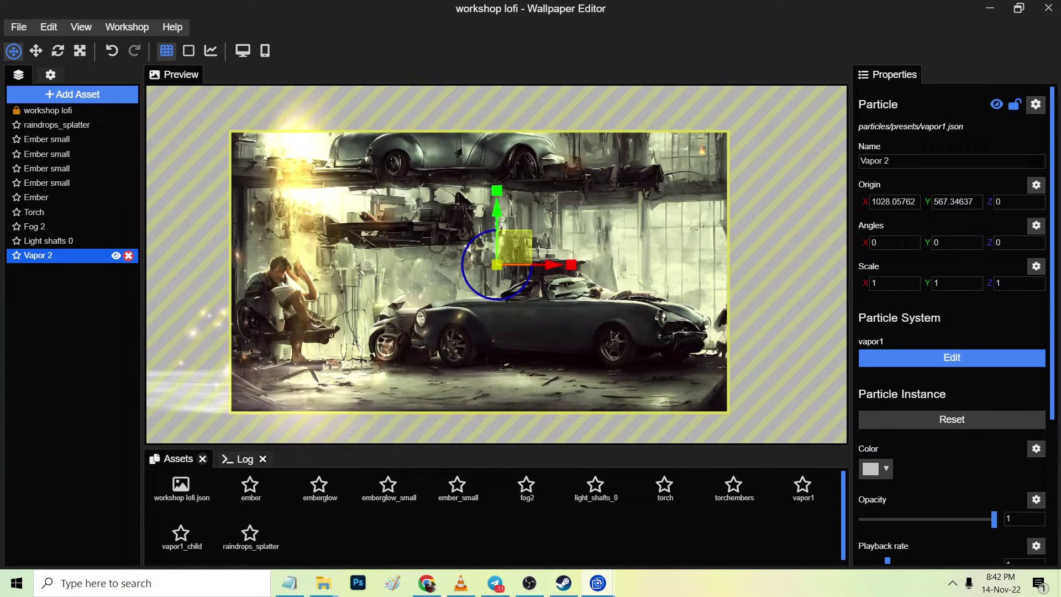
# Move the vapor particle just above the seated man's raised hand, at about X 256, Y 616
pyautogui.moveTo(513, 249); pyautogui.dragTo(317, 234)
pyautogui.scroll(4, 496, 265)
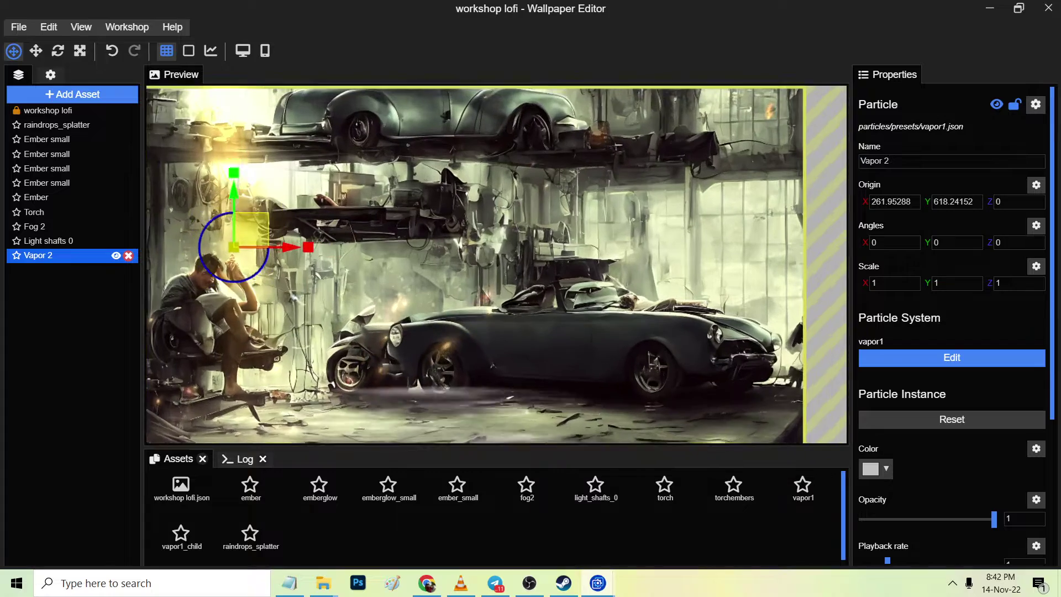
pyautogui.moveTo(387, 260); pyautogui.dragTo(616, 293)
pyautogui.scroll(5, 498, 265)
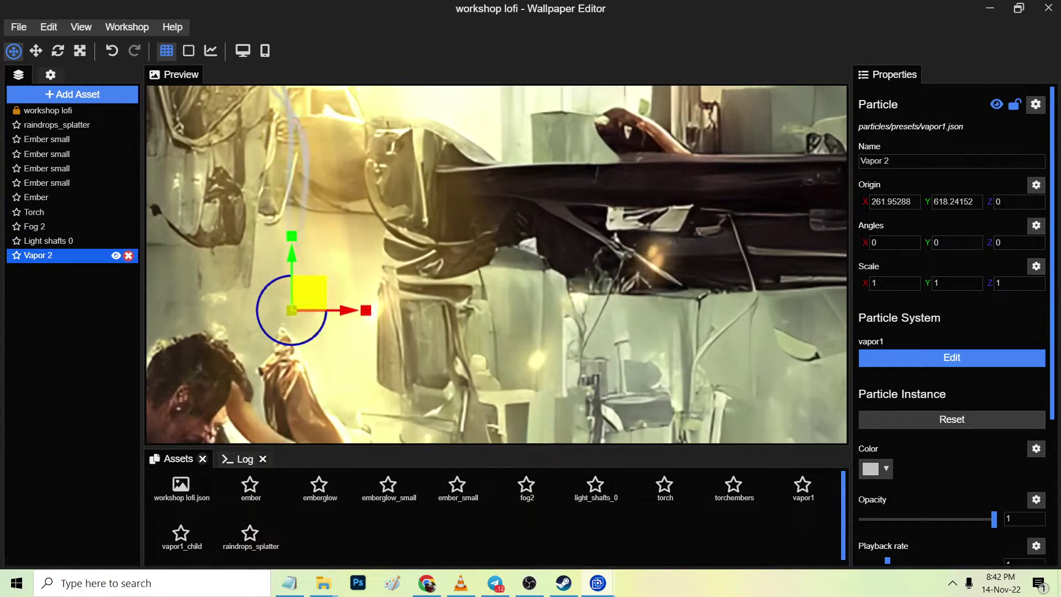
pyautogui.moveTo(309, 293); pyautogui.dragTo(279, 334)
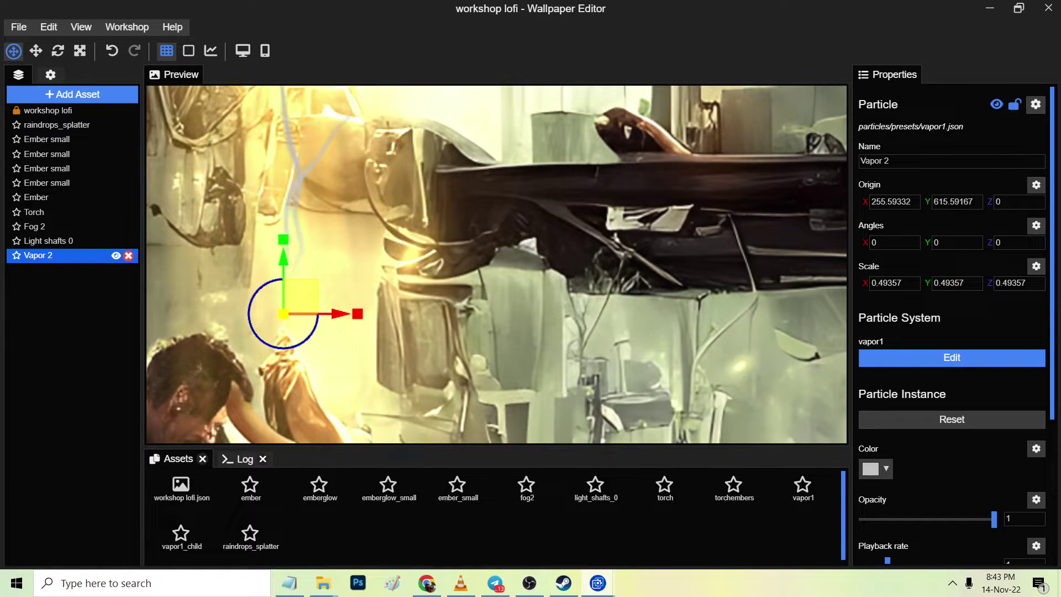
# Shrink the vapor particle uniformly to a scale of about 0.05 and save the project
pyautogui.moveTo(283, 314); pyautogui.dragTo(281, 328)
pyautogui.moveTo(846, 282); pyautogui.dragTo(840, 282)
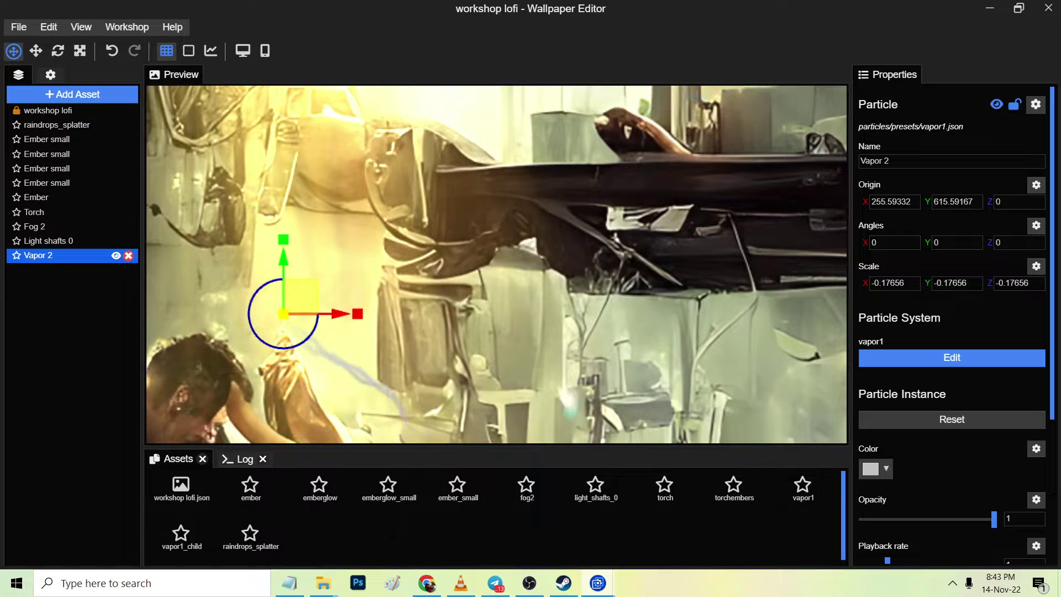
pyautogui.moveTo(283, 313); pyautogui.dragTo(283, 312)
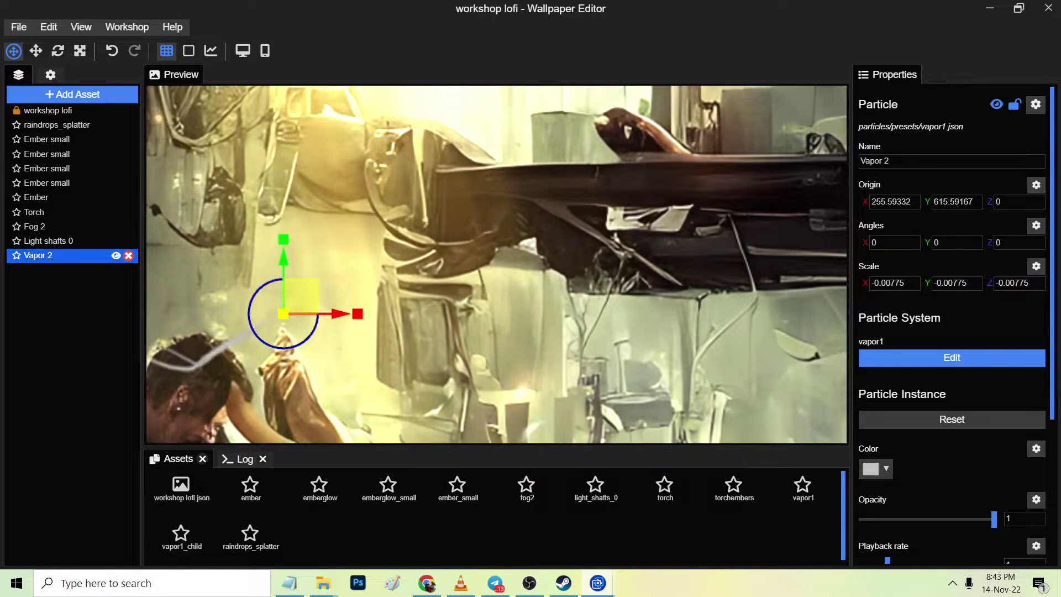
pyautogui.moveTo(283, 313); pyautogui.dragTo(283, 307)
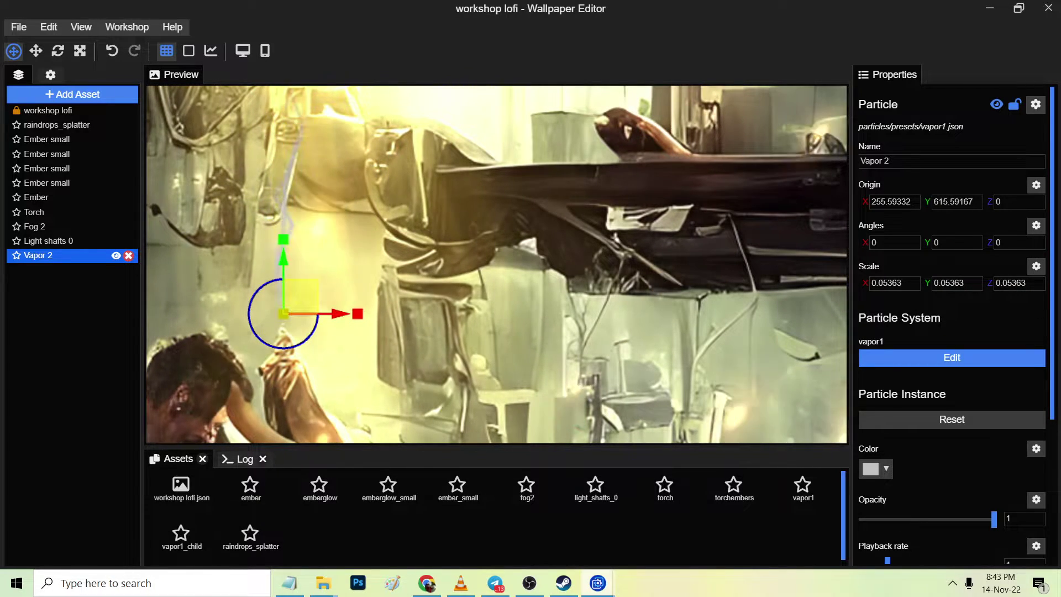
pyautogui.scroll(-3, 497, 264)
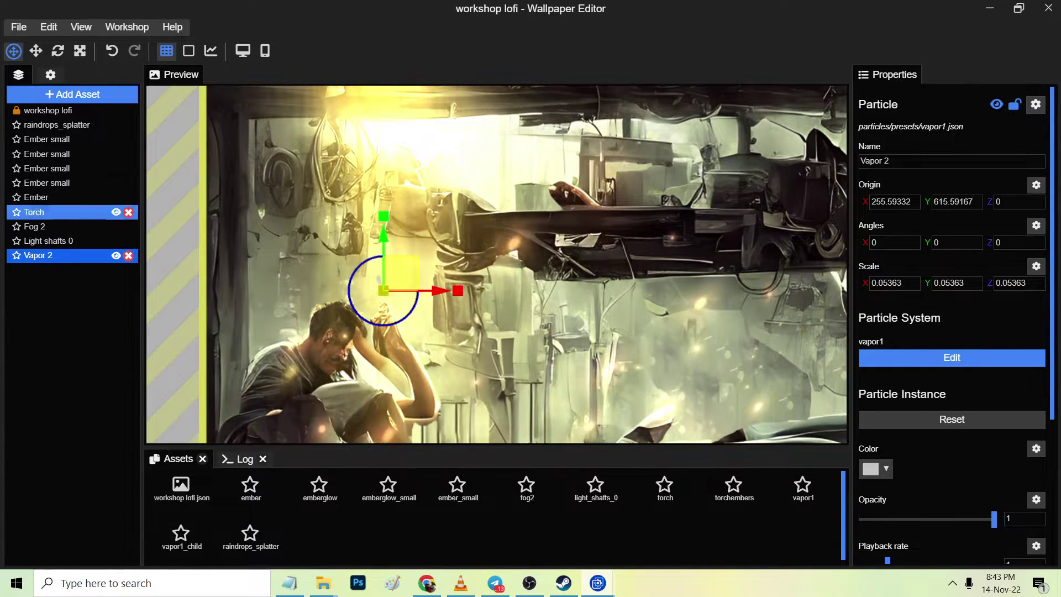
pyautogui.click(60, 110)
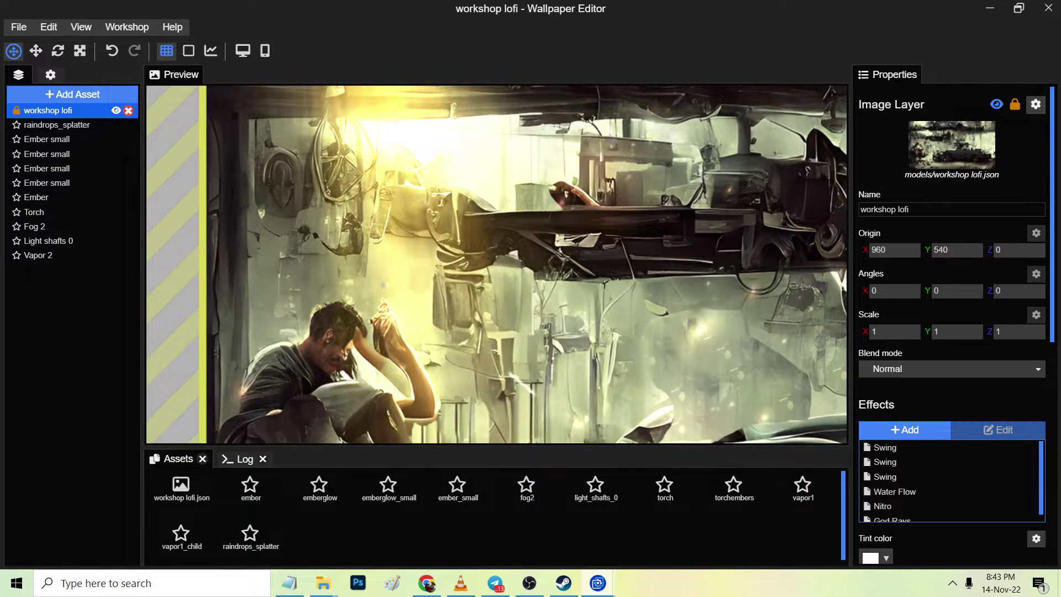
pyautogui.scroll(3, 525, 276)
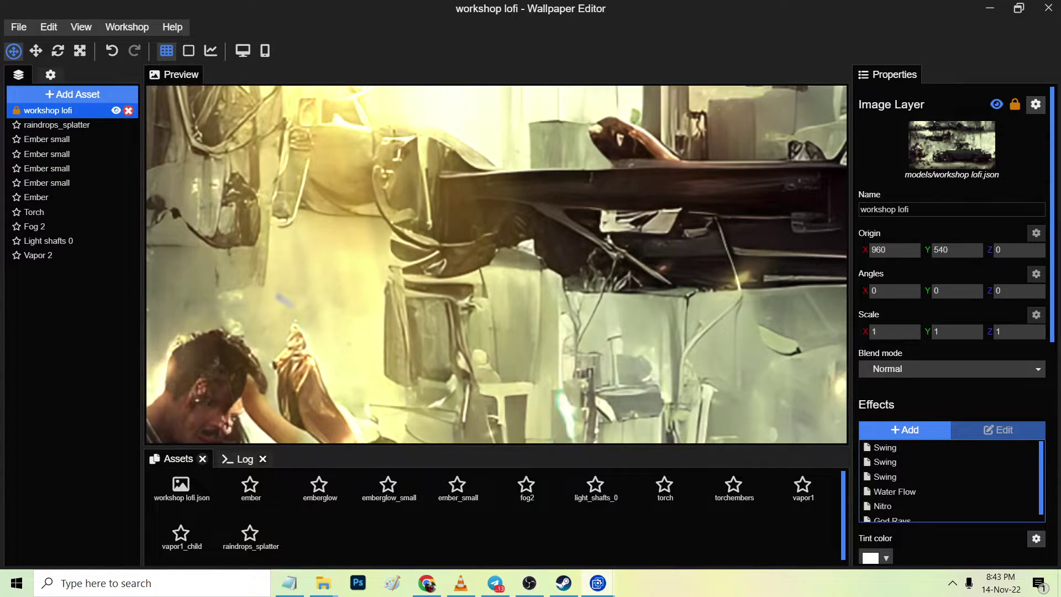
pyautogui.hotkey('ctrl', 's')
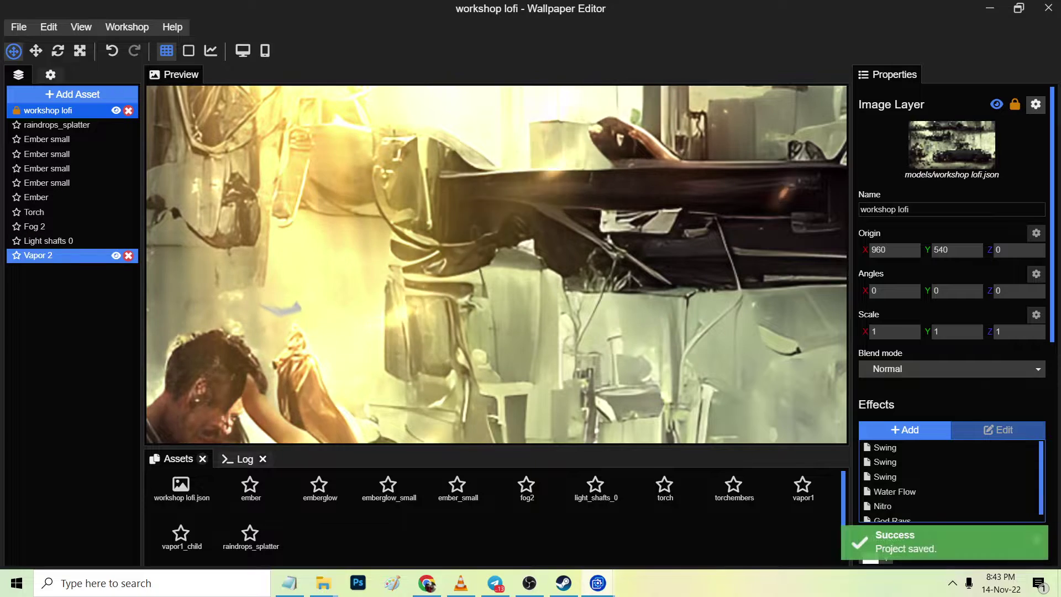
# Enlarge the vapor particle uniformly to a scale of about 0.08 and save the project
pyautogui.click(60, 256)
pyautogui.moveTo(296, 310); pyautogui.dragTo(317, 293)
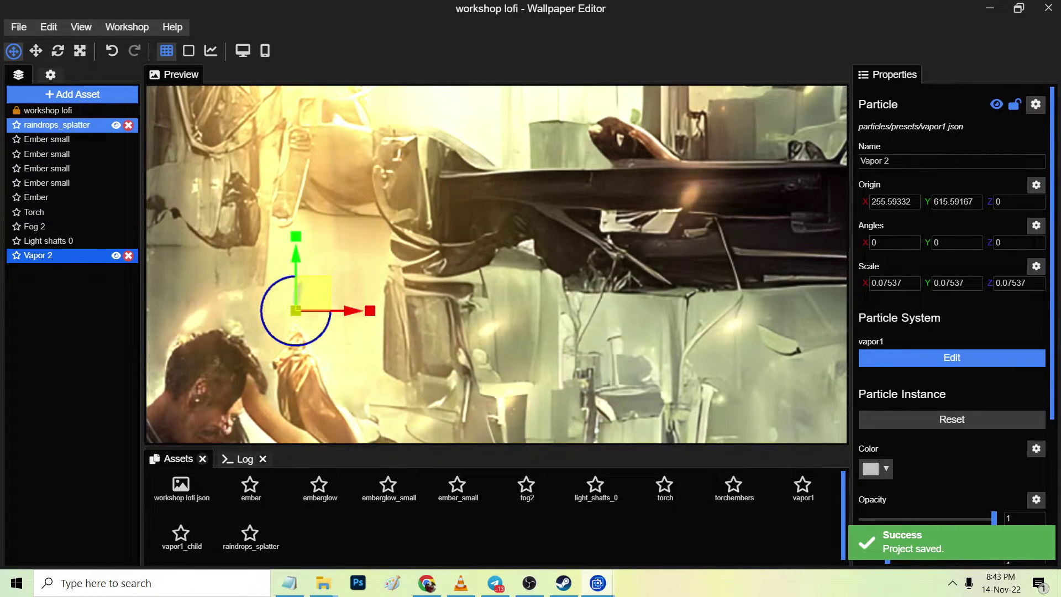
pyautogui.click(60, 110)
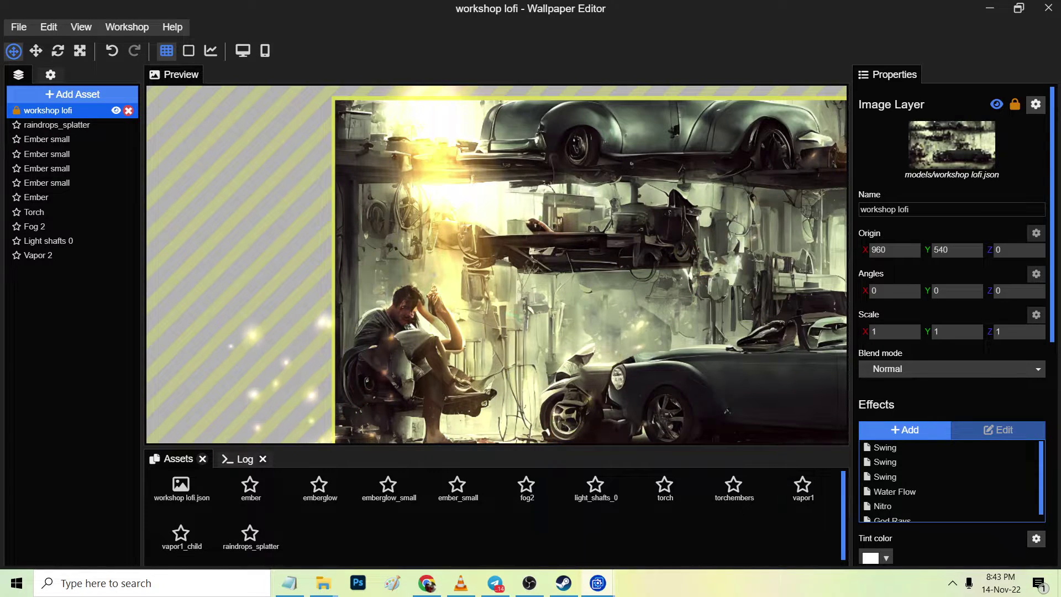
pyautogui.hotkey('ctrl', 's')
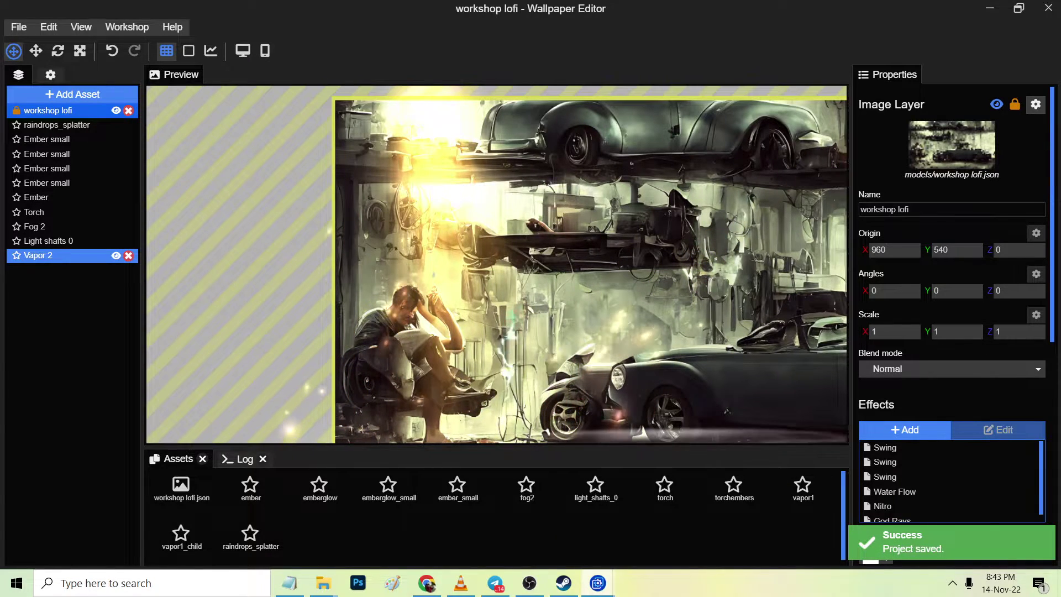
# Enlarge the vapor particle uniformly to a scale of about 0.32 and lower it toward the man's hand, to about Y 592
pyautogui.click(58, 256)
pyautogui.moveTo(434, 279); pyautogui.dragTo(484, 229)
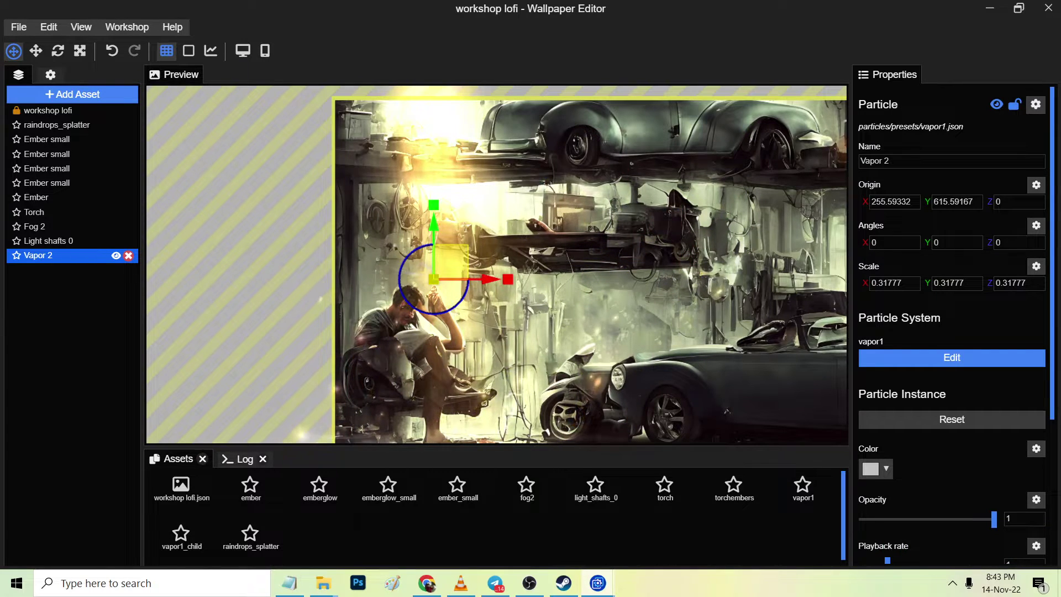
pyautogui.click(58, 110)
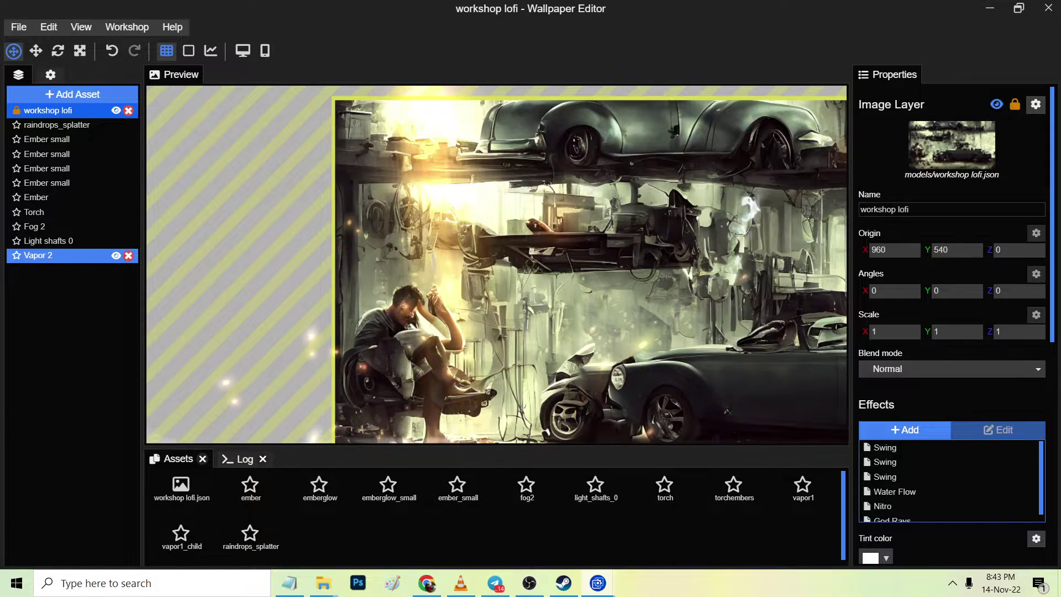
pyautogui.click(49, 254)
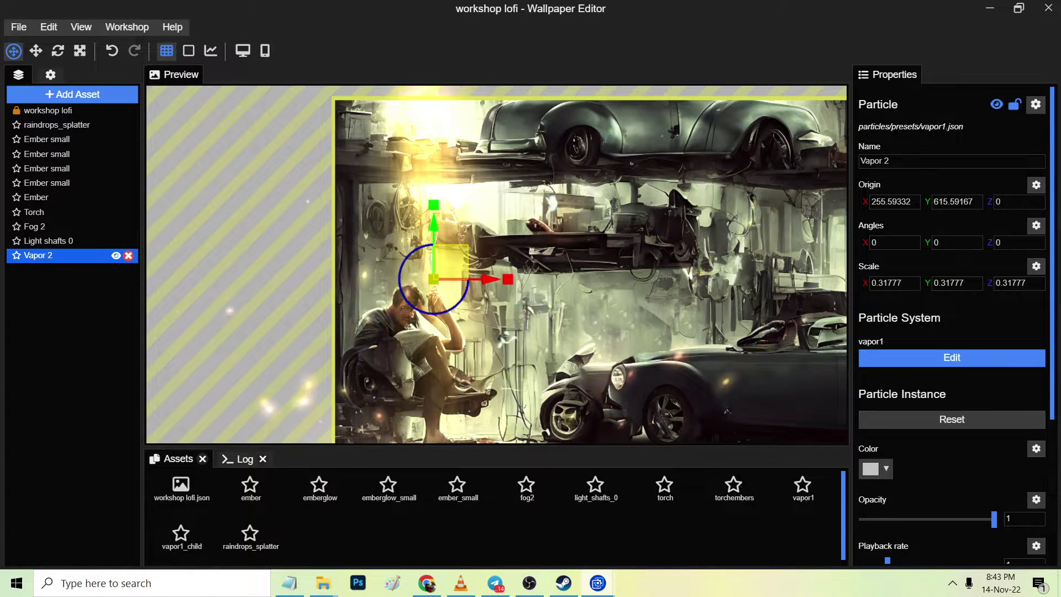
pyautogui.click(47, 110)
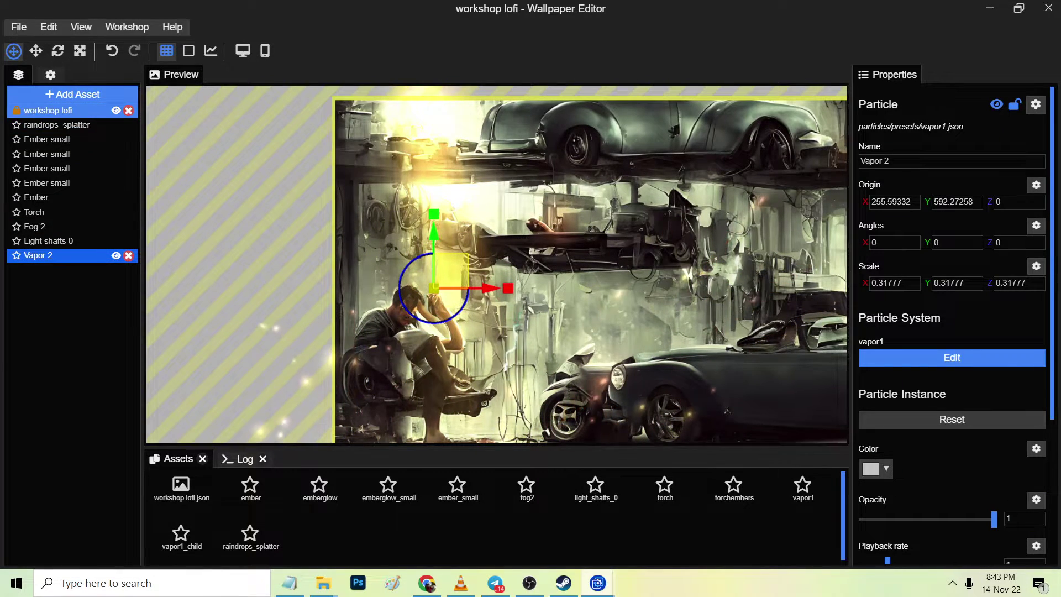
pyautogui.scroll(-3, 504, 269)
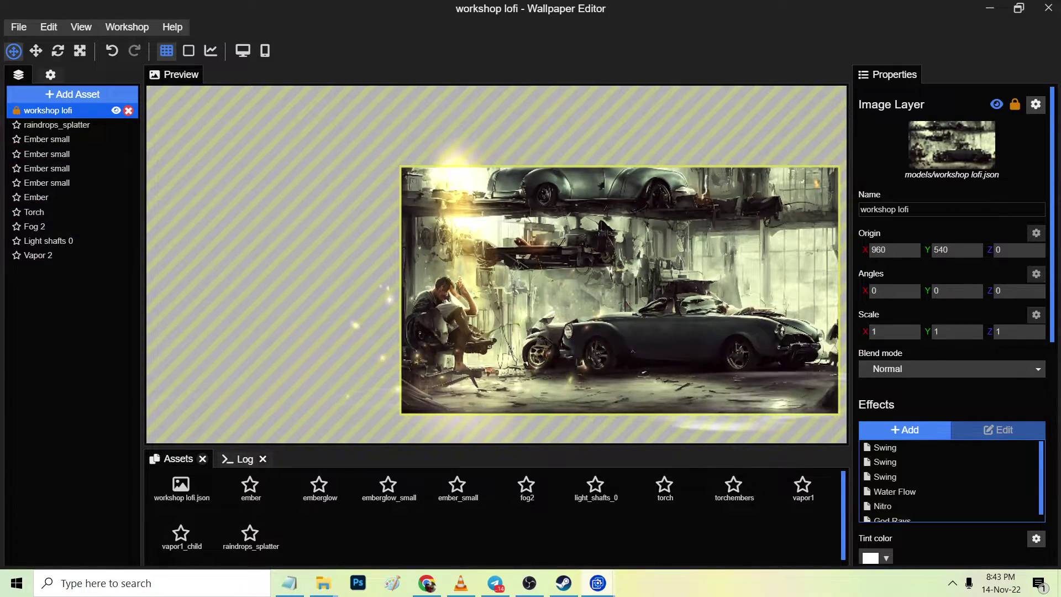
pyautogui.moveTo(504, 269); pyautogui.dragTo(345, 259)
pyautogui.scroll(4, 498, 265)
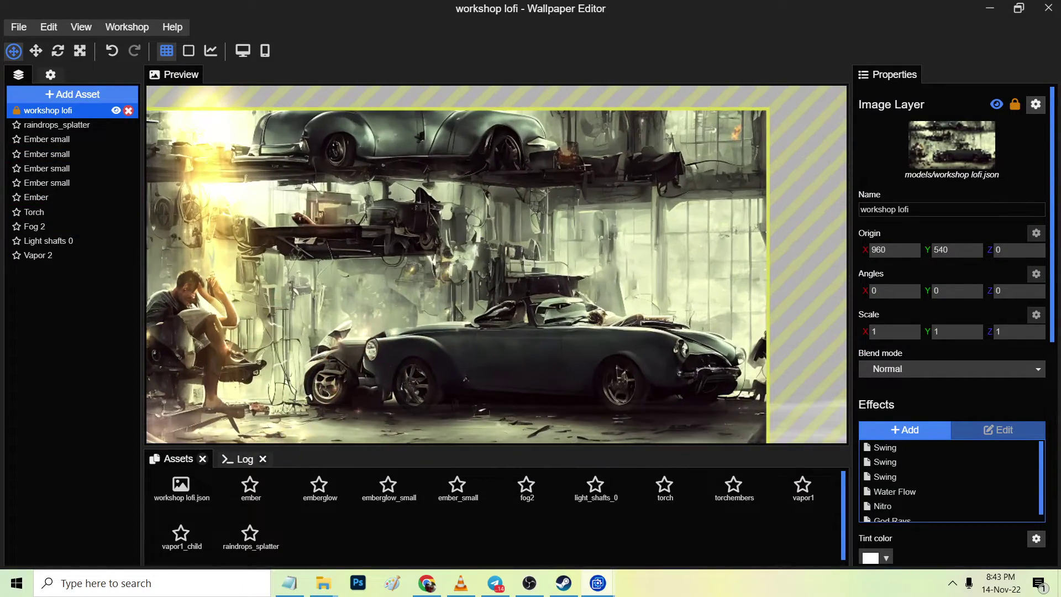
pyautogui.scroll(-2, 498, 264)
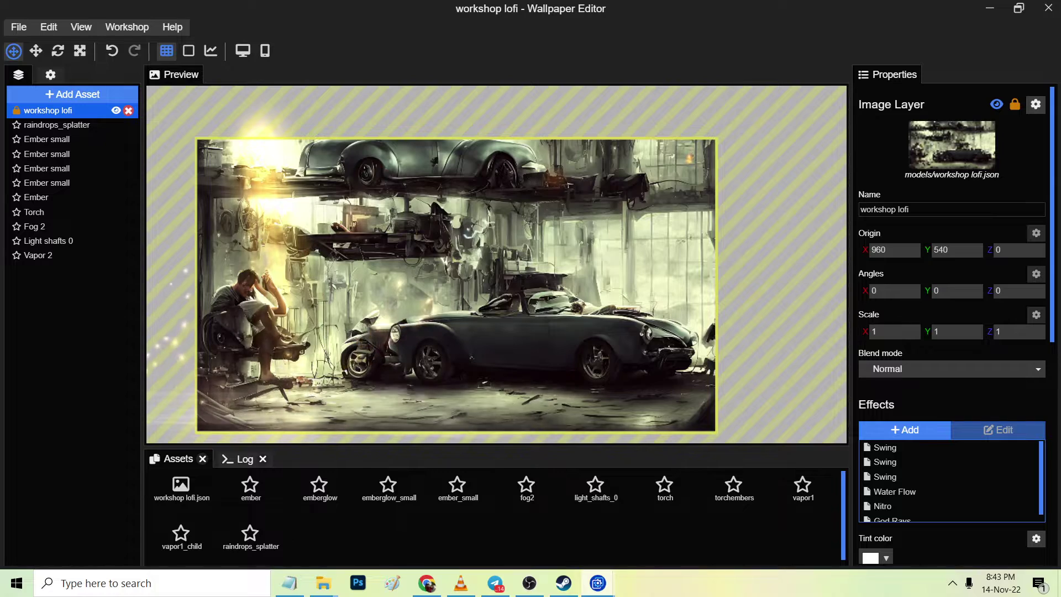
# Save the project with the current vapor particle setup
pyautogui.scroll(1, 496, 264)
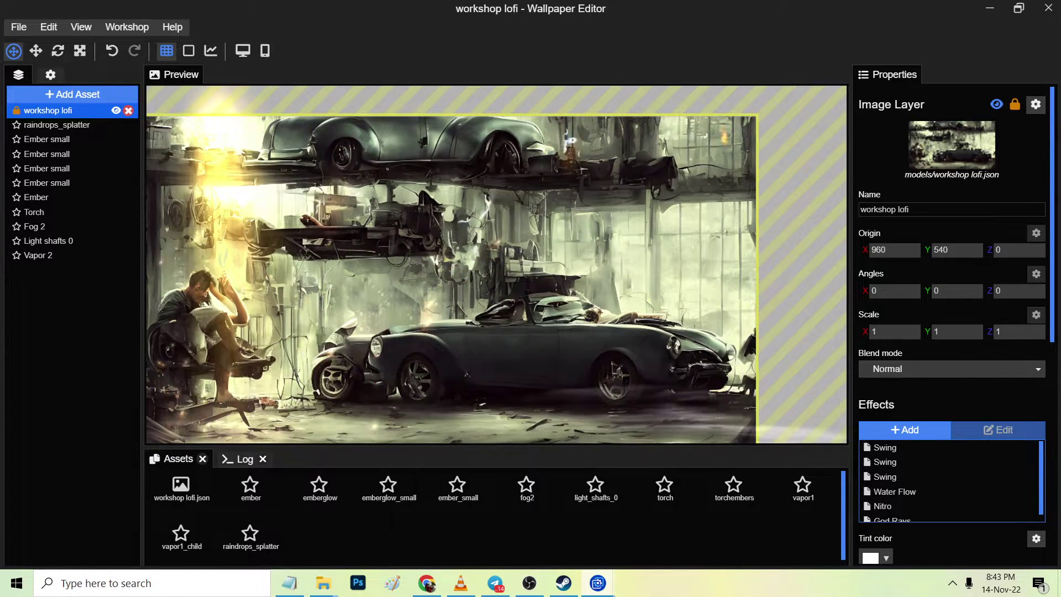
pyautogui.scroll(-1, 496, 264)
pyautogui.hotkey('ctrl', 's')
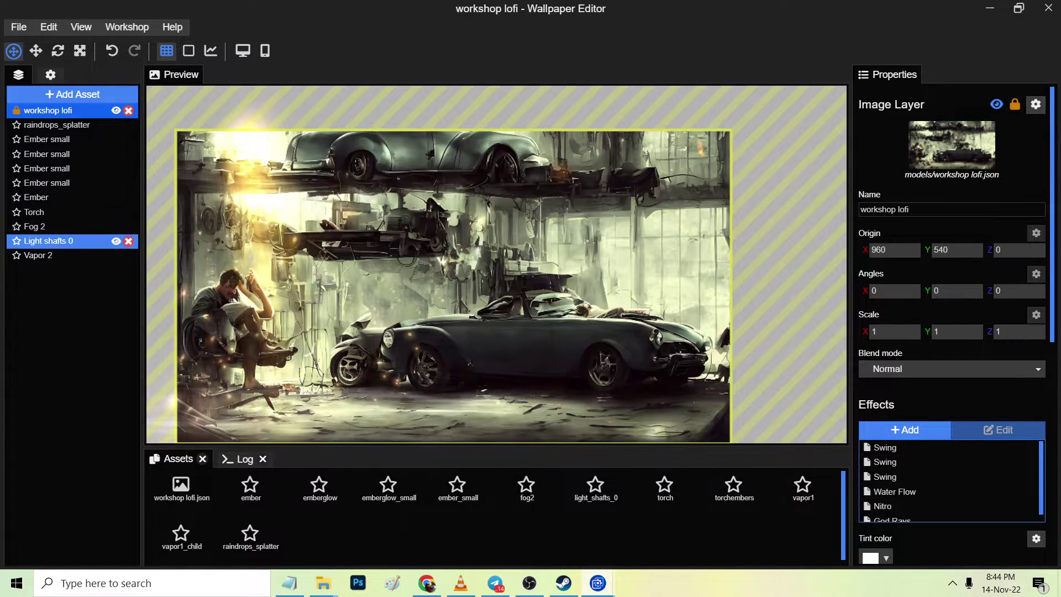
# Duplicate the light shafts particle and shrink the copy to a scale of about 0.24 by 0.42
pyautogui.click(50, 241)
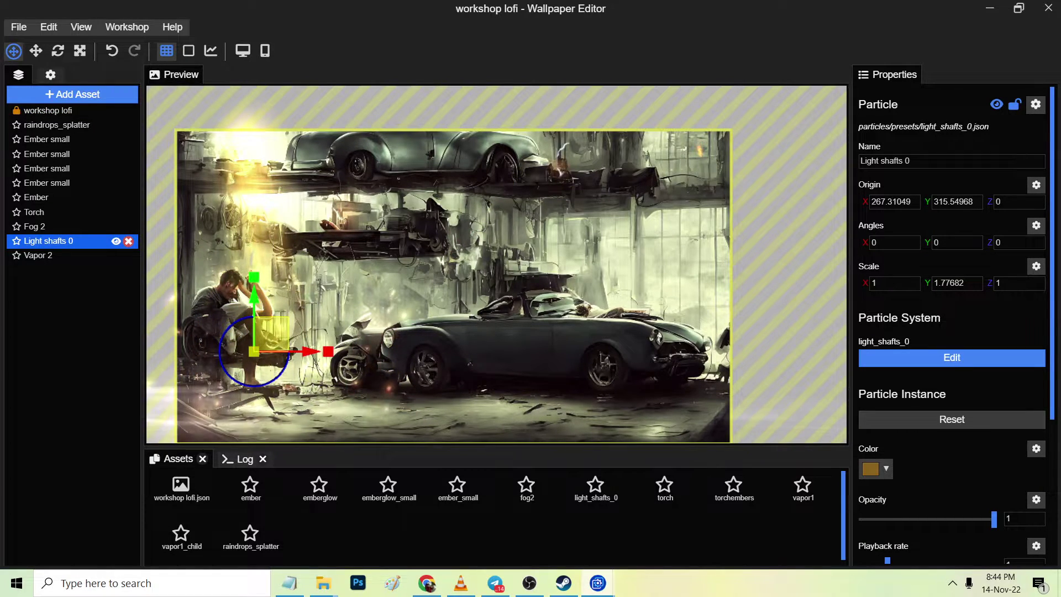
pyautogui.rightClick(77, 243)
pyautogui.click(122, 420)
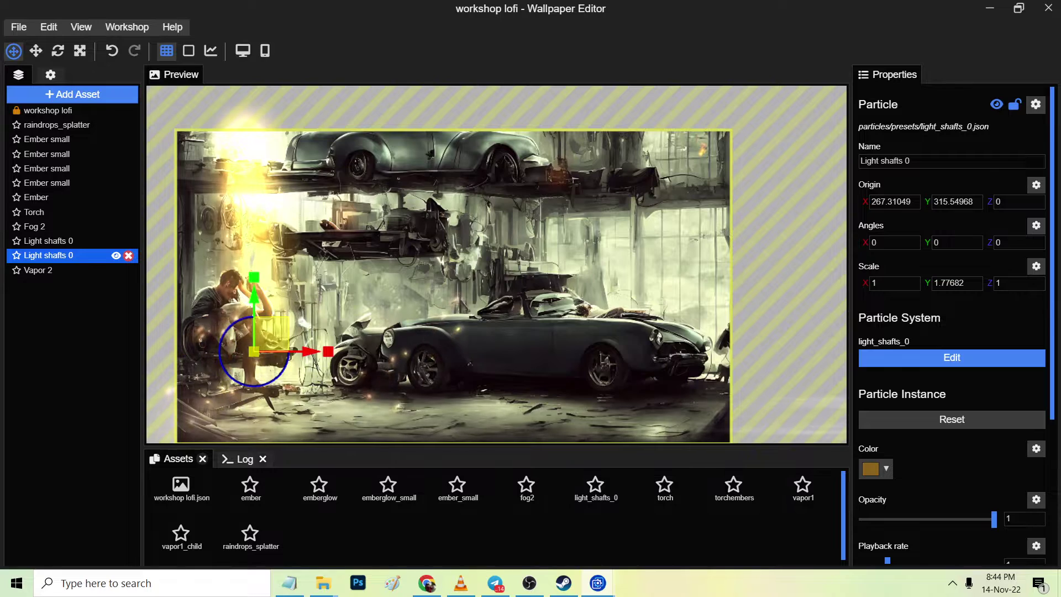
pyautogui.moveTo(269, 331); pyautogui.dragTo(462, 473)
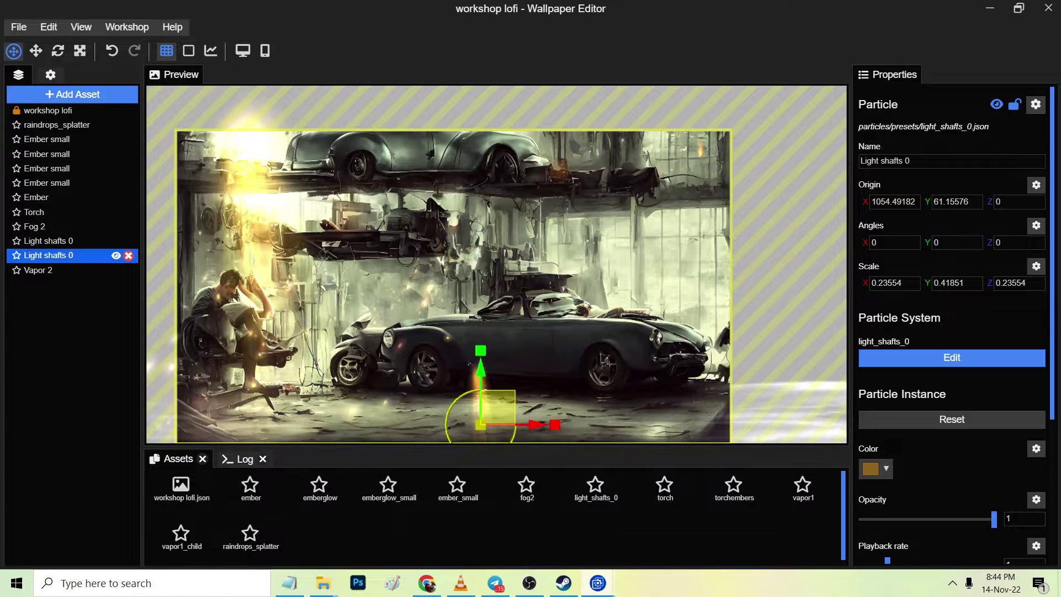
# Rotate the light shafts copy to about -102° at the front car's headlight, near X 565, Y 392, and save the project
pyautogui.moveTo(464, 395); pyautogui.dragTo(447, 413)
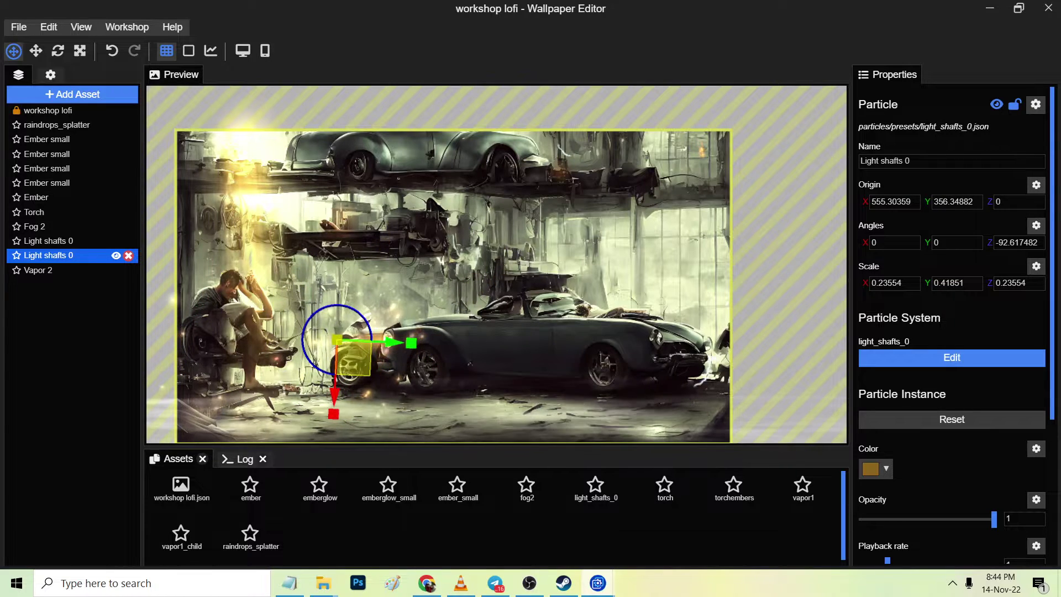
pyautogui.click(47, 110)
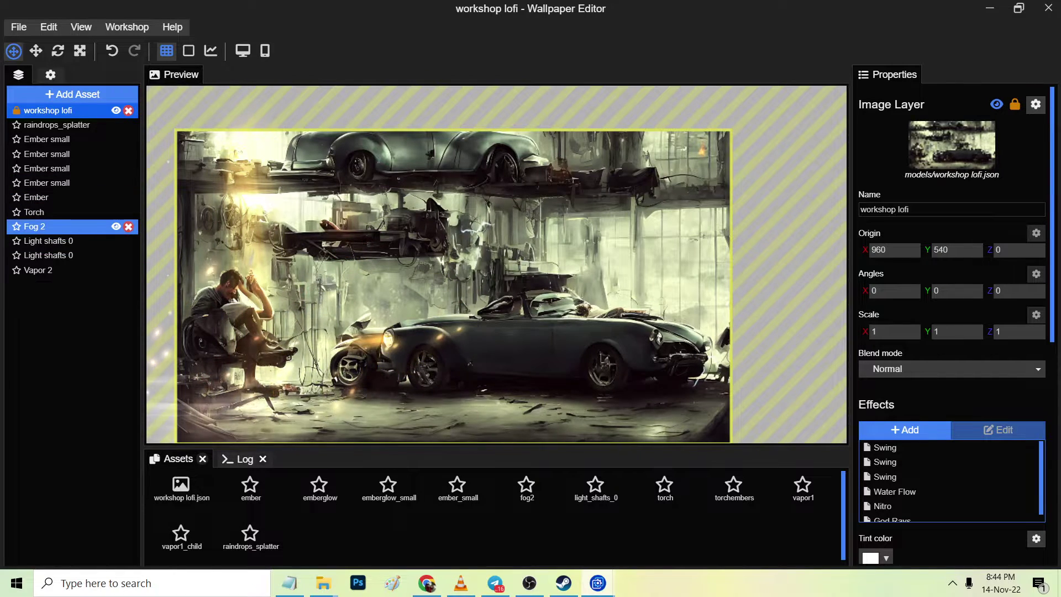
pyautogui.click(48, 255)
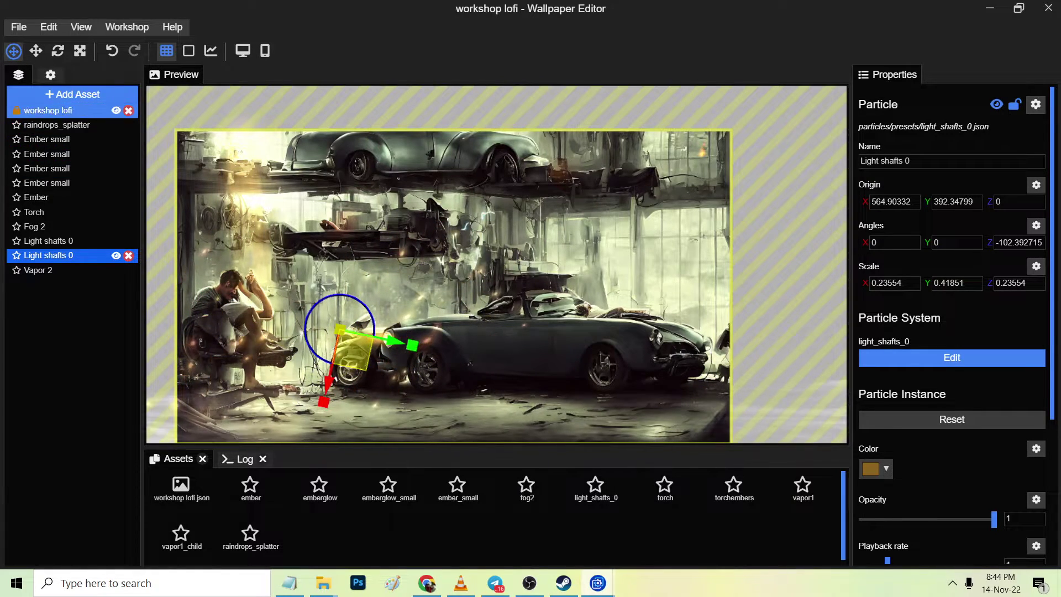
pyautogui.click(47, 110)
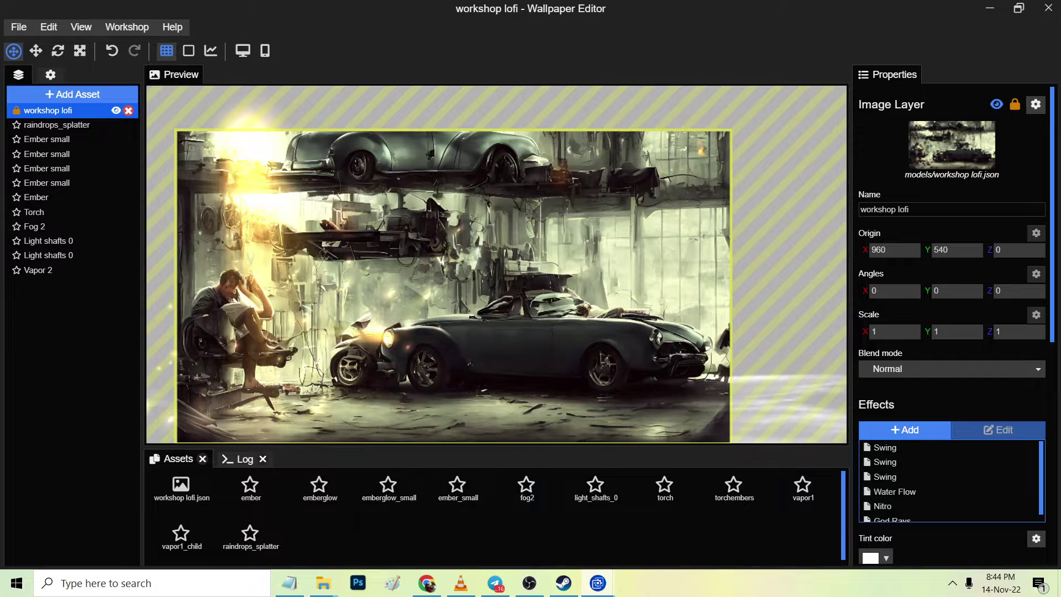
pyautogui.hotkey('ctrl', 's')
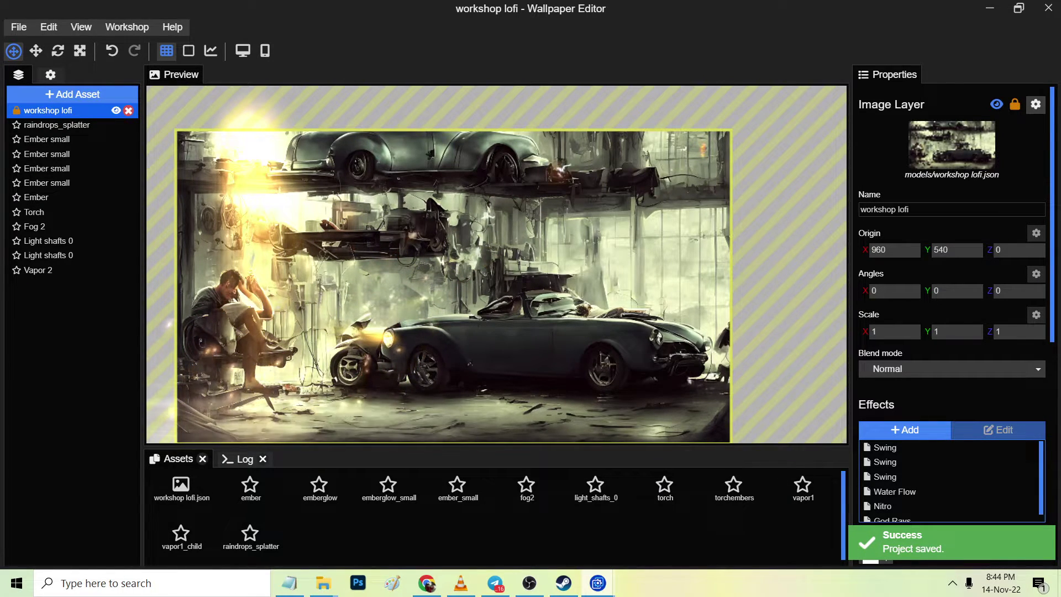
pyautogui.click(48, 255)
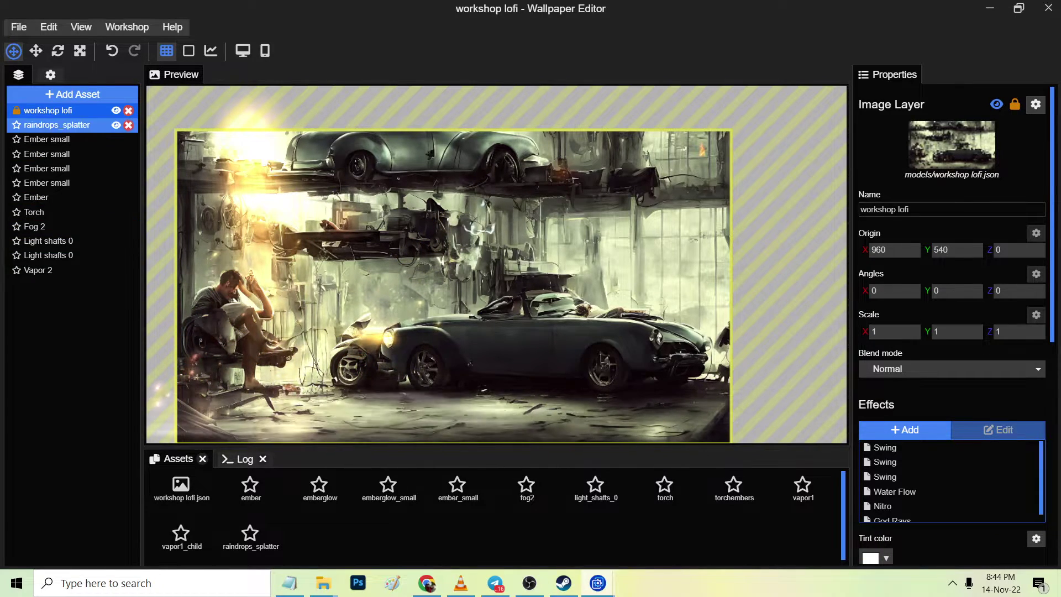
# Add a particle from the Snow presets using the Snow storm variant
pyautogui.click(73, 94)
pyautogui.scroll(-5, 346, 249)
pyautogui.click(289, 296)
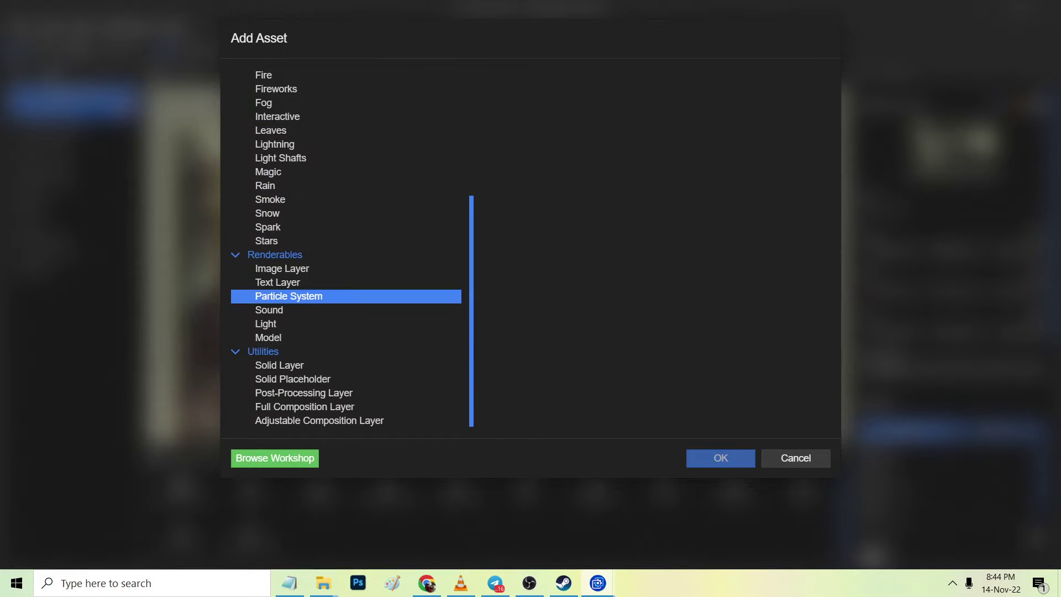
pyautogui.click(267, 227)
pyautogui.click(268, 213)
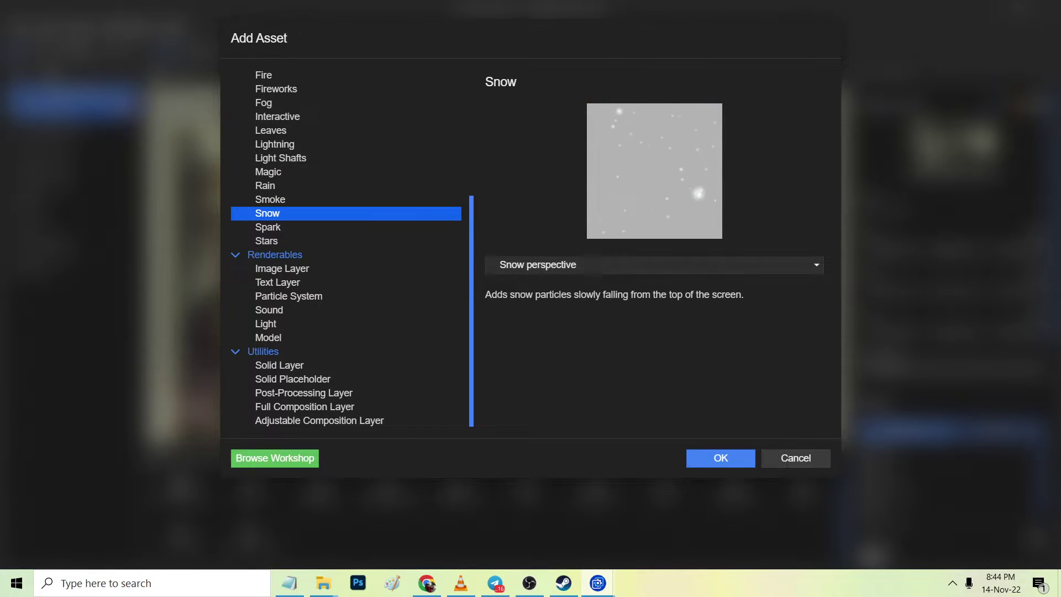
pyautogui.click(654, 265)
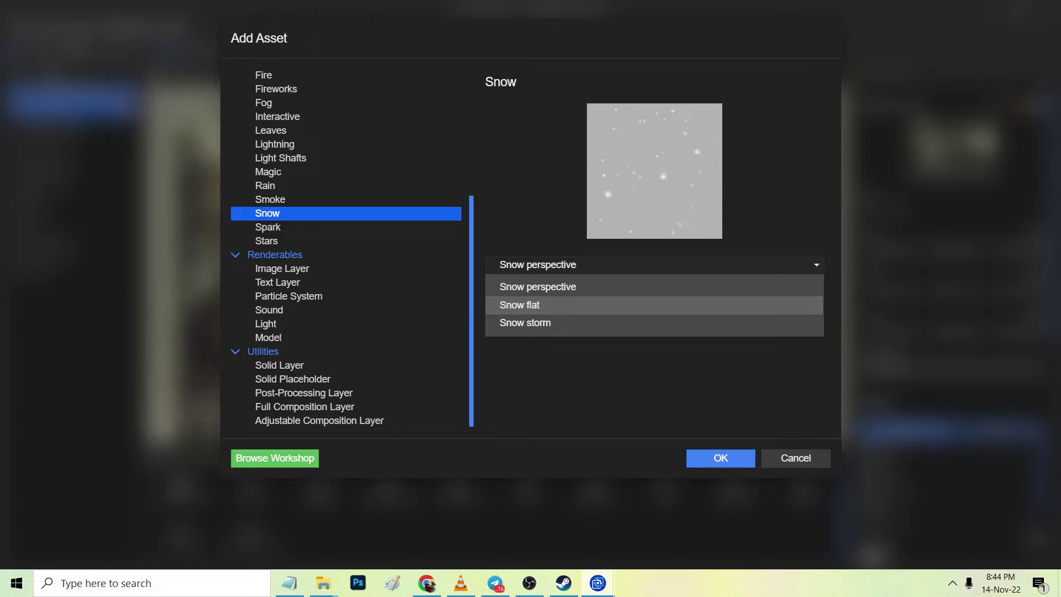
pyautogui.click(525, 323)
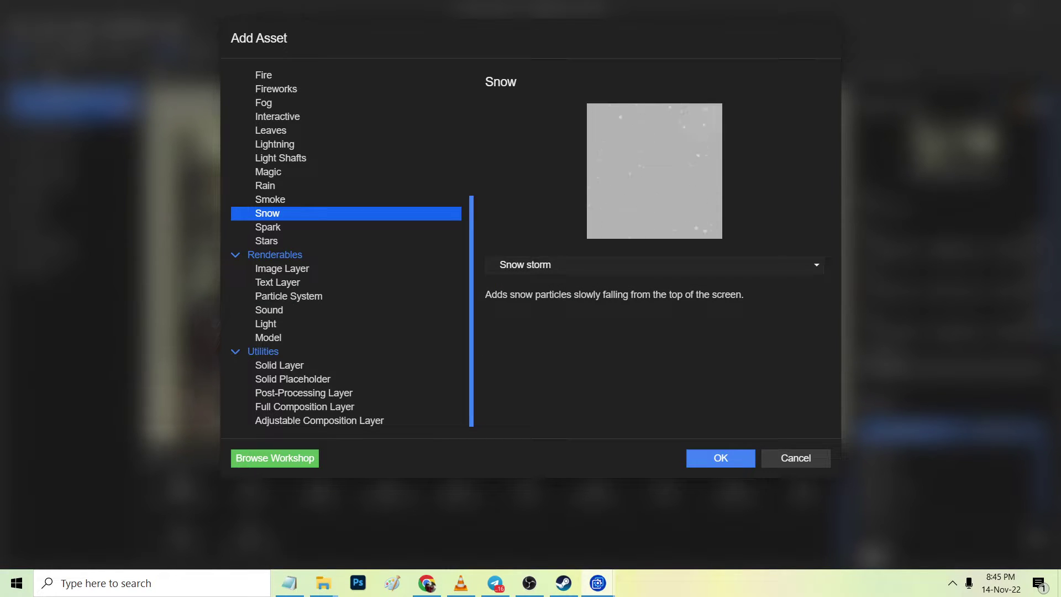
pyautogui.click(720, 459)
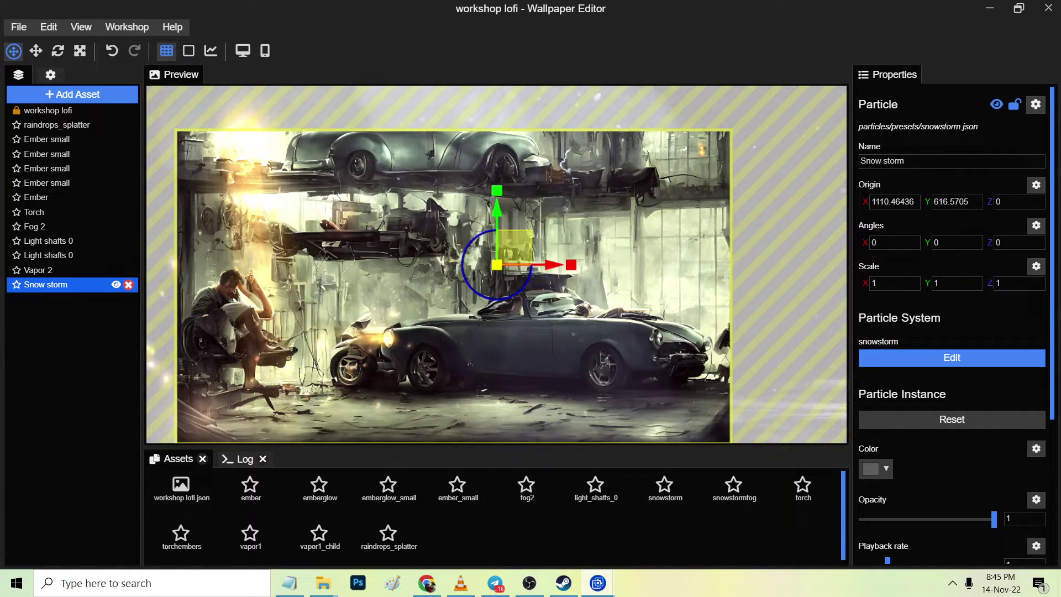
# Move the snow storm particle to the far window, about X 1790, Y 729, and scale it to about -0.30 by 0.19
pyautogui.moveTo(497, 265); pyautogui.dragTo(708, 235)
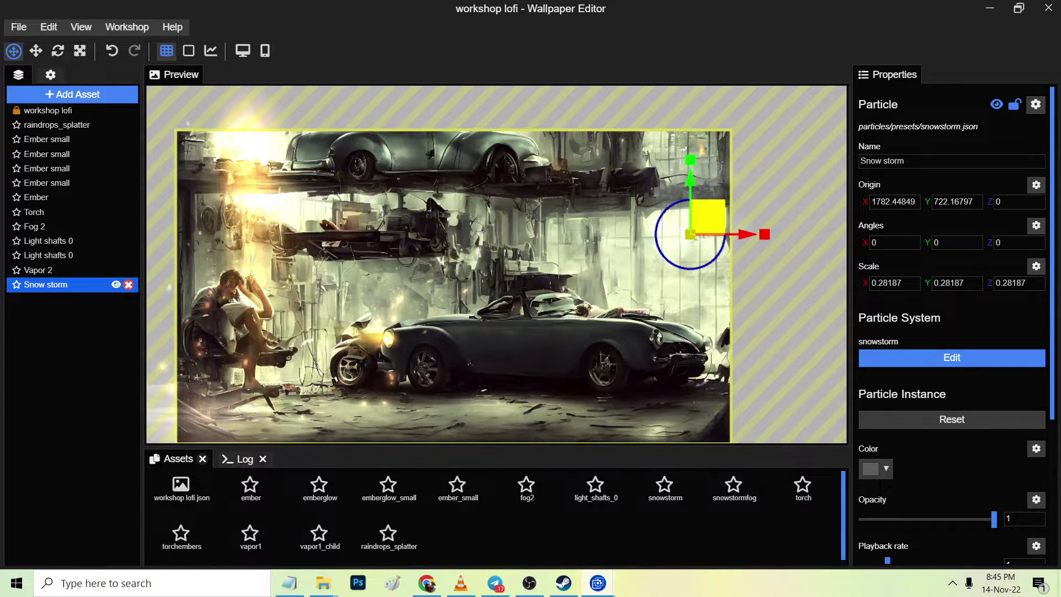
pyautogui.moveTo(765, 234); pyautogui.dragTo(544, 234)
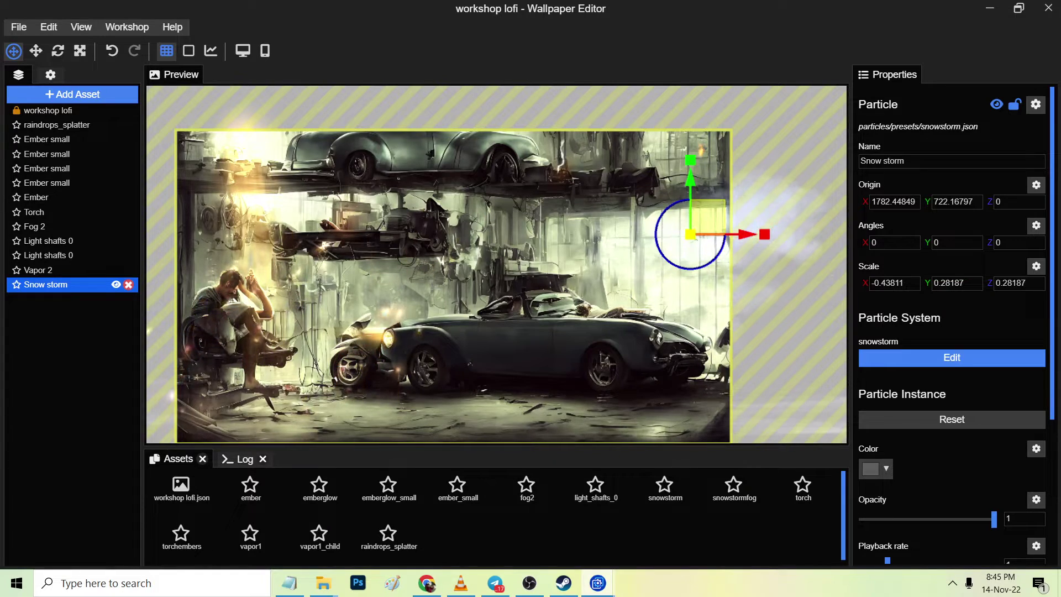
pyautogui.moveTo(690, 234)
pyautogui.mouseDown()
pyautogui.moveTo(710, 233)
pyautogui.moveTo(686, 234)
pyautogui.mouseUp()
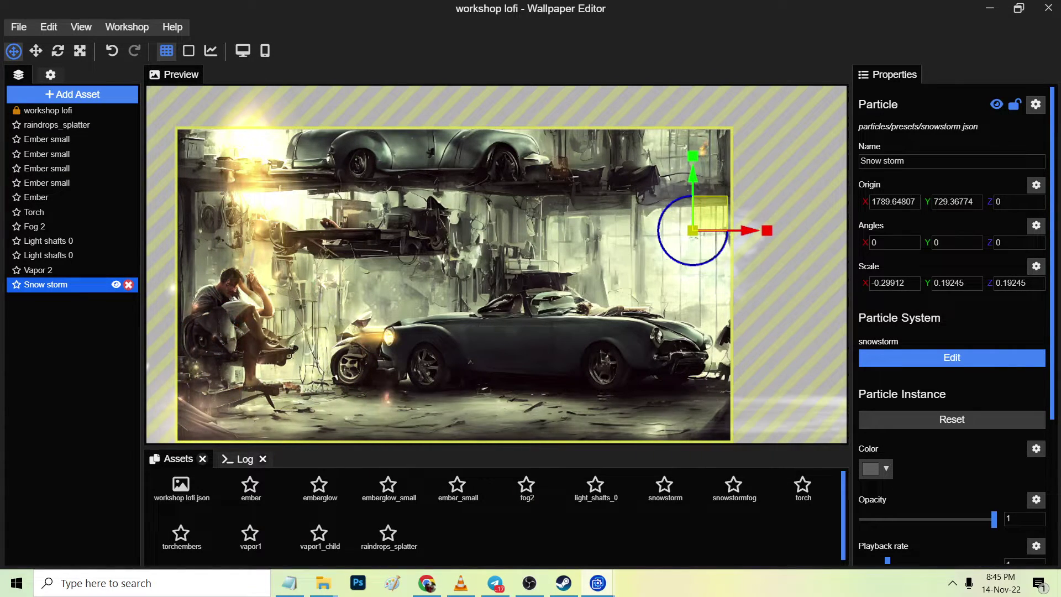
# Check the snow storm with the workshop image hidden and shown, and delete the snow storm particle
pyautogui.click(115, 110)
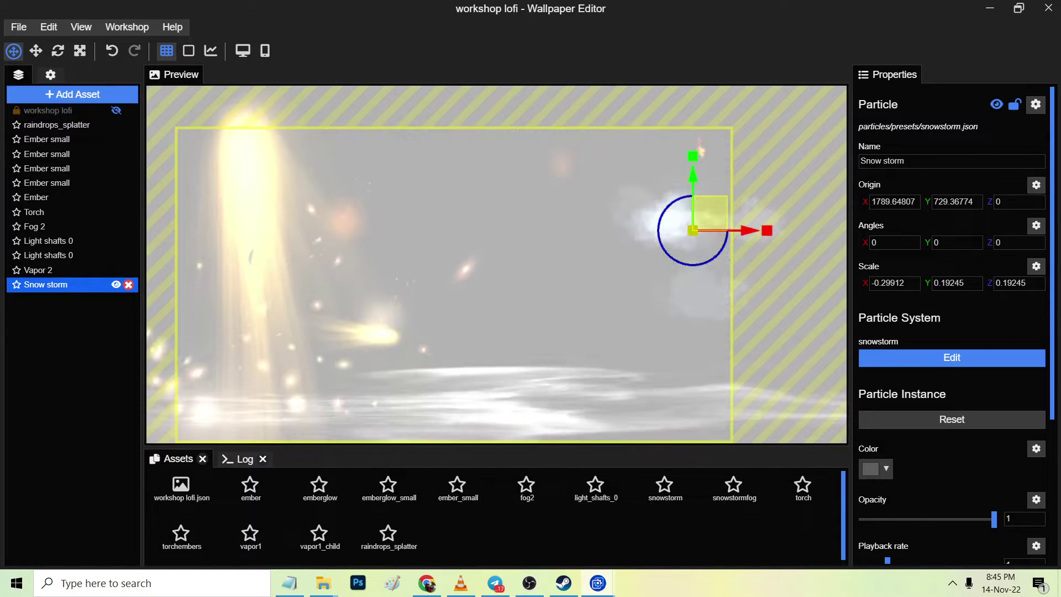
pyautogui.click(116, 110)
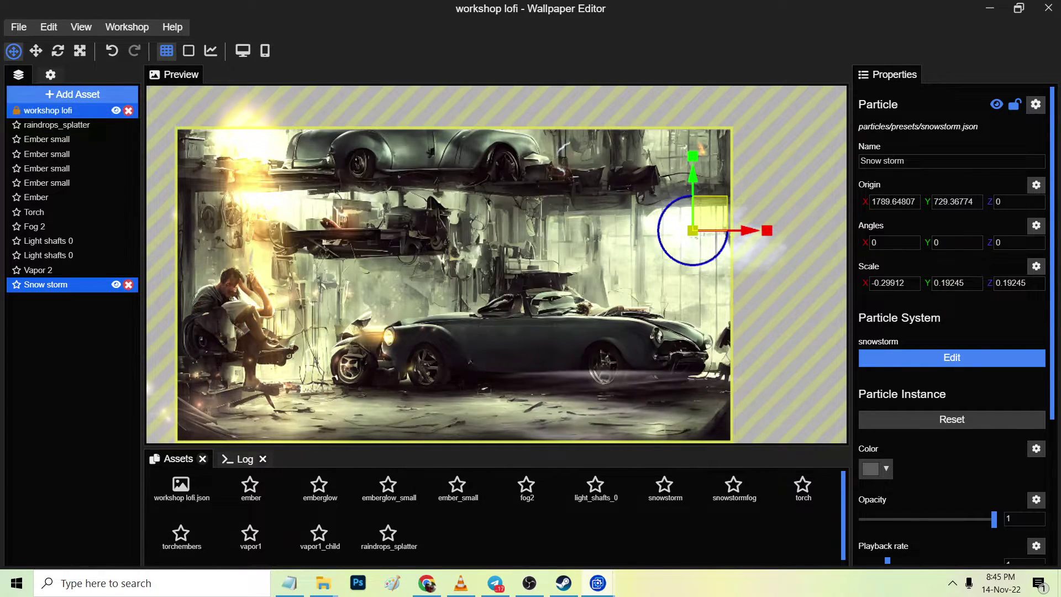
pyautogui.click(67, 110)
pyautogui.scroll(2, 497, 265)
pyautogui.scroll(-1, 496, 264)
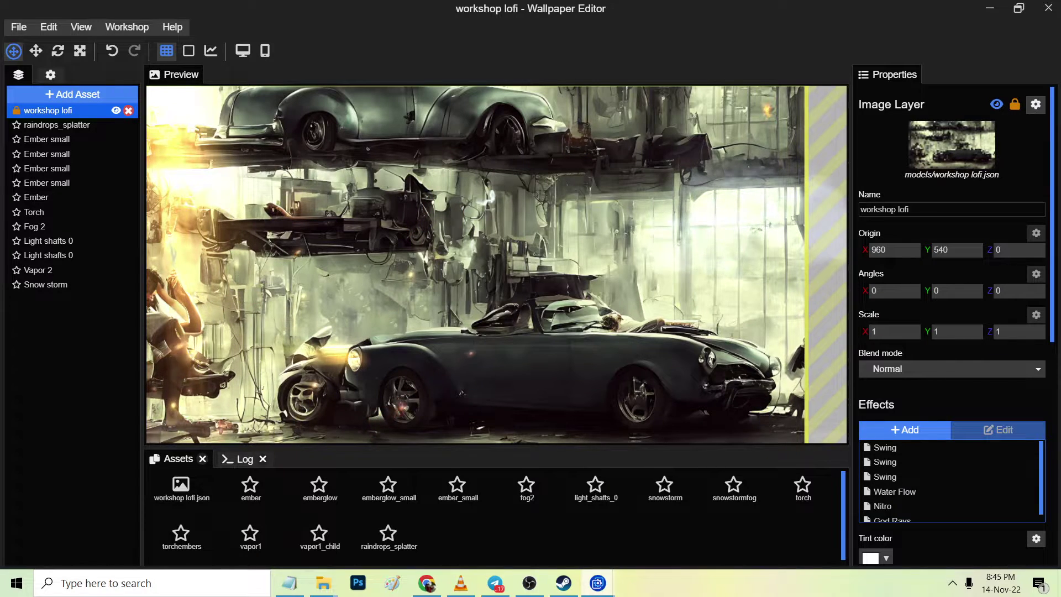
pyautogui.click(67, 284)
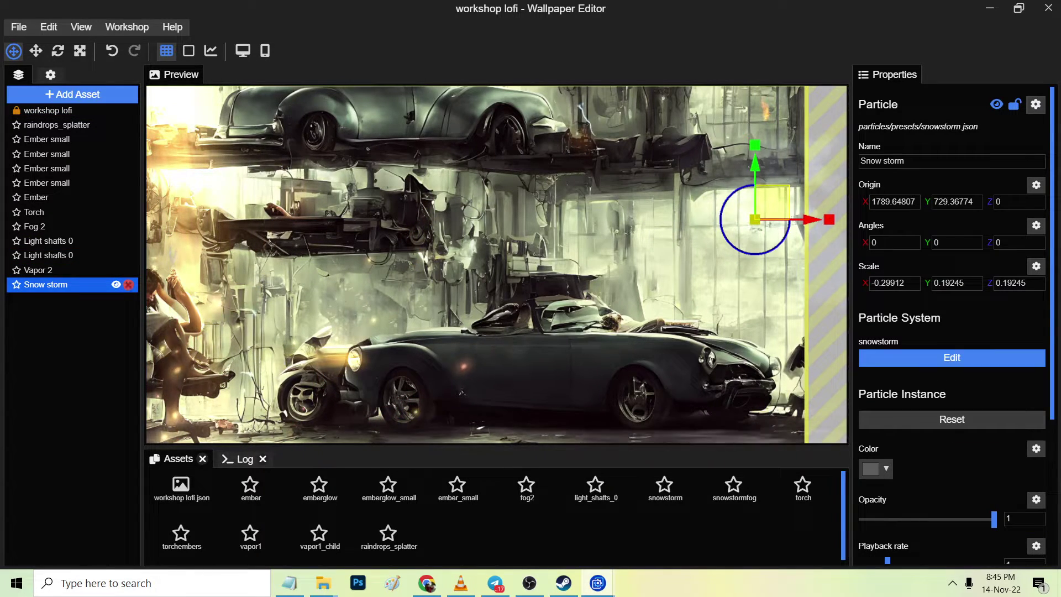
pyautogui.click(128, 285)
# Preview the Snow flat, Snow perspective and Snow storm variants of the Snow preset for a new asset
pyautogui.click(72, 94)
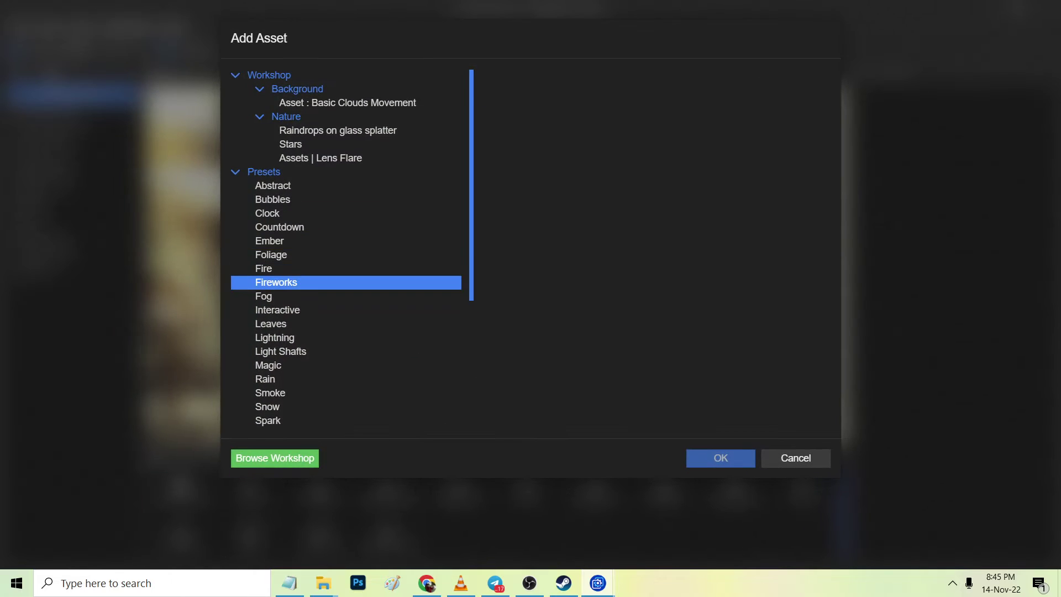
pyautogui.scroll(-2, 346, 289)
pyautogui.click(346, 338)
pyautogui.click(654, 264)
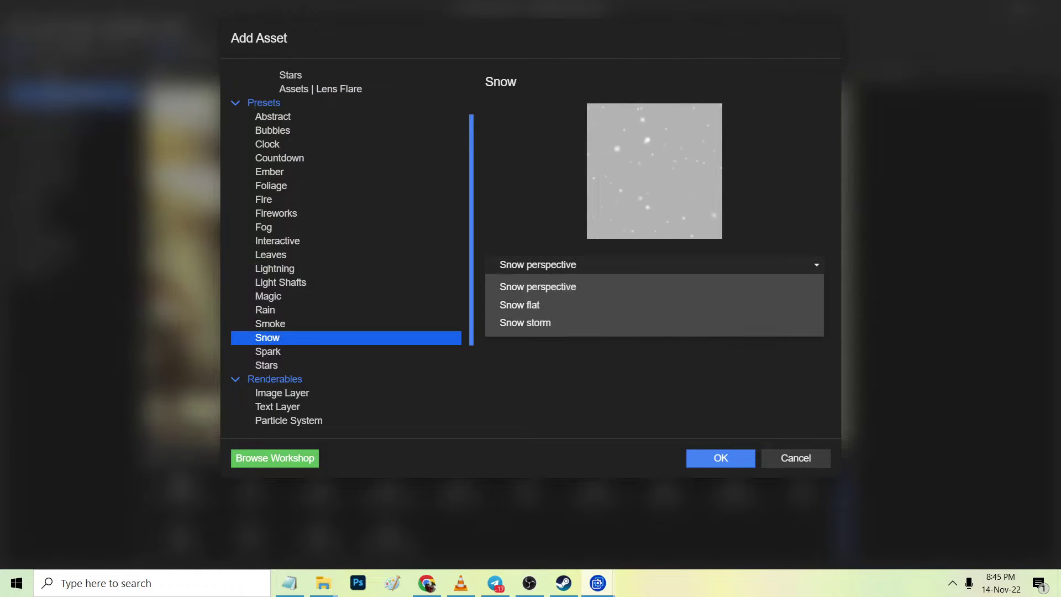
pyautogui.click(654, 305)
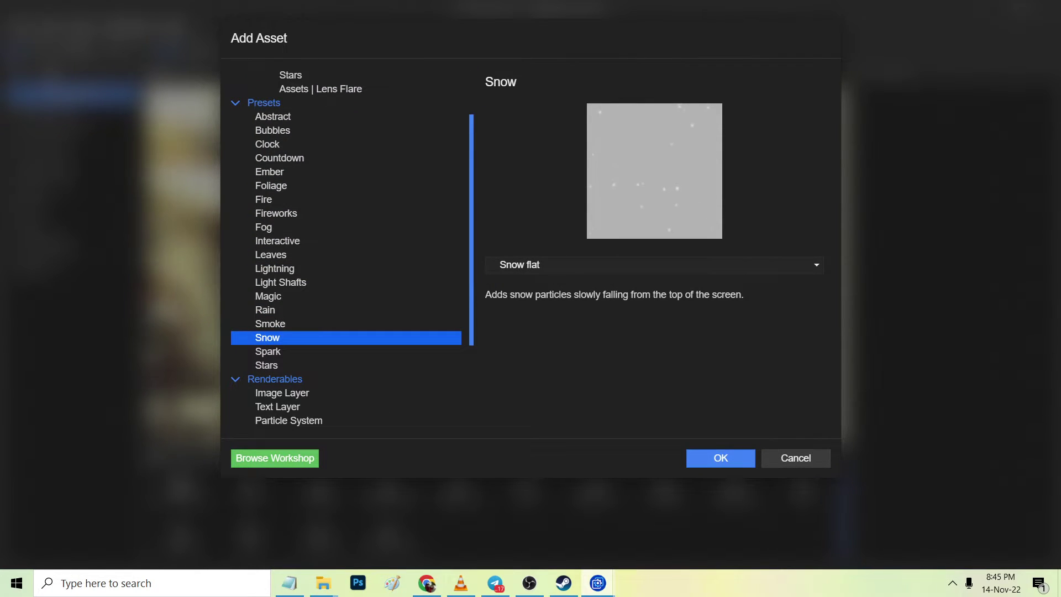
pyautogui.click(655, 265)
pyautogui.click(538, 286)
pyautogui.click(654, 265)
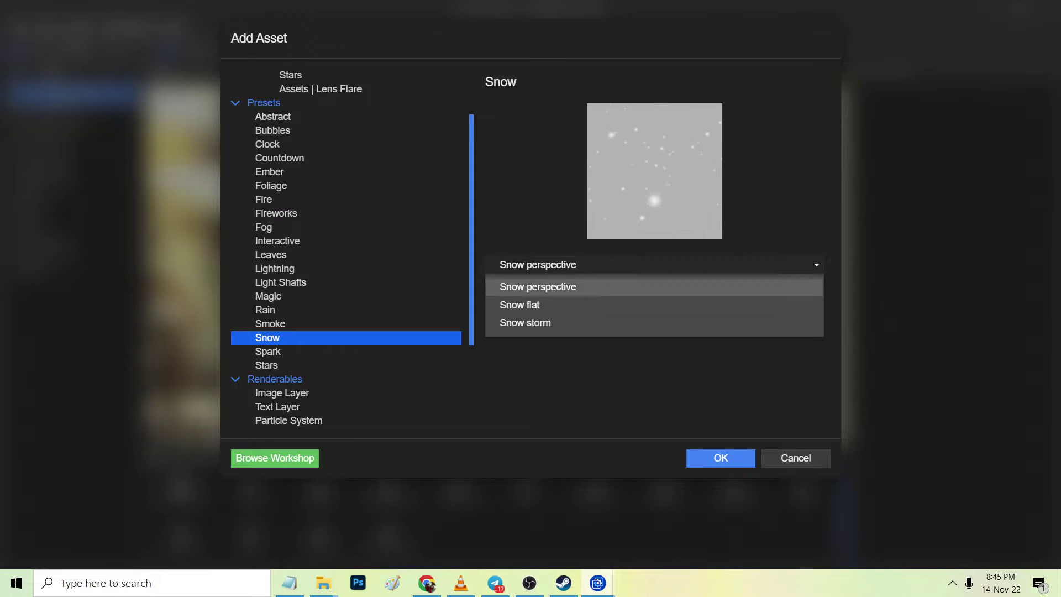
pyautogui.click(525, 322)
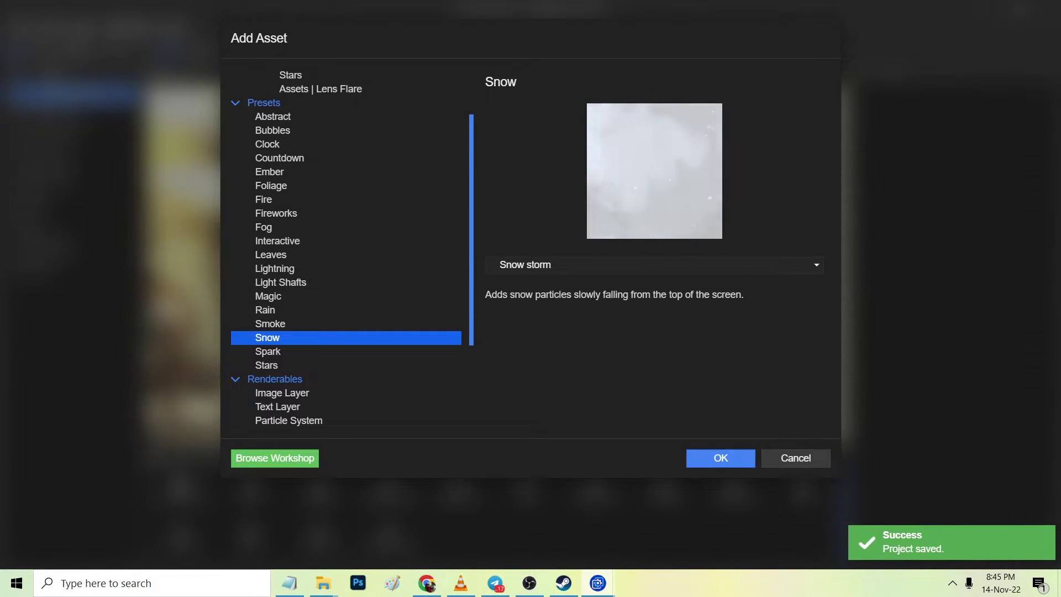
# Add the Snow preset to the scene using the Snow perspective variant
pyautogui.click(655, 264)
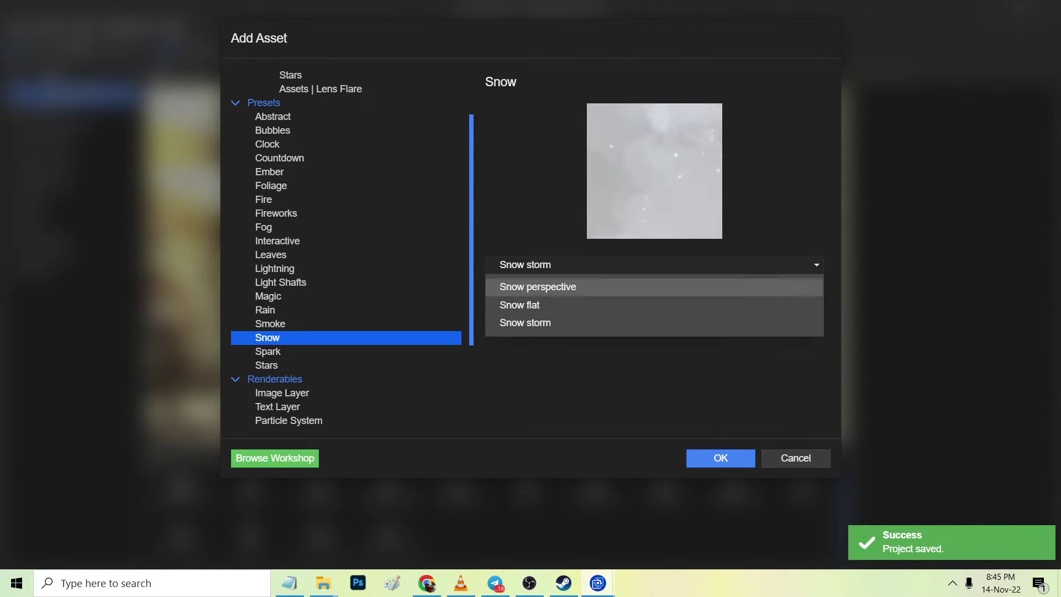
pyautogui.click(538, 287)
pyautogui.click(655, 265)
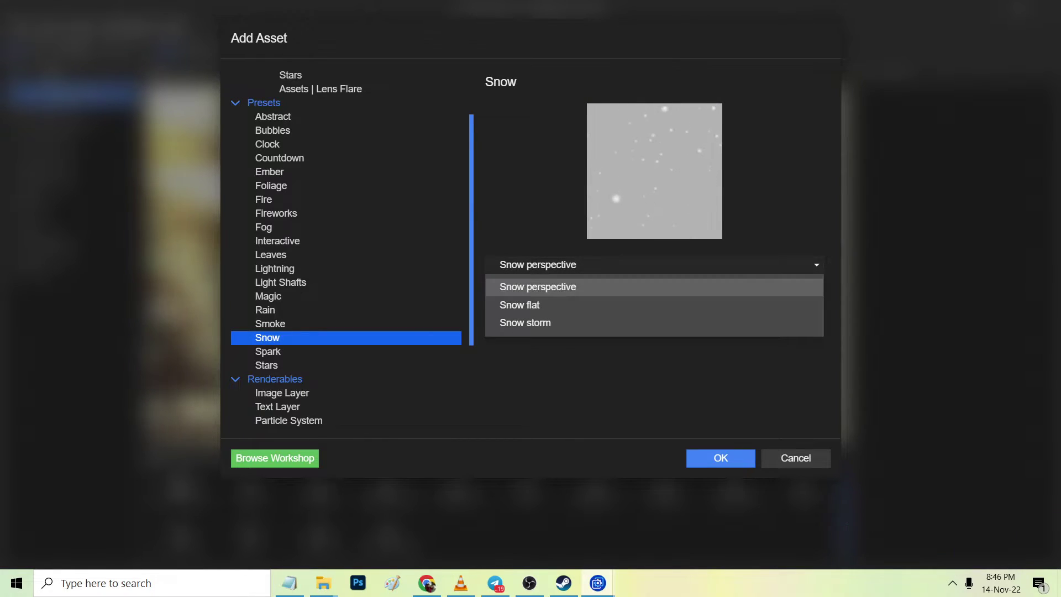
pyautogui.click(520, 305)
pyautogui.click(655, 265)
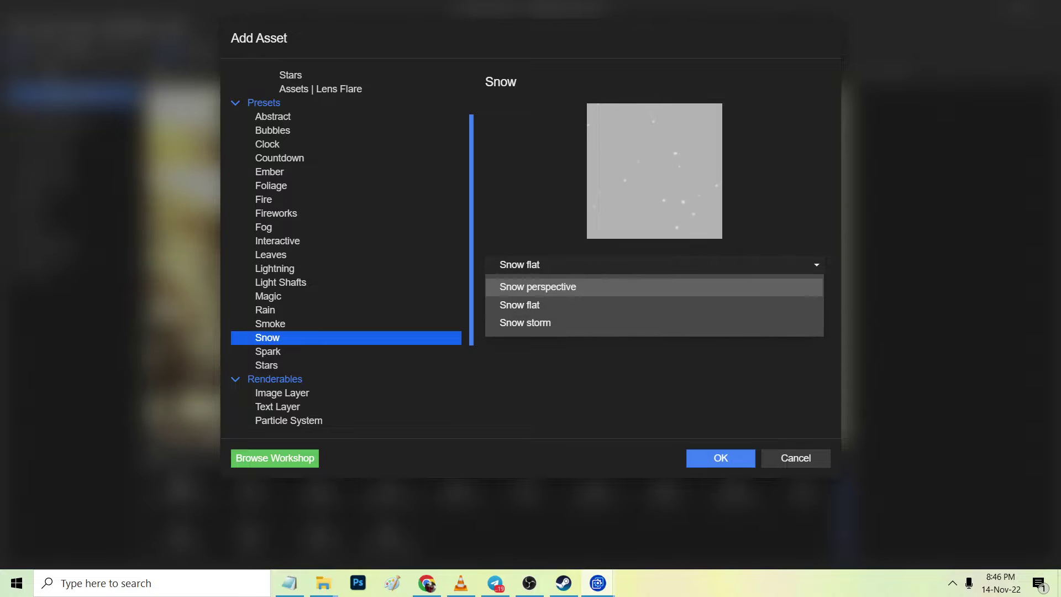
pyautogui.click(538, 284)
pyautogui.press('Return')
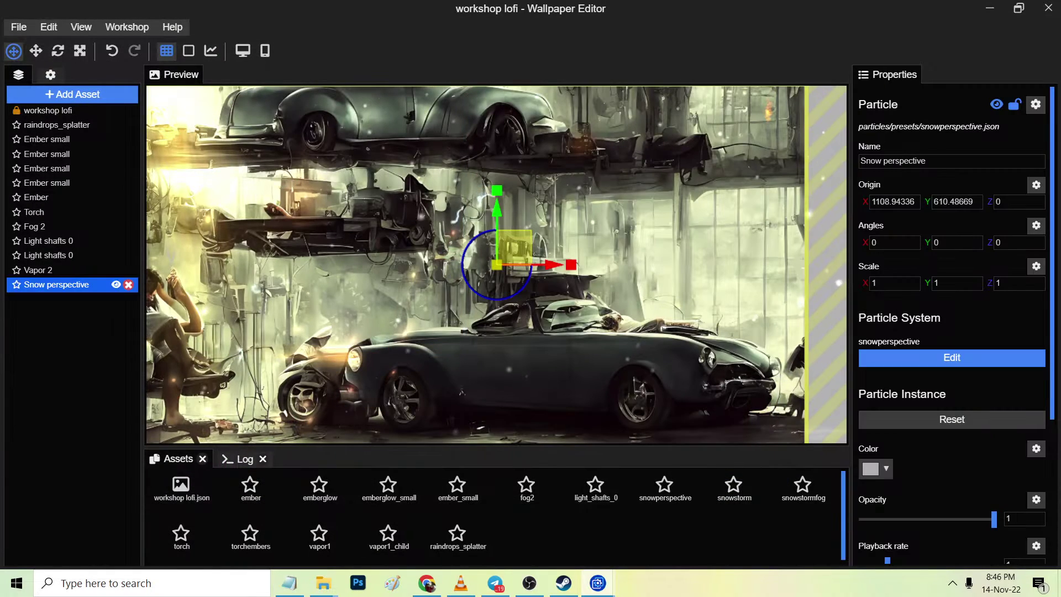
# Shrink the snow perspective particle uniformly to a scale of about 0.42 and set its particle size to 5
pyautogui.moveTo(497, 265); pyautogui.dragTo(445, 290)
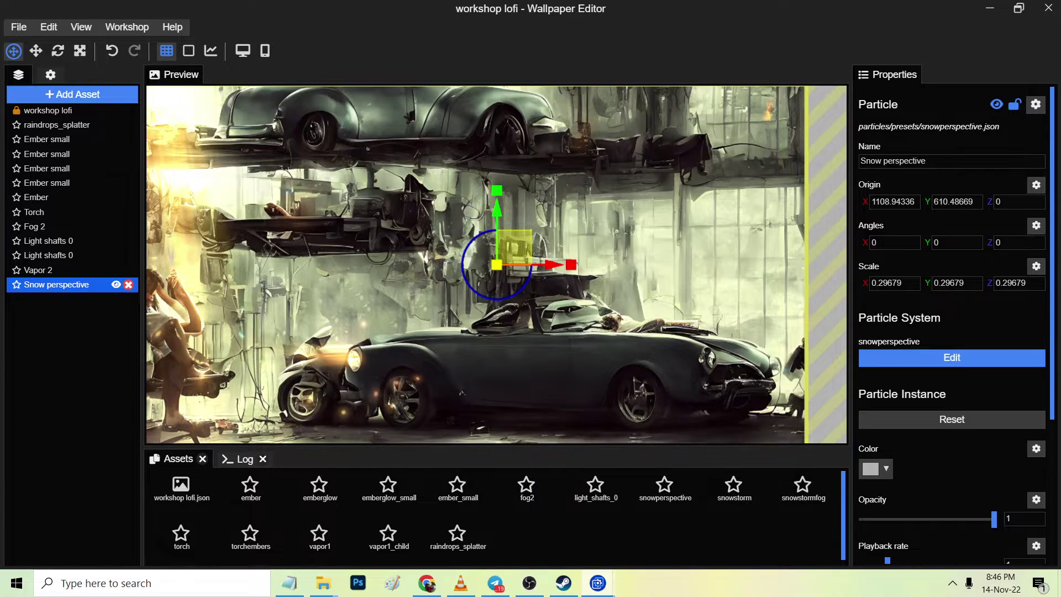
pyautogui.moveTo(497, 265); pyautogui.dragTo(506, 260)
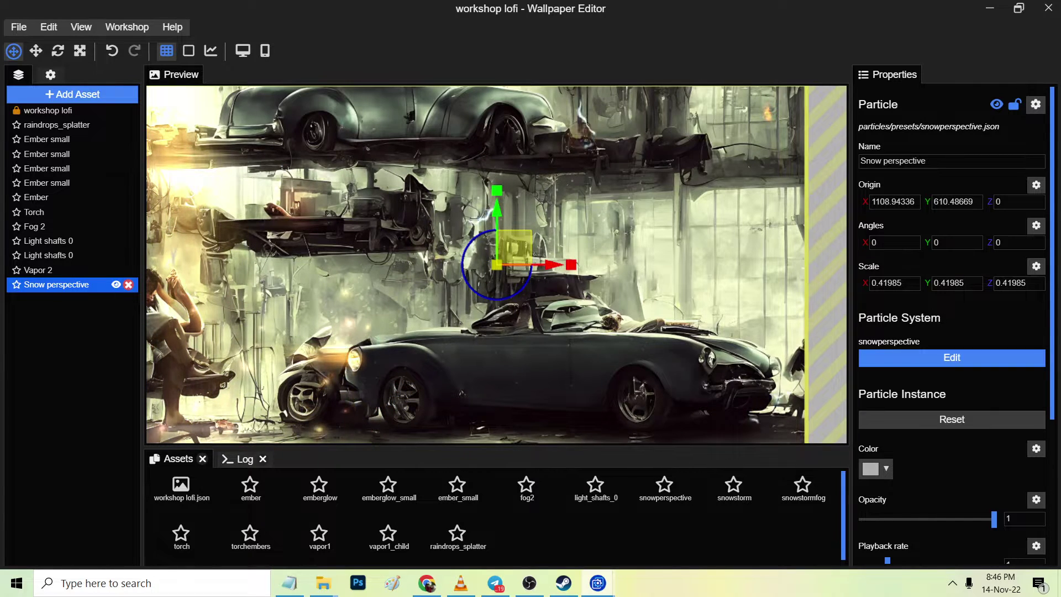
pyautogui.scroll(-4, 952, 321)
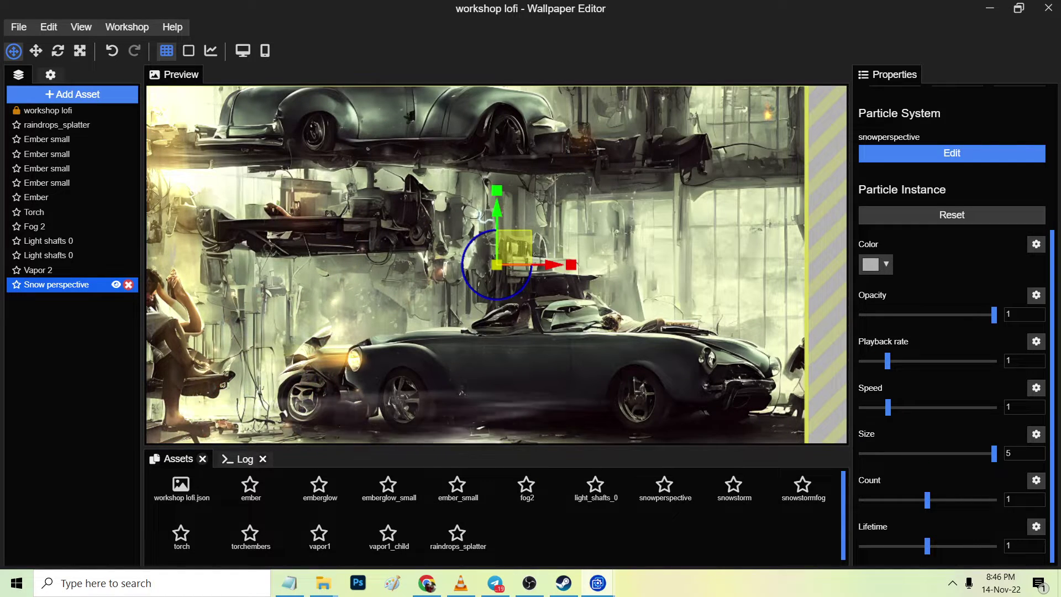
# Move the snow perspective particle over the tall windows above the front of the large car, and save the project
pyautogui.moveTo(514, 247); pyautogui.dragTo(643, 258)
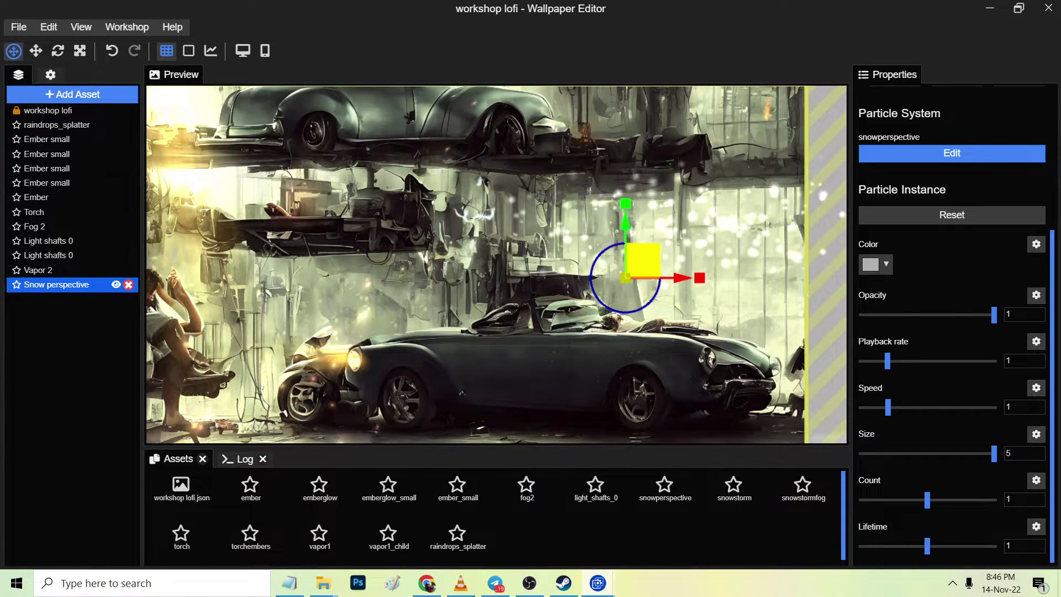
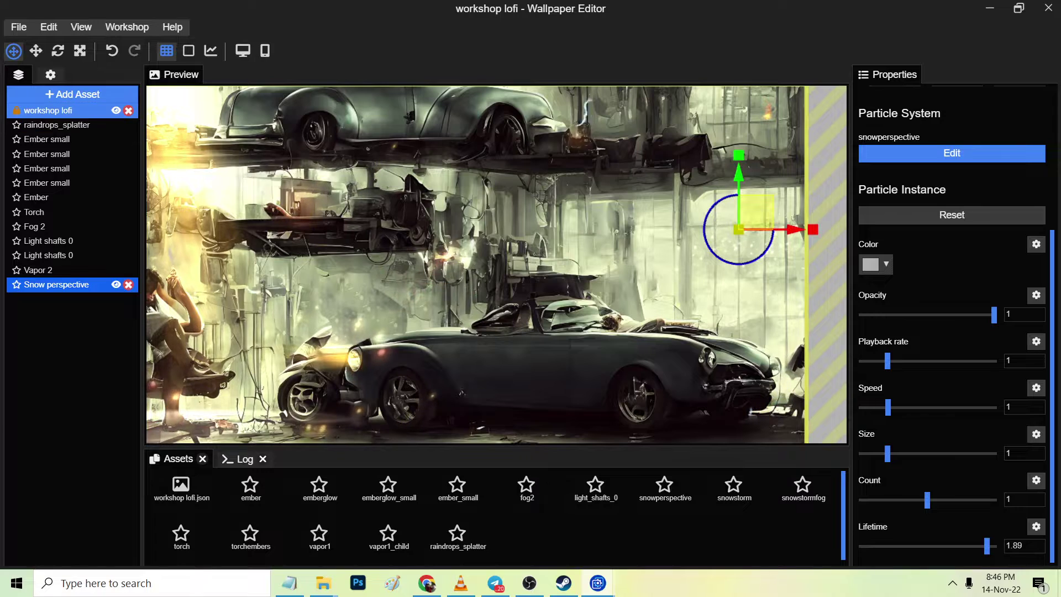
pyautogui.click(61, 110)
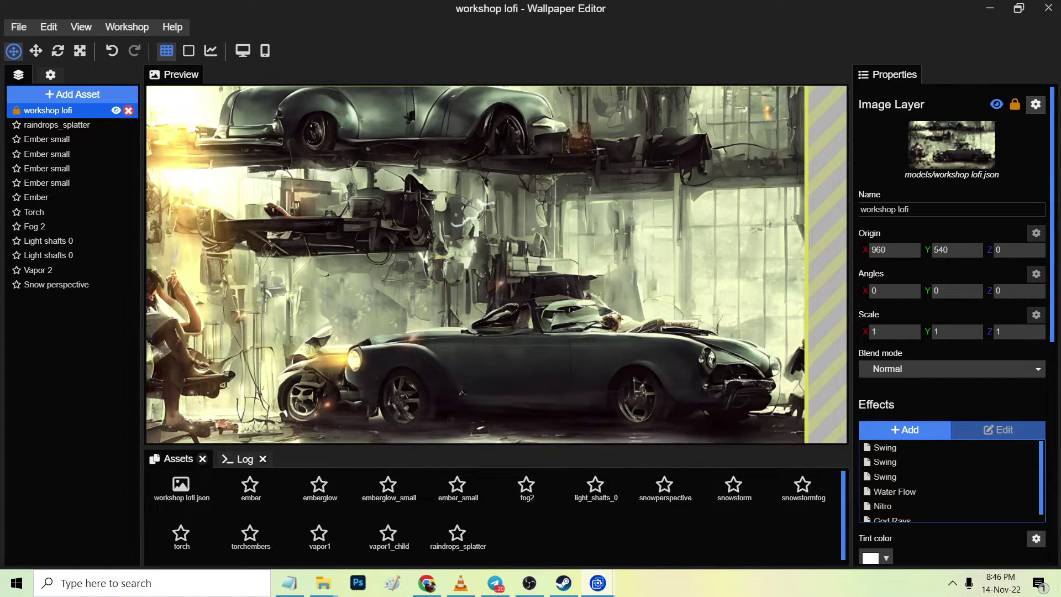
pyautogui.hotkey('ctrl', 's')
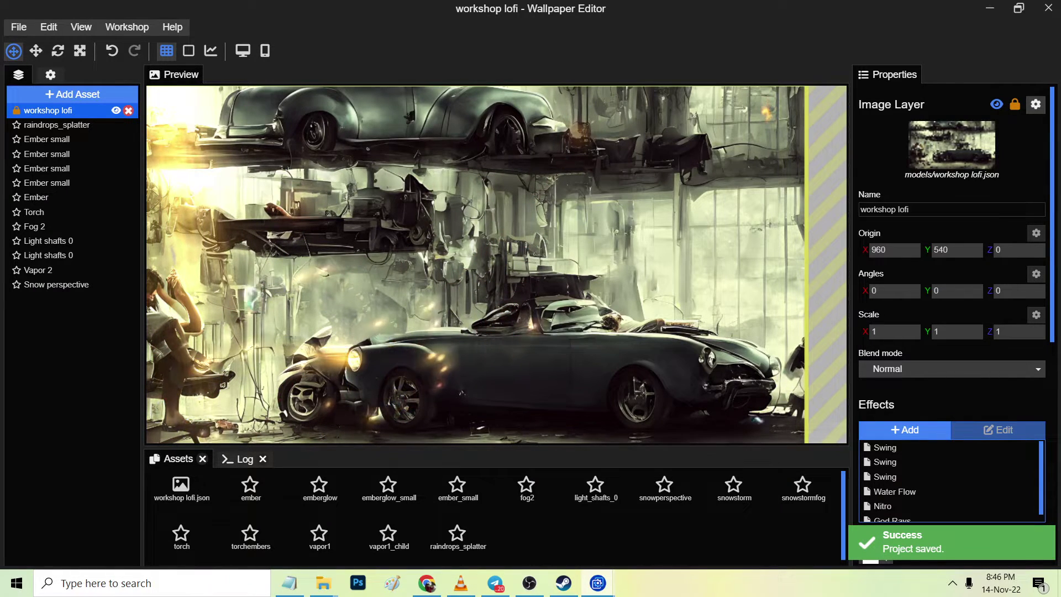
# Set the snow perspective particle's size to 3 and save the project
pyautogui.click(57, 284)
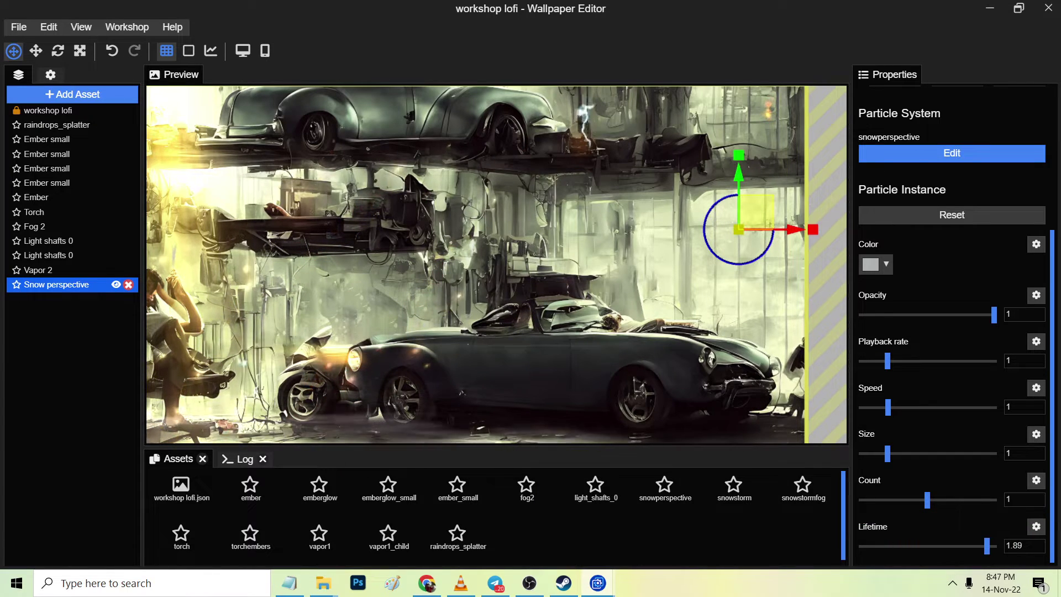
pyautogui.write('3')
pyautogui.press('Return')
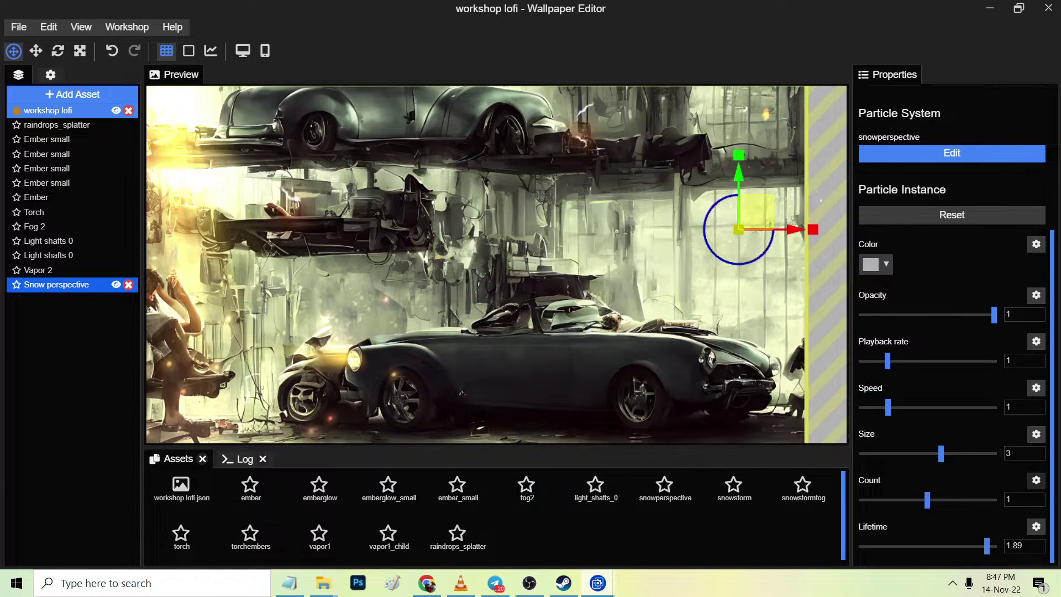
pyautogui.click(50, 110)
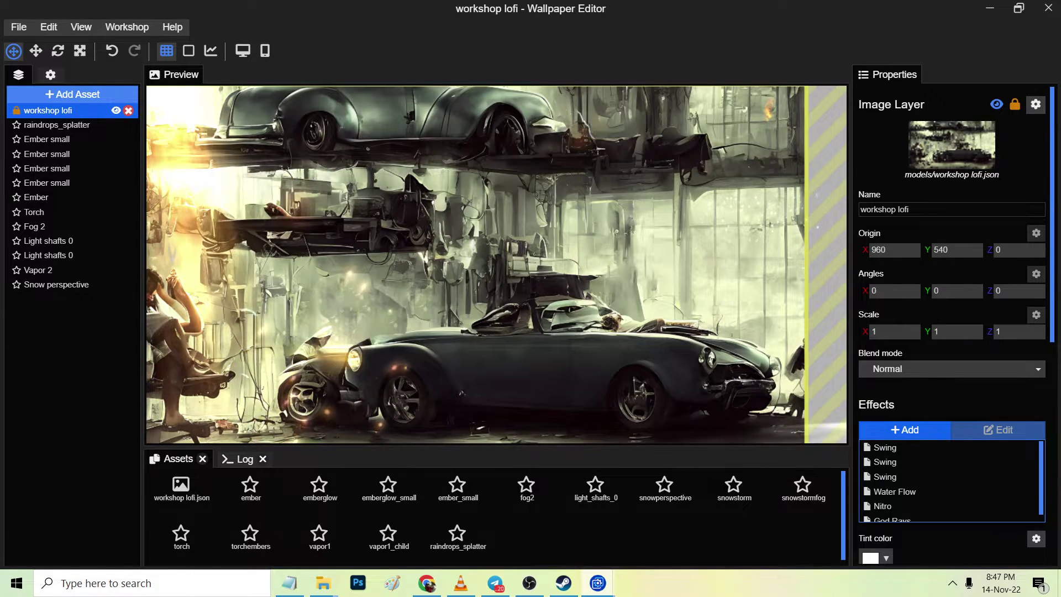
pyautogui.hotkey('ctrl', 's')
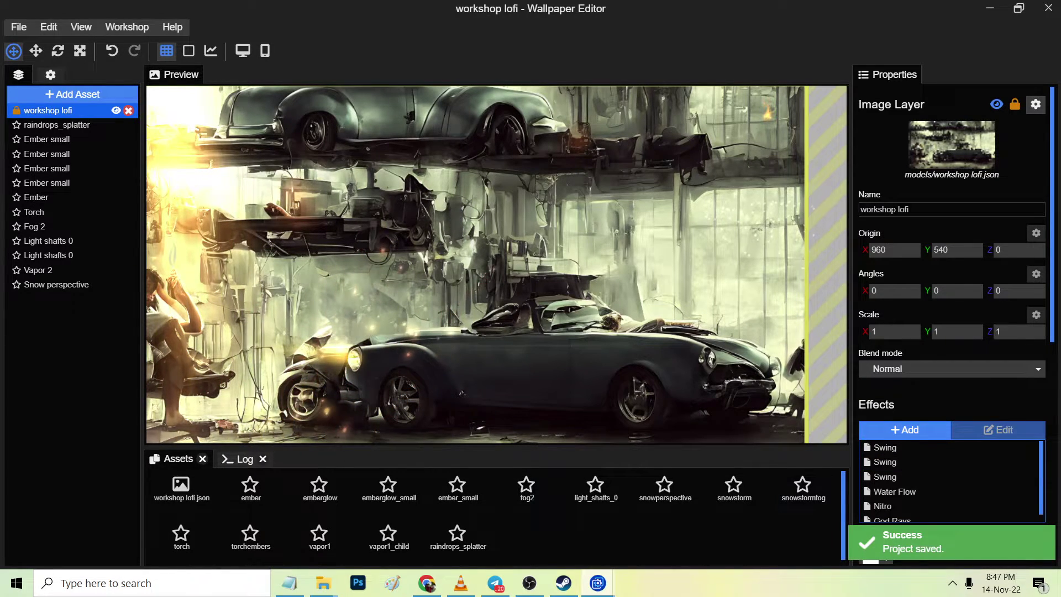
# Duplicate the snow perspective particle and move the copy straight down to about Y 607
pyautogui.click(55, 284)
pyautogui.rightClick(66, 286)
pyautogui.moveTo(111, 433)
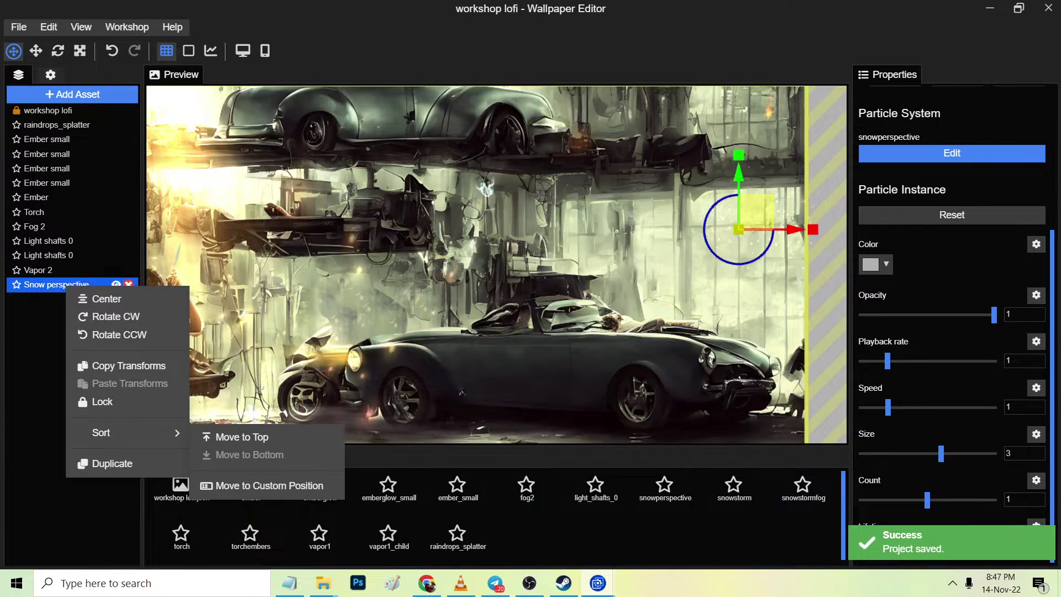
pyautogui.click(112, 463)
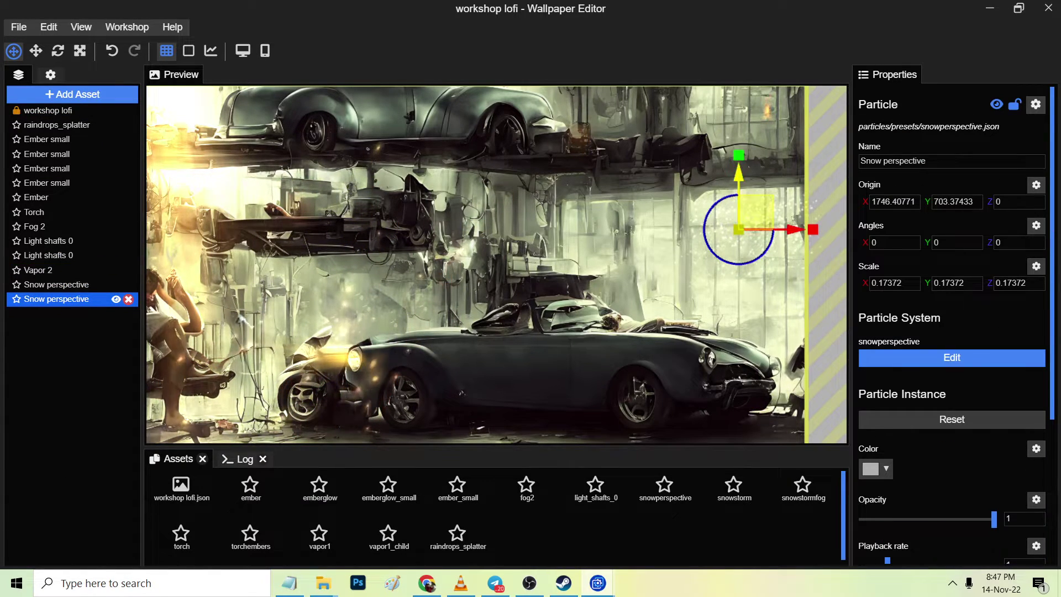
pyautogui.moveTo(739, 174); pyautogui.dragTo(739, 211)
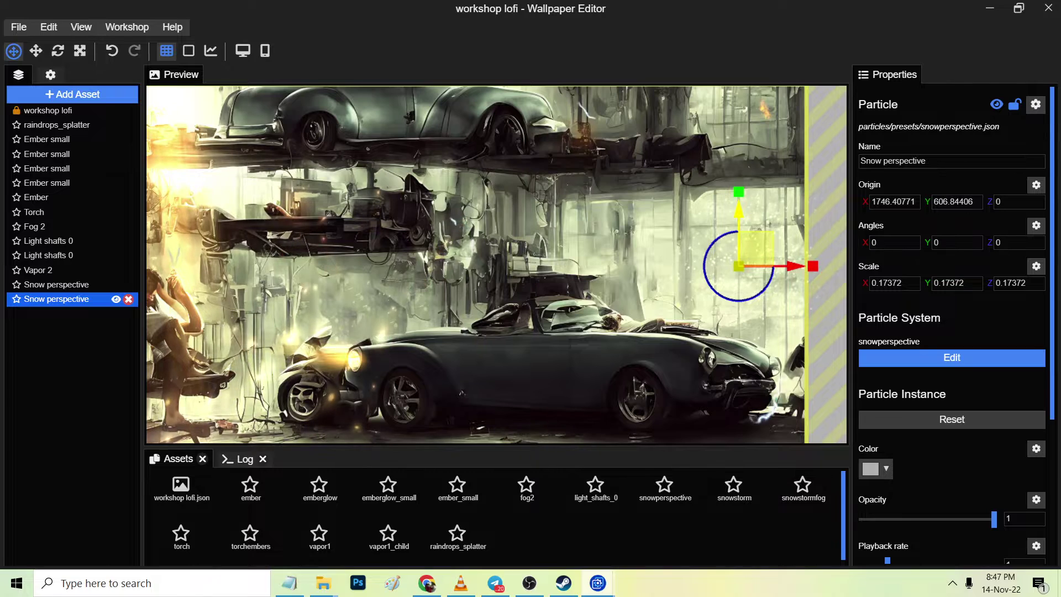
# Set the particle size of the lower snow perspective copy to 1
pyautogui.scroll(-1, 952, 320)
pyautogui.scroll(-4, 951, 321)
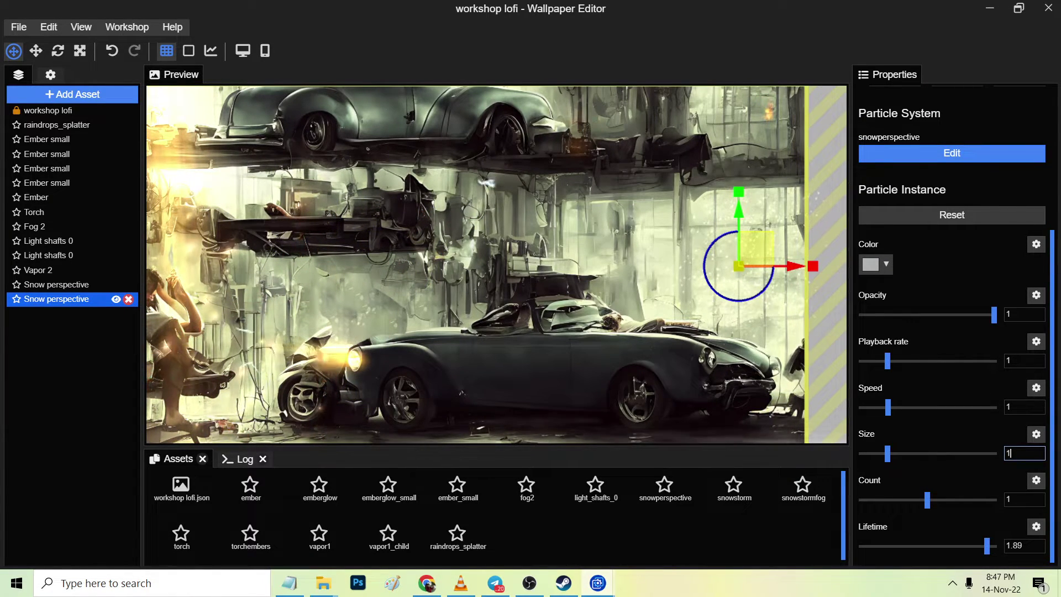
pyautogui.press('Return')
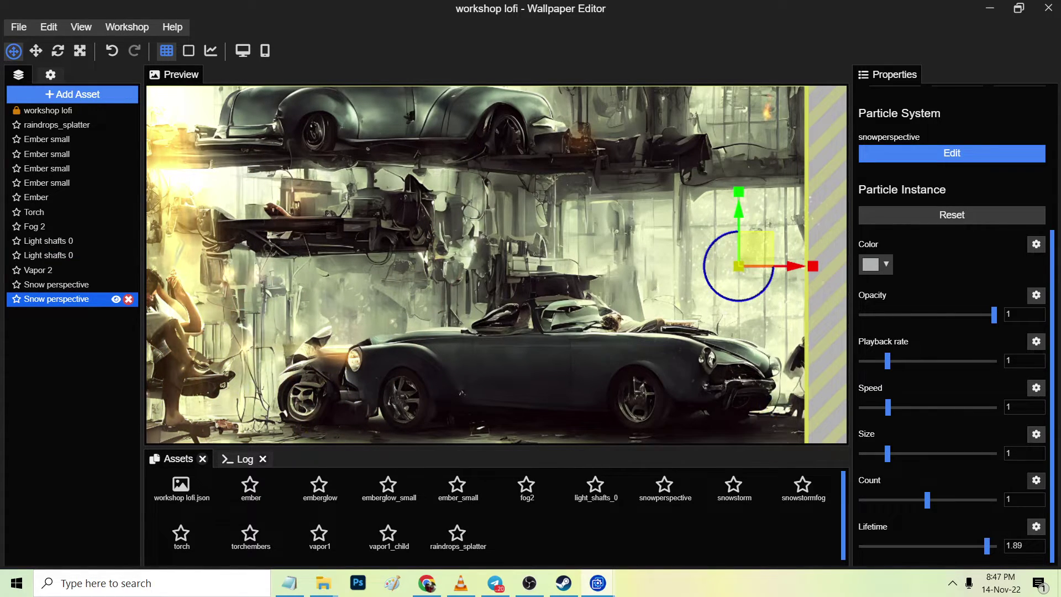
# Duplicate the lower snow perspective particle and move the new copy up to the image's upper edge, about Y 1022
pyautogui.rightClick(90, 301)
pyautogui.click(133, 482)
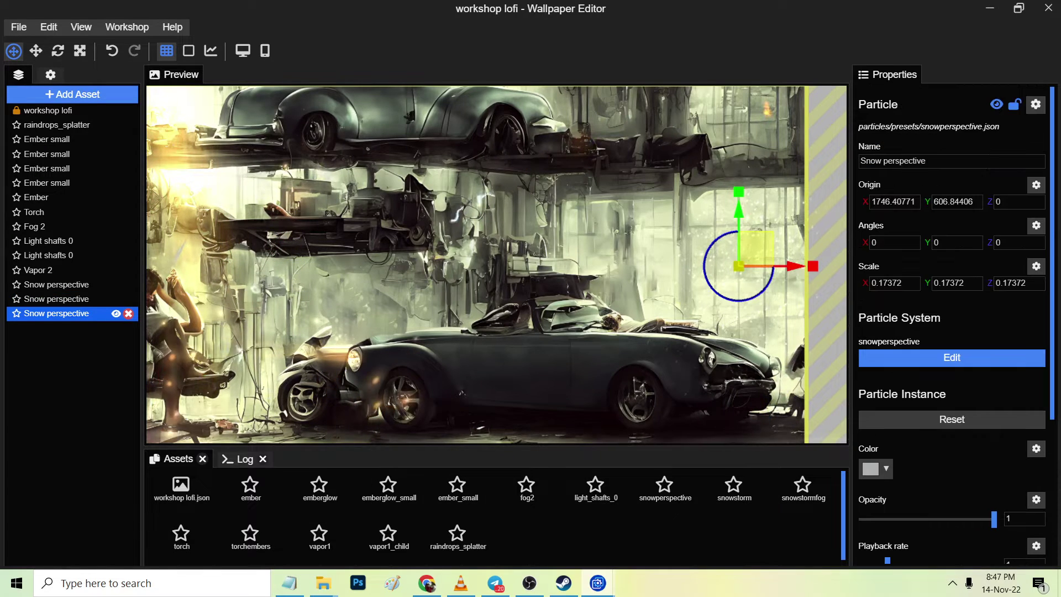
pyautogui.moveTo(739, 212); pyautogui.dragTo(739, 55)
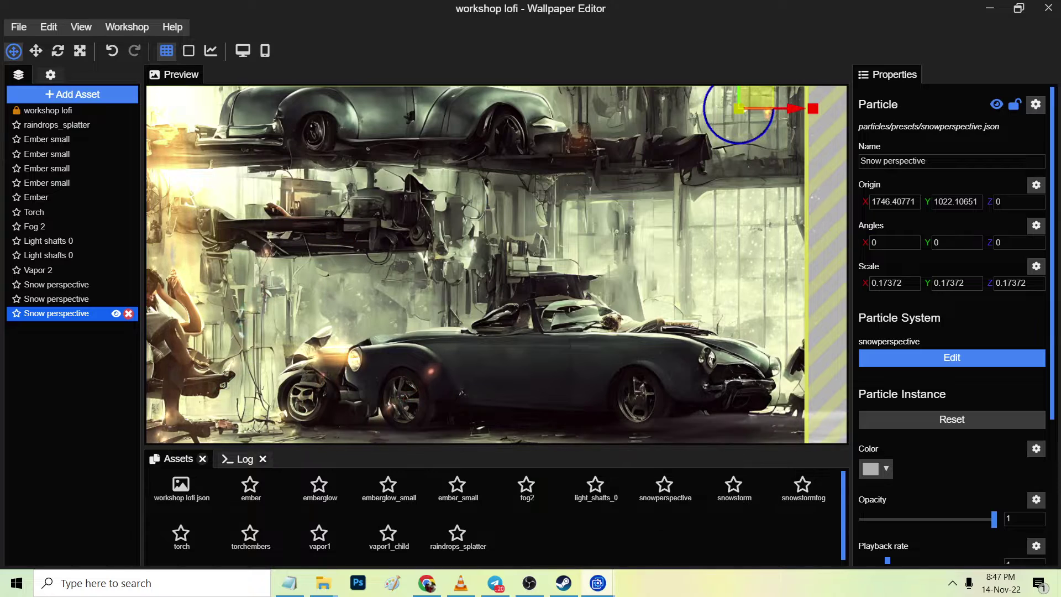
pyautogui.click(72, 110)
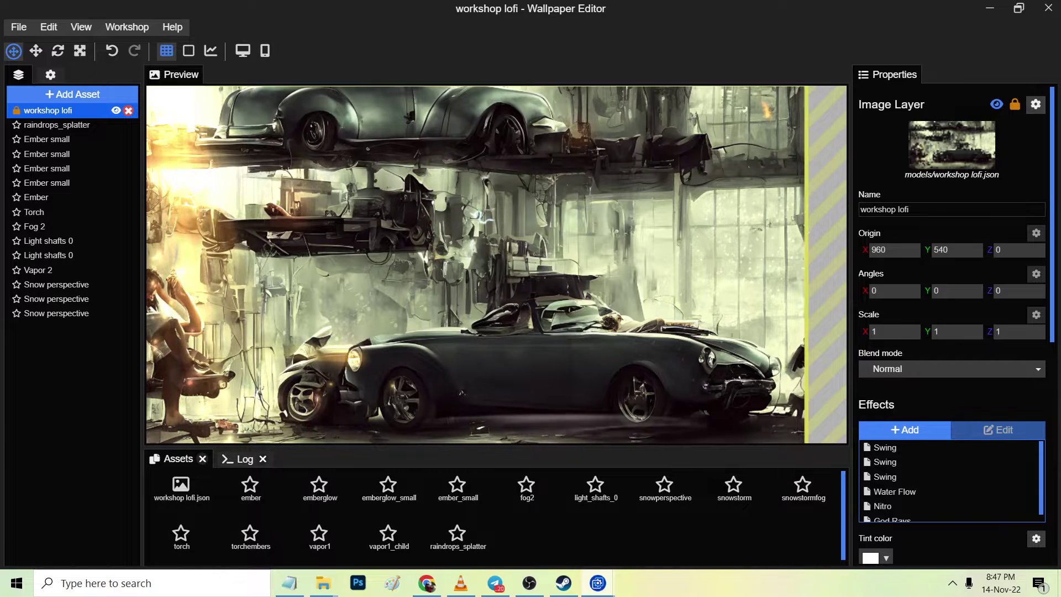
# Save the project and add the Rain preset to the scene using the Rain perspective variant
pyautogui.click(71, 94)
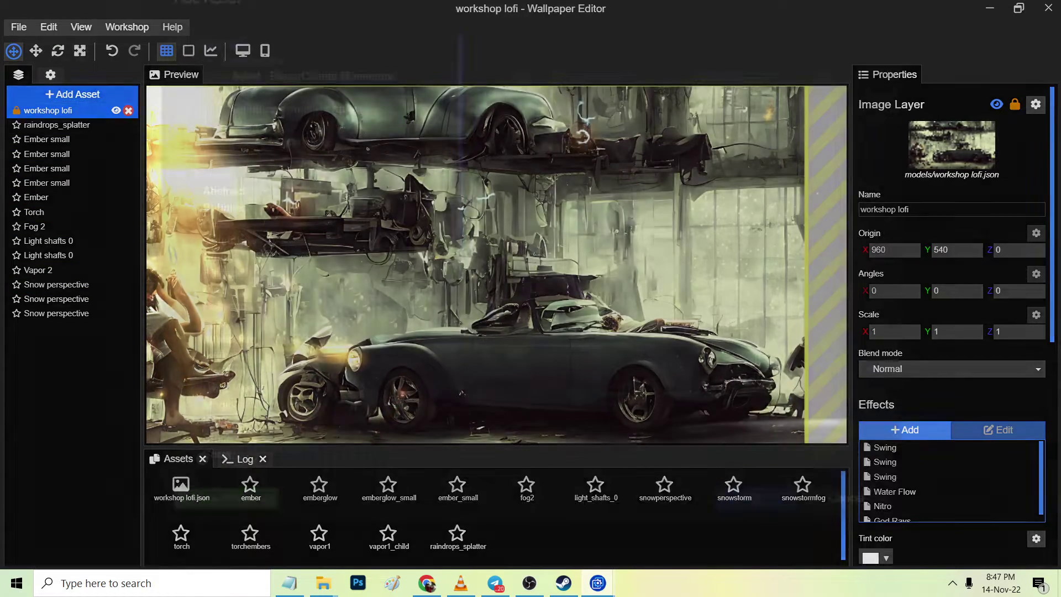
pyautogui.hotkey('ctrl', 's')
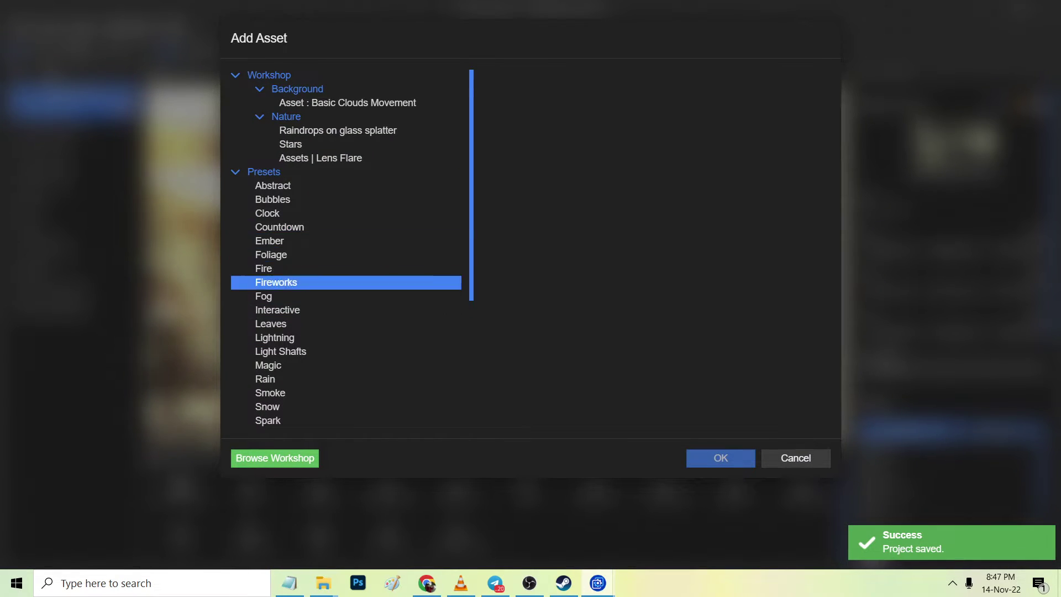
pyautogui.click(265, 379)
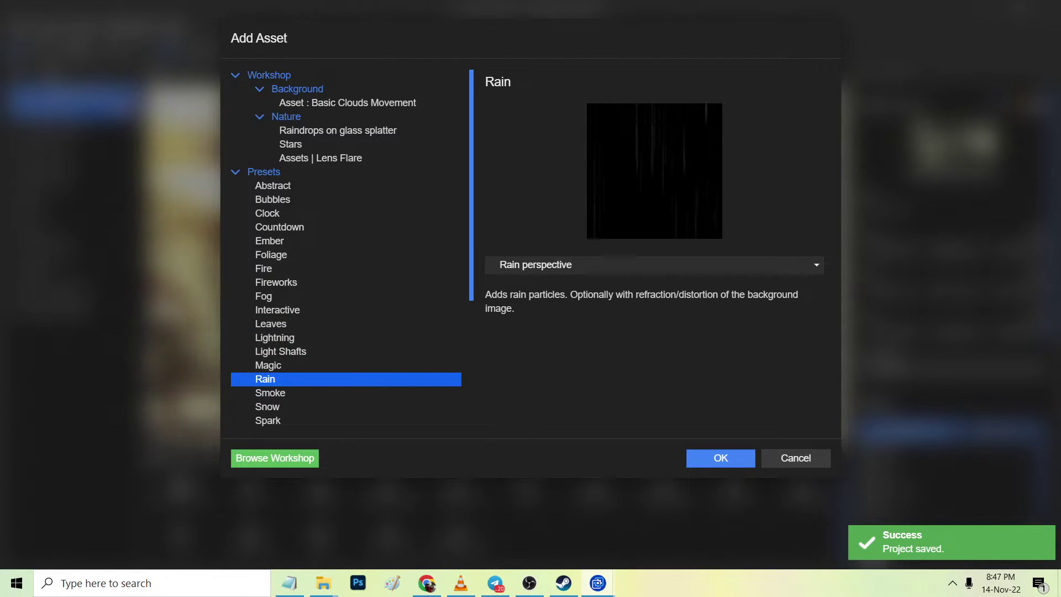
pyautogui.press('Return')
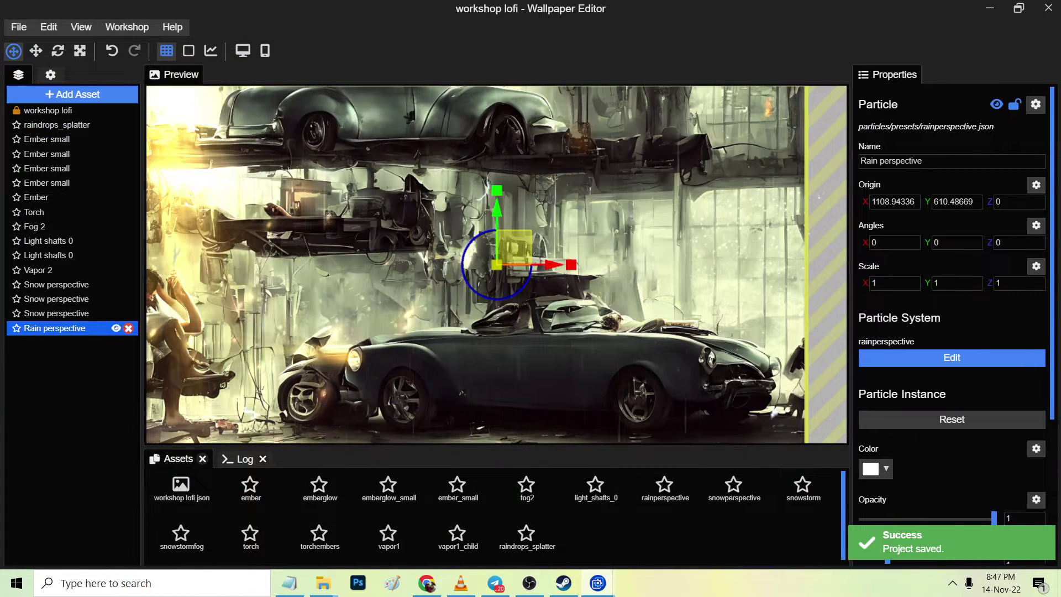
# Shrink the rain perspective particle uniformly to about 0.26, place it over the windows at about X 1790, Y 603, and save the project
pyautogui.moveTo(497, 265); pyautogui.dragTo(462, 291)
pyautogui.moveTo(514, 246); pyautogui.dragTo(772, 249)
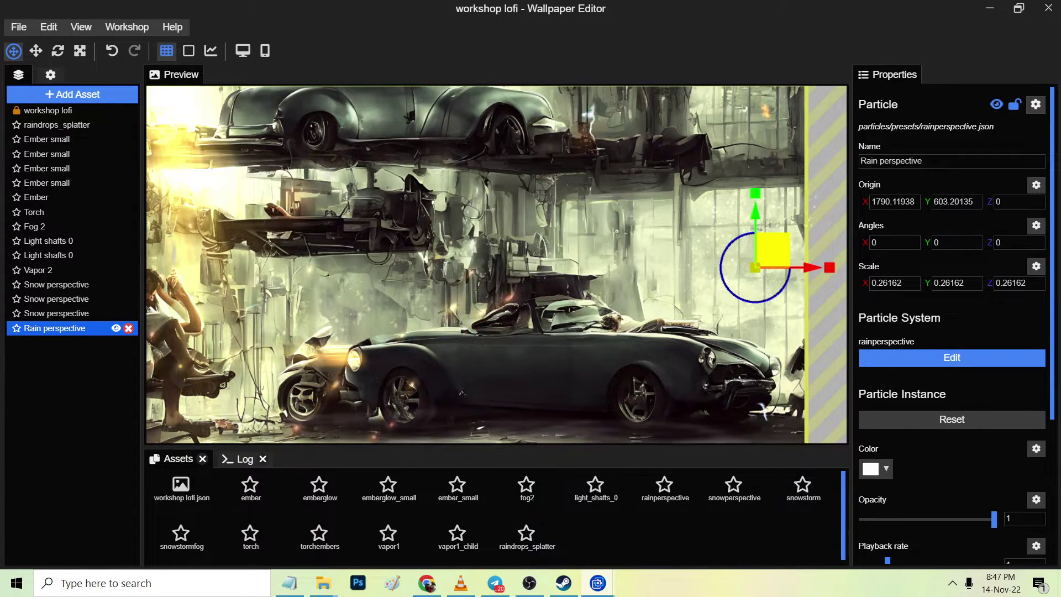
pyautogui.click(49, 110)
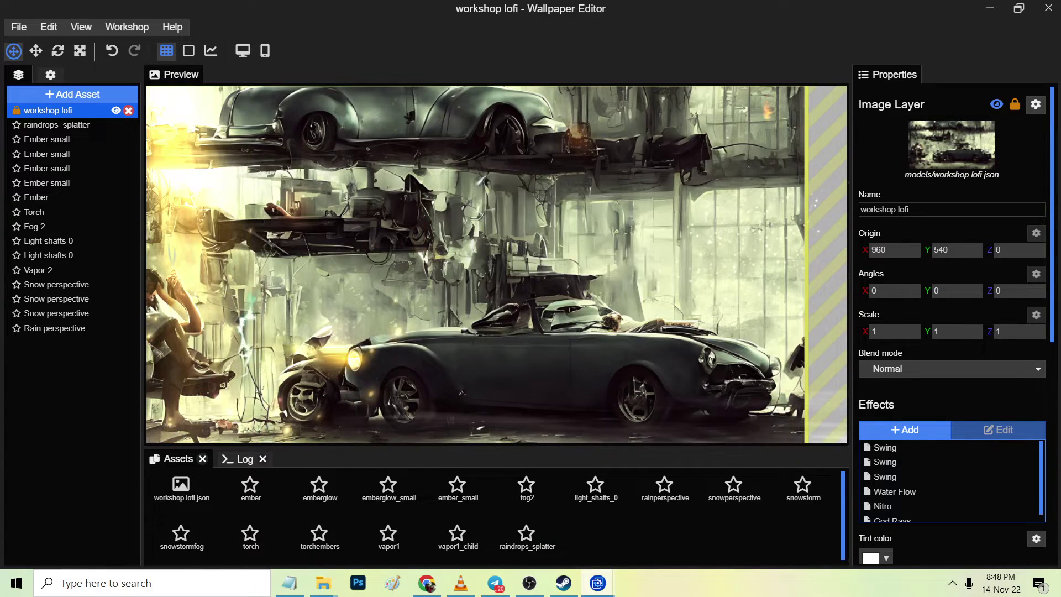
pyautogui.hotkey('ctrl', 's')
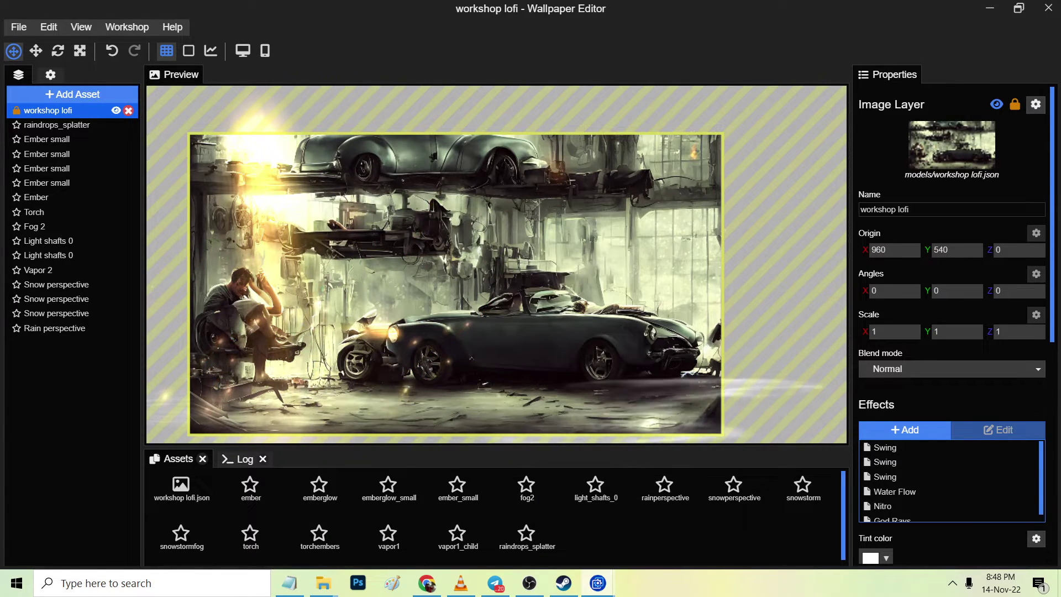
# Examine the animated particle effects across the whole wallpaper, both close up and at full view
pyautogui.scroll(3, 495, 264)
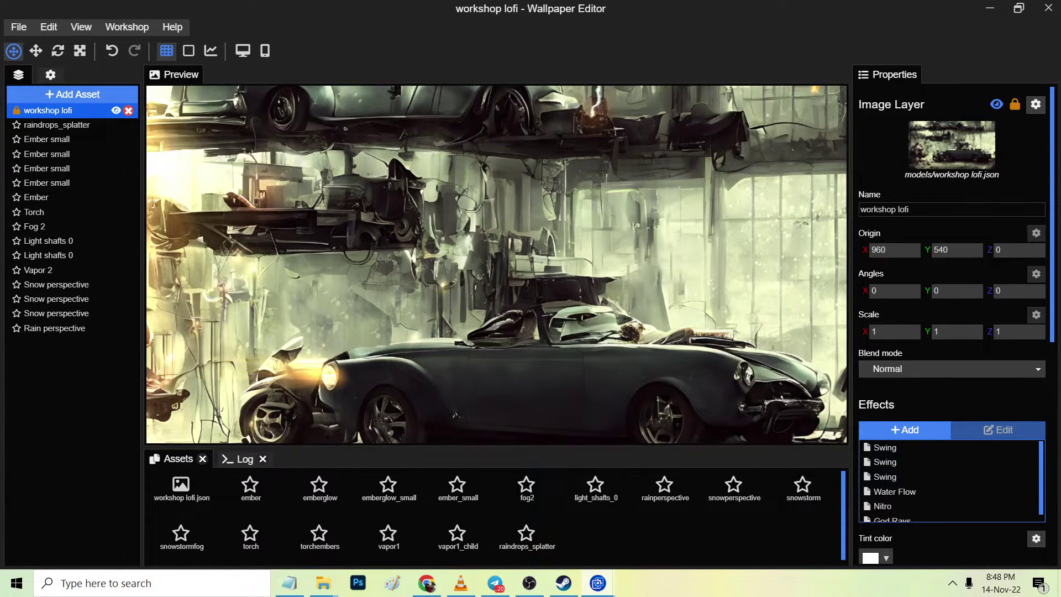
pyautogui.scroll(-1, 496, 264)
pyautogui.scroll(-1, 497, 264)
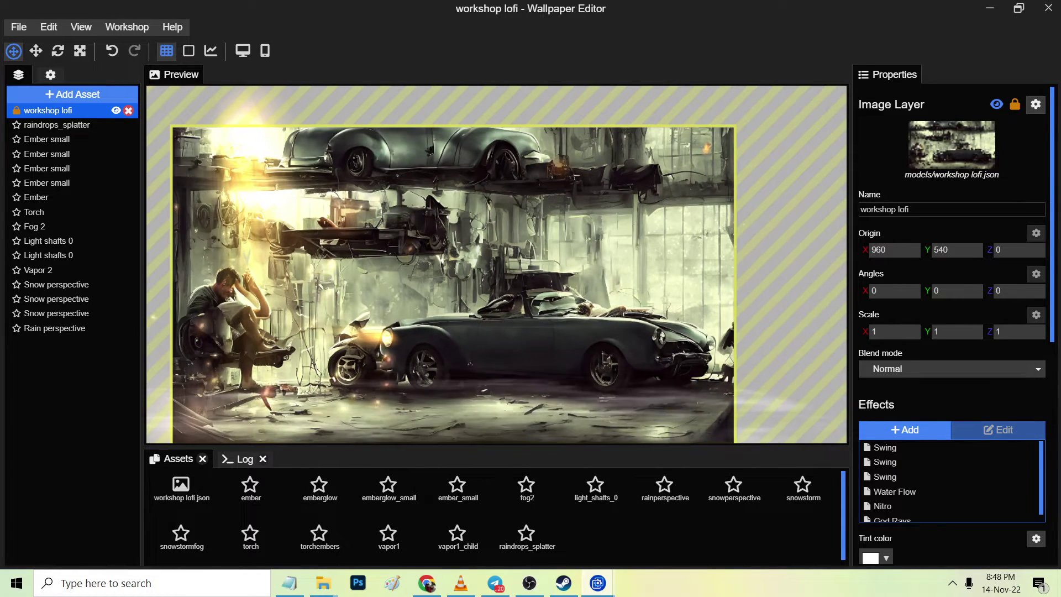
pyautogui.scroll(-1, 497, 264)
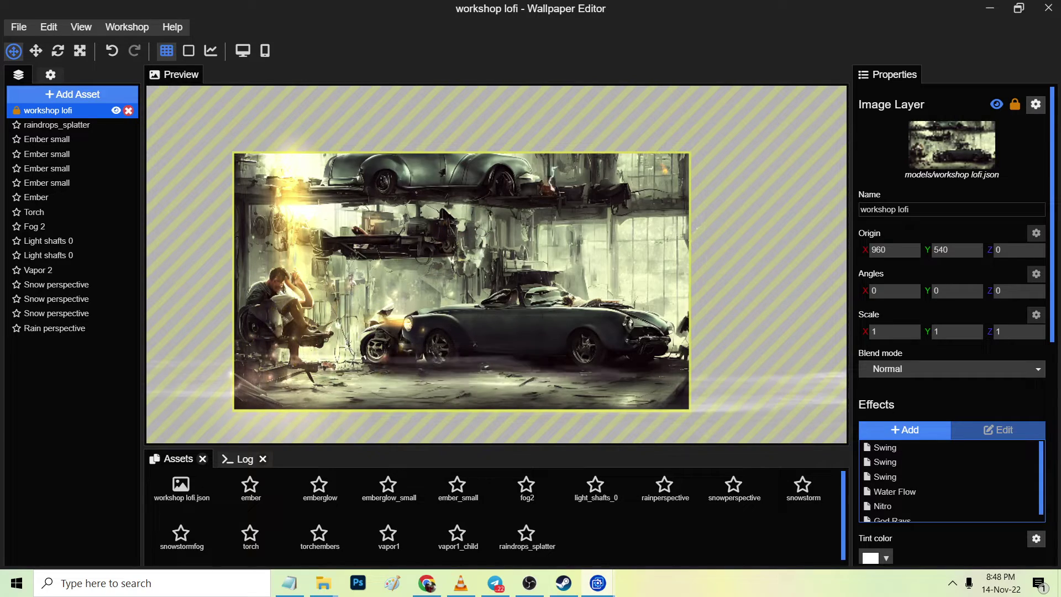
pyautogui.scroll(1, 497, 265)
pyautogui.scroll(1, 496, 266)
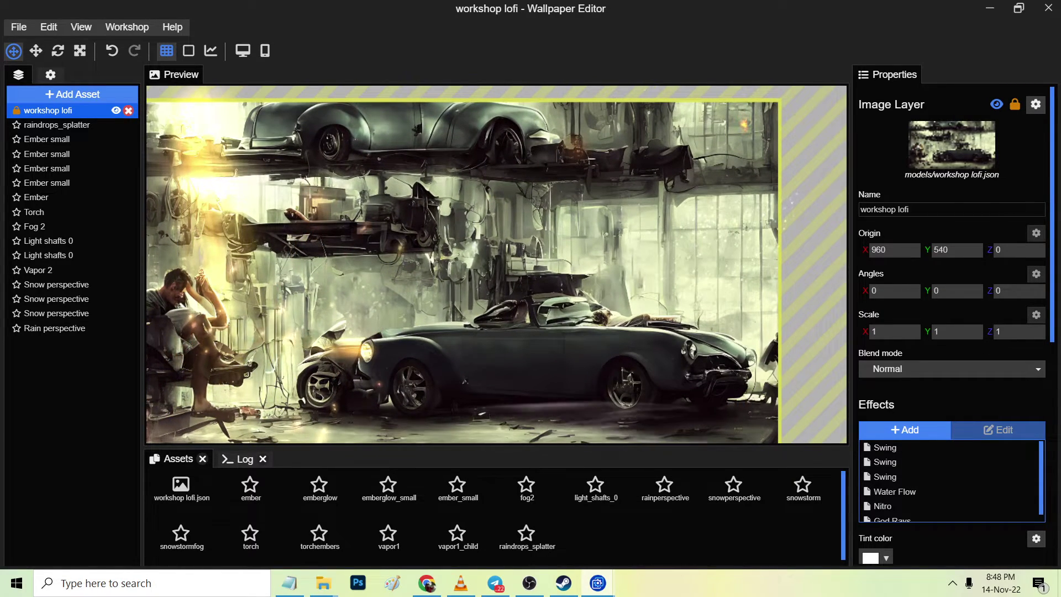
pyautogui.scroll(2, 497, 266)
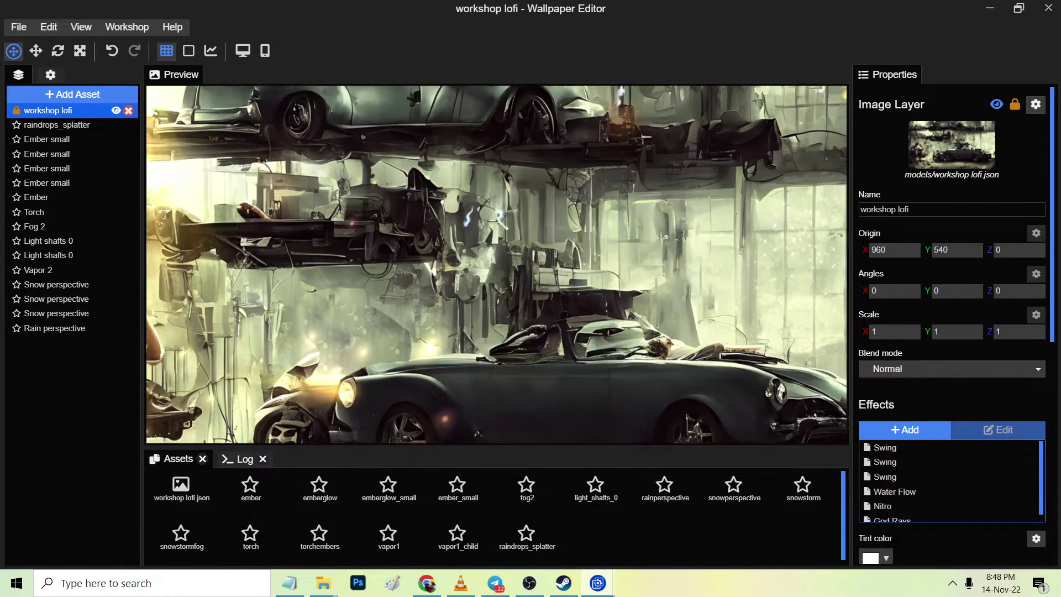
pyautogui.scroll(1, 496, 266)
pyautogui.scroll(1, 496, 267)
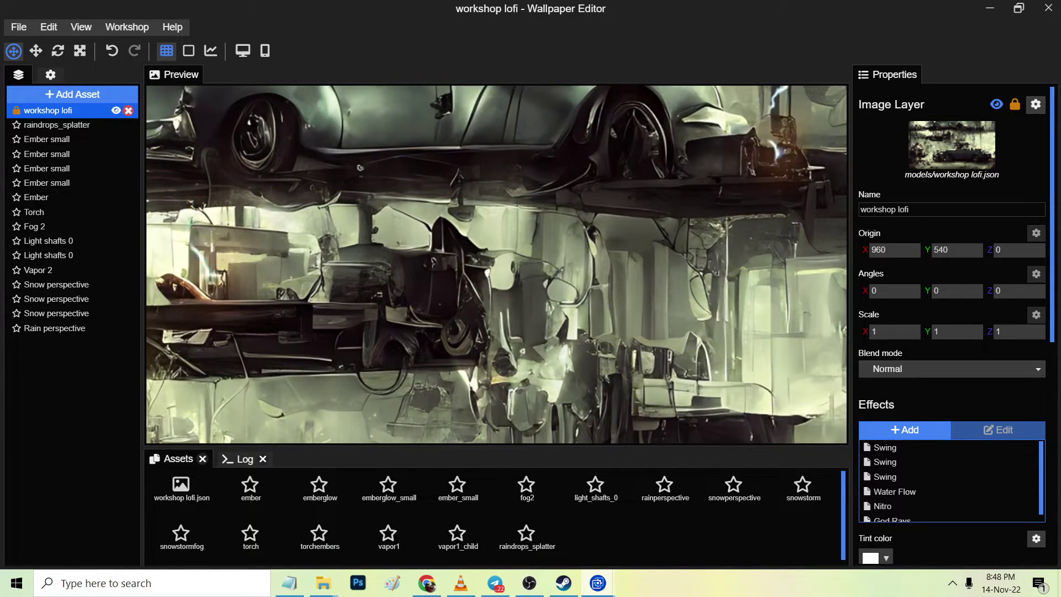
pyautogui.scroll(-4, 497, 267)
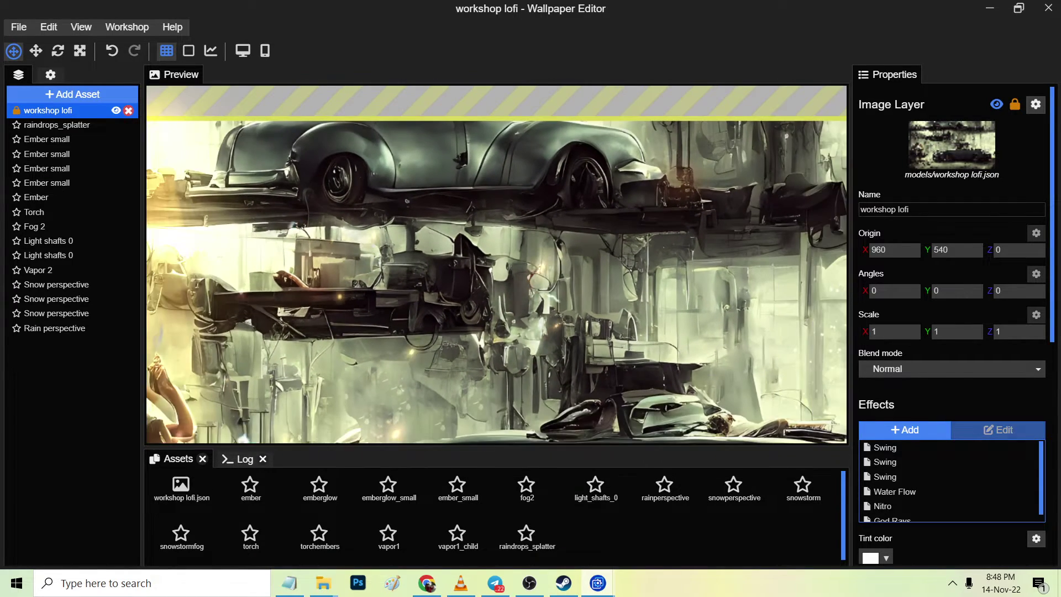
pyautogui.scroll(-2, 496, 267)
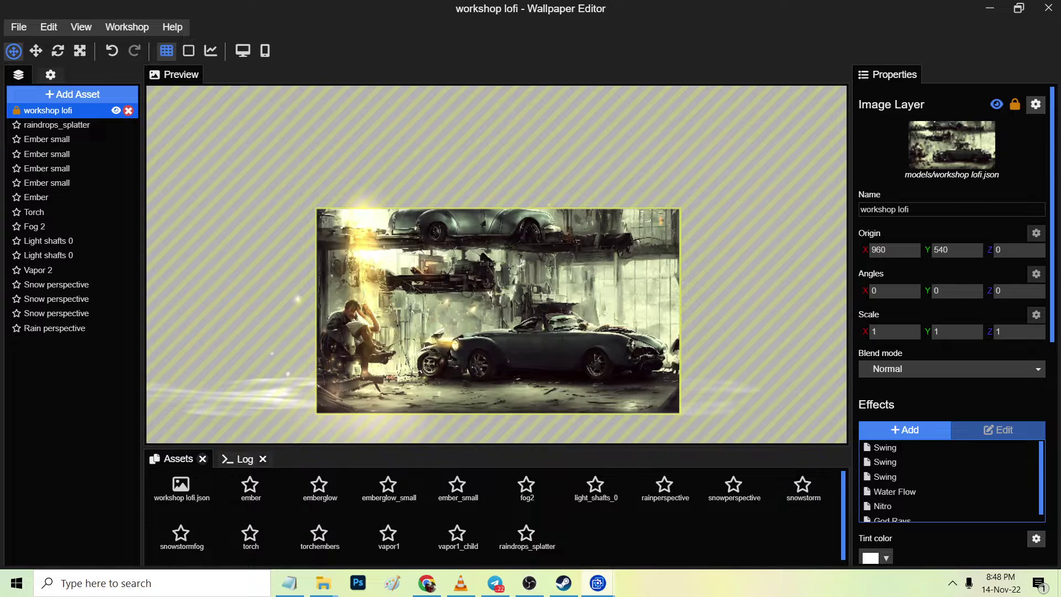
pyautogui.moveTo(496, 267); pyautogui.dragTo(482, 260)
# Preview the Smoke preset and the Magic preset's Sparkle, Gravitation, Powerup, Vortex 1, Vortex 2 and Trinity variants among the addable assets
pyautogui.click(73, 94)
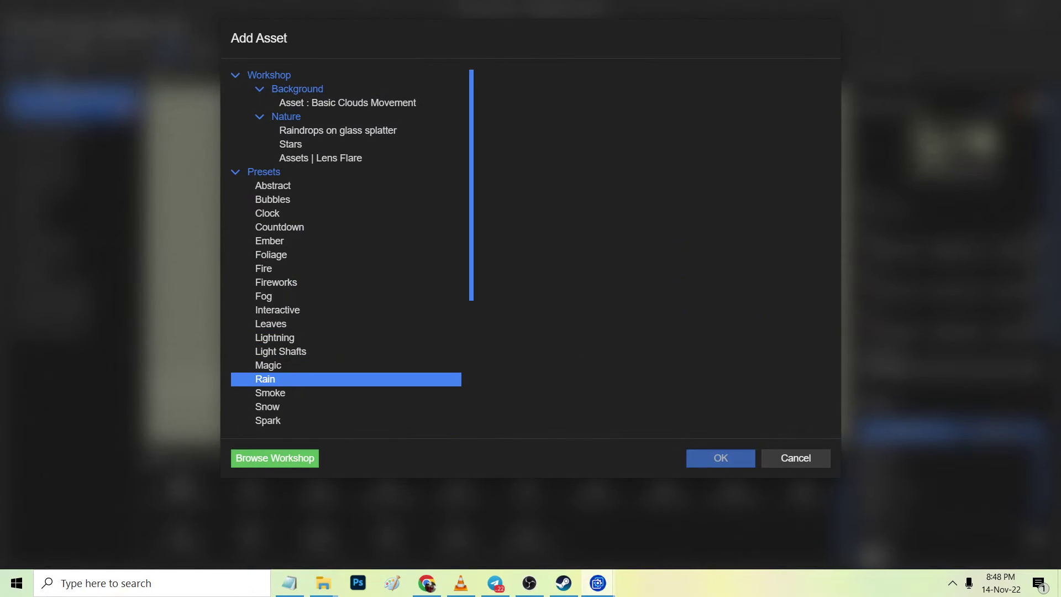
pyautogui.scroll(-2, 270, 377)
pyautogui.click(271, 324)
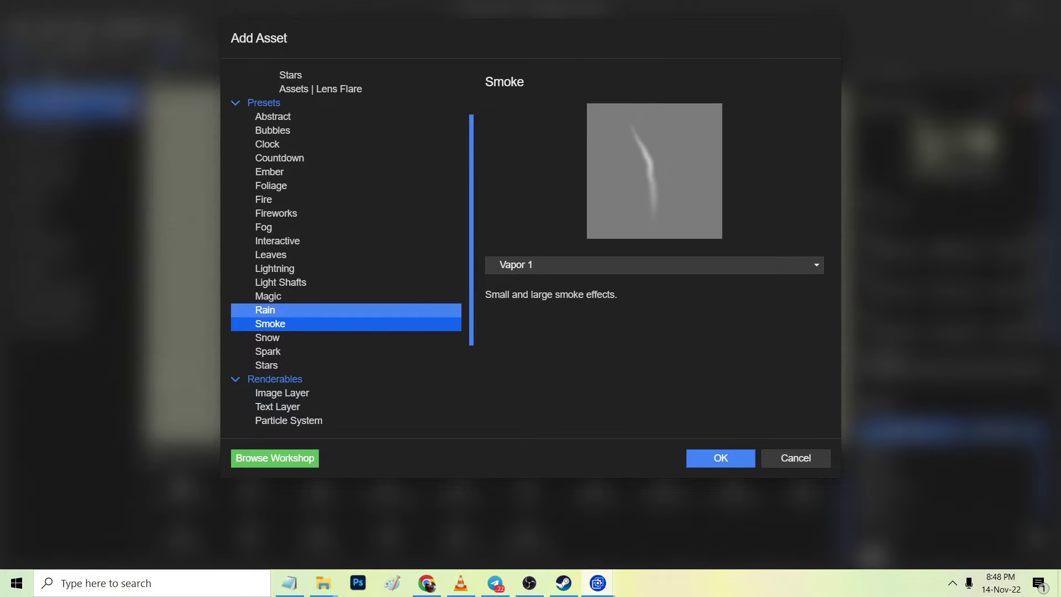
pyautogui.click(268, 295)
pyautogui.click(655, 265)
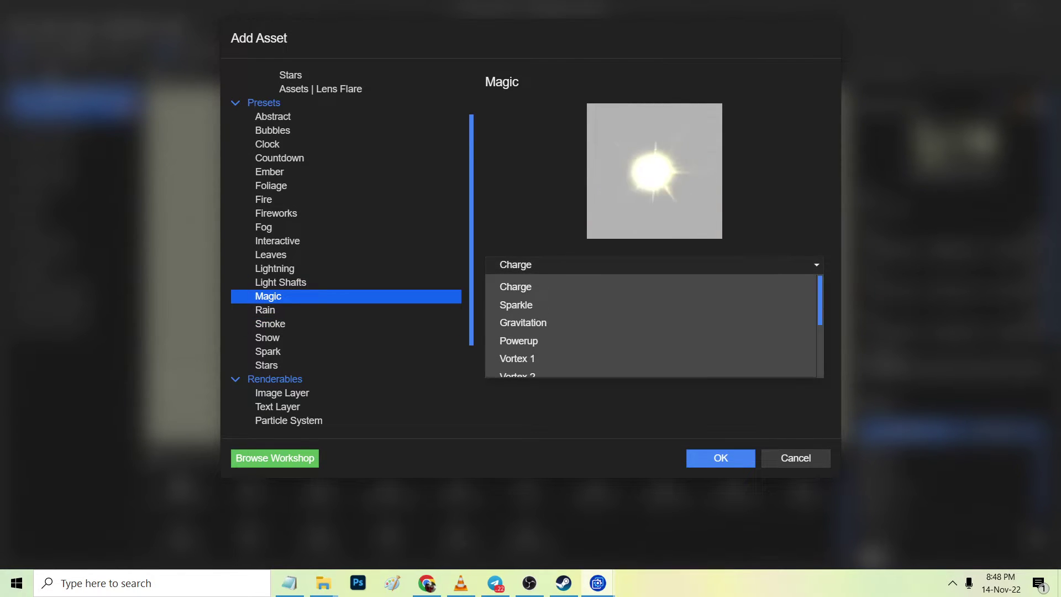
pyautogui.click(519, 306)
pyautogui.click(654, 264)
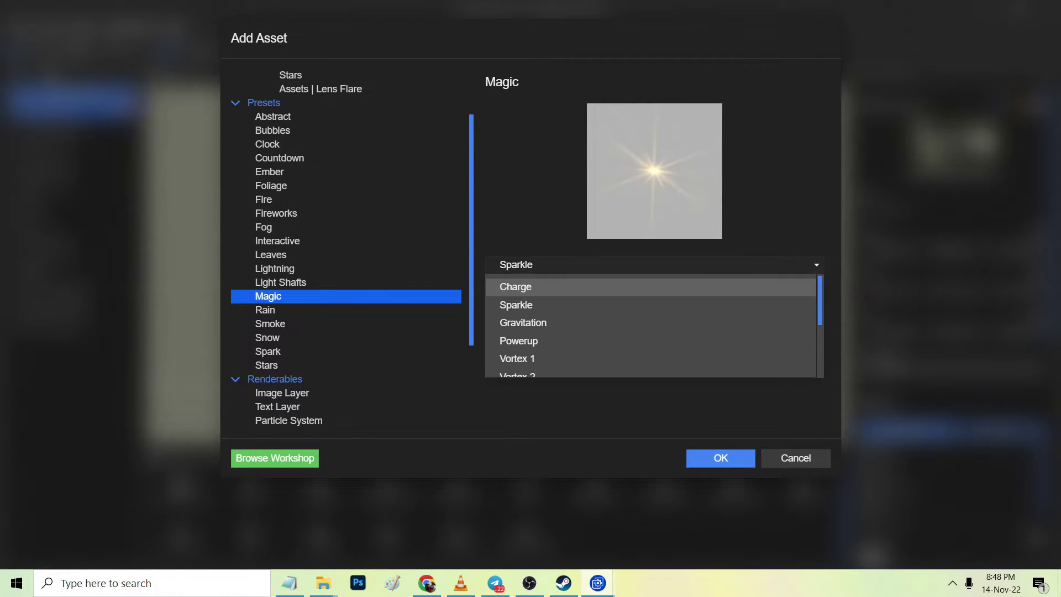
pyautogui.click(523, 322)
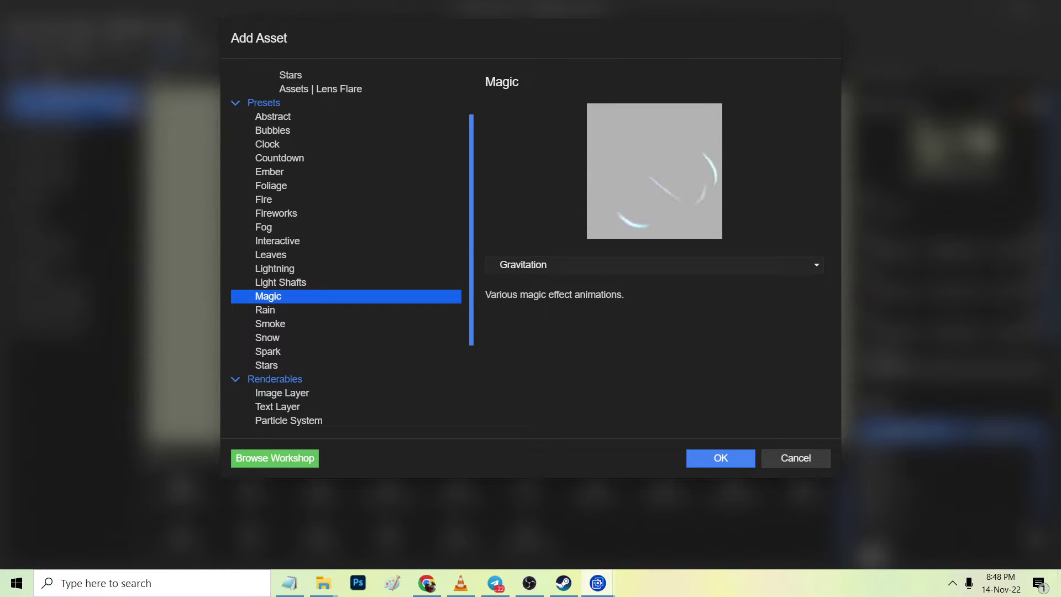
pyautogui.click(655, 265)
pyautogui.click(520, 342)
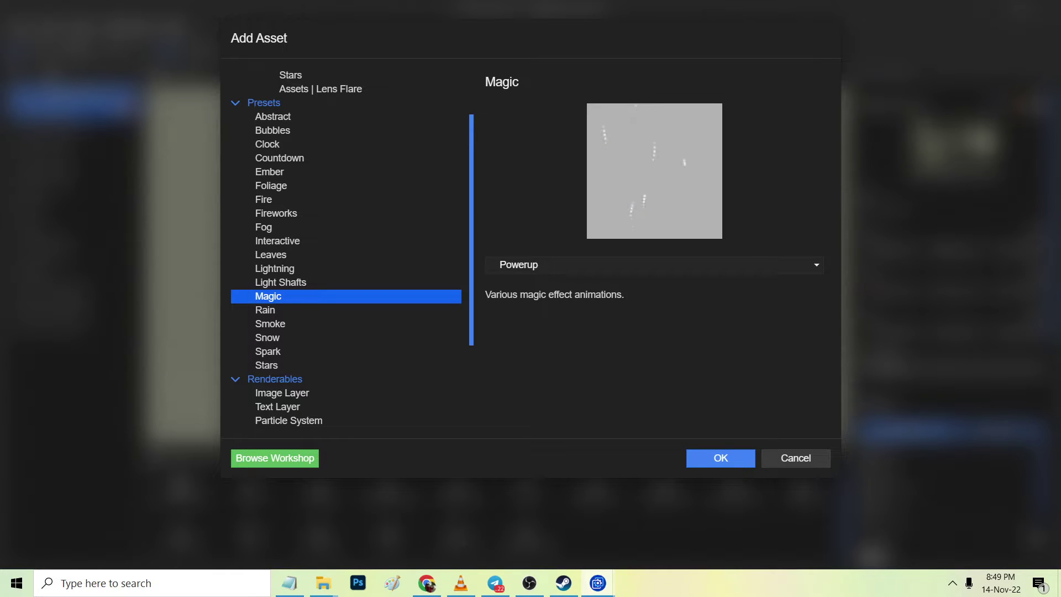
pyautogui.click(655, 265)
pyautogui.click(520, 360)
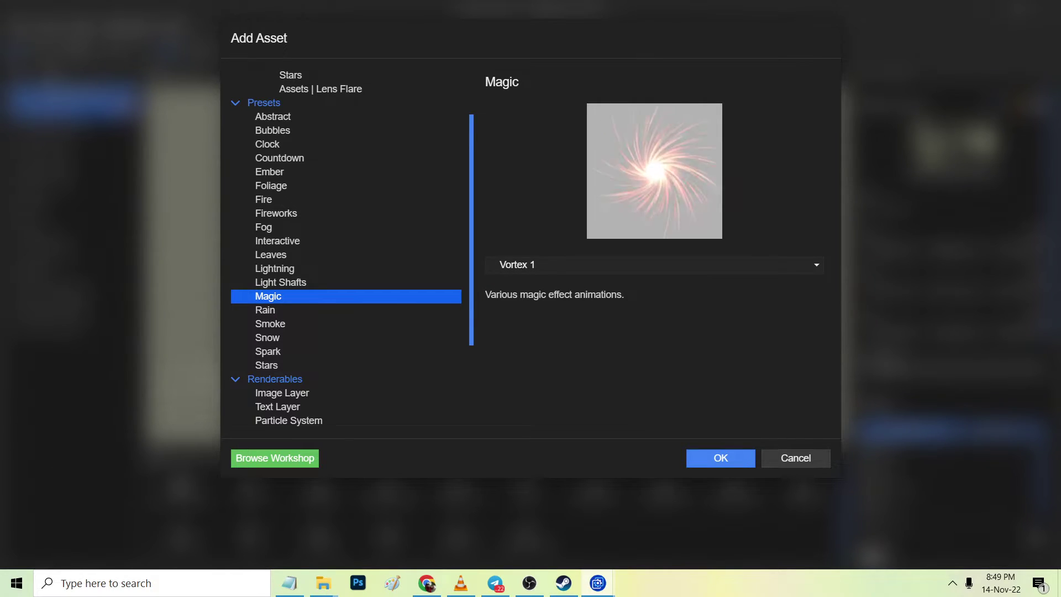
pyautogui.click(655, 264)
pyautogui.click(520, 375)
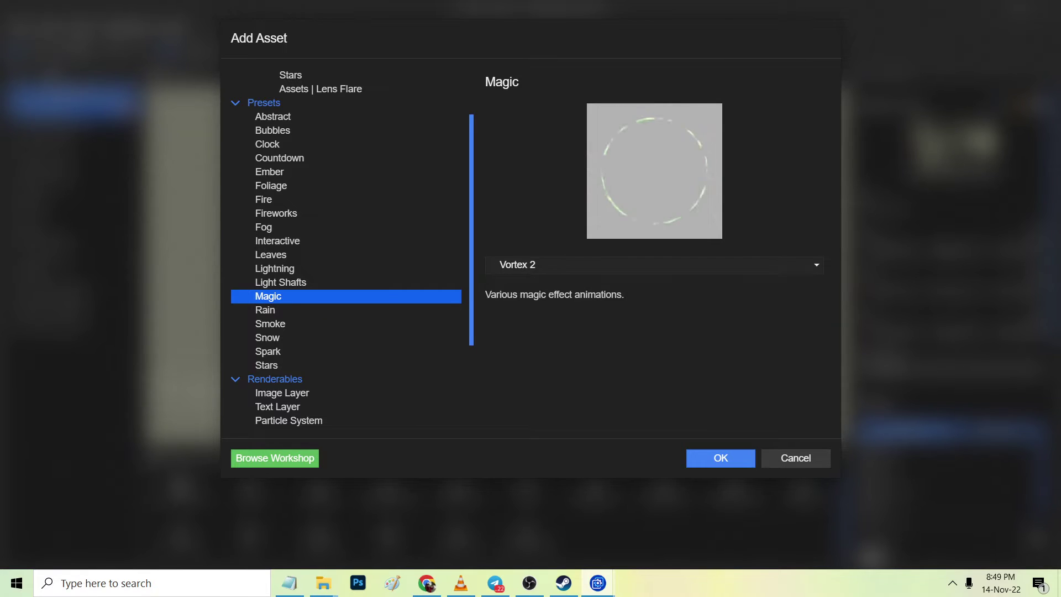
pyautogui.click(654, 265)
pyautogui.scroll(-3, 552, 343)
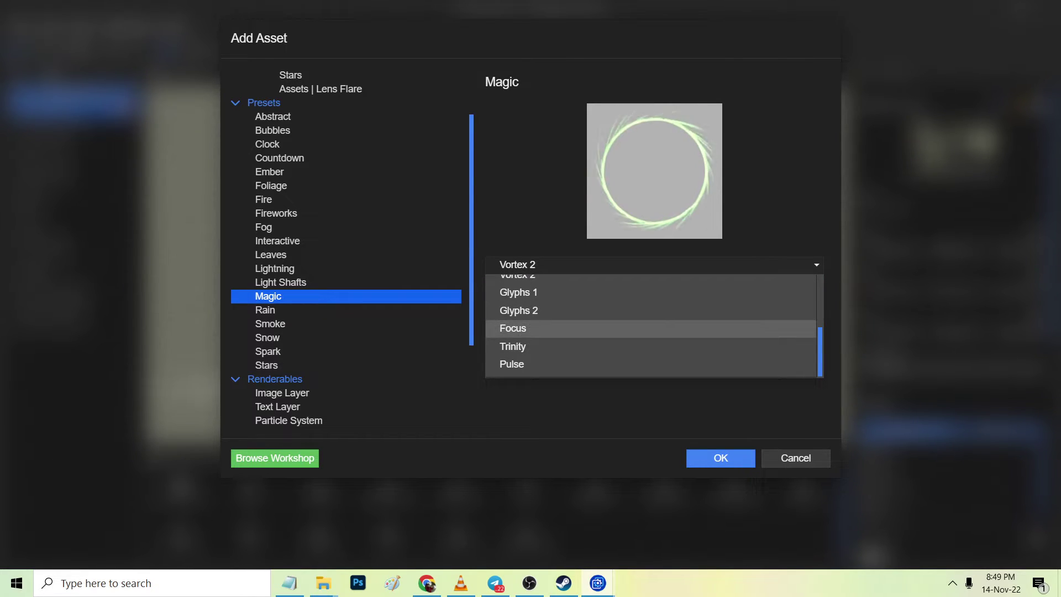
pyautogui.click(513, 346)
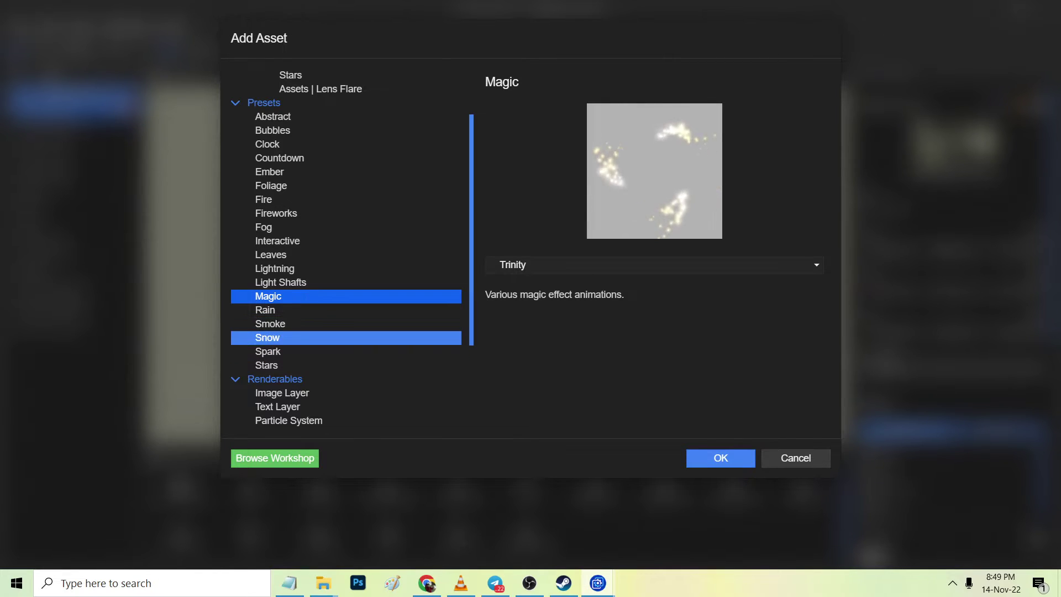
# Add the Spark preset to the scene and place it beneath the raised upper car at about X 1075, Y 886
pyautogui.click(268, 351)
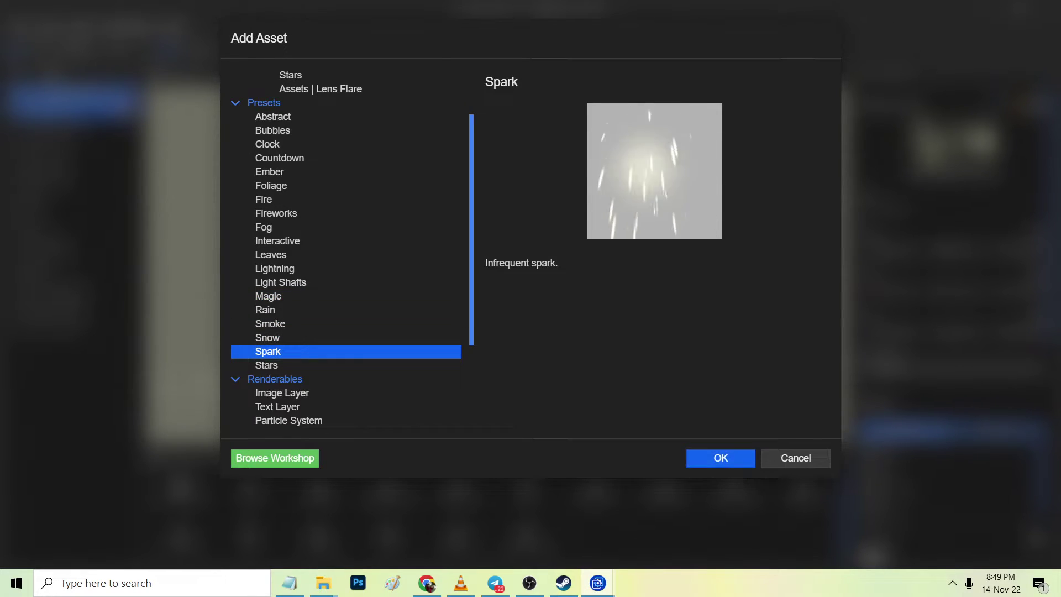
pyautogui.click(721, 458)
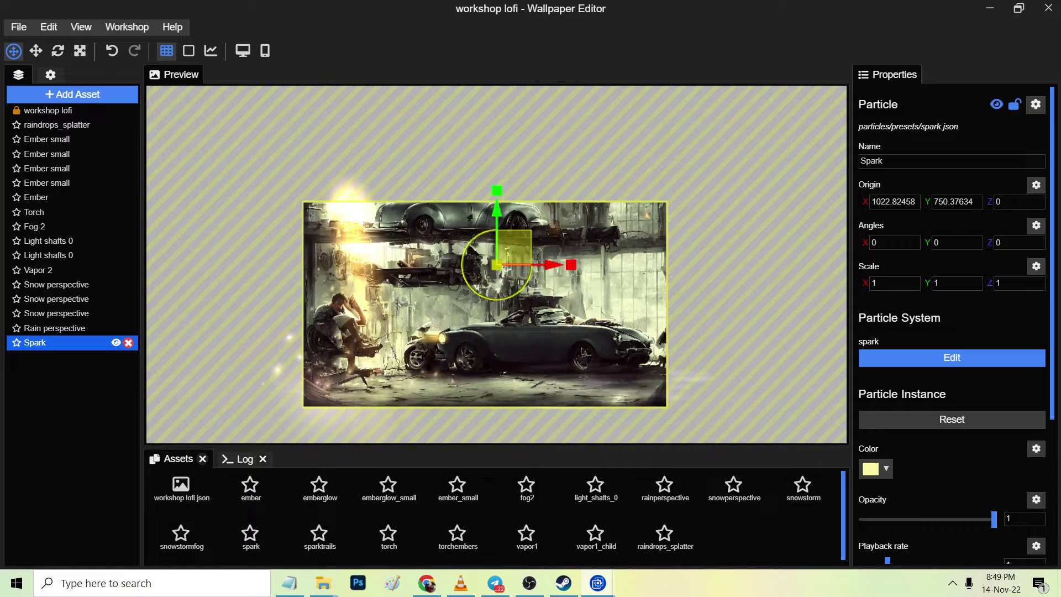
pyautogui.scroll(4, 496, 265)
pyautogui.moveTo(513, 247); pyautogui.dragTo(546, 207)
pyautogui.scroll(3, 503, 255)
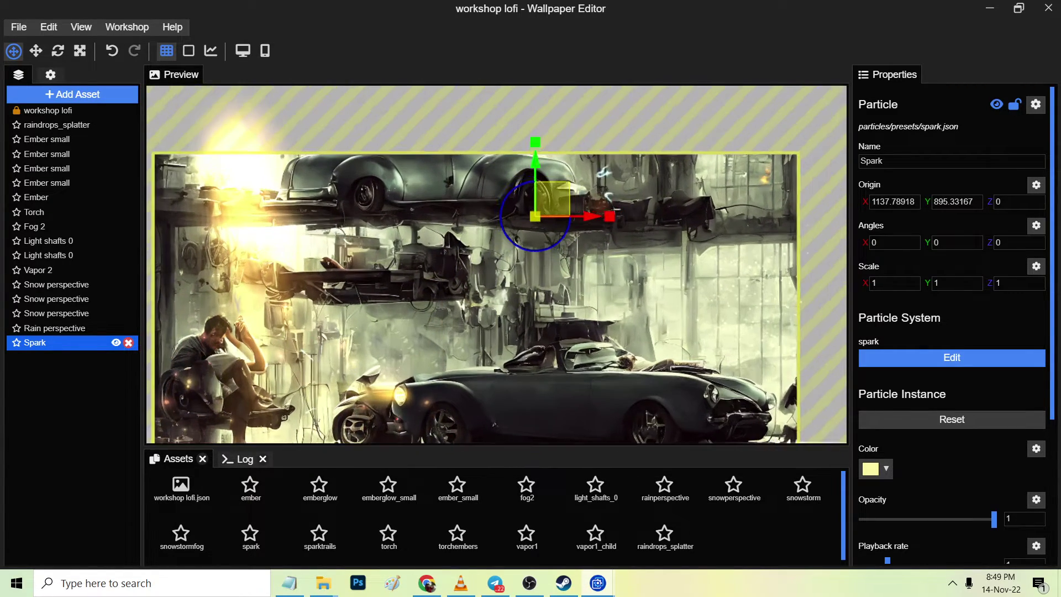
pyautogui.scroll(2, 500, 263)
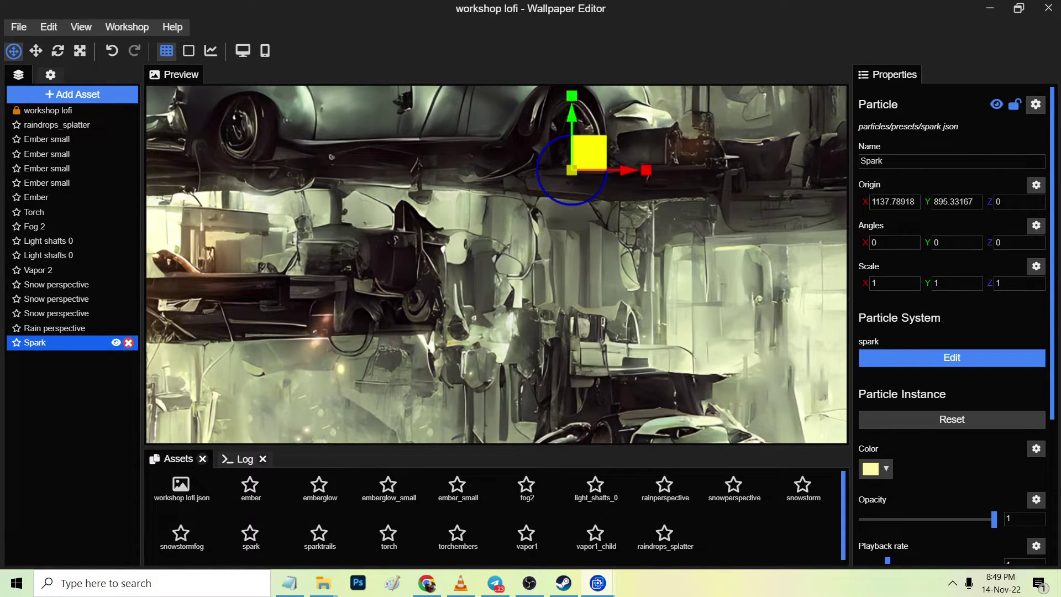
pyautogui.moveTo(589, 152); pyautogui.dragTo(549, 160)
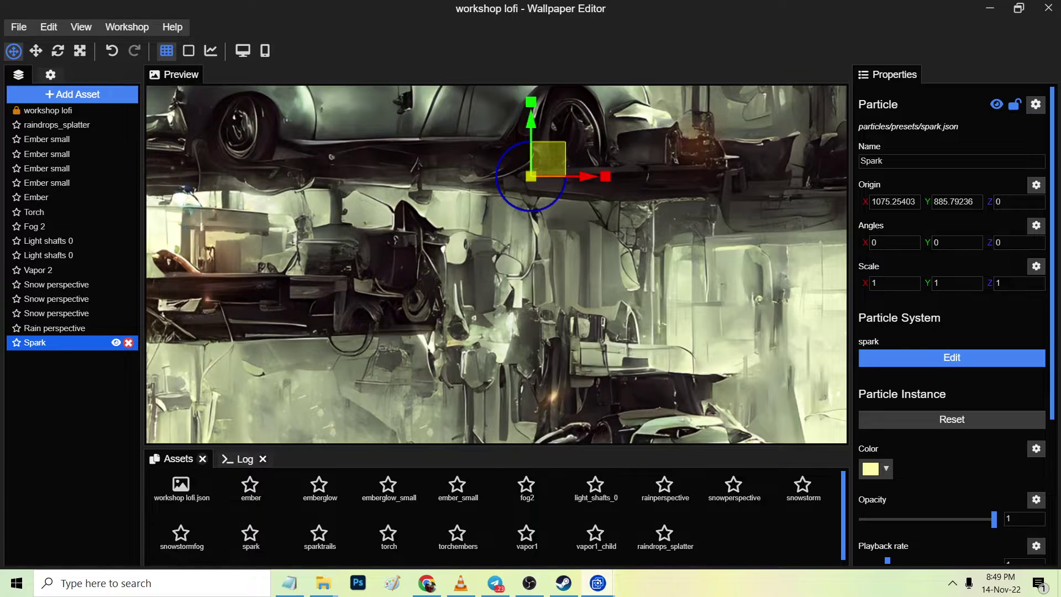
# Check the spark effect against the whole wallpaper and save the project
pyautogui.click(64, 110)
pyautogui.scroll(-3, 496, 265)
pyautogui.scroll(-1, 496, 264)
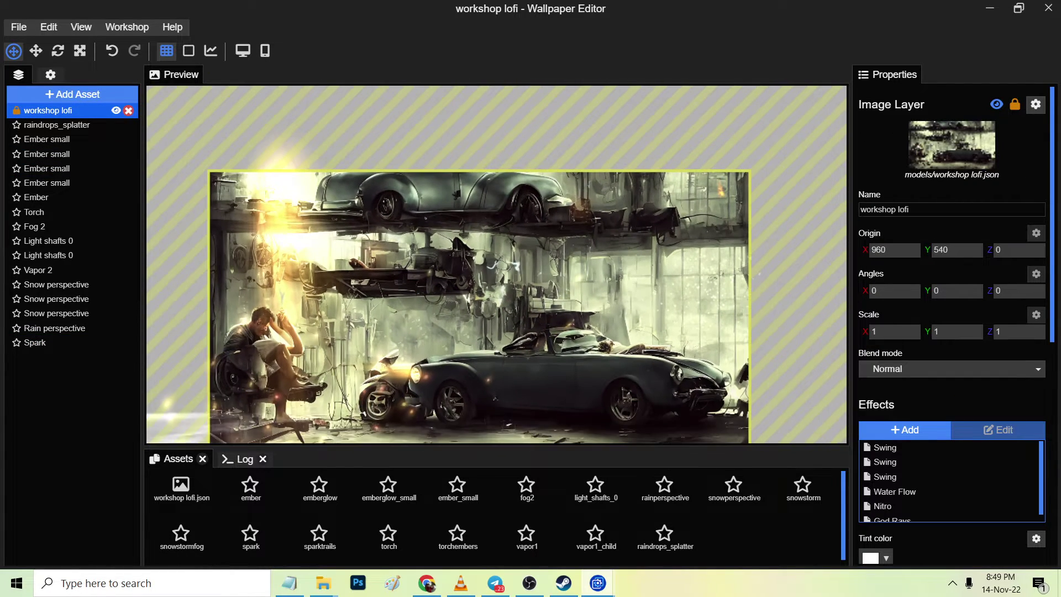
pyautogui.scroll(-1, 496, 264)
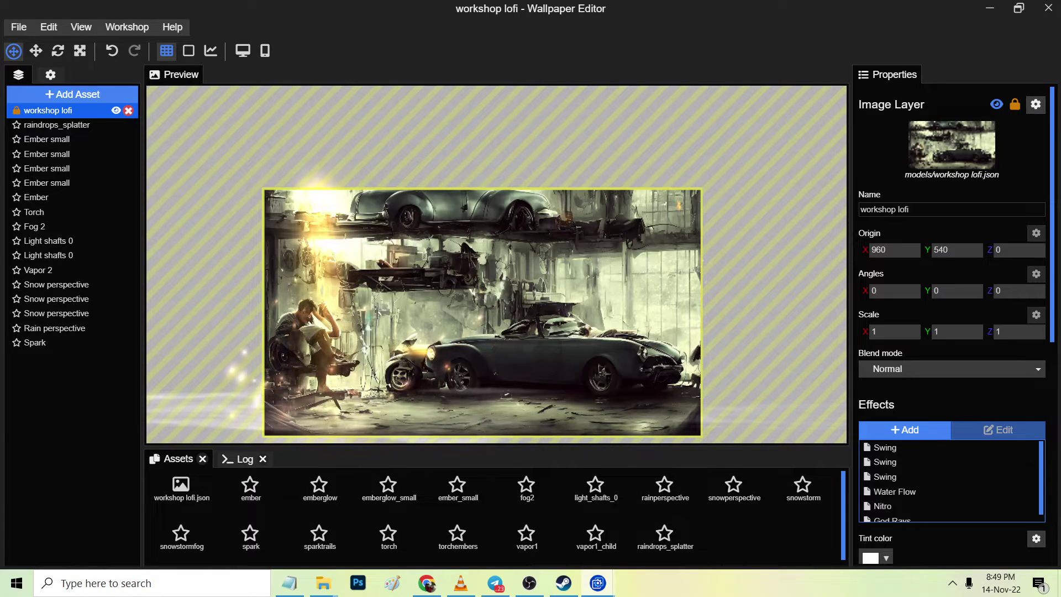
pyautogui.click(53, 343)
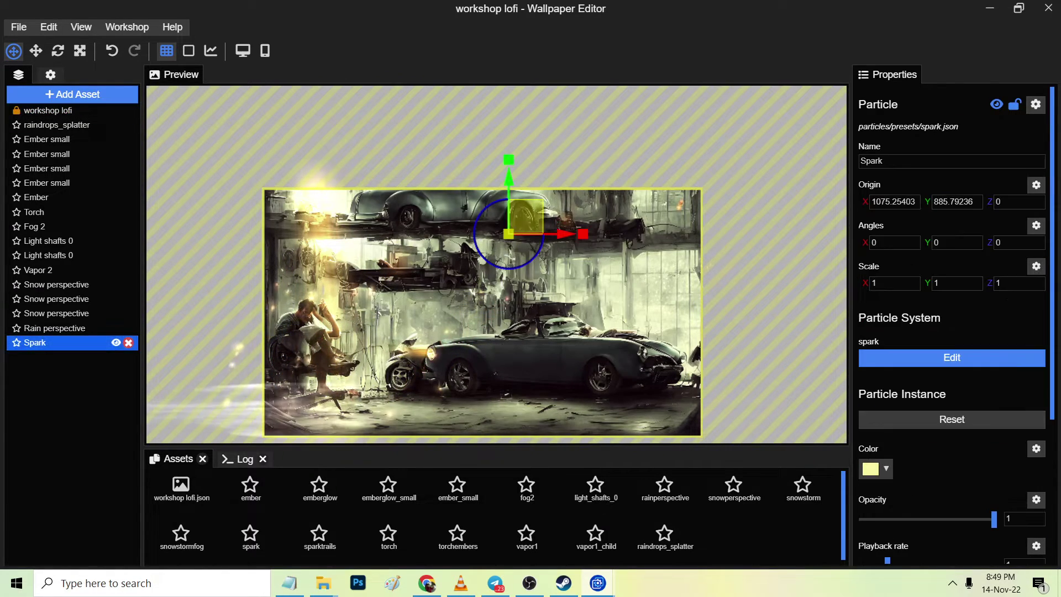
pyautogui.hotkey('ctrl', 's')
# Duplicate the Spark particle and move the copy to the lower car's right end, at about X 1853, Y 287
pyautogui.rightClick(53, 343)
pyautogui.click(99, 518)
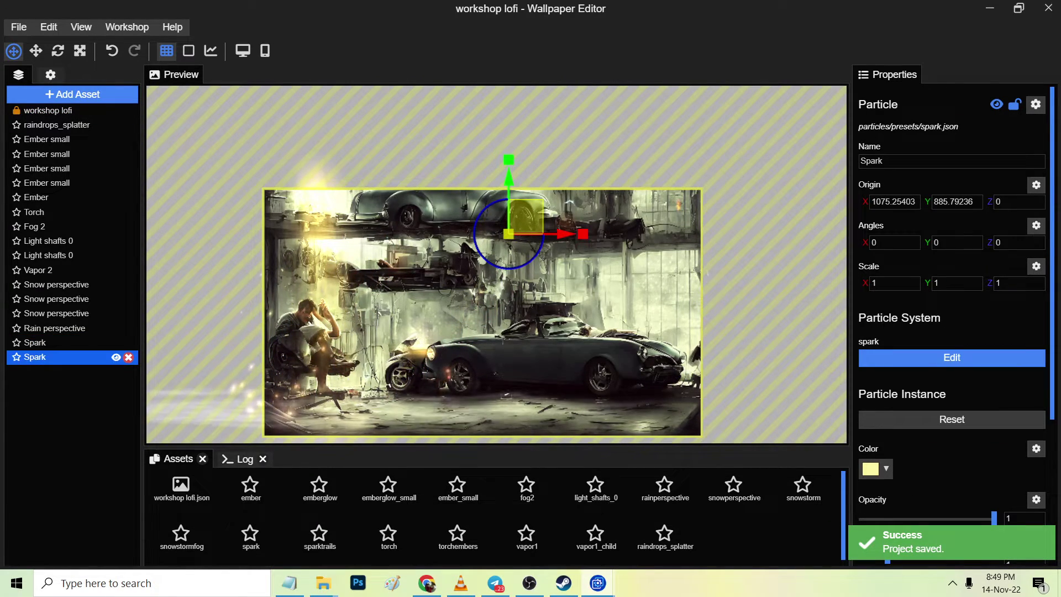
pyautogui.moveTo(526, 216); pyautogui.dragTo(707, 391)
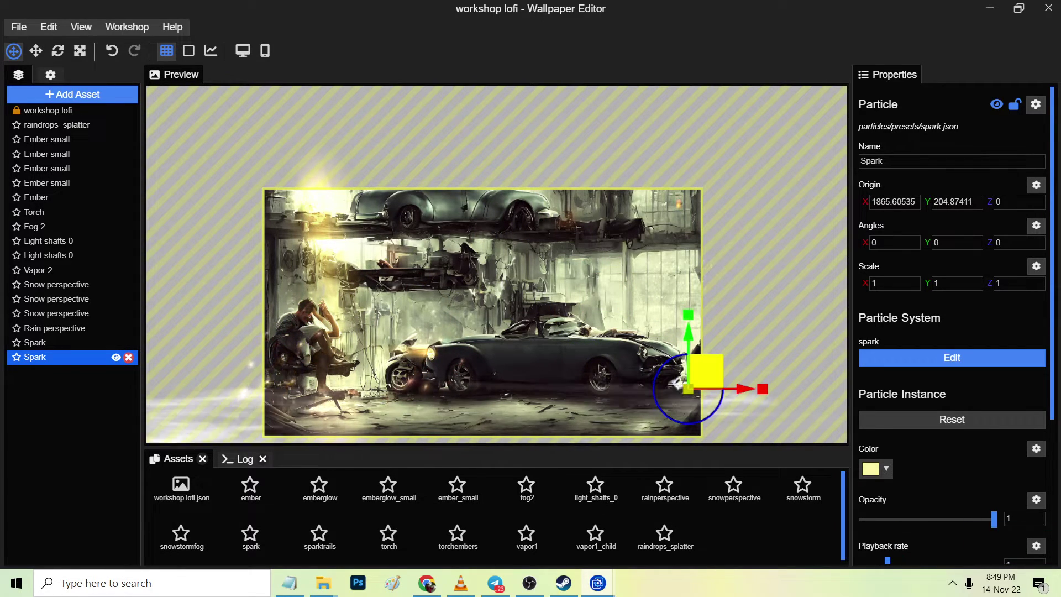
pyautogui.moveTo(717, 343); pyautogui.dragTo(716, 344)
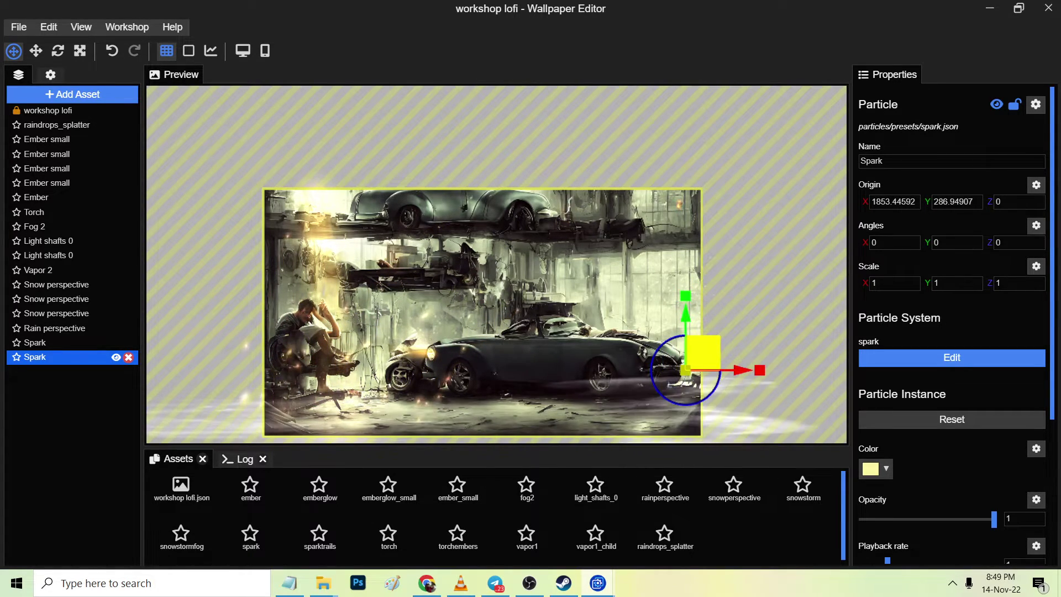
pyautogui.click(61, 110)
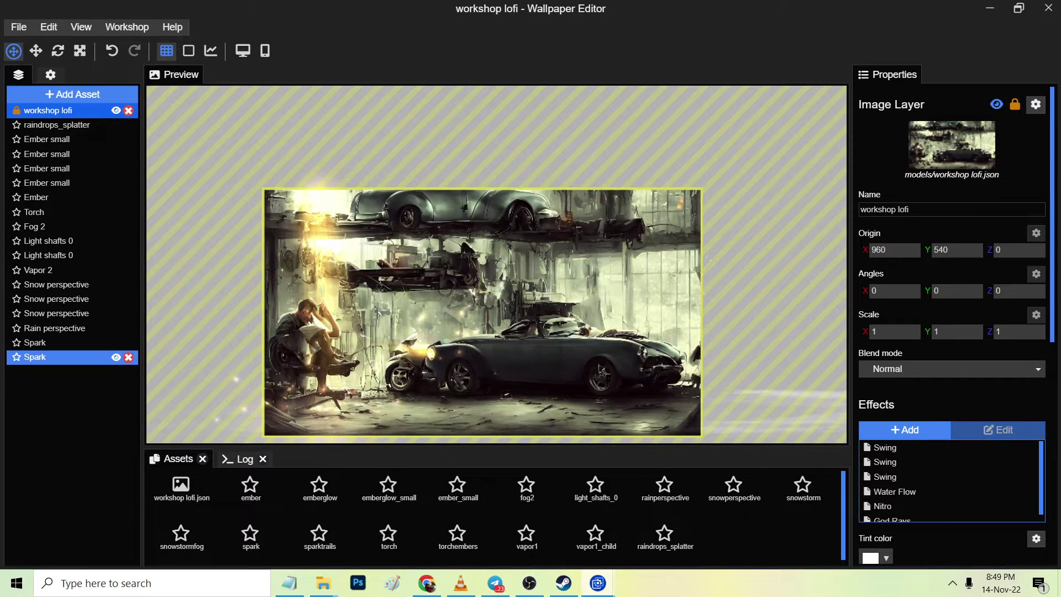
# Set the copied spark's playback rate to 0.58, size to 0.58 and speed to 1.2, and save the project
pyautogui.click(61, 357)
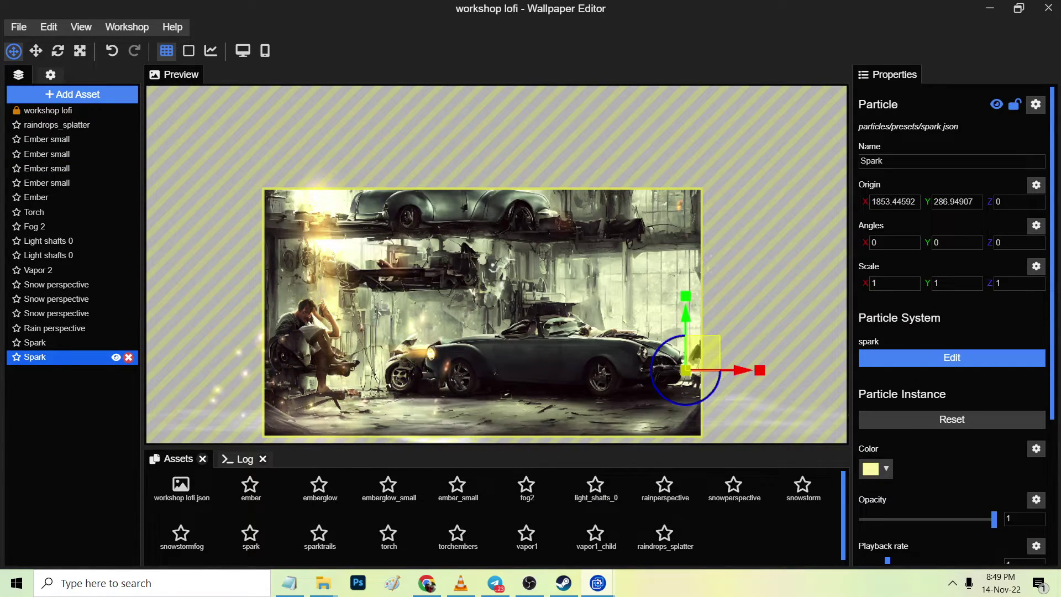
pyautogui.scroll(-3, 952, 321)
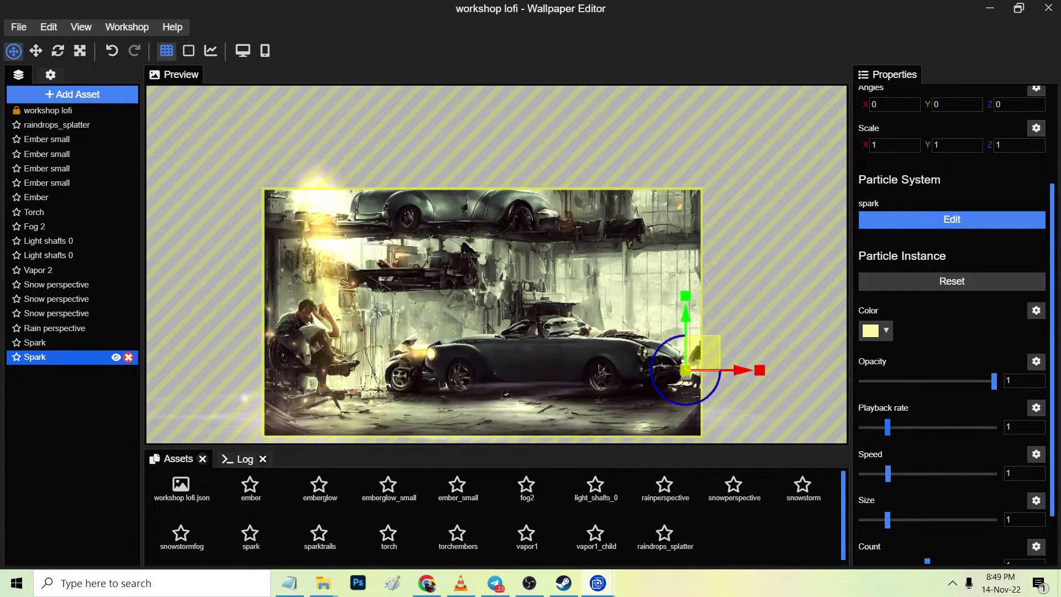
pyautogui.click(877, 427)
pyautogui.click(876, 520)
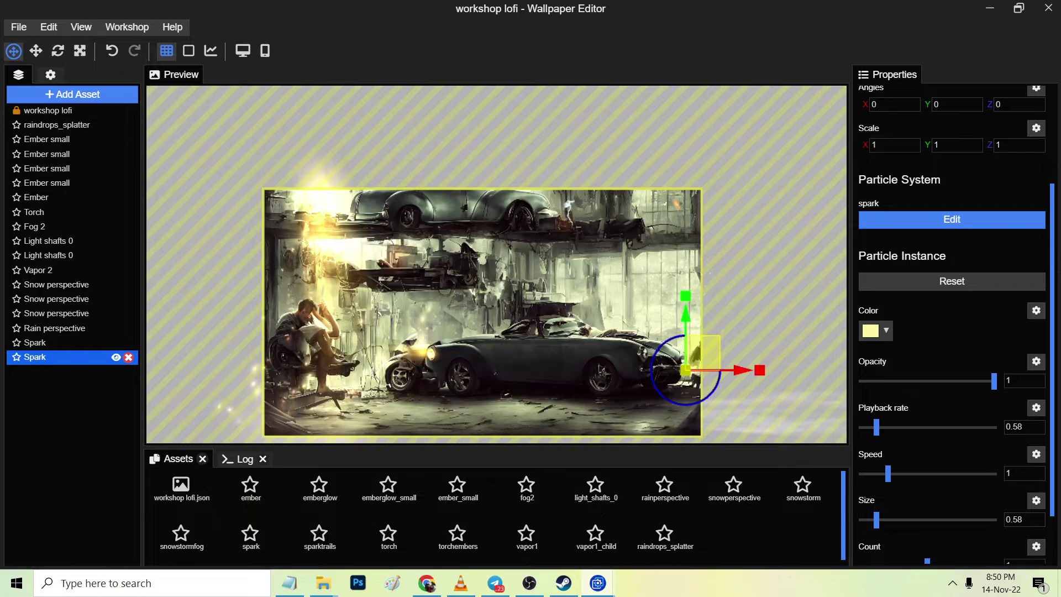
pyautogui.click(67, 110)
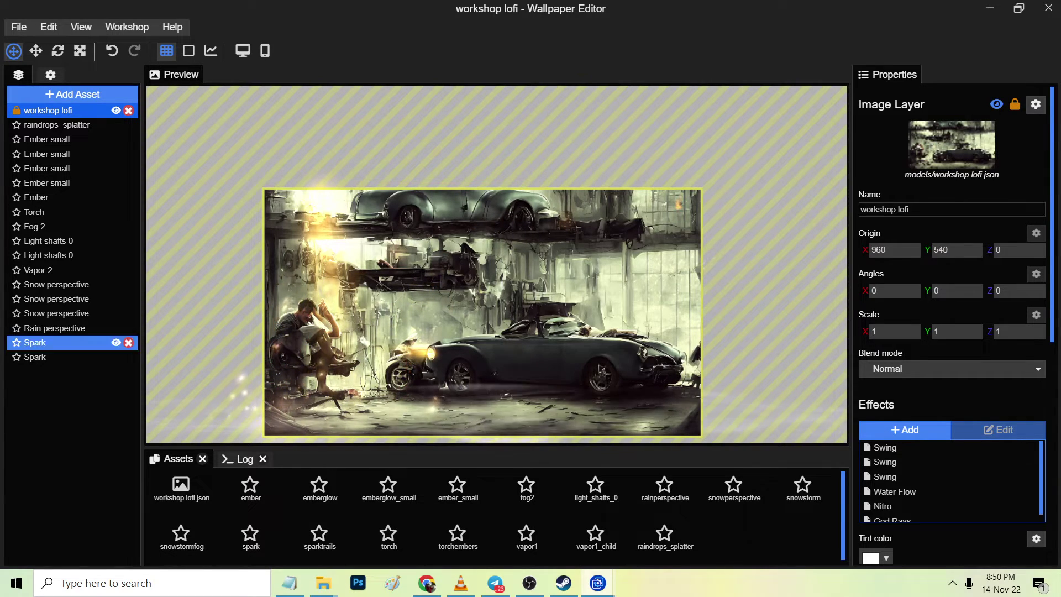
pyautogui.click(55, 357)
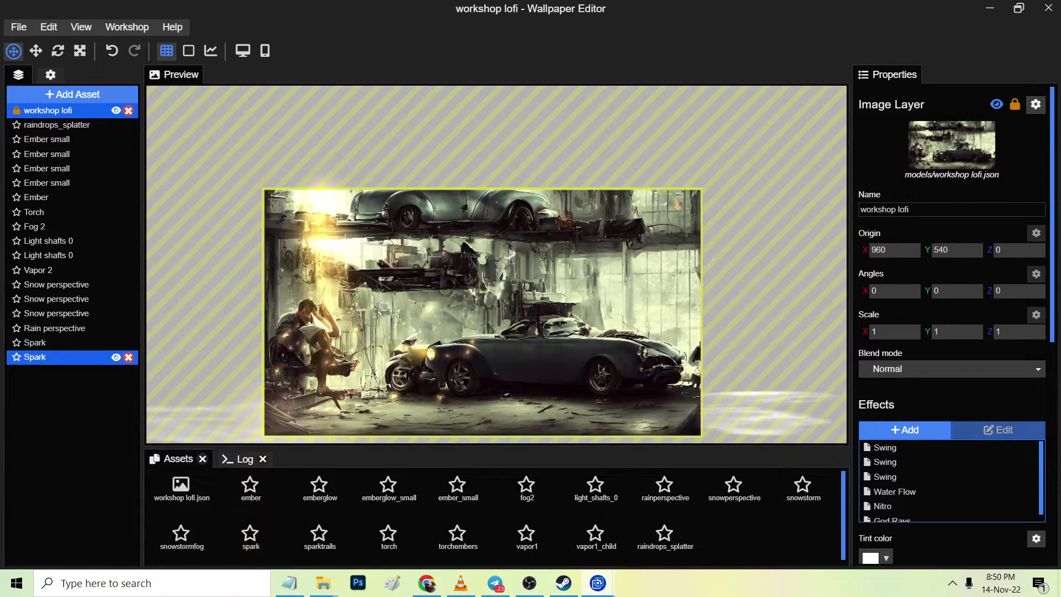
pyautogui.hotkey('ctrl', 's')
pyautogui.scroll(-1, 952, 320)
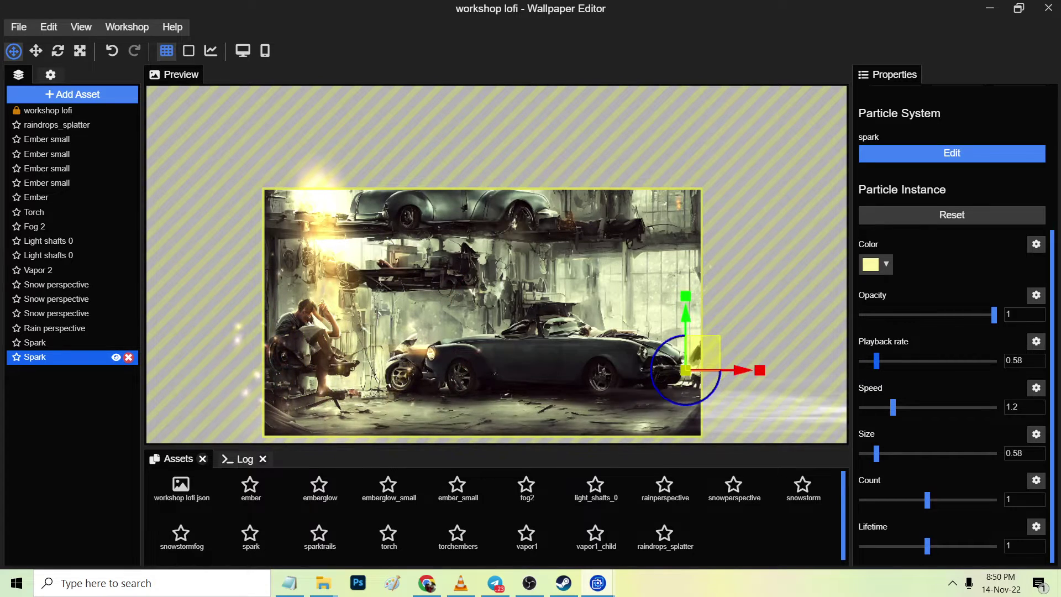
# Add a Reflection effect to the workshop lofi image layer
pyautogui.keyDown('ctrl'); pyautogui.click(47, 138); pyautogui.keyUp('ctrl')
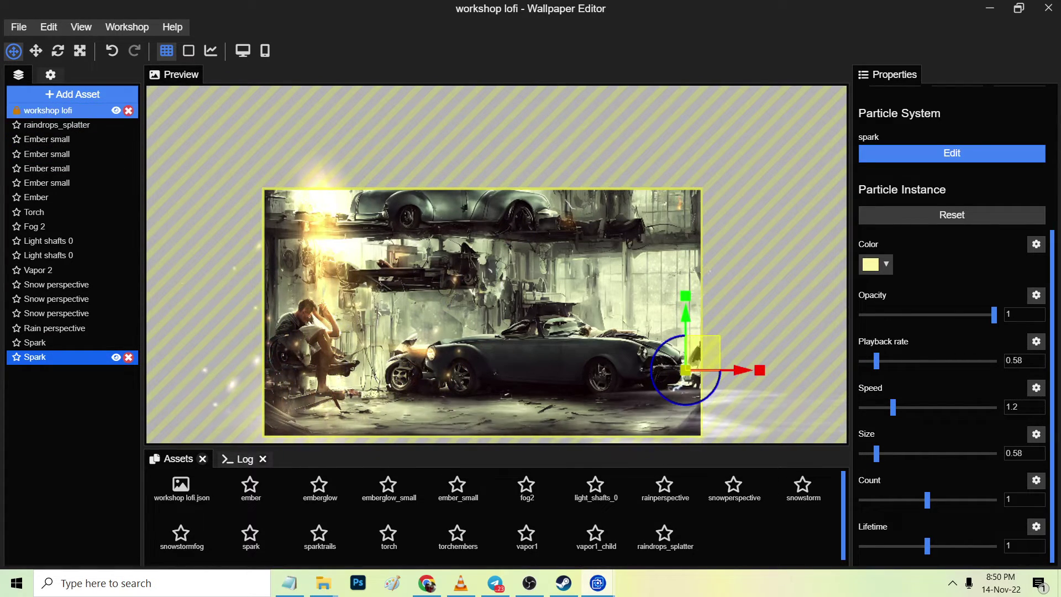
pyautogui.click(48, 110)
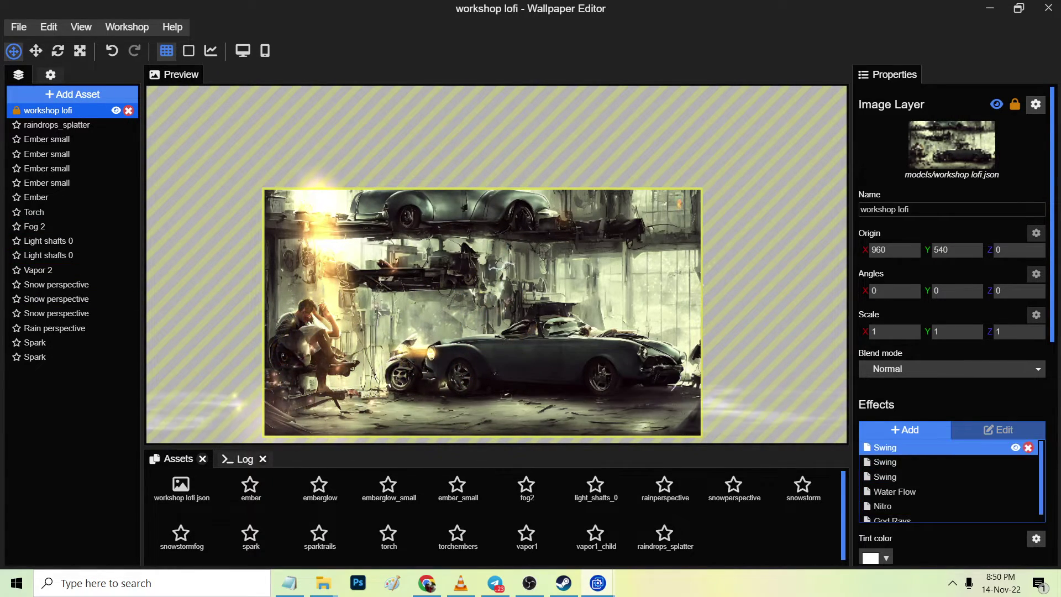
pyautogui.click(905, 429)
pyautogui.click(279, 365)
pyautogui.scroll(-5, 346, 249)
pyautogui.click(277, 351)
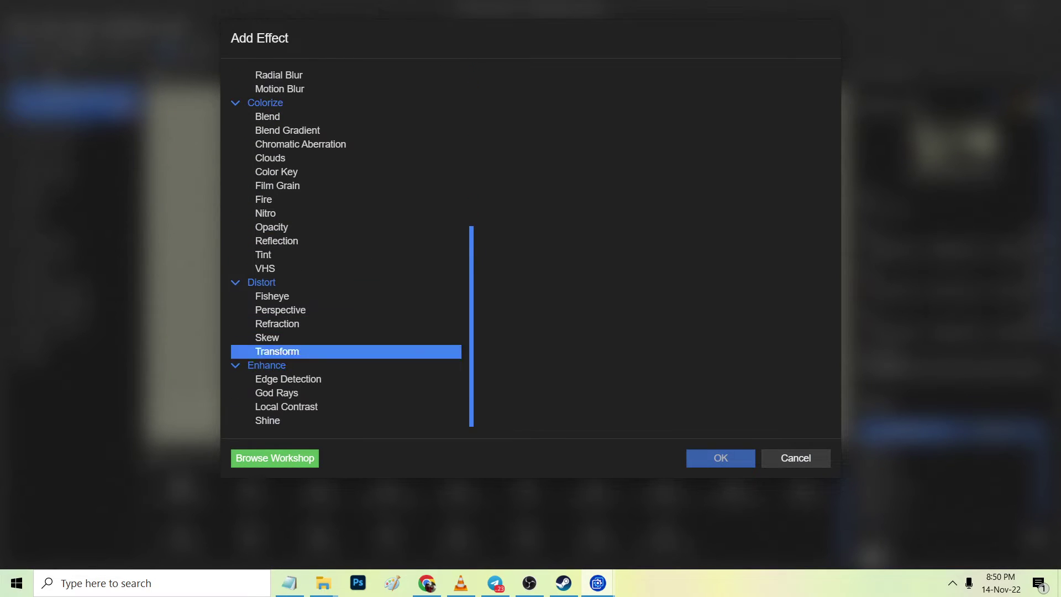
pyautogui.click(280, 310)
pyautogui.press('Down')
pyautogui.press('Down')
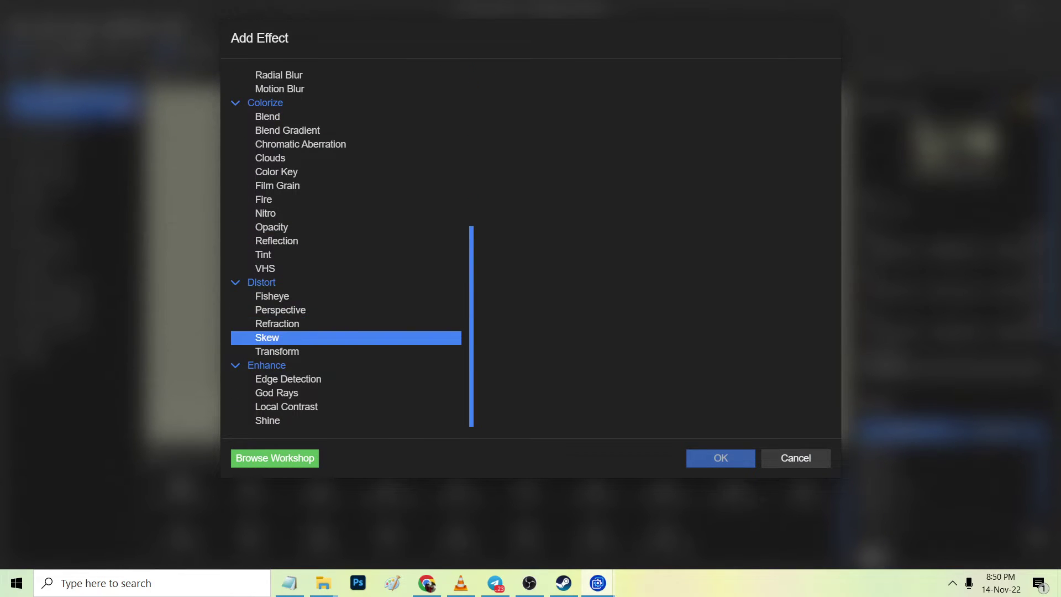
pyautogui.press('Down')
pyautogui.click(266, 269)
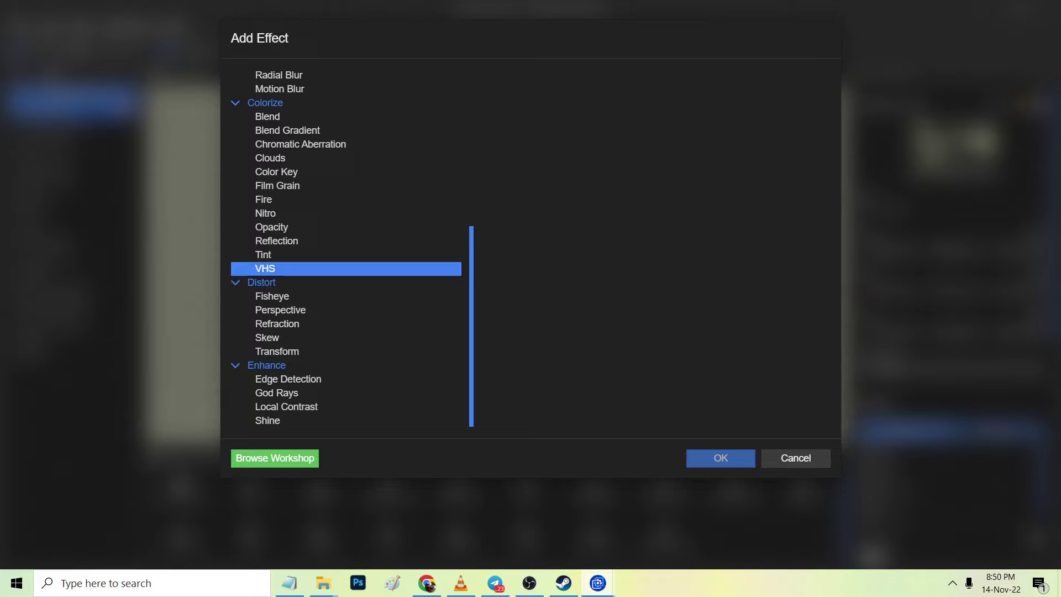
pyautogui.press('Up')
pyautogui.press('Down')
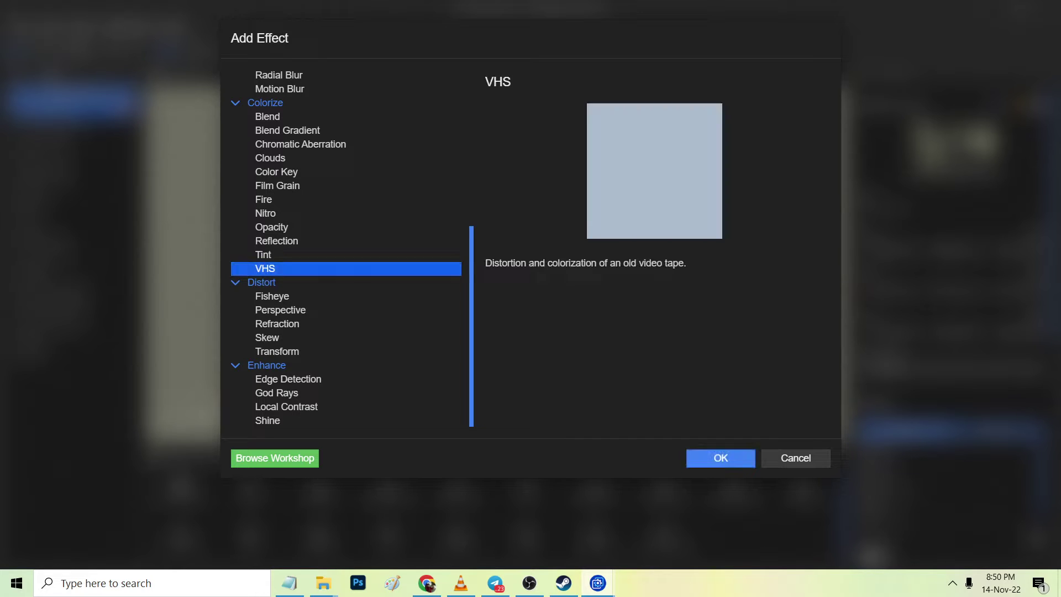
pyautogui.press('Up')
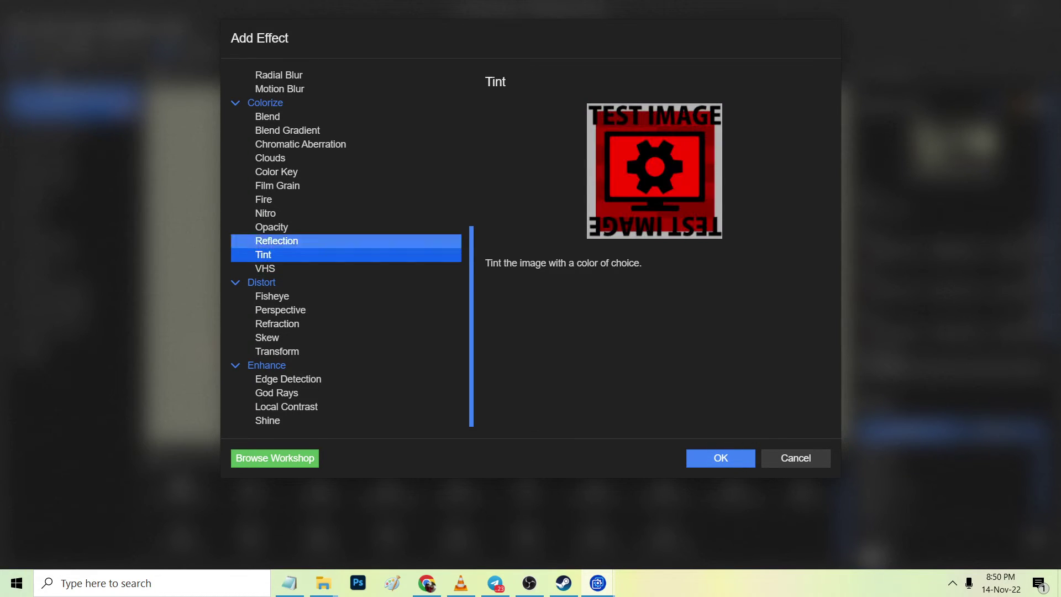
pyautogui.press('Up')
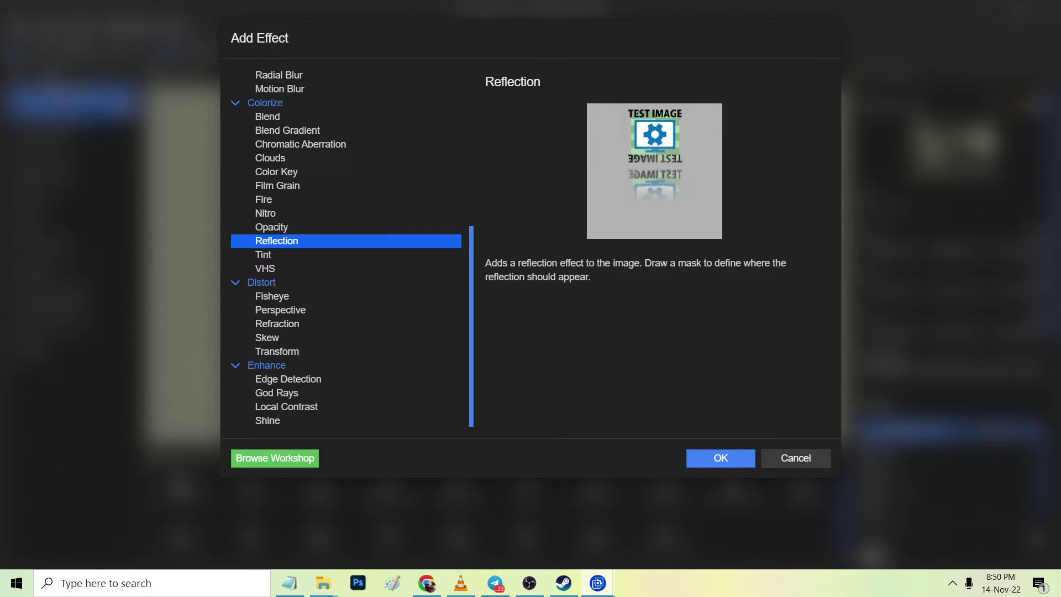
pyautogui.press('Return')
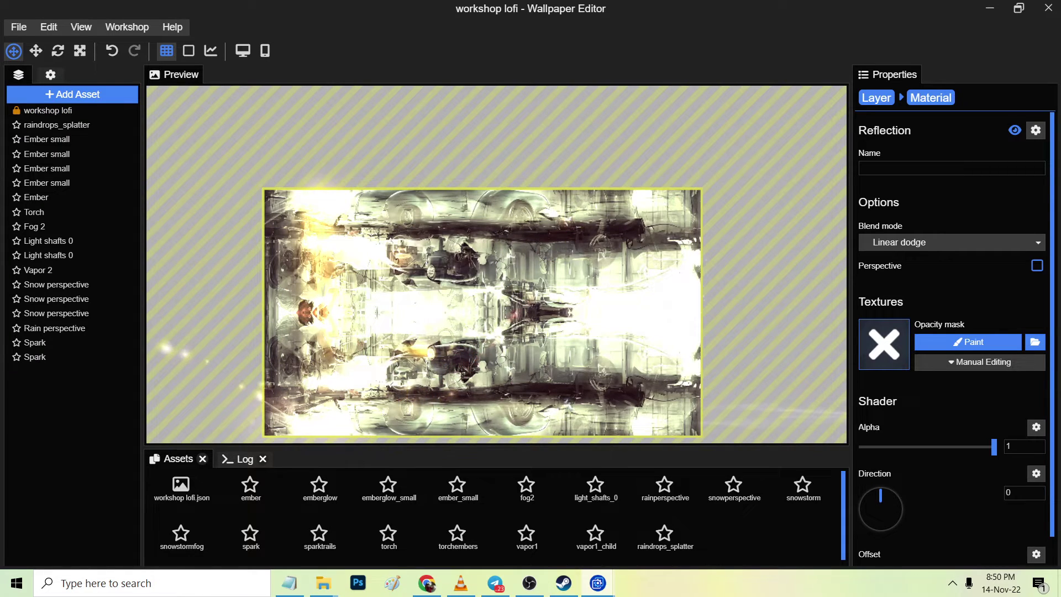
# Start painting the Reflection effect's opacity mask and fill the whole mask with amount 255
pyautogui.click(968, 342)
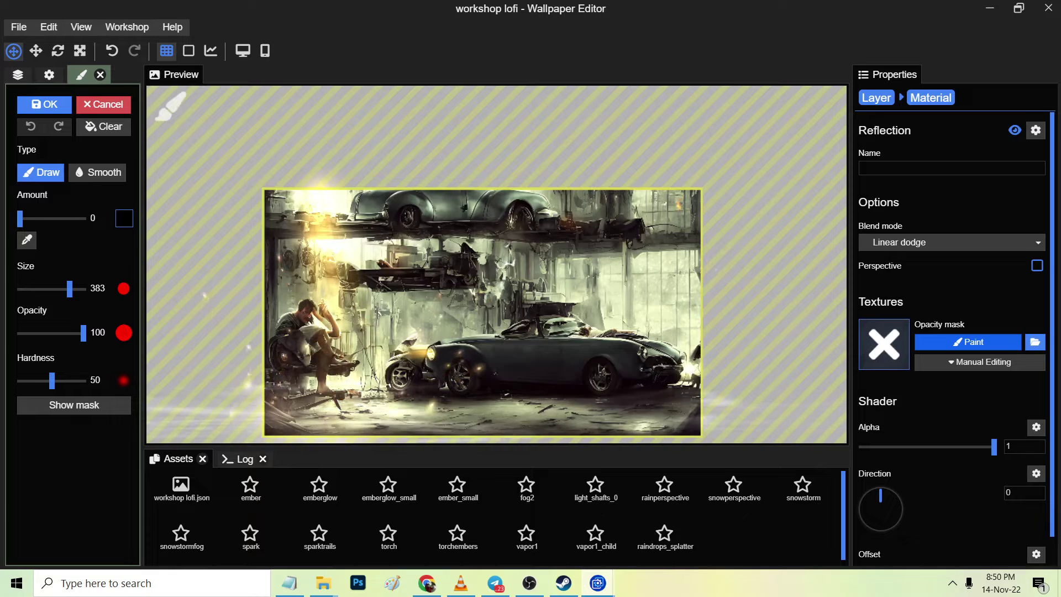
pyautogui.click(124, 218)
pyautogui.click(102, 127)
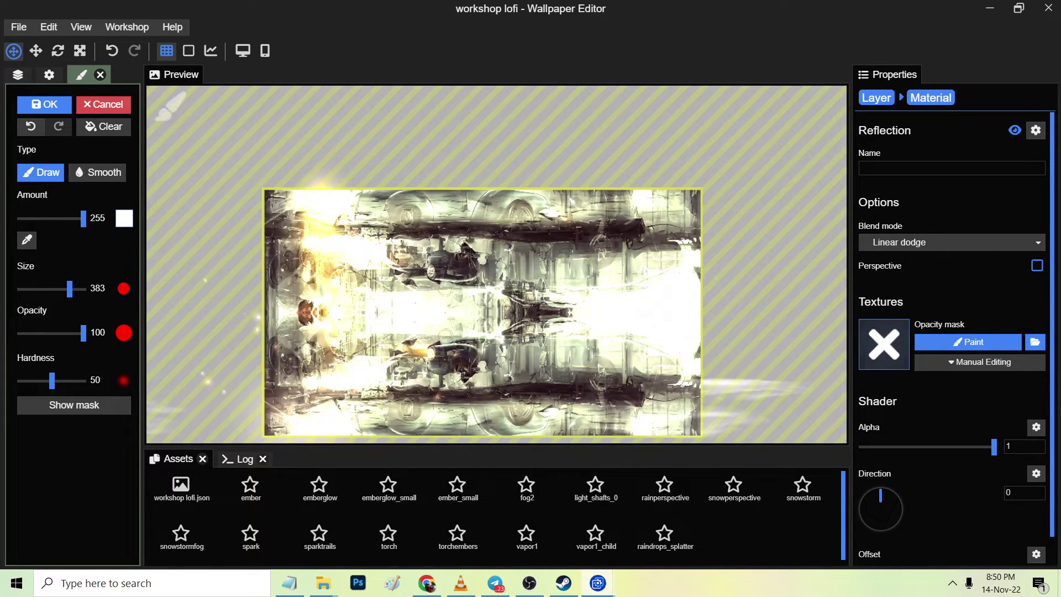
# Show the mask and paint with amount 0 over everything above the floor, apply the mask and save the project
pyautogui.click(124, 218)
pyautogui.click(74, 406)
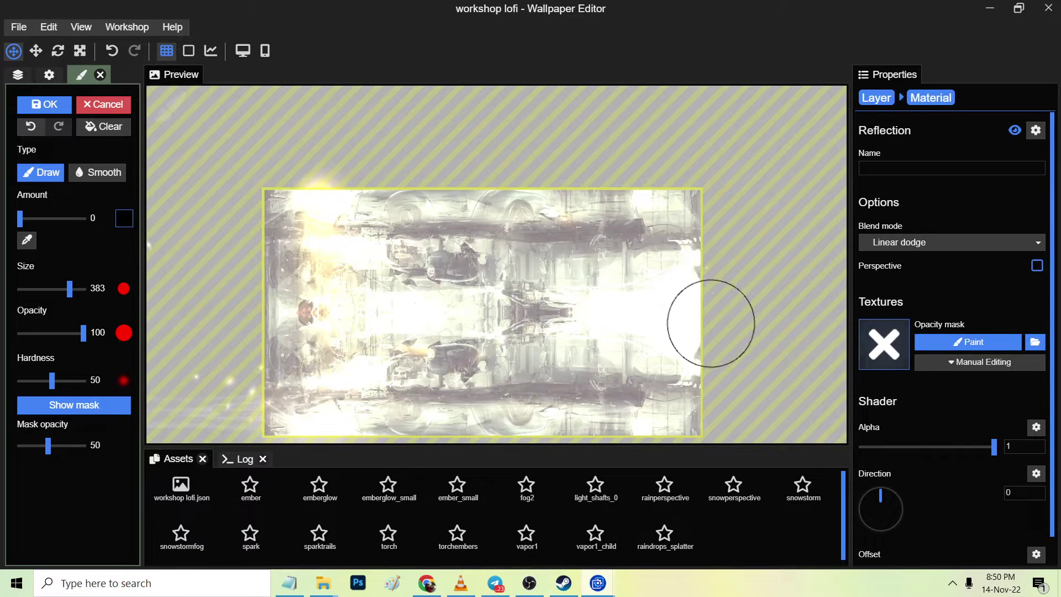
pyautogui.moveTo(710, 320)
pyautogui.mouseDown()
pyautogui.moveTo(221, 307)
pyautogui.moveTo(350, 274)
pyautogui.moveTo(729, 252)
pyautogui.moveTo(710, 207)
pyautogui.moveTo(246, 204)
pyautogui.mouseUp()
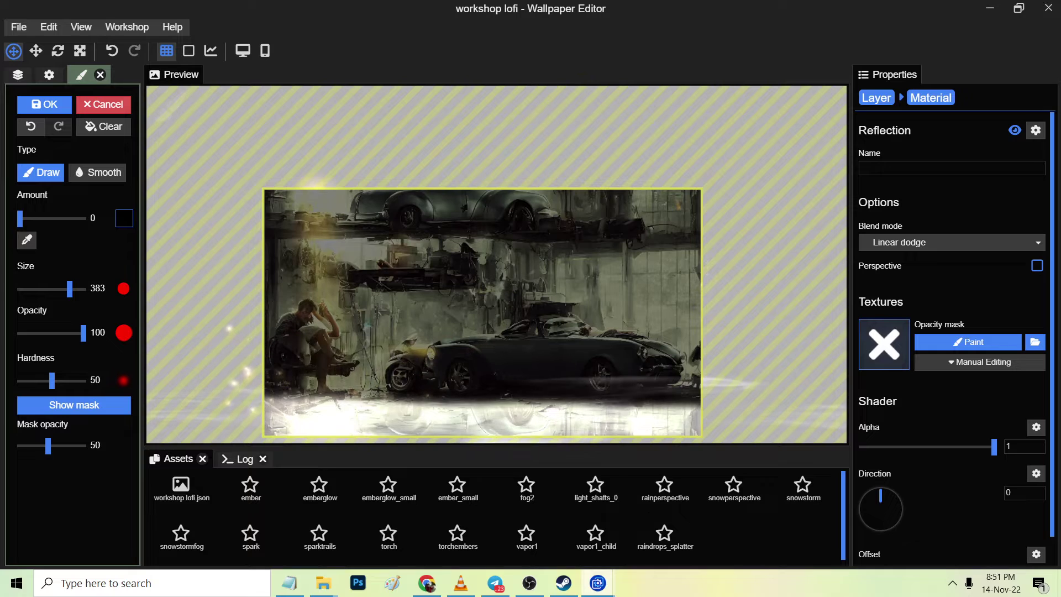
pyautogui.click(44, 103)
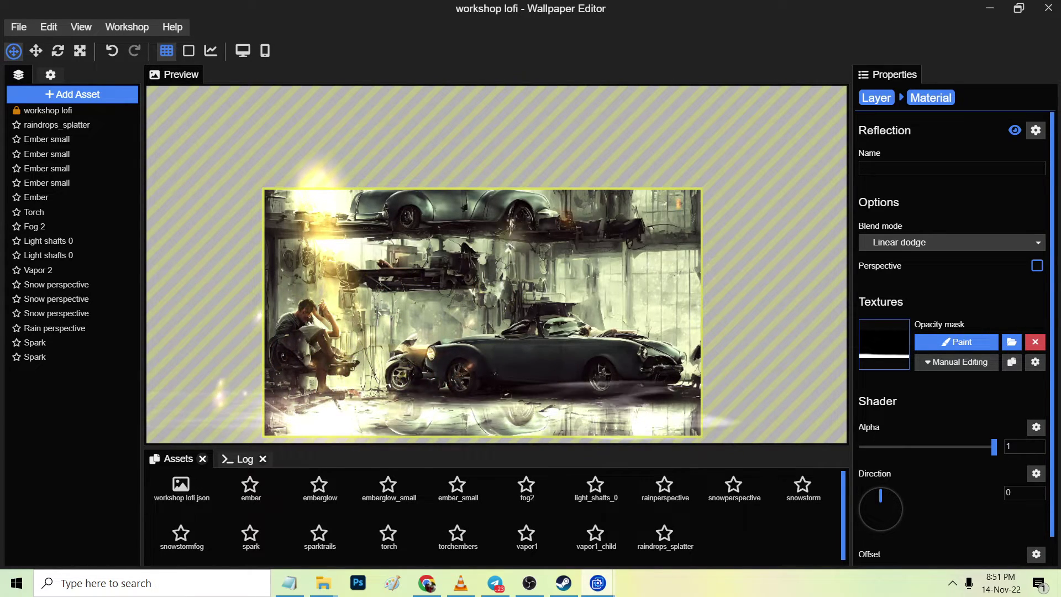
pyautogui.click(34, 226)
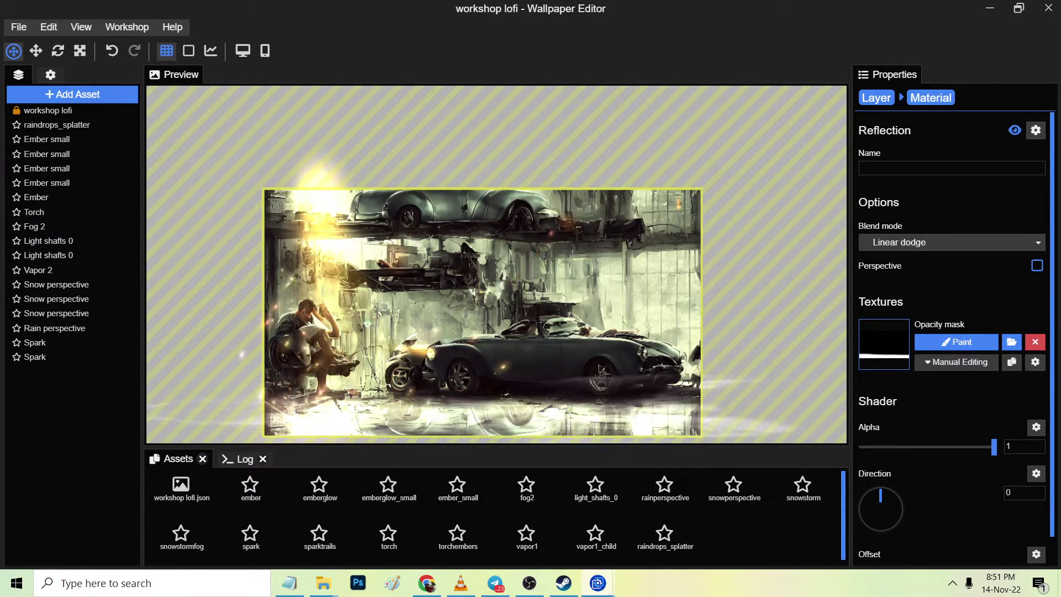
# Repaint the floor area of the Reflection opacity mask with amount 172, apply it and save the project
pyautogui.click(957, 342)
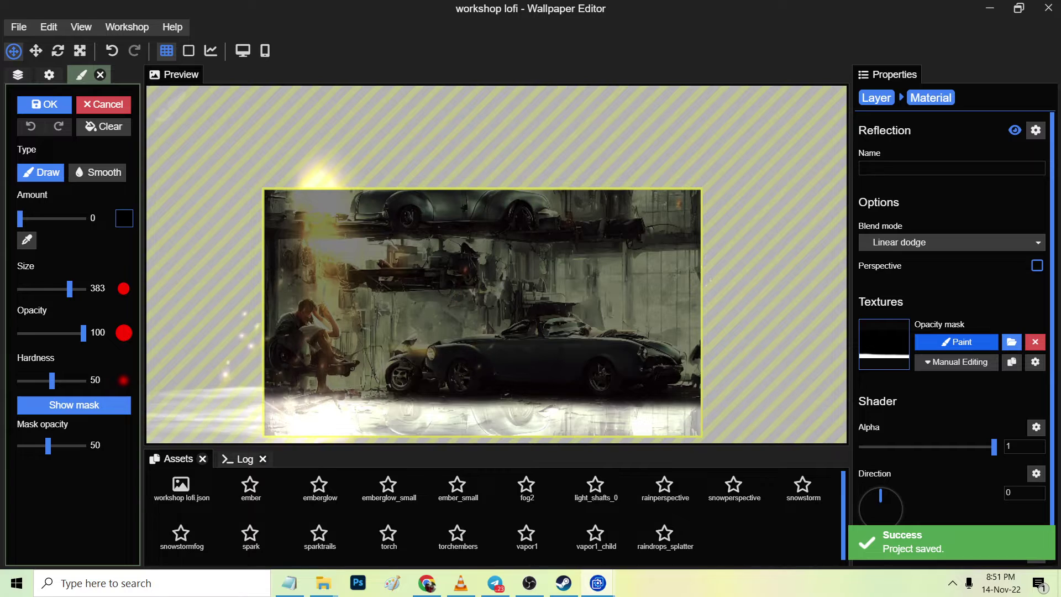
pyautogui.moveTo(20, 218); pyautogui.dragTo(63, 218)
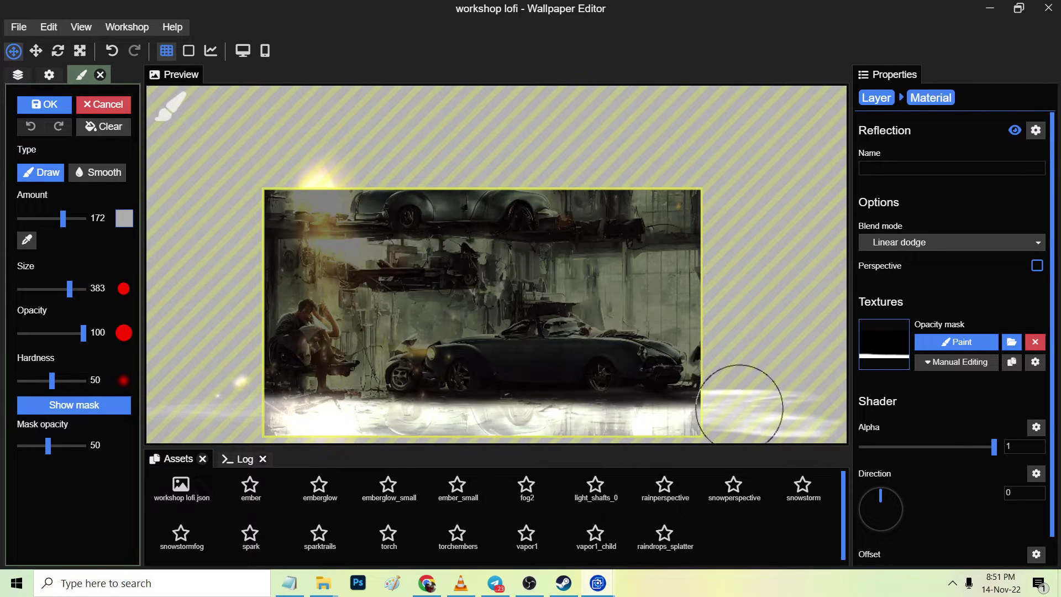
pyautogui.hotkey('ctrl', 's')
pyautogui.scroll(-3, 730, 403)
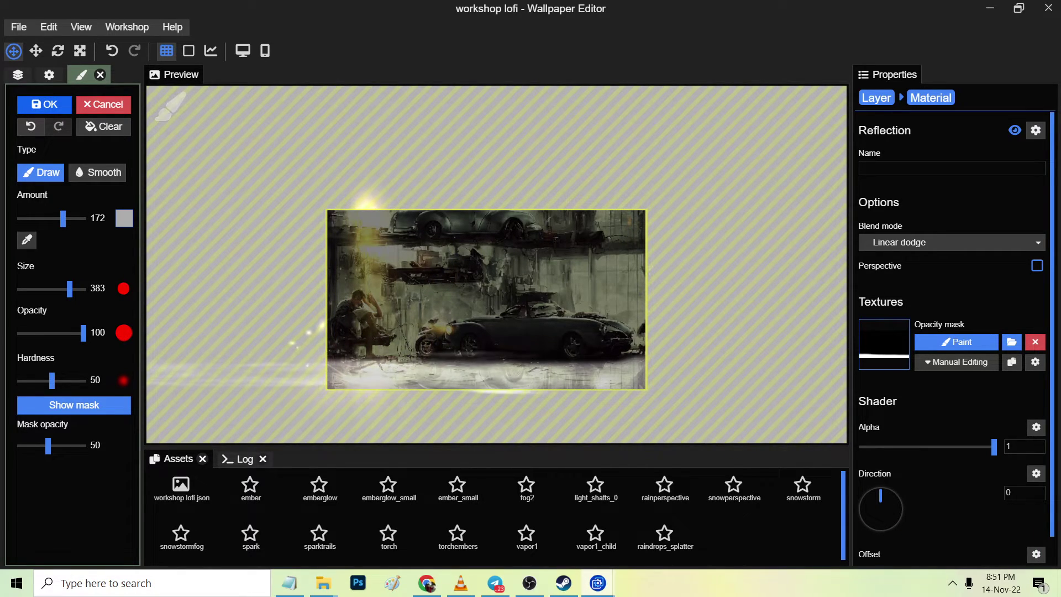
pyautogui.click(44, 105)
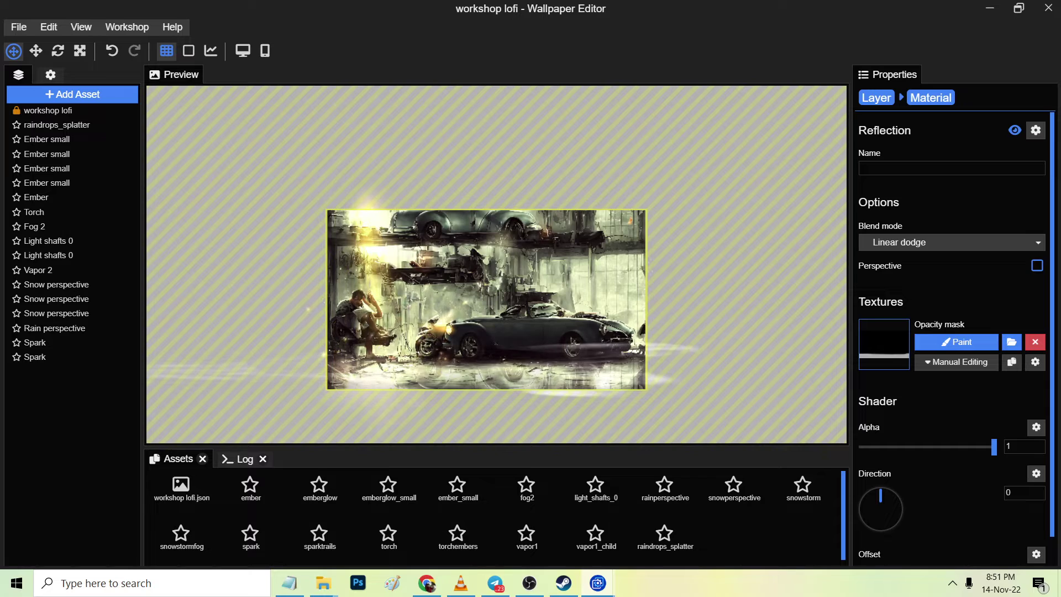
pyautogui.scroll(2, 497, 266)
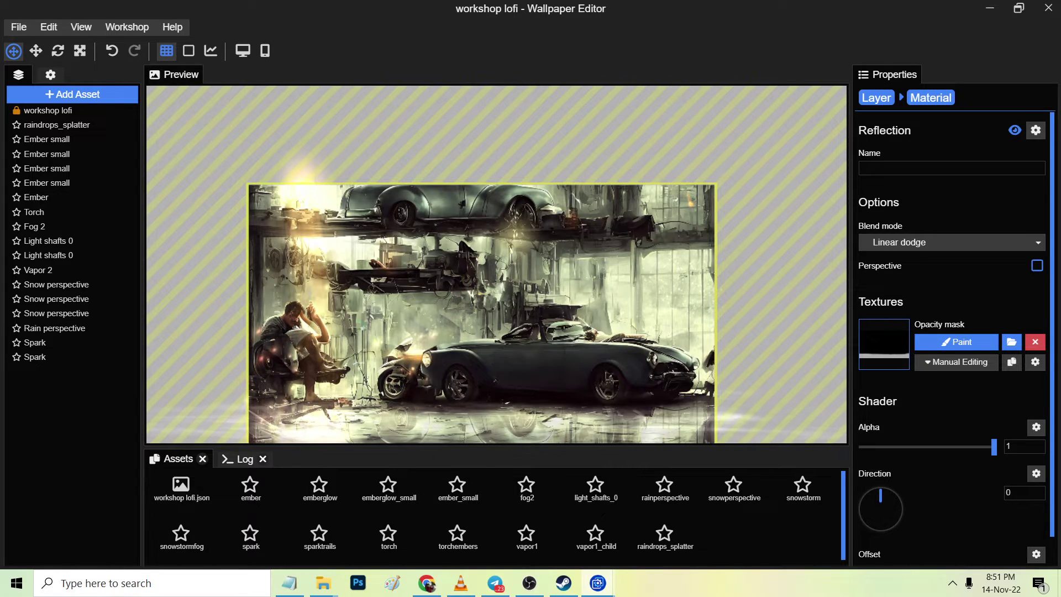
pyautogui.scroll(-2, 498, 265)
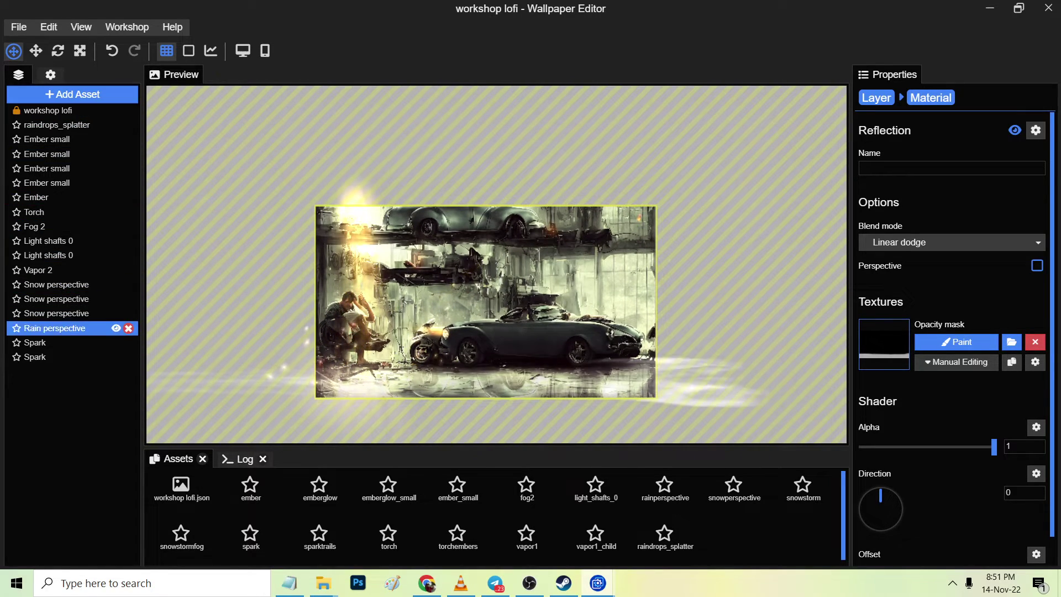
pyautogui.hotkey('ctrl', 's')
# Paint the lower part of the floor in the Reflection opacity mask with amount 25 and apply the mask
pyautogui.click(956, 341)
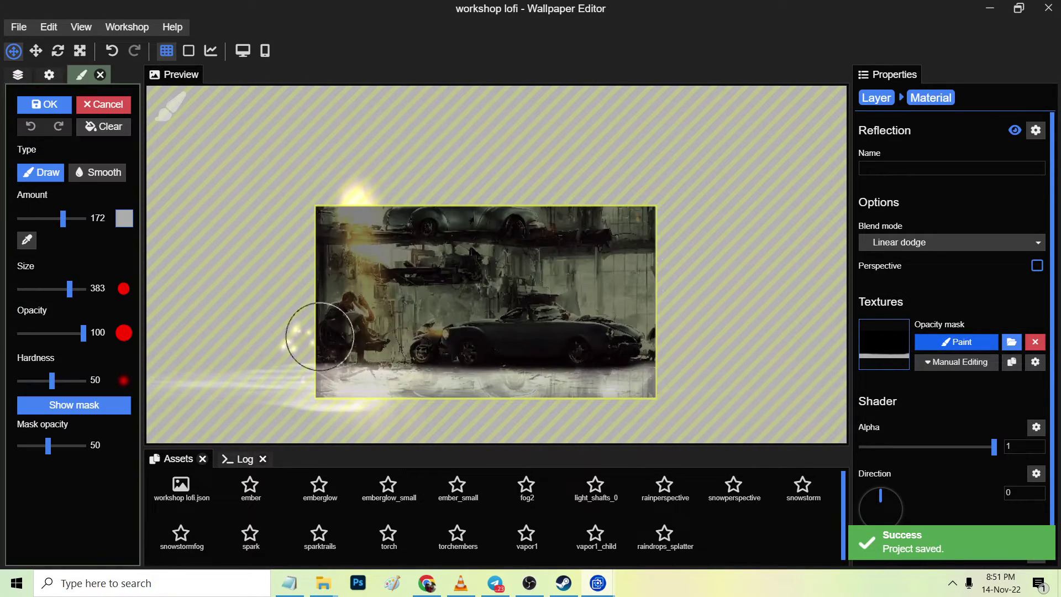
pyautogui.moveTo(63, 218); pyautogui.dragTo(37, 218)
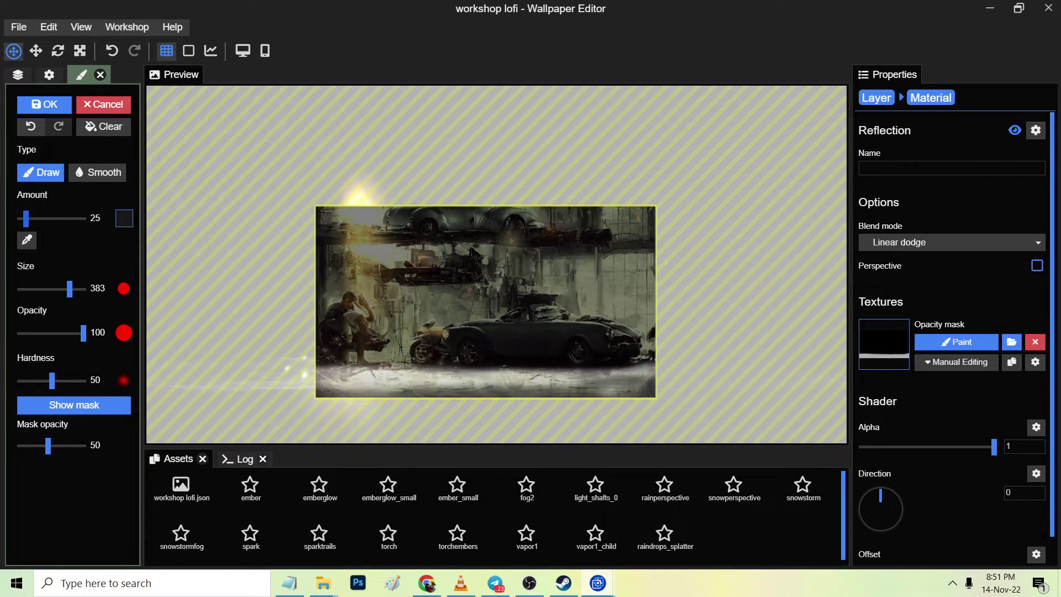
pyautogui.hotkey('ctrl', 's')
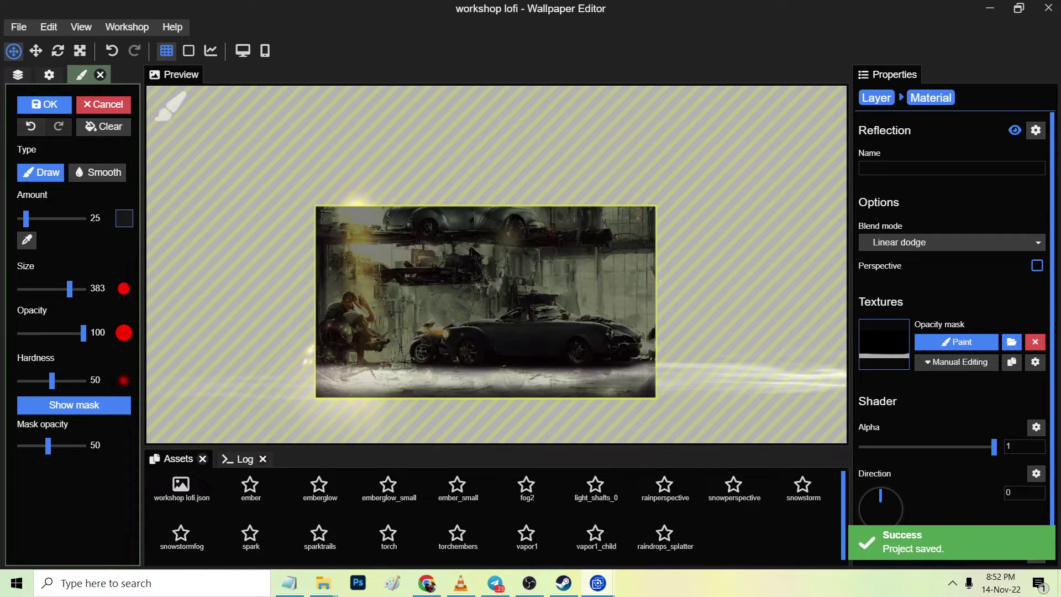
pyautogui.click(45, 104)
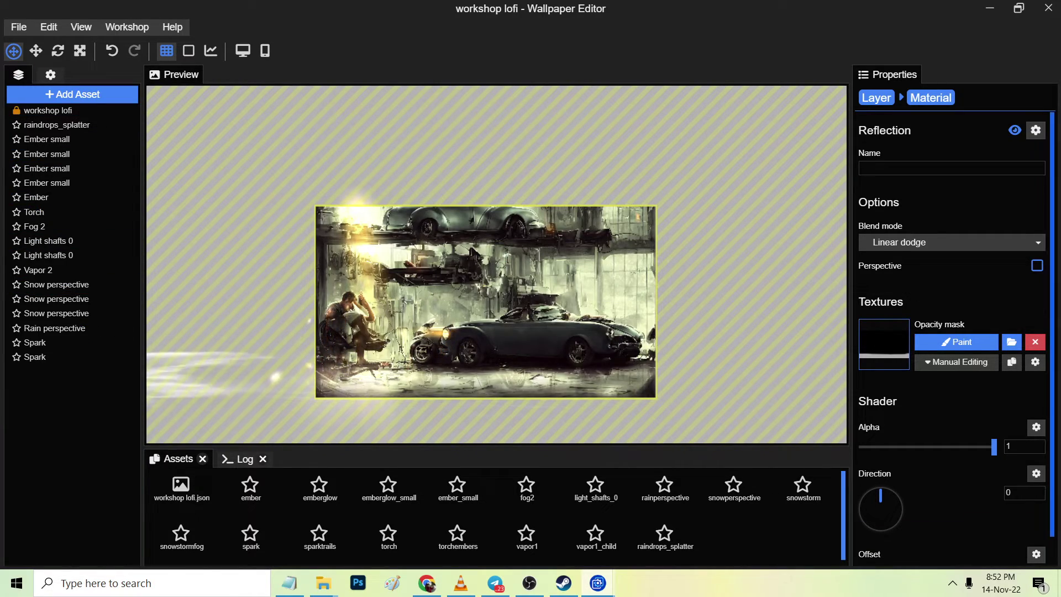
# Check the floor reflection around the lower car up close and save the project
pyautogui.scroll(3, 497, 265)
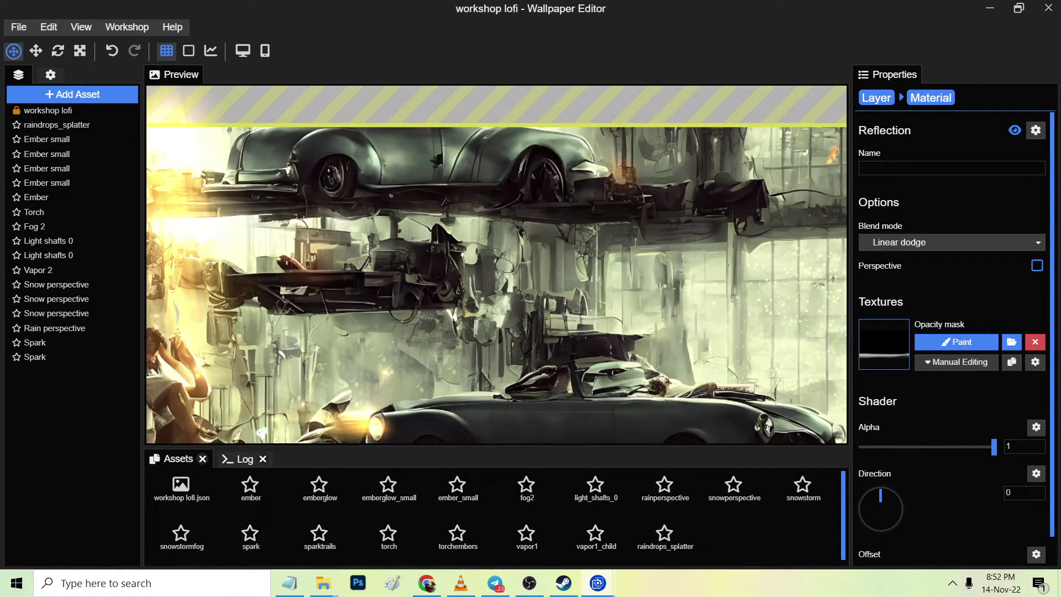
pyautogui.moveTo(663, 387); pyautogui.dragTo(655, 260)
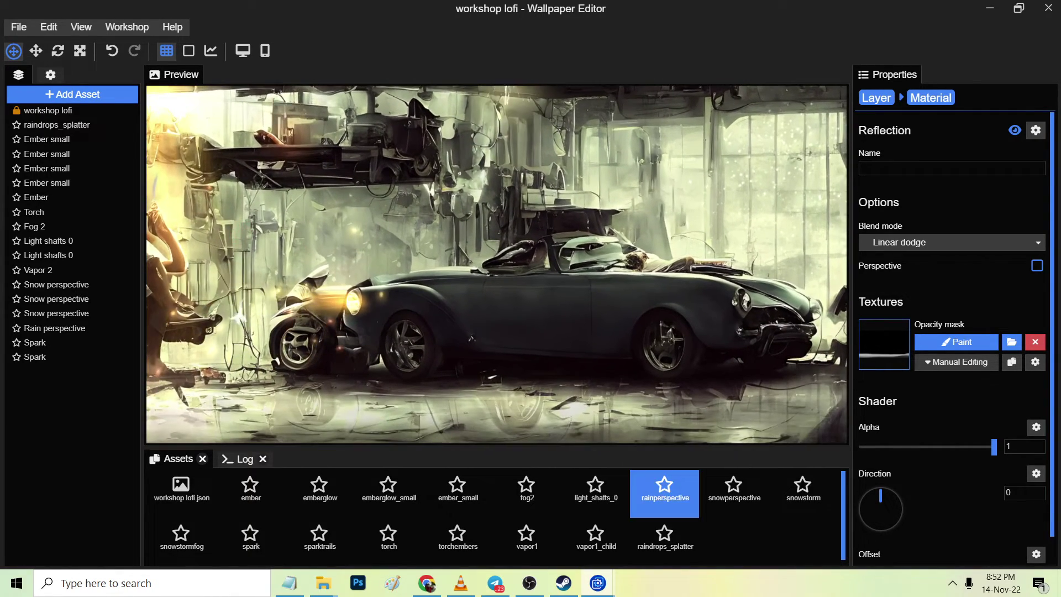
pyautogui.moveTo(663, 426); pyautogui.dragTo(633, 397)
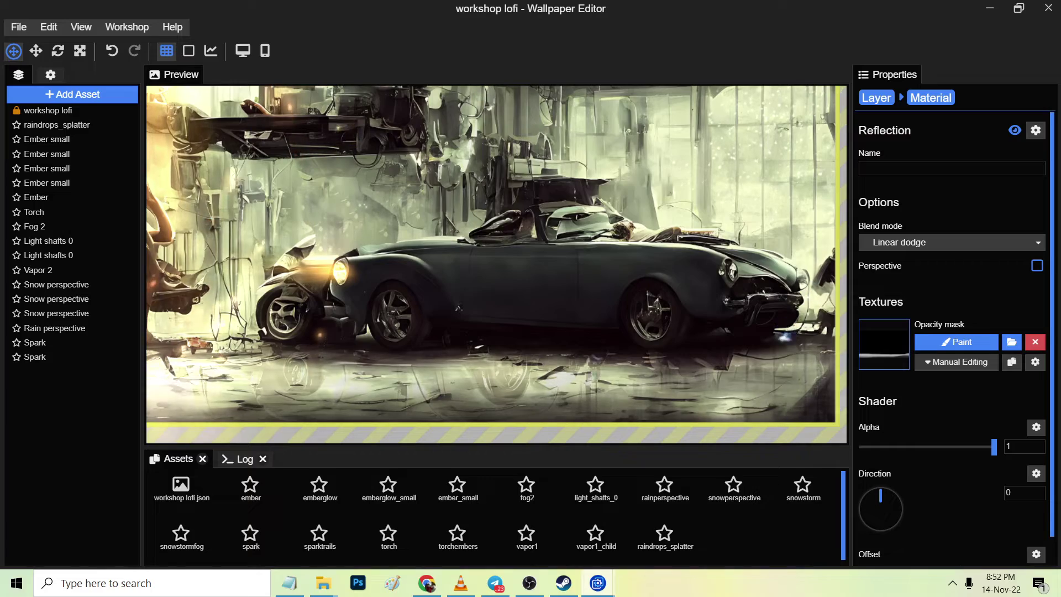
pyautogui.moveTo(459, 307); pyautogui.dragTo(415, 352)
pyautogui.hotkey('ctrl', 's')
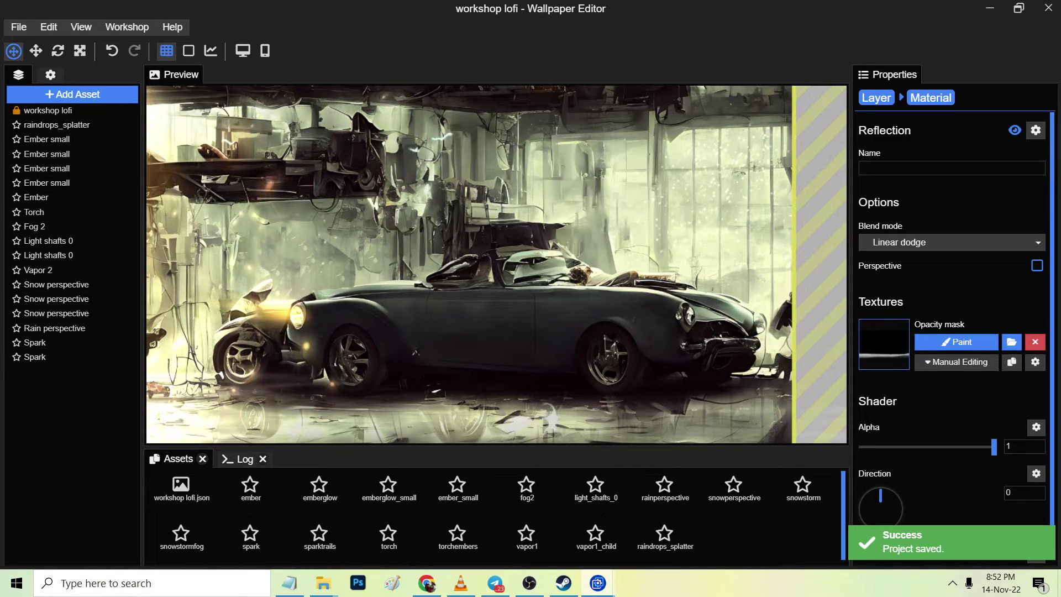
# Add another Swing effect to the workshop lofi image layer
pyautogui.scroll(-1, 476, 243)
pyautogui.moveTo(475, 243); pyautogui.dragTo(483, 344)
pyautogui.scroll(2, 475, 265)
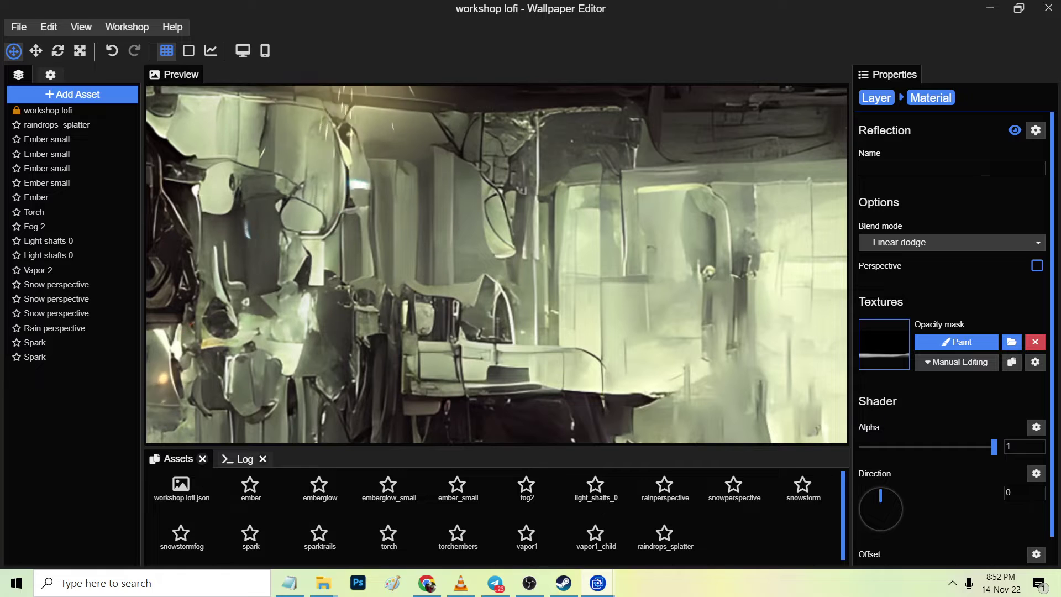
pyautogui.click(876, 97)
pyautogui.click(904, 429)
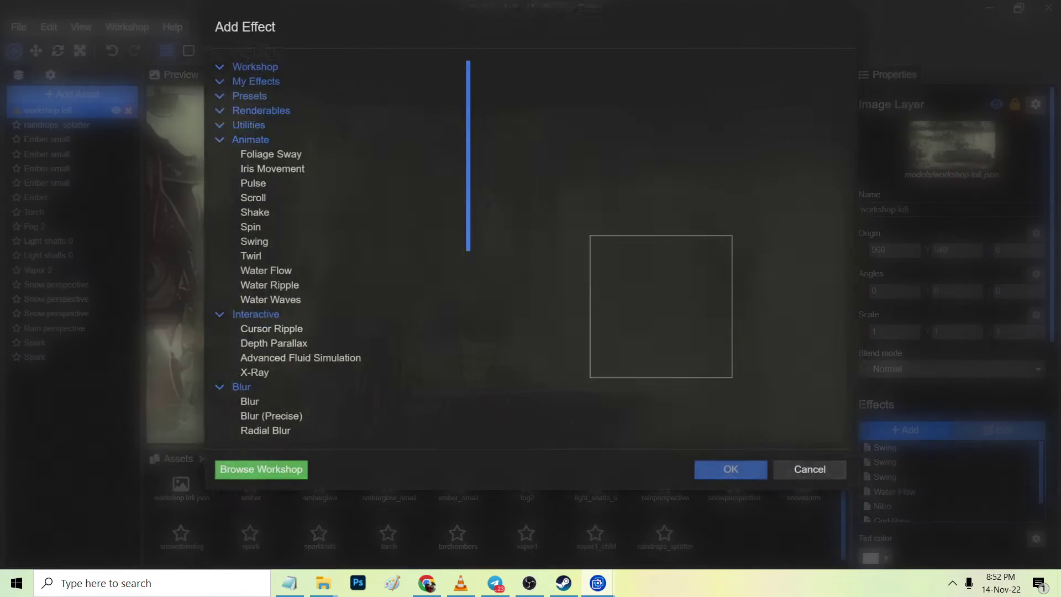
pyautogui.click(267, 130)
pyautogui.click(268, 171)
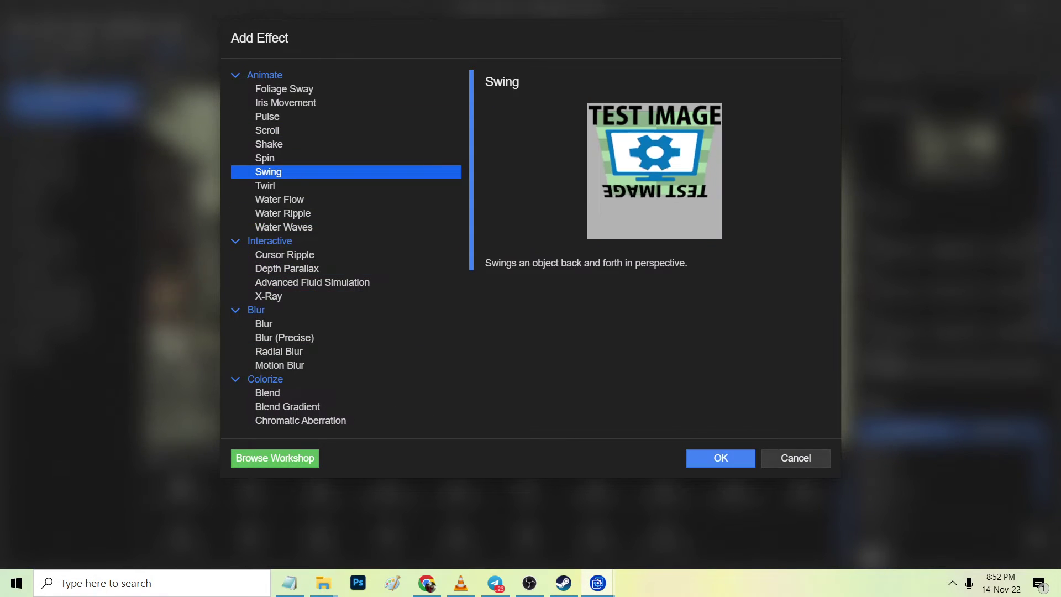
pyautogui.click(721, 458)
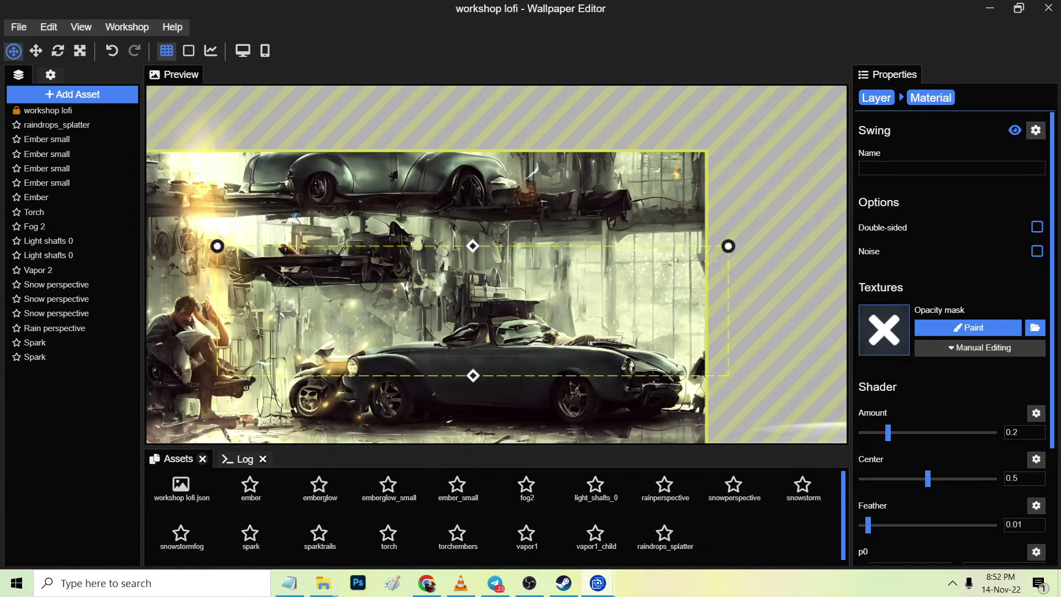
# Try to fit the new Swing effect's area over the body of the lower car
pyautogui.moveTo(472, 311); pyautogui.dragTo(604, 368)
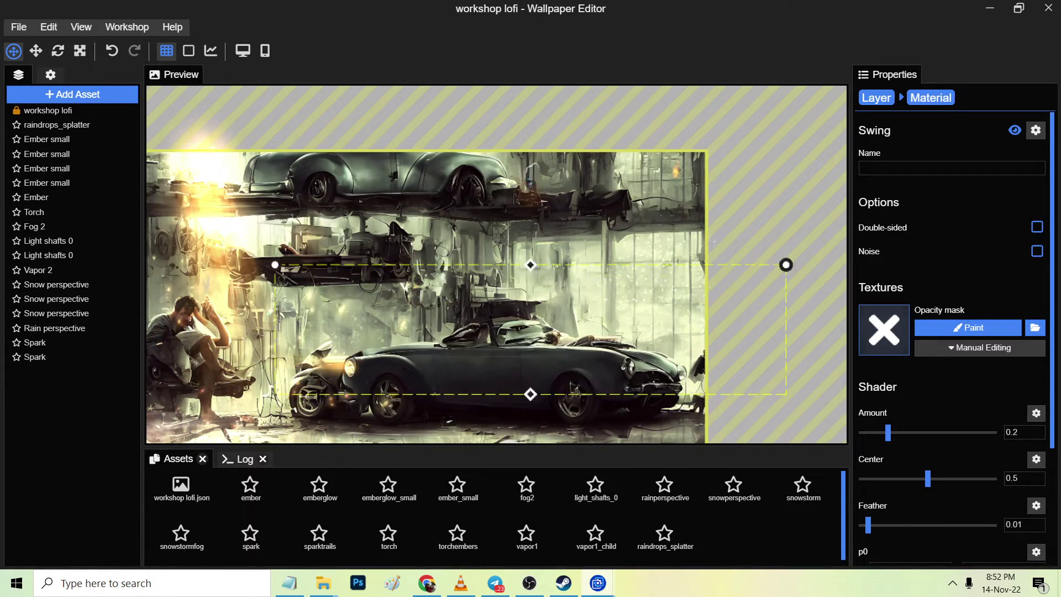
pyautogui.moveTo(605, 368); pyautogui.dragTo(554, 338)
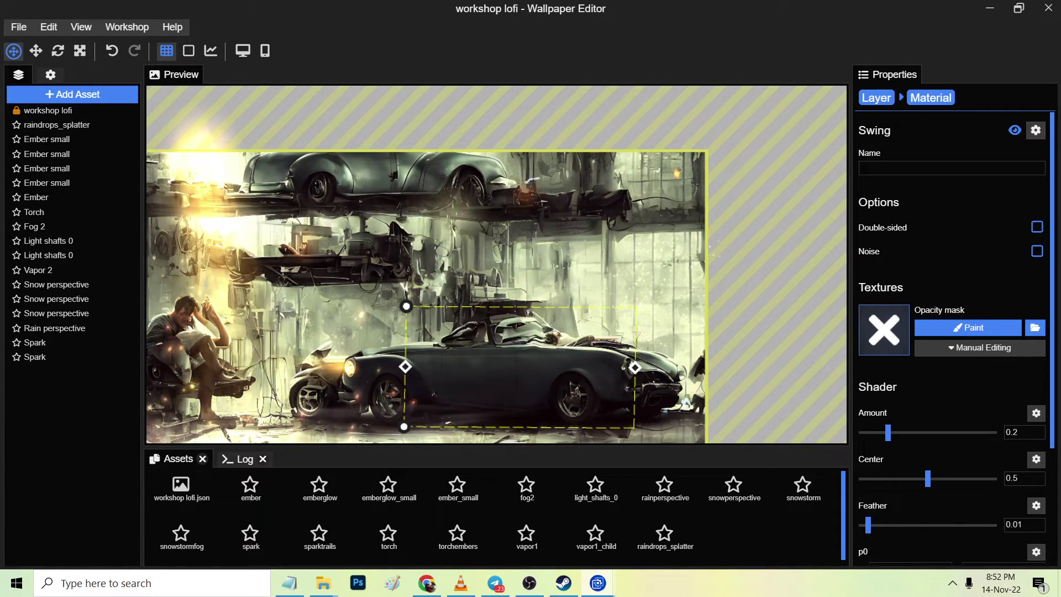
pyautogui.moveTo(405, 366); pyautogui.dragTo(405, 410)
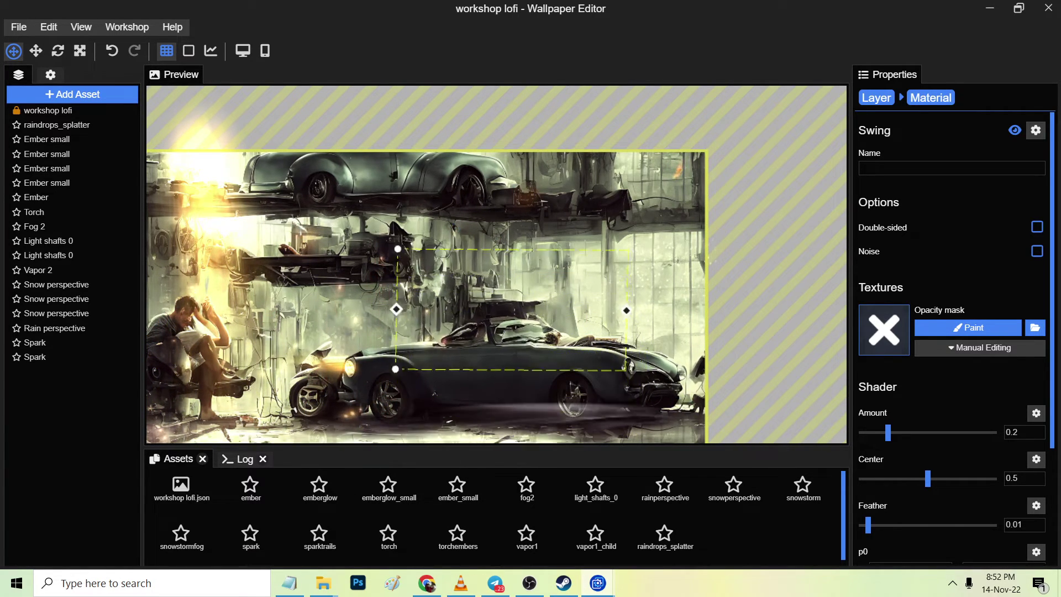
pyautogui.moveTo(511, 276); pyautogui.dragTo(512, 275)
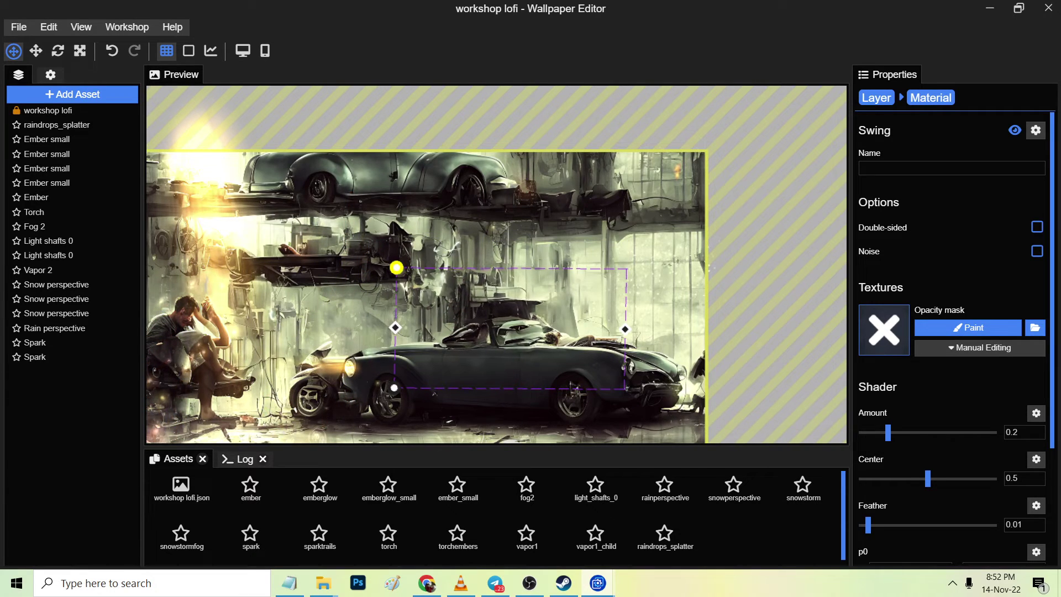
pyautogui.moveTo(400, 309); pyautogui.dragTo(396, 309)
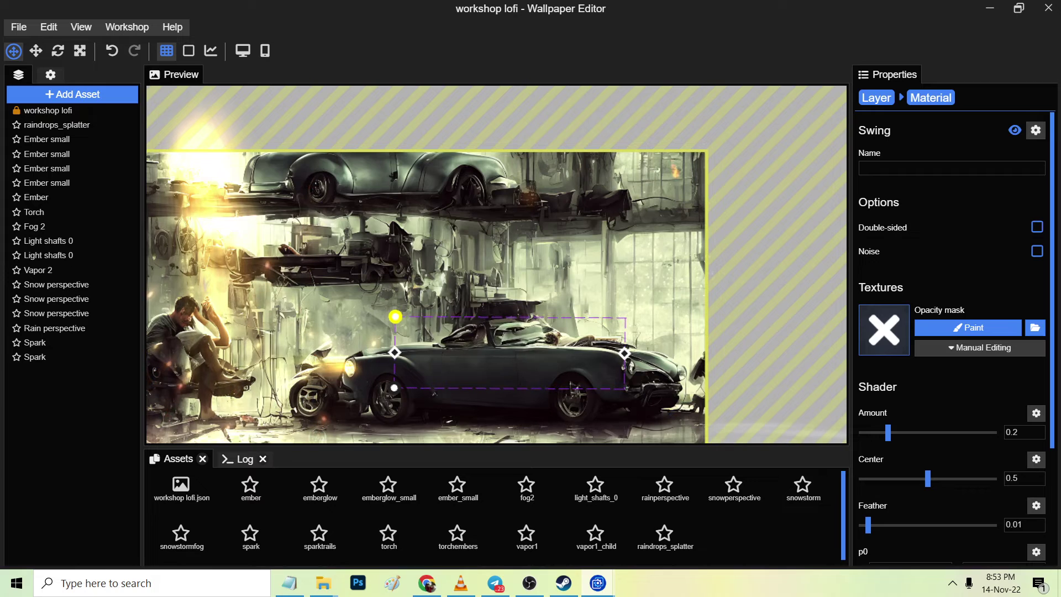
pyautogui.moveTo(434, 389); pyautogui.dragTo(475, 417)
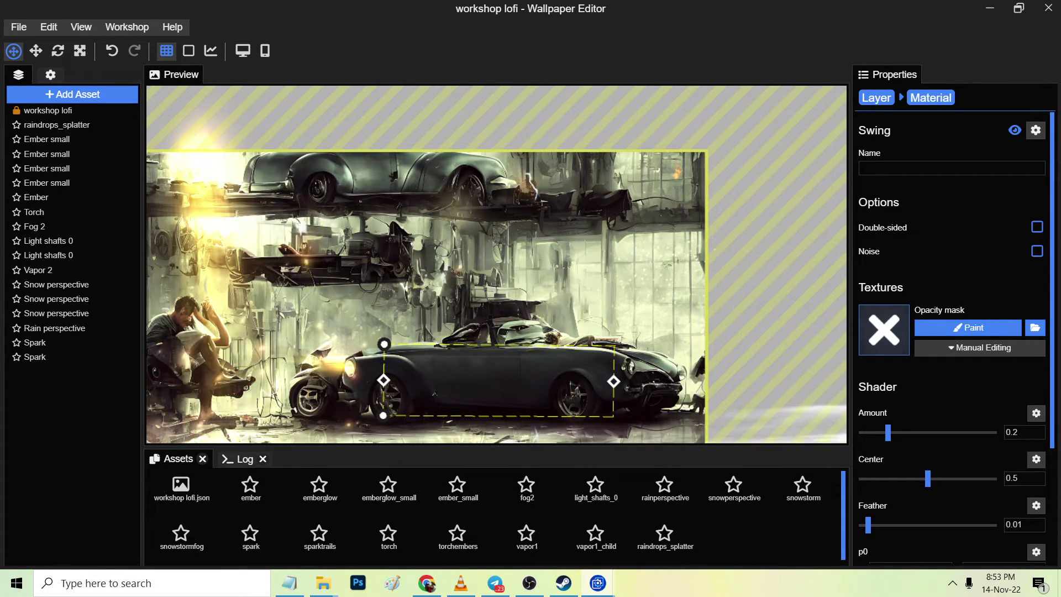
pyautogui.moveTo(475, 417); pyautogui.dragTo(456, 384)
# Try to fit the Swing area over the tools hanging on the wall between the upper platform and the lower car
pyautogui.moveTo(418, 311); pyautogui.dragTo(270, 150)
pyautogui.moveTo(339, 194); pyautogui.dragTo(492, 264)
pyautogui.scroll(4, 491, 264)
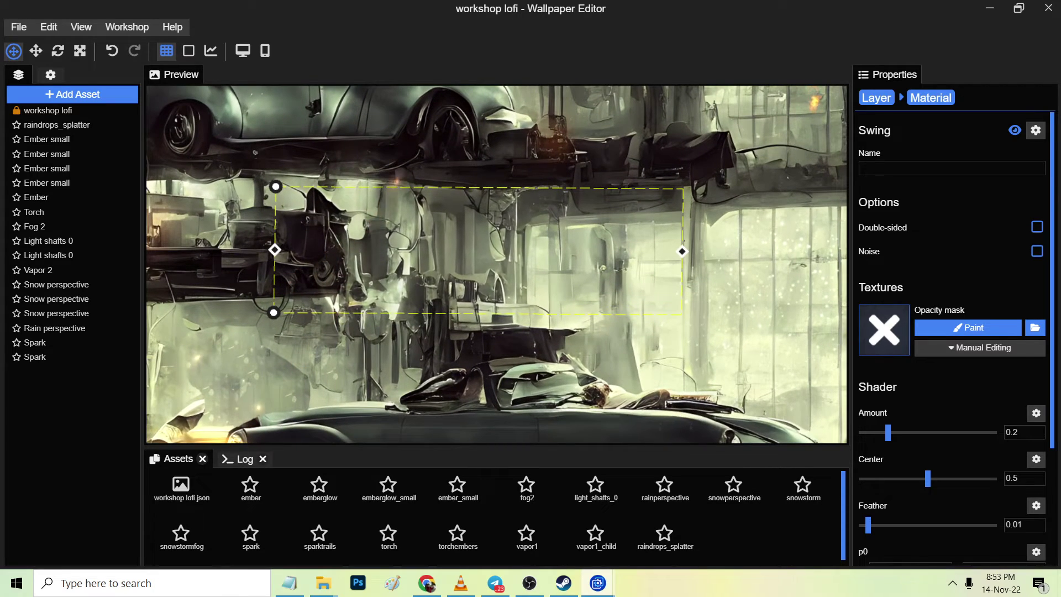
pyautogui.moveTo(275, 187); pyautogui.dragTo(489, 230)
pyautogui.moveTo(419, 191); pyautogui.dragTo(274, 191)
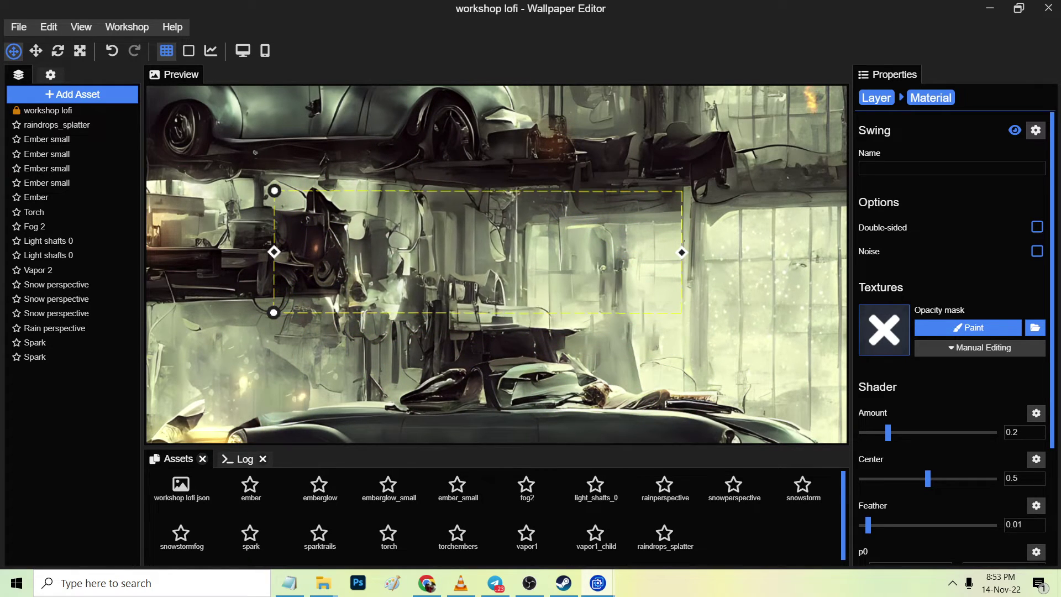
pyautogui.moveTo(682, 252); pyautogui.dragTo(545, 257)
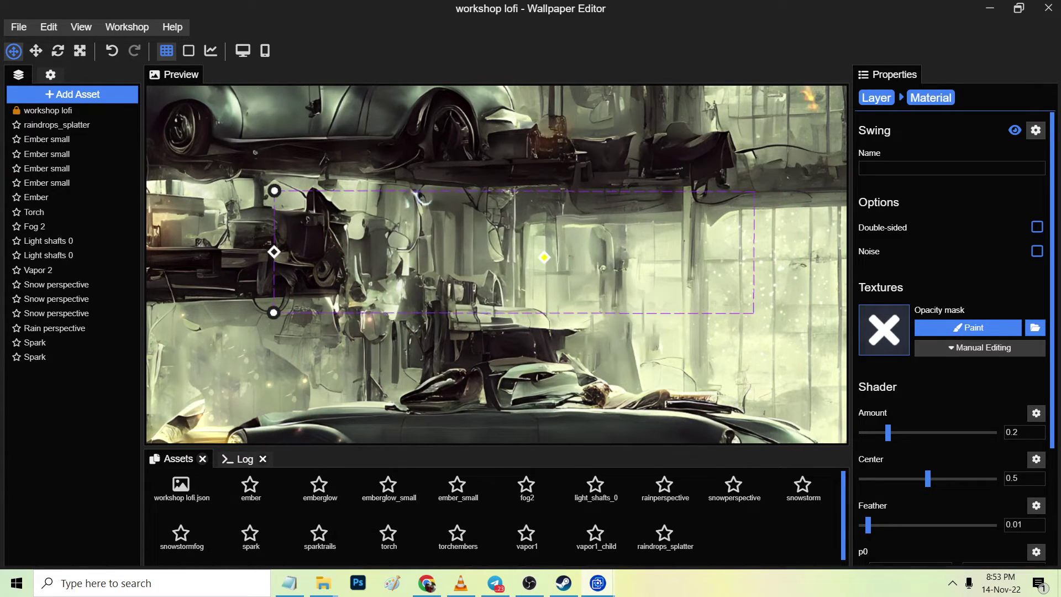
pyautogui.moveTo(413, 255); pyautogui.dragTo(402, 255)
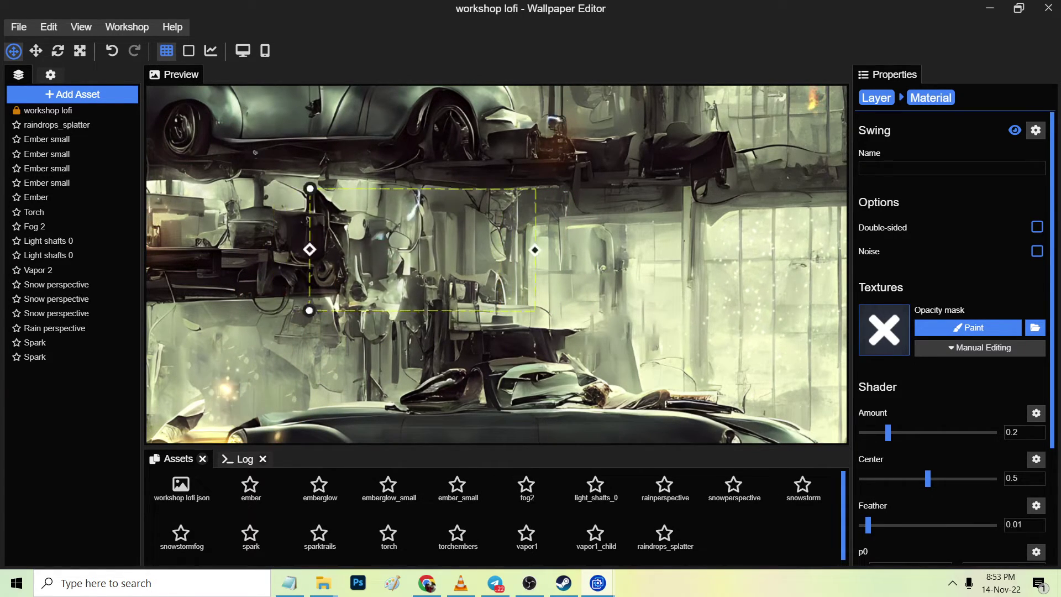
# Turn the Swing area so its pivot edge lies along the underside of the upper platform, and narrow it to a tall strip
pyautogui.moveTo(472, 309); pyautogui.dragTo(393, 275)
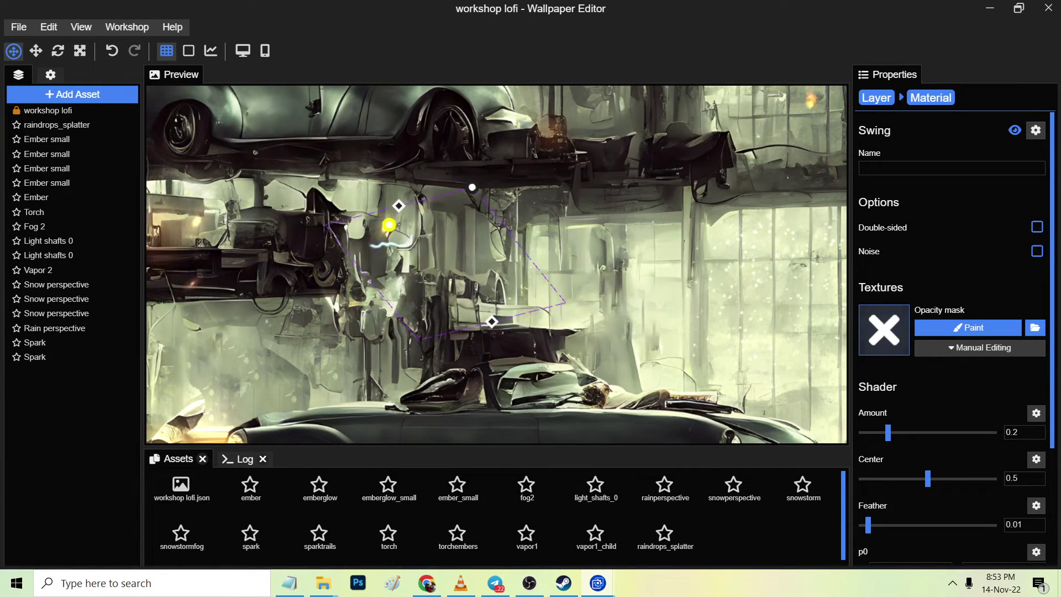
pyautogui.moveTo(344, 194); pyautogui.dragTo(218, 191)
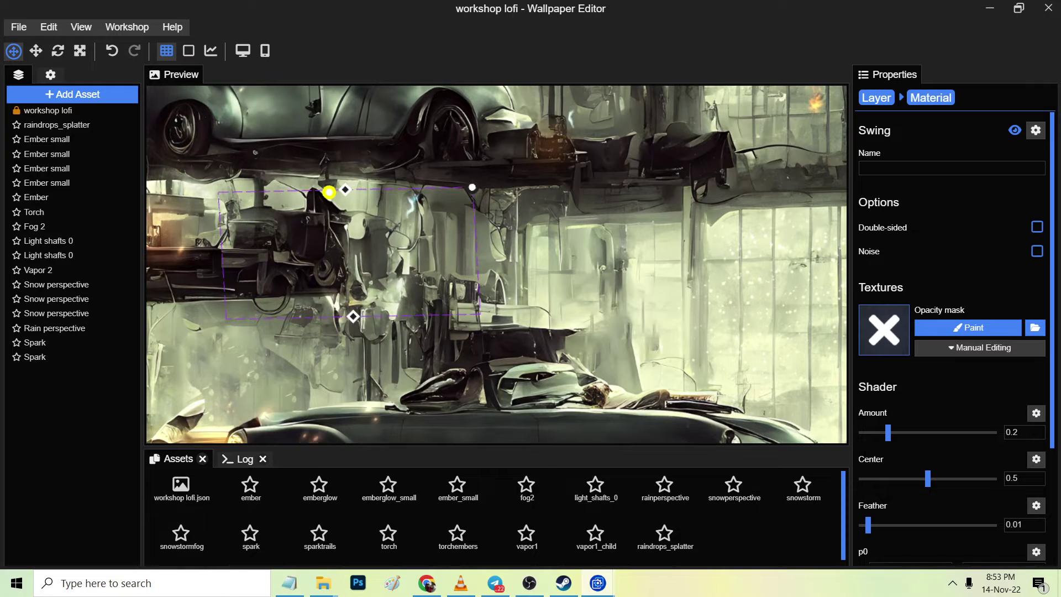
pyautogui.moveTo(349, 253); pyautogui.dragTo(486, 255)
pyautogui.moveTo(356, 194); pyautogui.dragTo(401, 172)
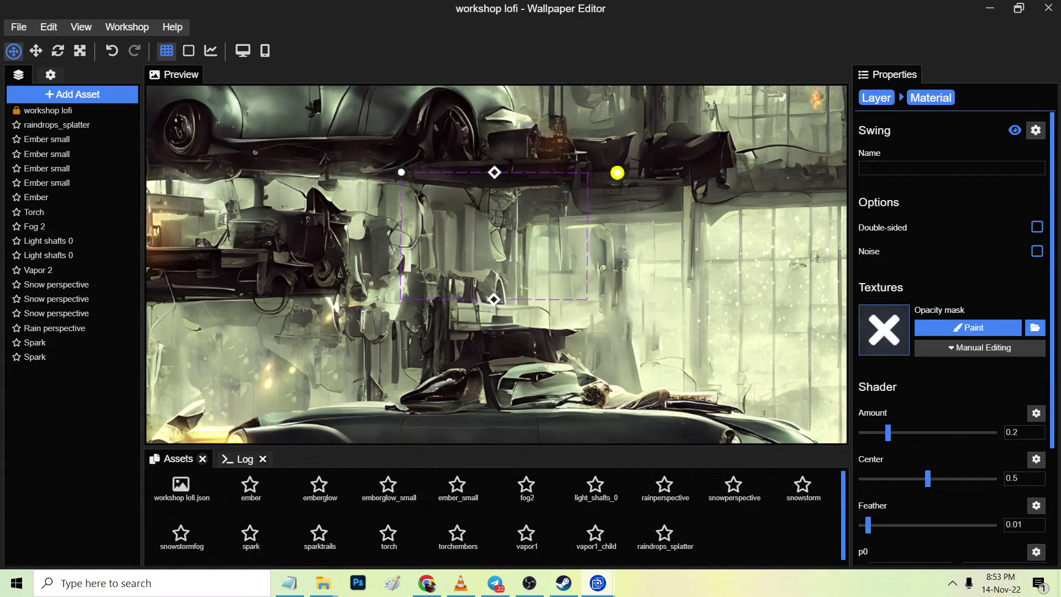
pyautogui.moveTo(549, 172); pyautogui.dragTo(467, 173)
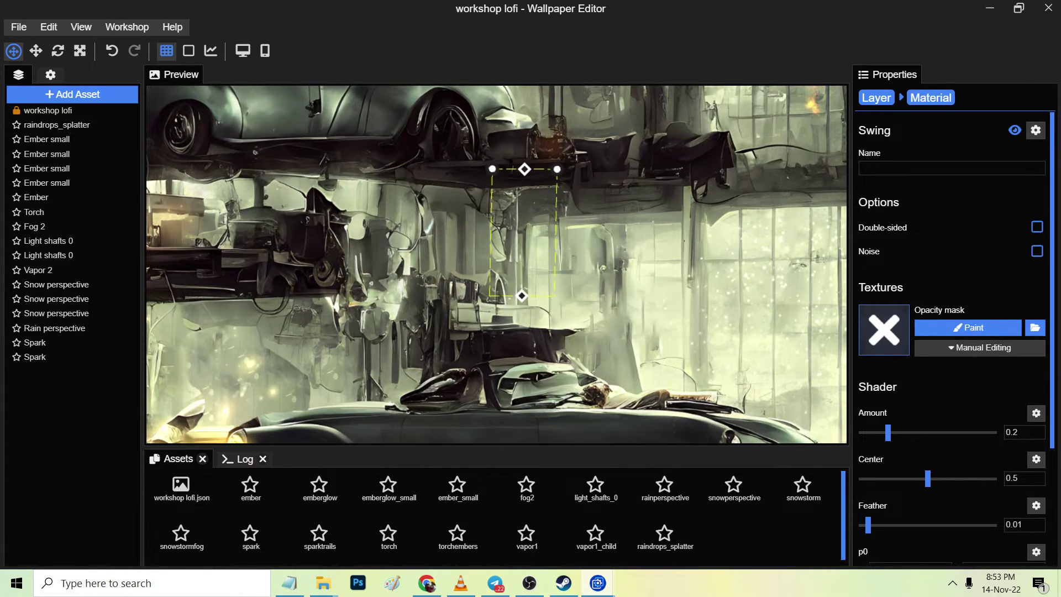
# Shift and shorten the Swing strip to cover the object hanging under the far end of the upper platform, in front of the window
pyautogui.moveTo(556, 152); pyautogui.dragTo(584, 148)
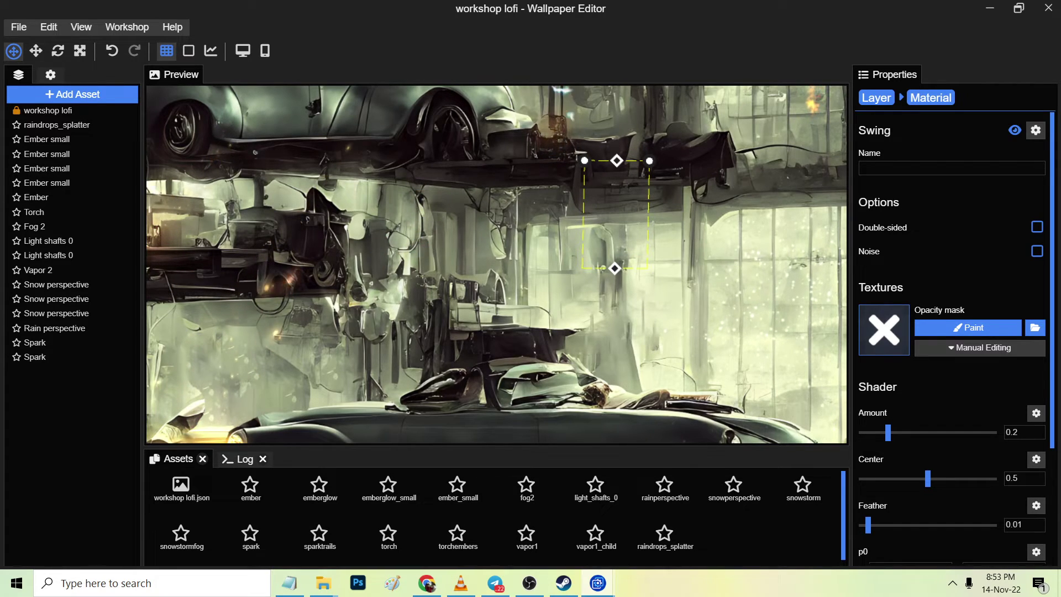
pyautogui.moveTo(588, 161); pyautogui.dragTo(594, 163)
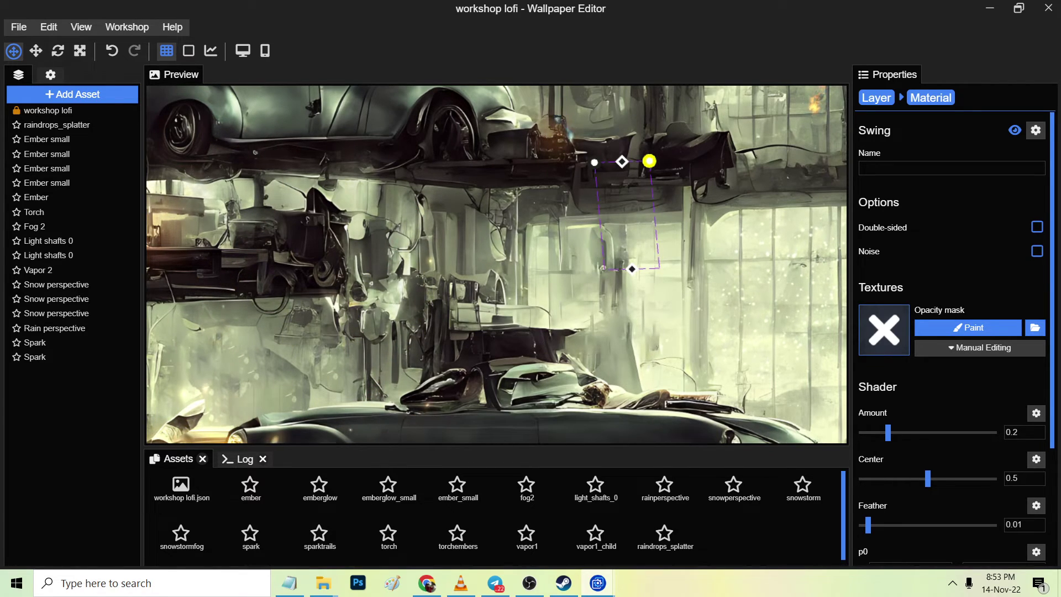
pyautogui.moveTo(632, 269); pyautogui.dragTo(614, 271)
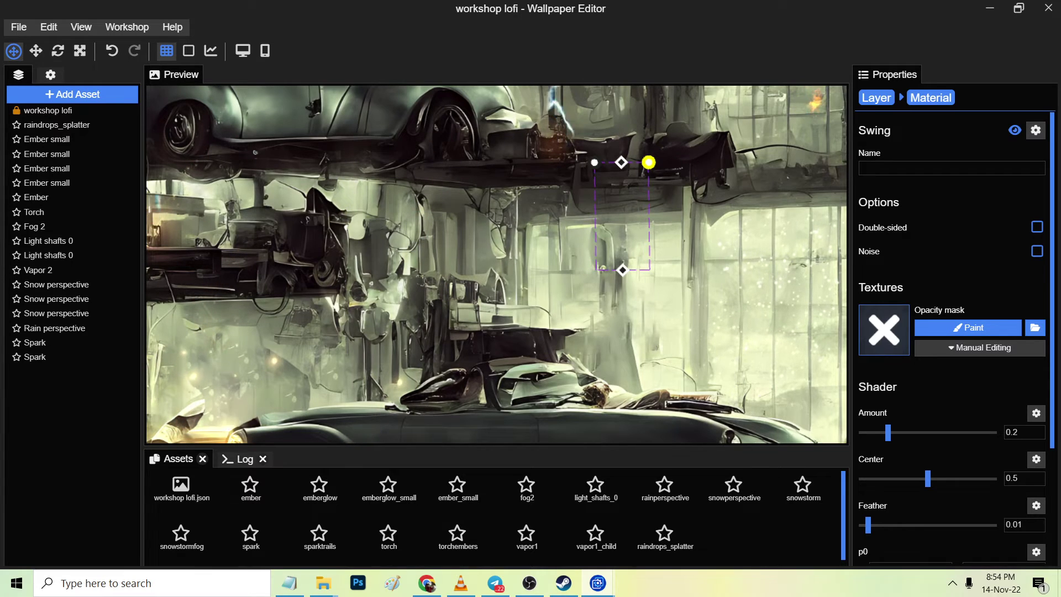
pyautogui.moveTo(649, 162); pyautogui.dragTo(649, 165)
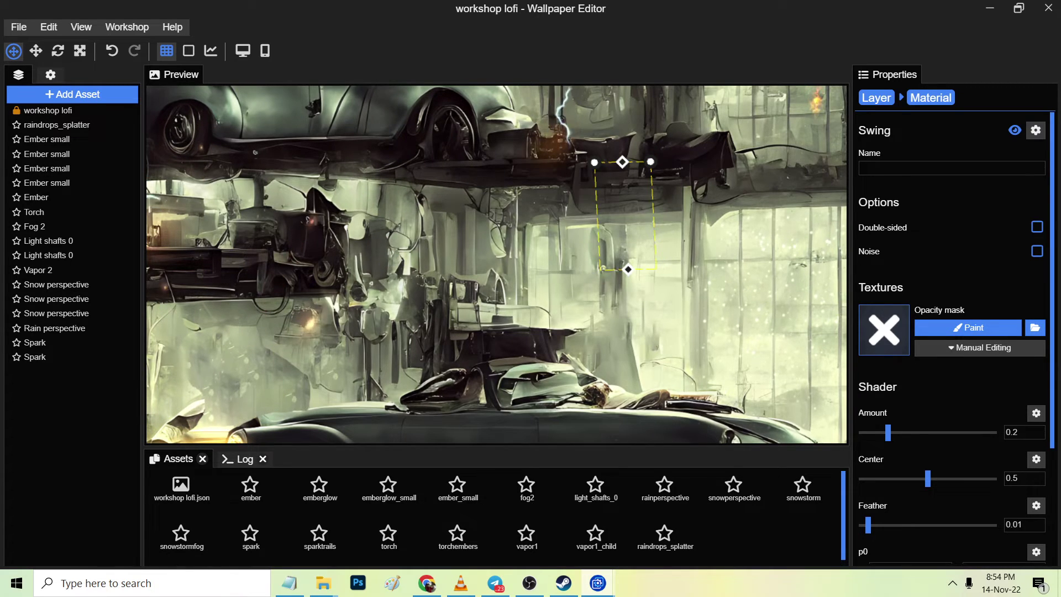
pyautogui.scroll(-3, 567, 267)
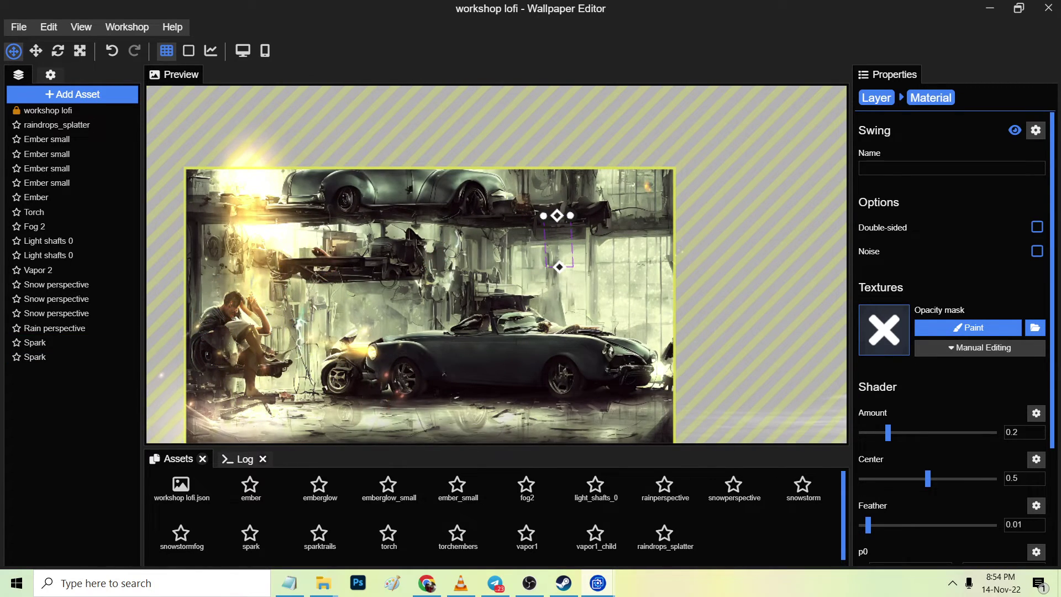
# Return to the workshop lofi image layer's properties and save the project
pyautogui.click(876, 98)
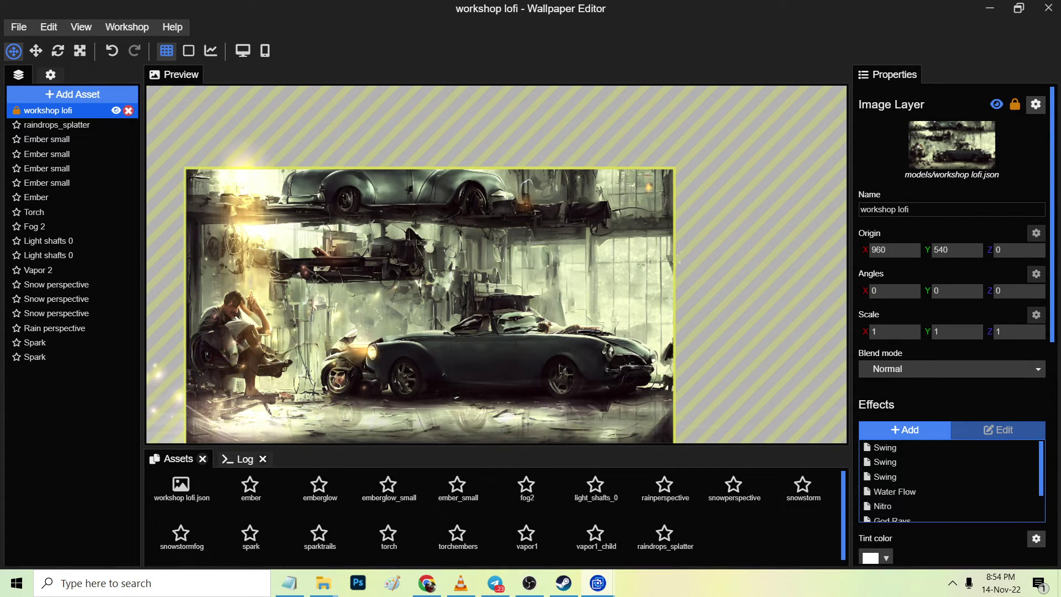
pyautogui.hotkey('ctrl', 's')
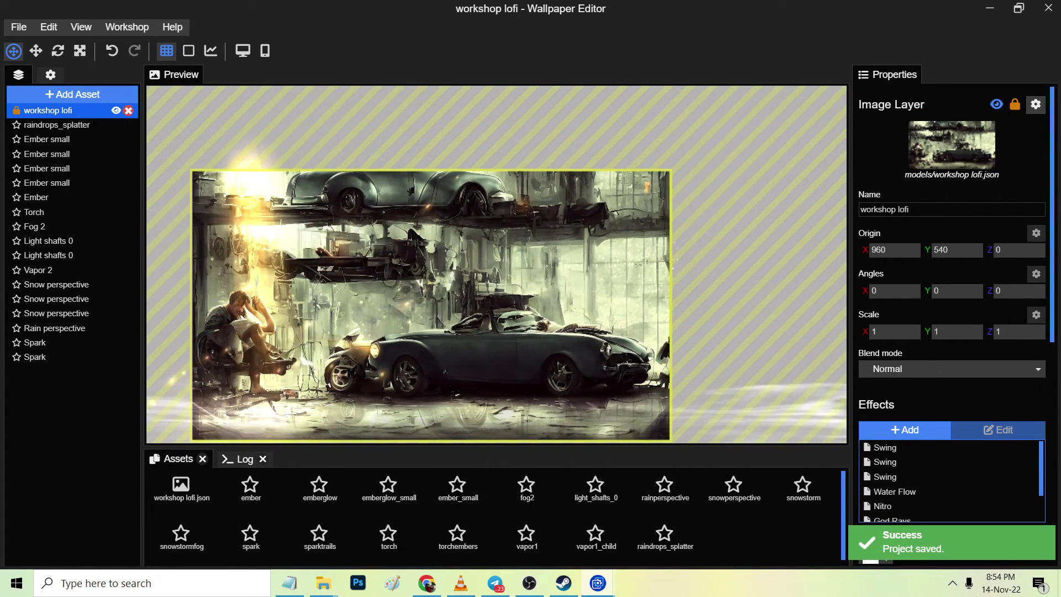
pyautogui.moveTo(496, 264); pyautogui.dragTo(542, 224)
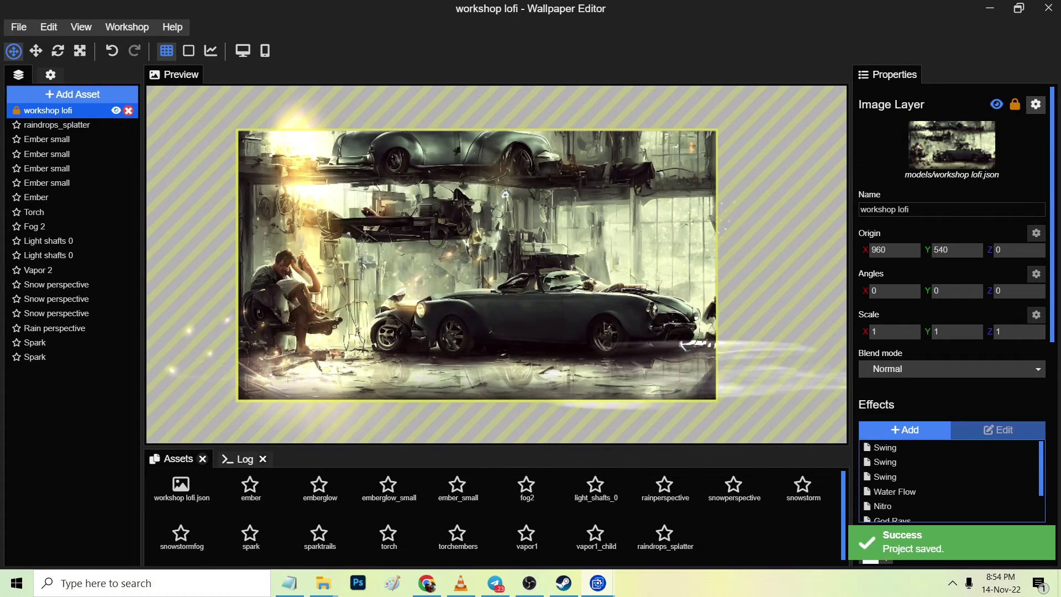
pyautogui.scroll(3, 495, 263)
pyautogui.scroll(-3, 318, 425)
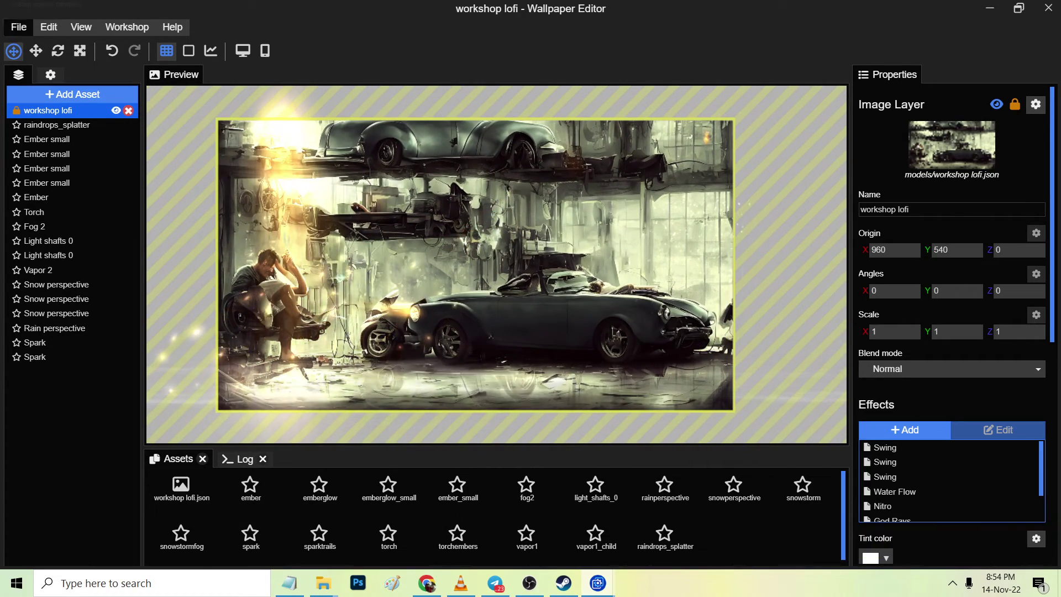
pyautogui.click(127, 27)
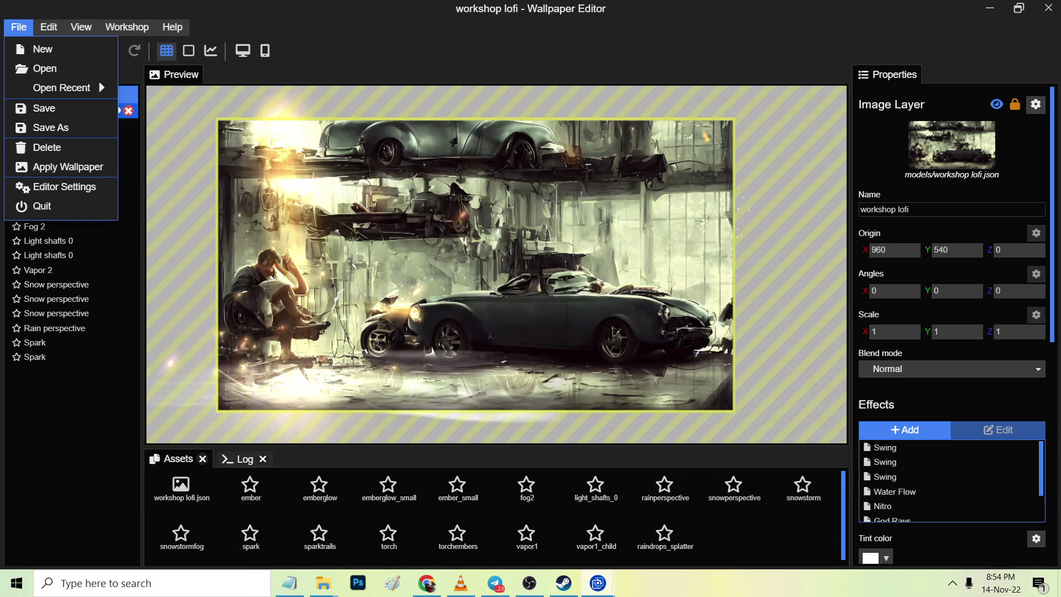
pyautogui.click(44, 108)
# Start sharing the wallpaper on the Workshop with "Car Workshop V2 Wallpaper" as both title and description
pyautogui.click(126, 27)
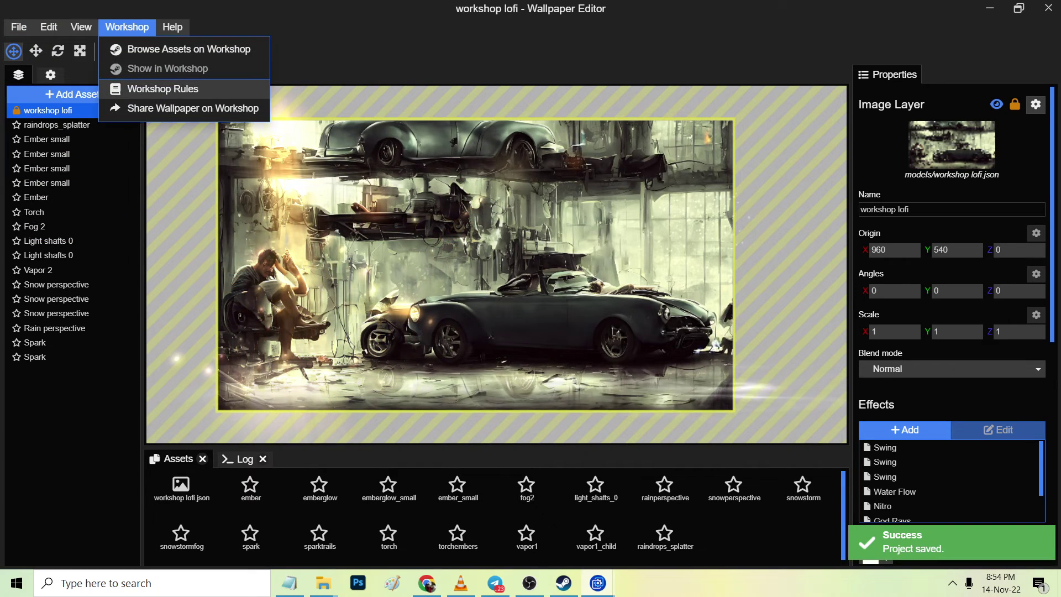
pyautogui.click(193, 108)
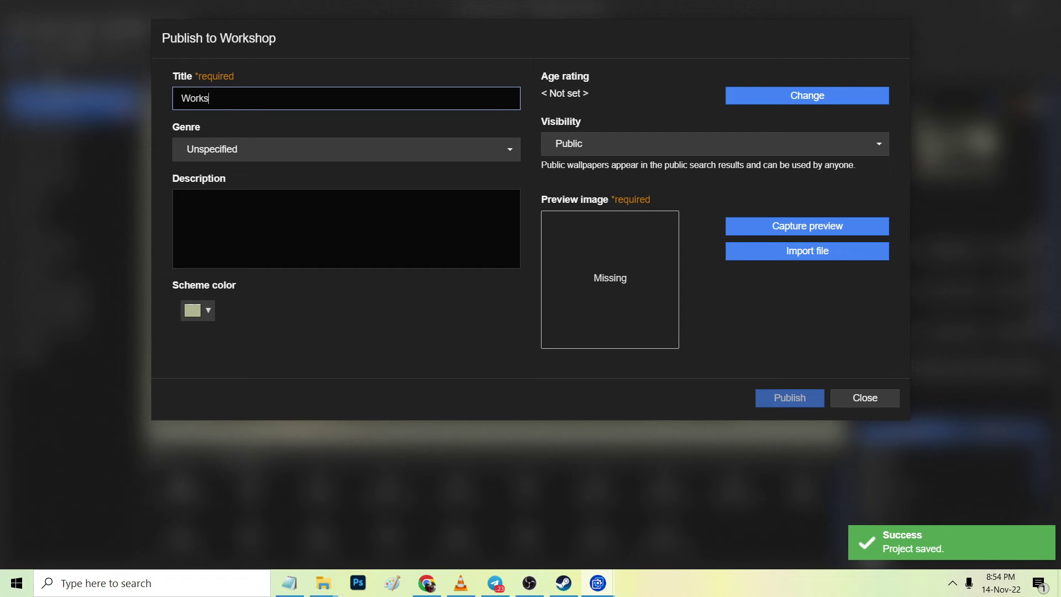
pyautogui.write('Workshop V2 Wallpaper')
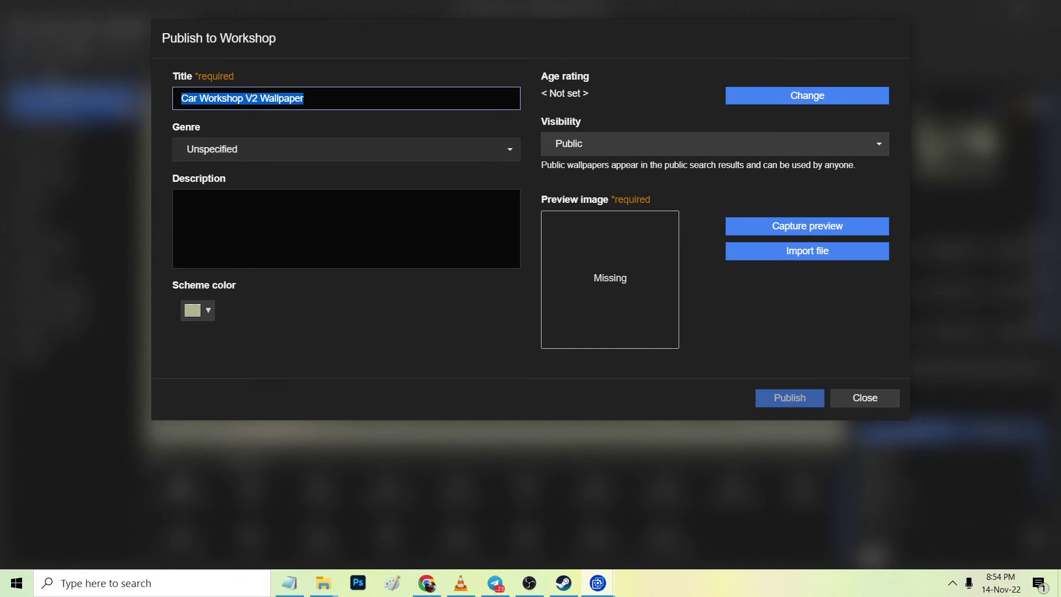
pyautogui.click(276, 221)
pyautogui.write('Car Workshop V2 Wallpaper')
# Publish the wallpaper with a captured square preview of the car's front half and the age rating Everyone
pyautogui.click(807, 227)
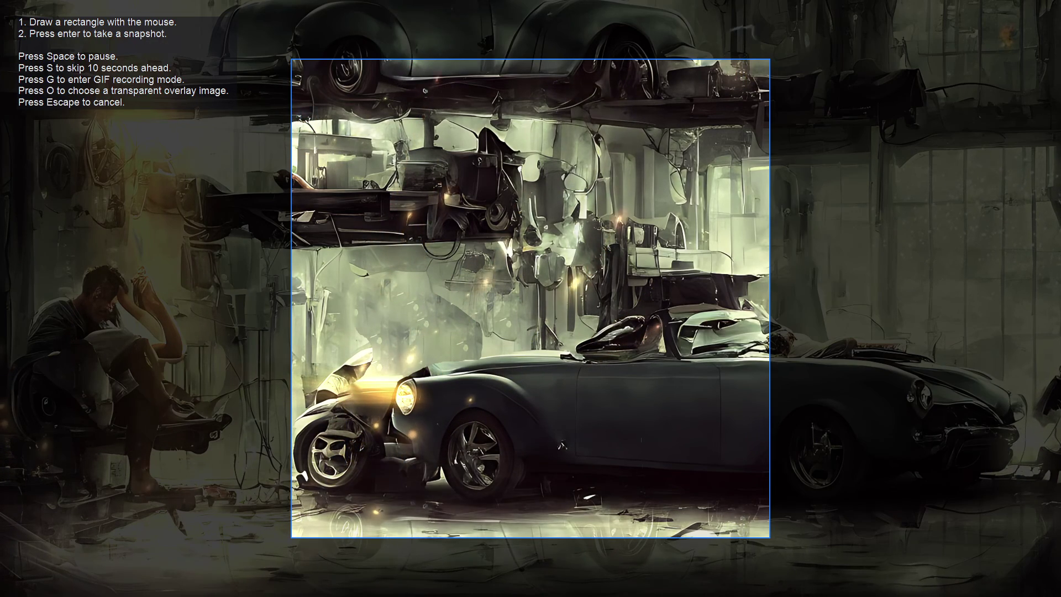
pyautogui.press('Return')
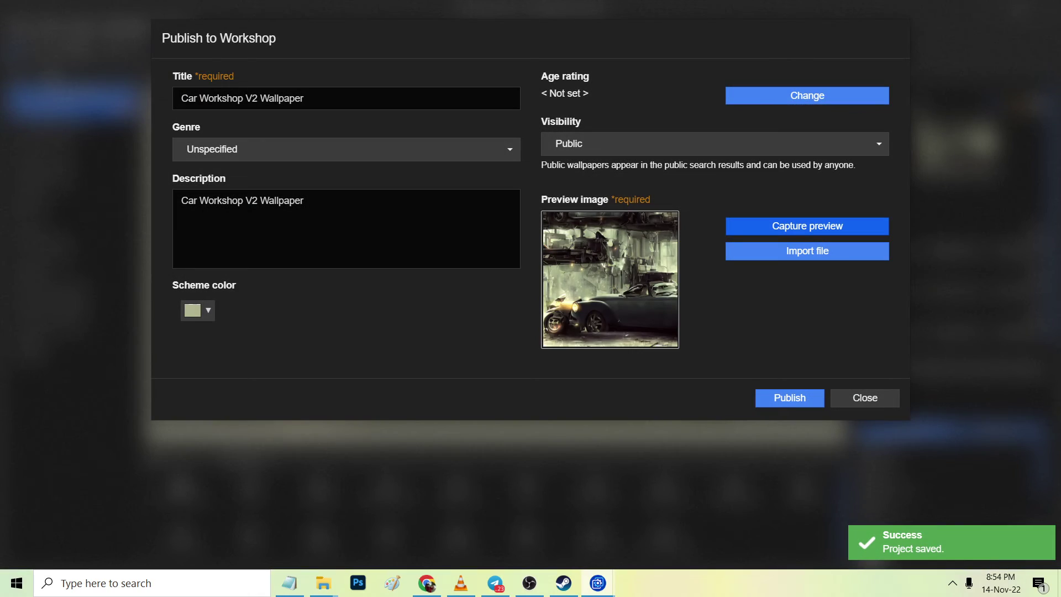
pyautogui.click(808, 95)
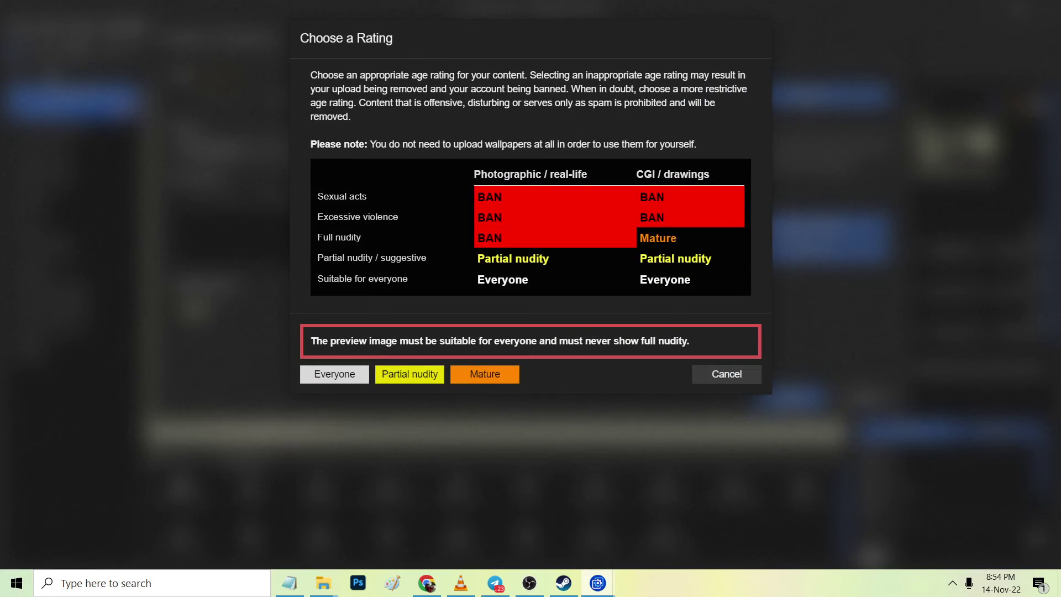
pyautogui.click(335, 374)
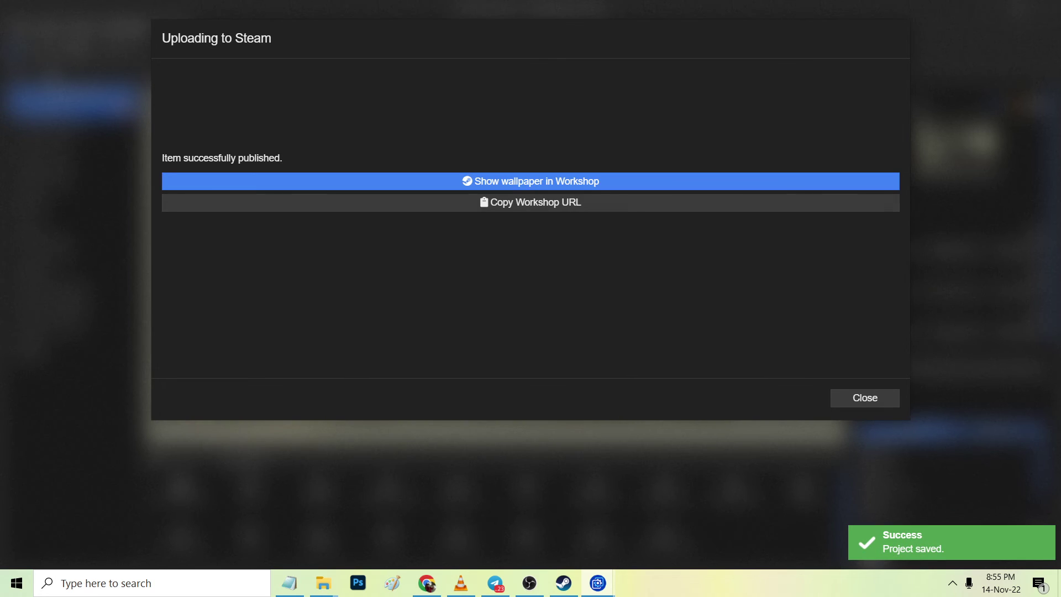
# Copy the published wallpaper's Workshop URL into a new Notepad document and minimize Notepad
pyautogui.click(530, 203)
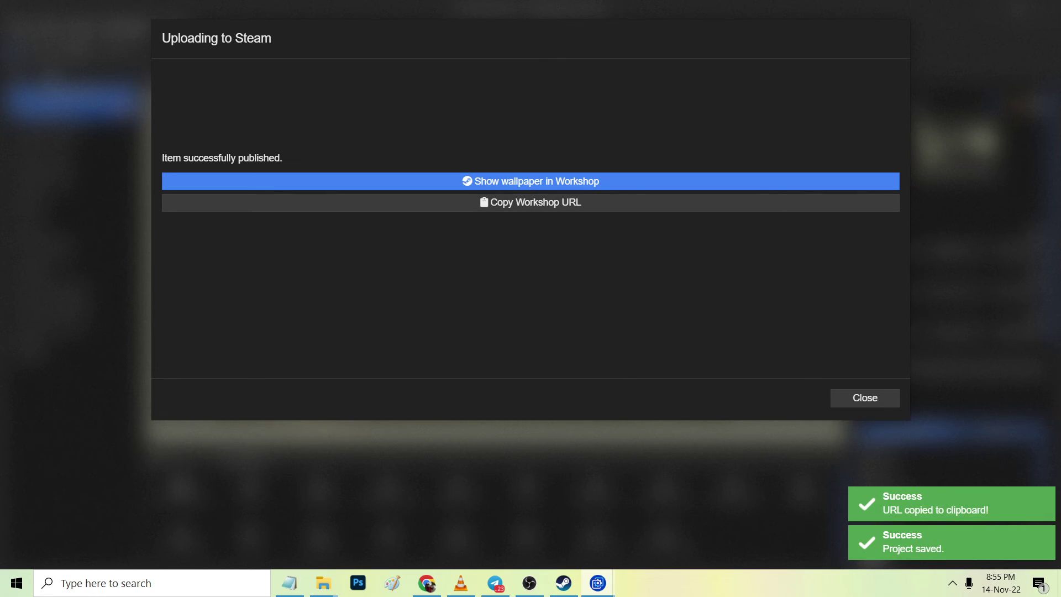
pyautogui.press('super+r')
pyautogui.write('notepad')
pyautogui.press('Return')
pyautogui.hotkey('ctrl', 'v')
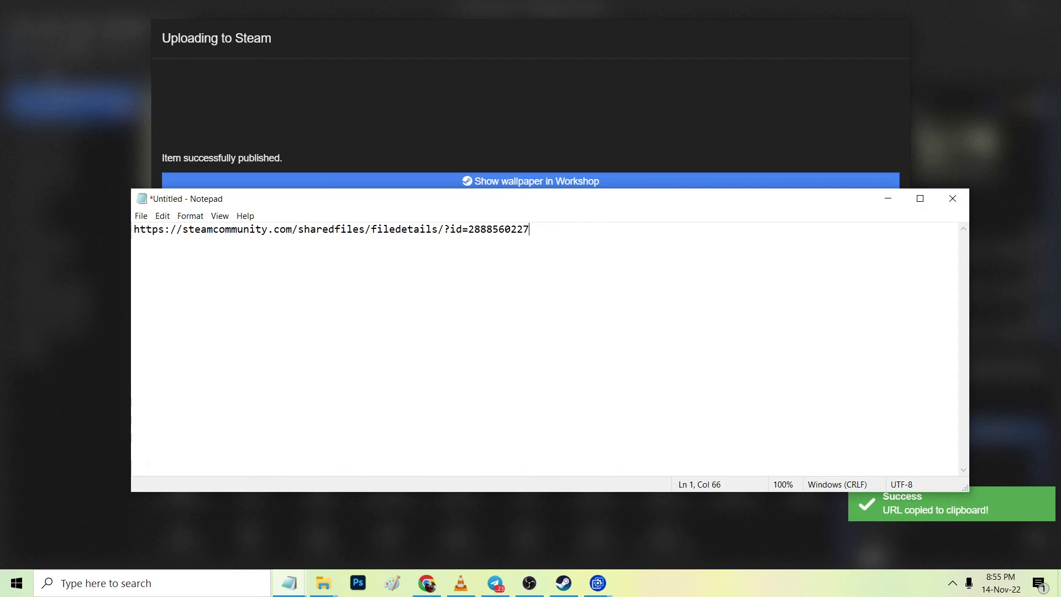
pyautogui.click(889, 198)
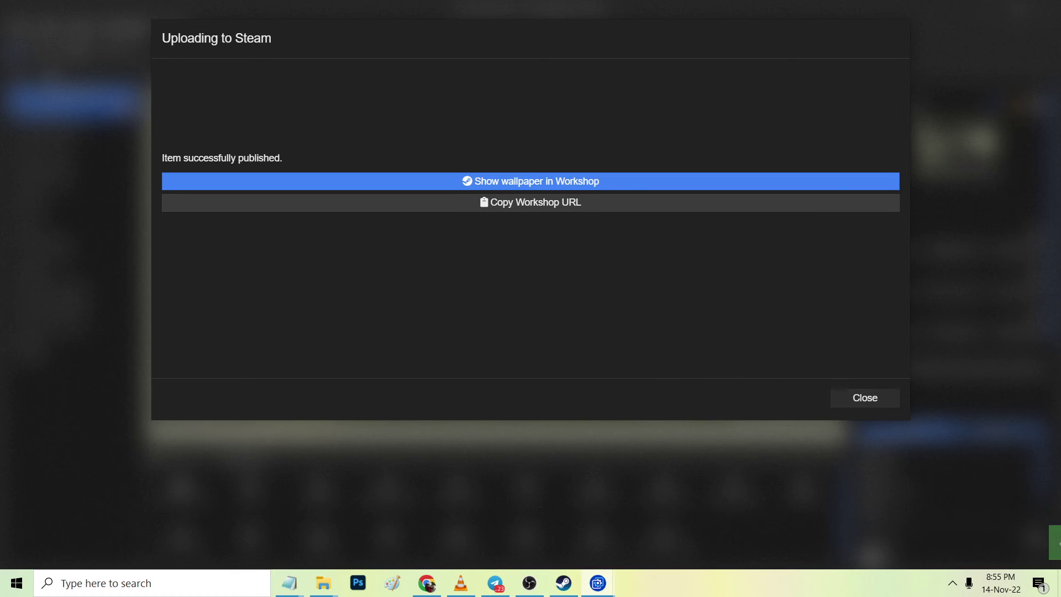
# Leave the upload dialog, switch to Wallpaper Engine and set Car Workshop V2 Wallpaper as the desktop wallpaper
pyautogui.click(864, 398)
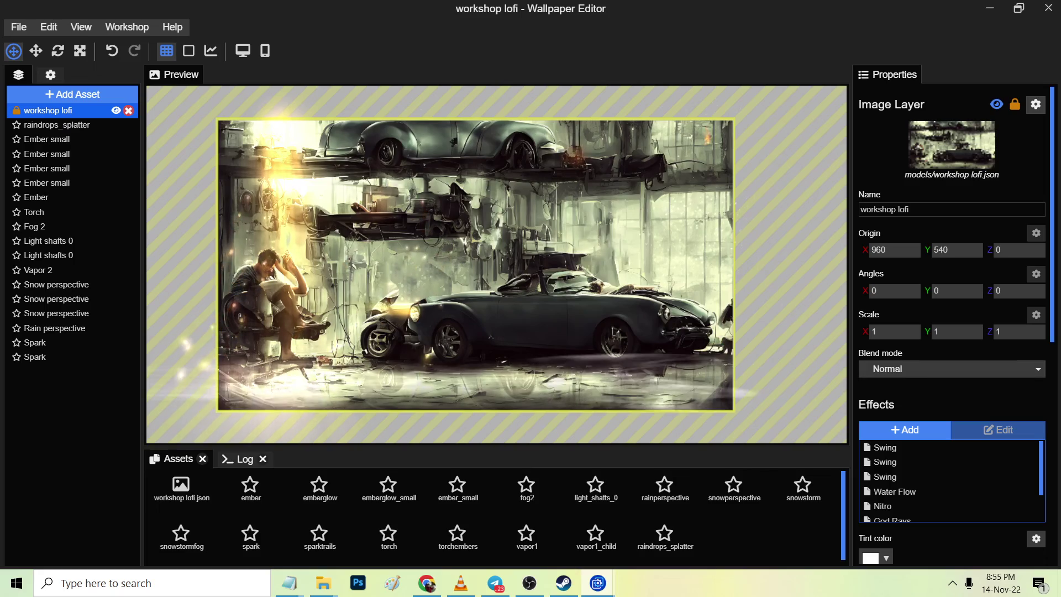
pyautogui.click(989, 8)
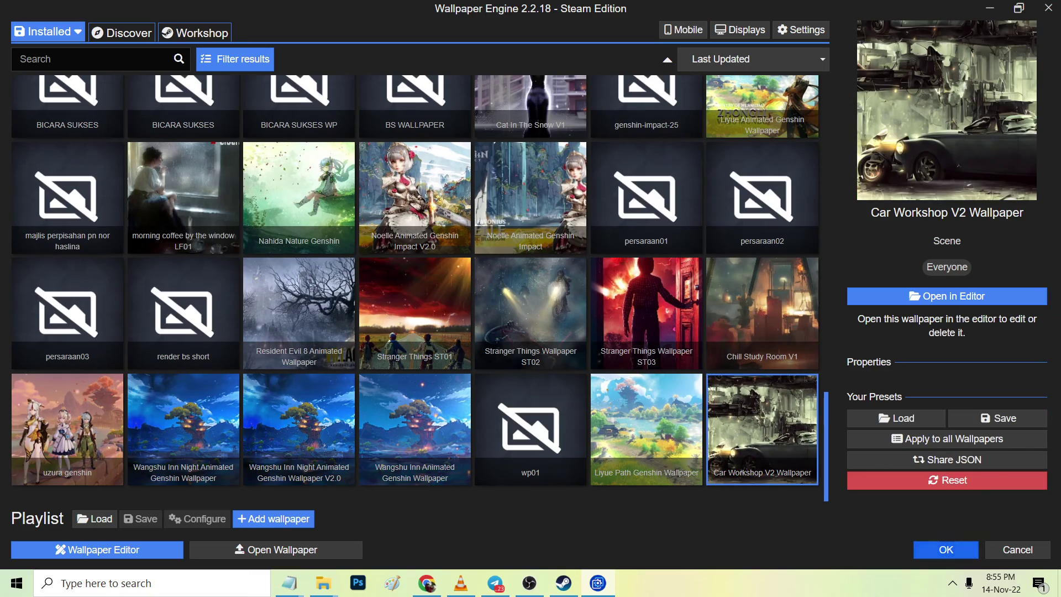
pyautogui.click(946, 550)
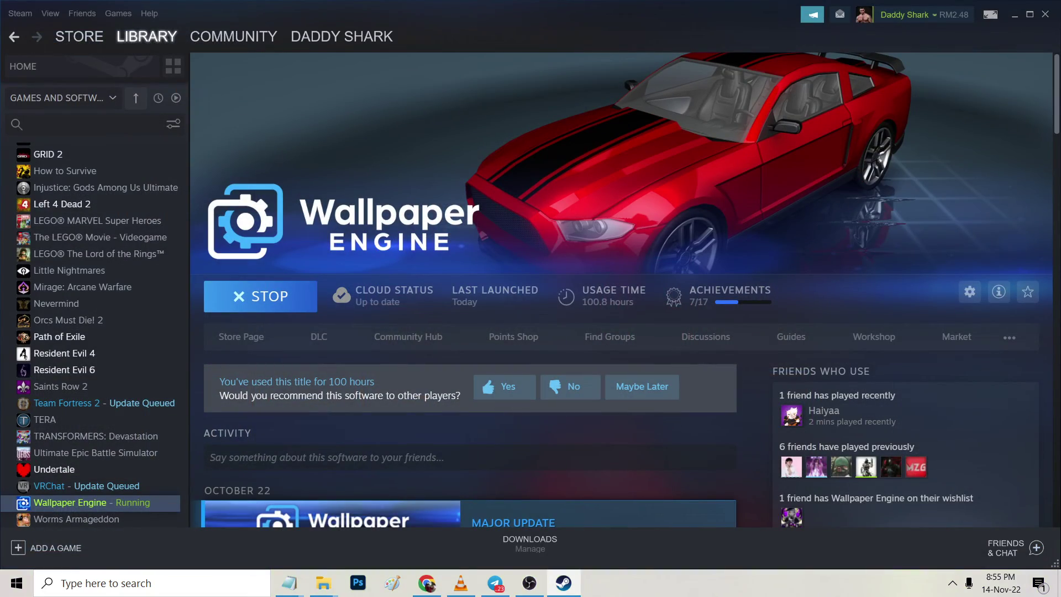
# Show the Windows desktop and hide its icons so the wallpaper is unobstructed
pyautogui.press('super+d')
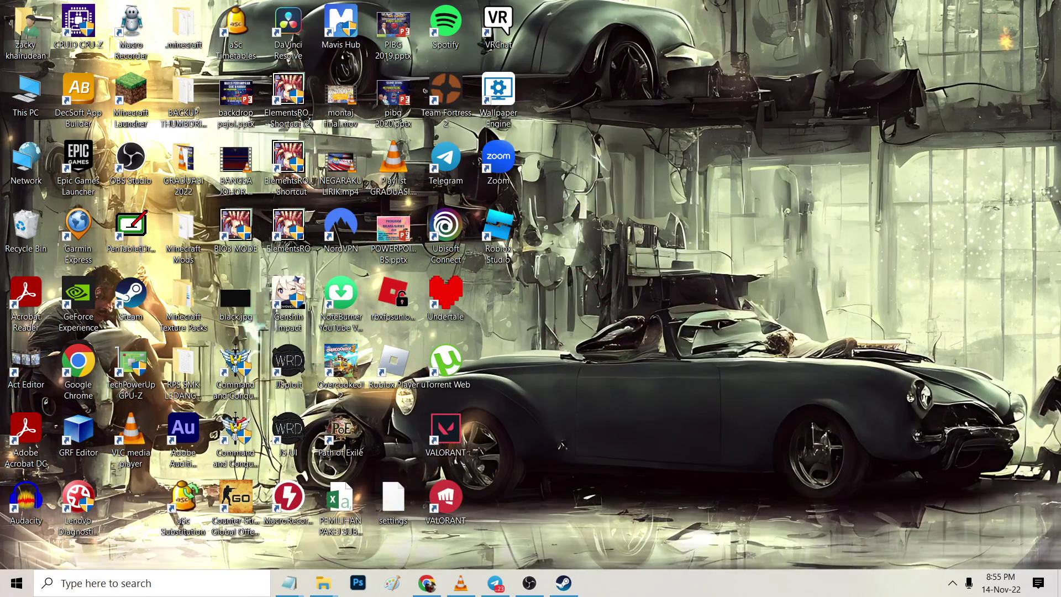
pyautogui.rightClick(551, 335)
pyautogui.moveTo(586, 343)
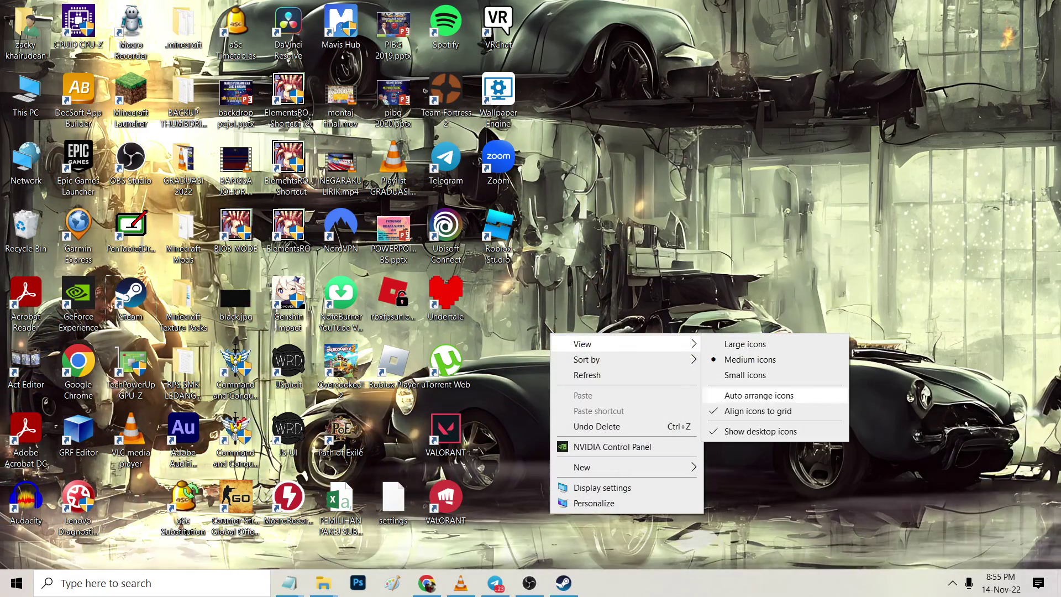
pyautogui.click(760, 432)
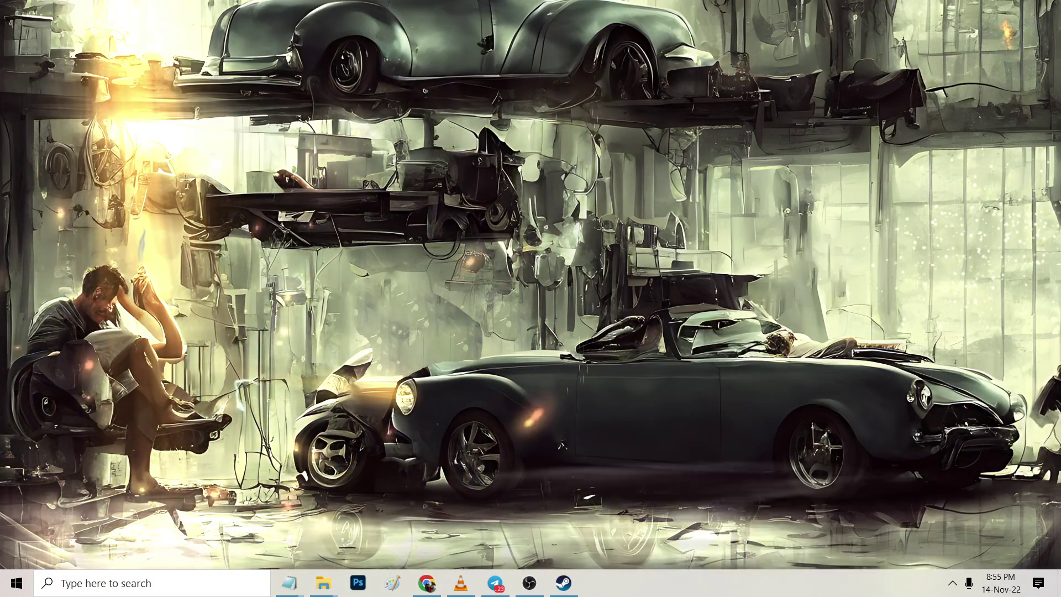